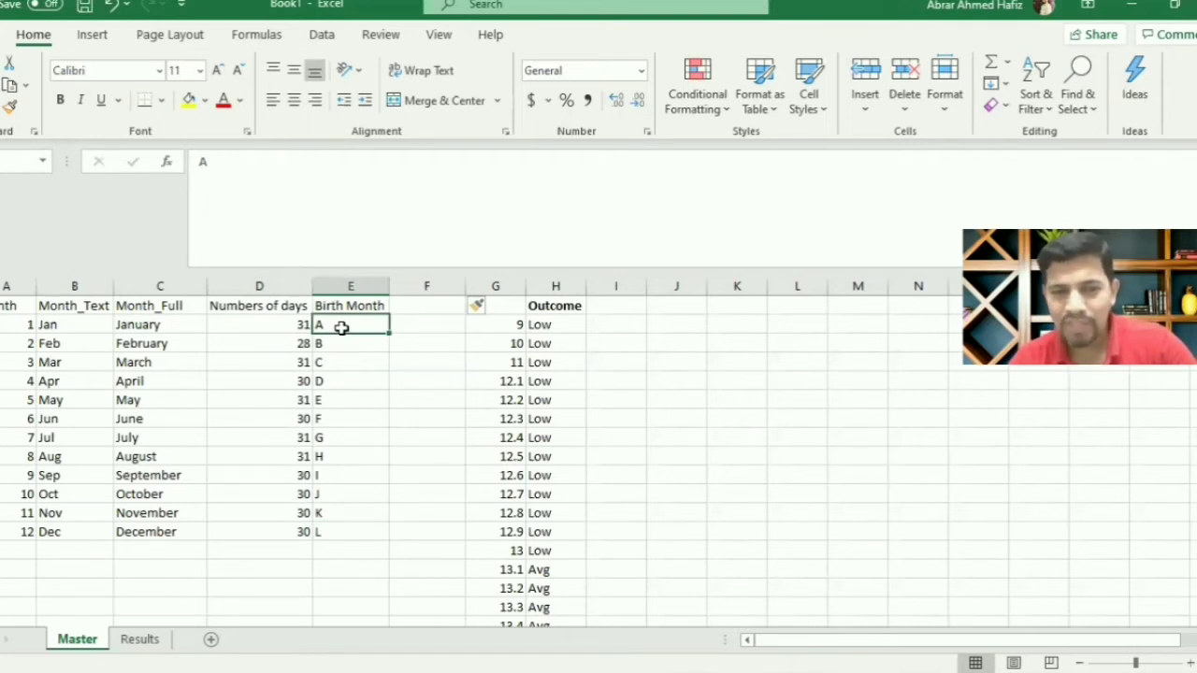
{"action": "key", "text": "Down"}
{"action": "key", "text": "Down"}
{"action": "key", "text": "Down"}
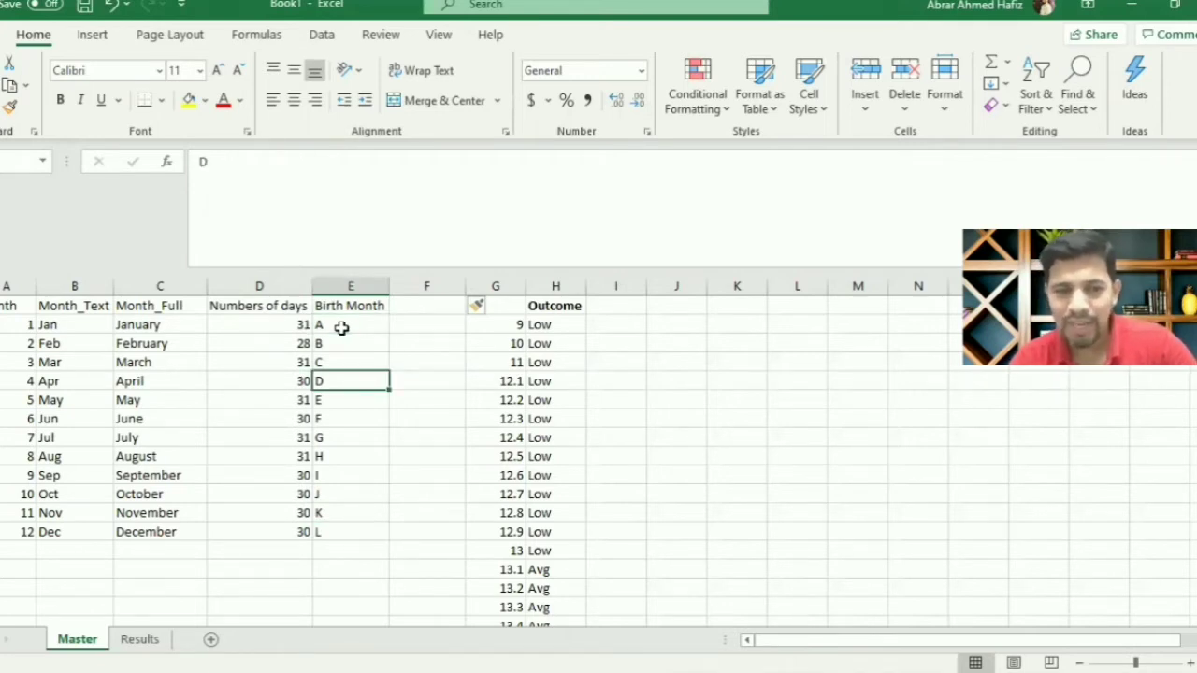
{"action": "key", "text": "Down"}
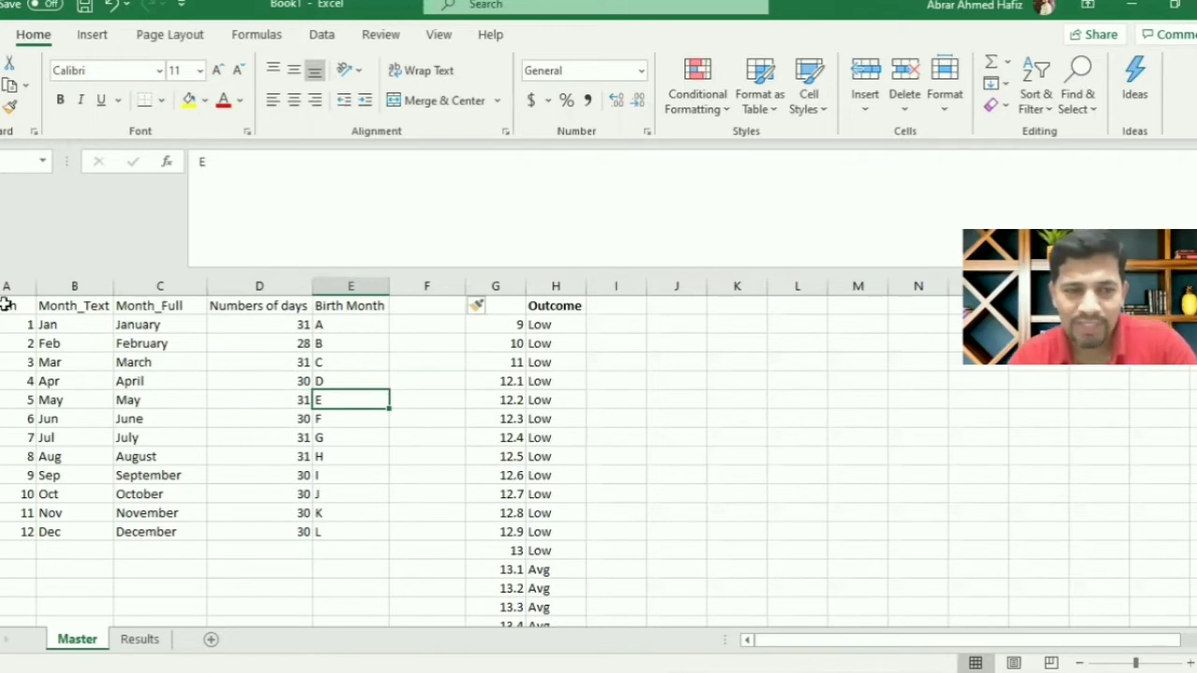
Step: Fill the whole month table on the Master sheet, from the Month header to the last Birth Month entry, with the orange theme colour
{"action": "mouse_move", "coordinate": [14, 306]}
{"action": "left_mouse_down"}
{"action": "mouse_move", "coordinate": [356, 524]}
{"action": "mouse_move", "coordinate": [350, 533]}
{"action": "left_mouse_up"}
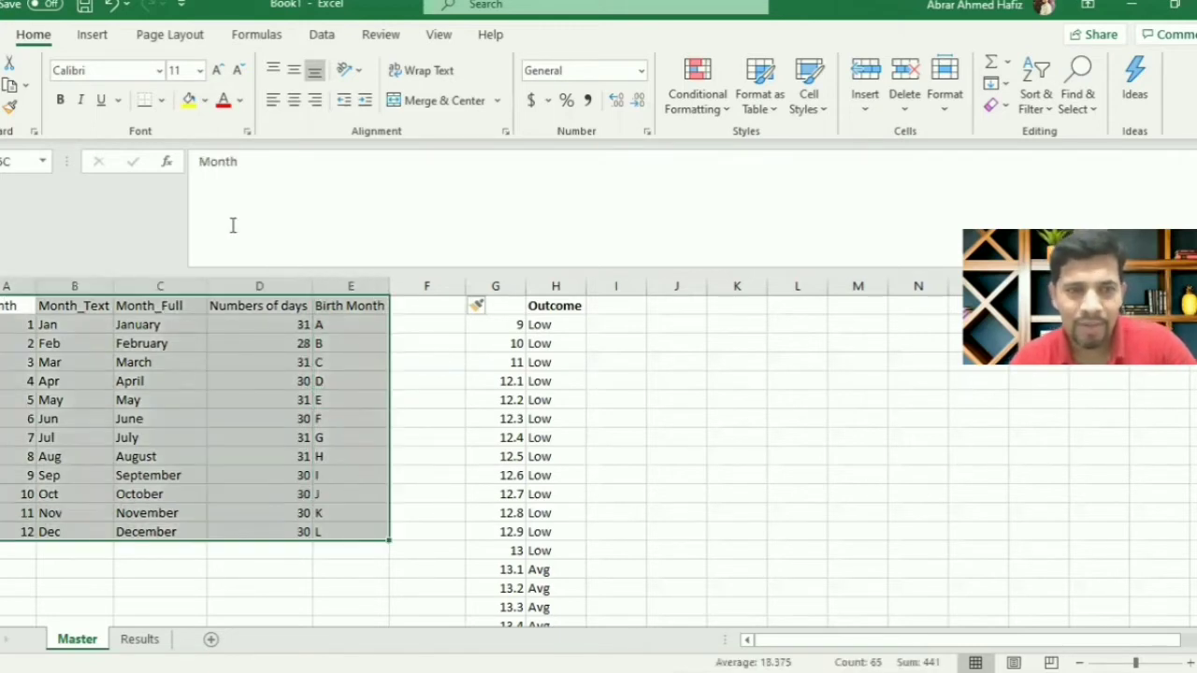
{"action": "left_click", "coordinate": [205, 100]}
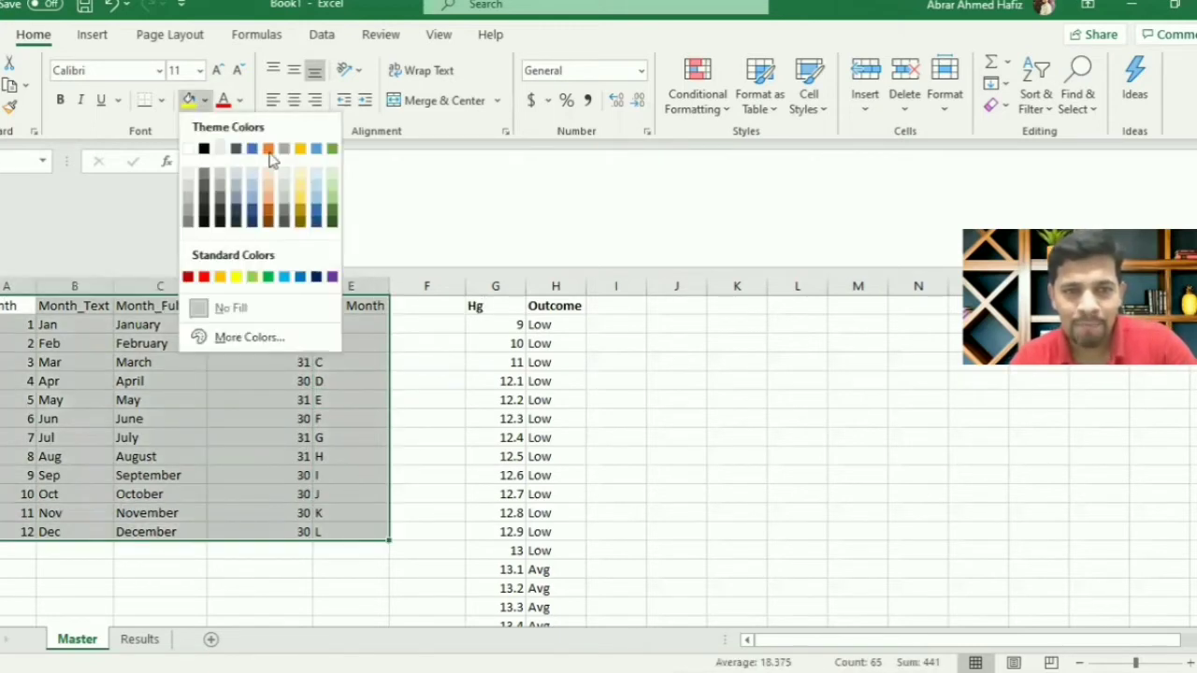
{"action": "left_click", "coordinate": [269, 148]}
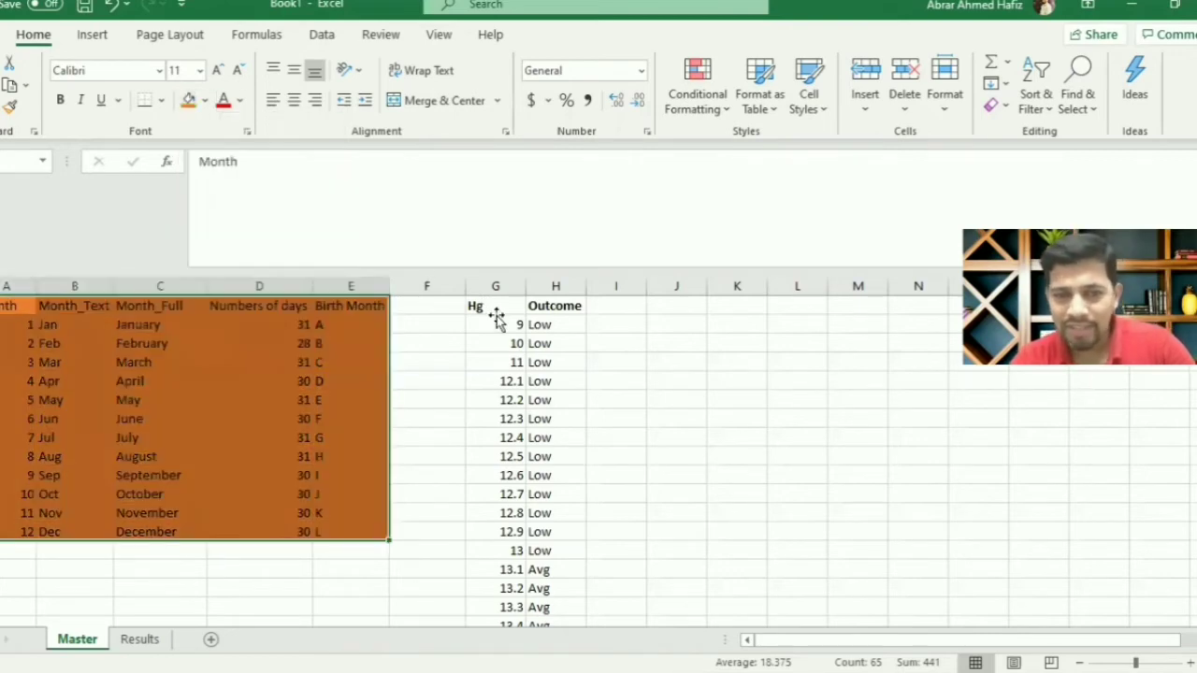
Step: Examine the Hg and Outcome table on the Master sheet to see which Hg ranges are rated Low, Avg and Good
{"action": "left_click", "coordinate": [495, 324]}
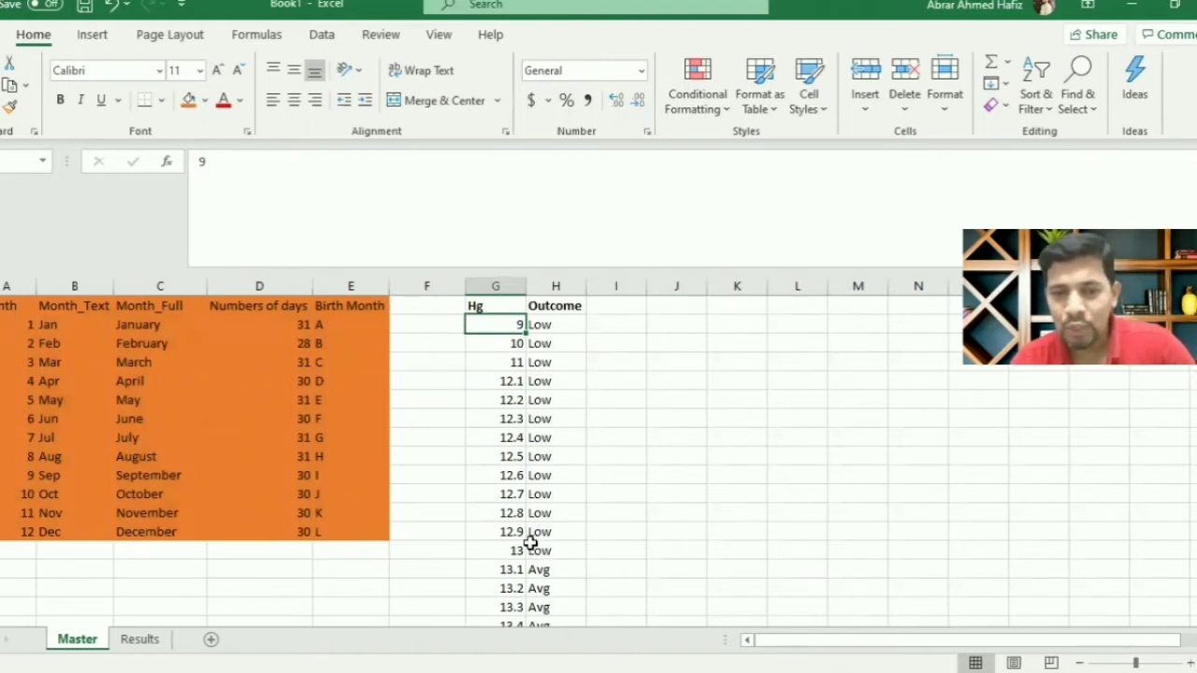
{"action": "left_click_drag", "start_coordinate": [556, 551], "coordinate": [502, 344]}
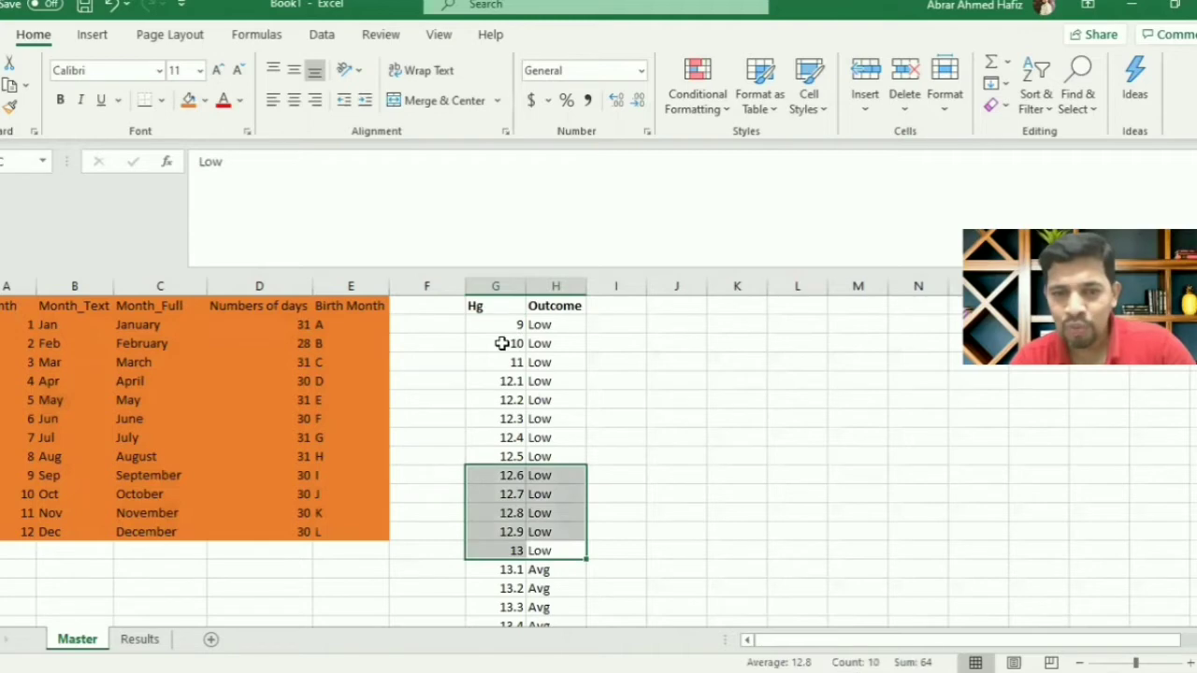
{"action": "left_click", "coordinate": [502, 582]}
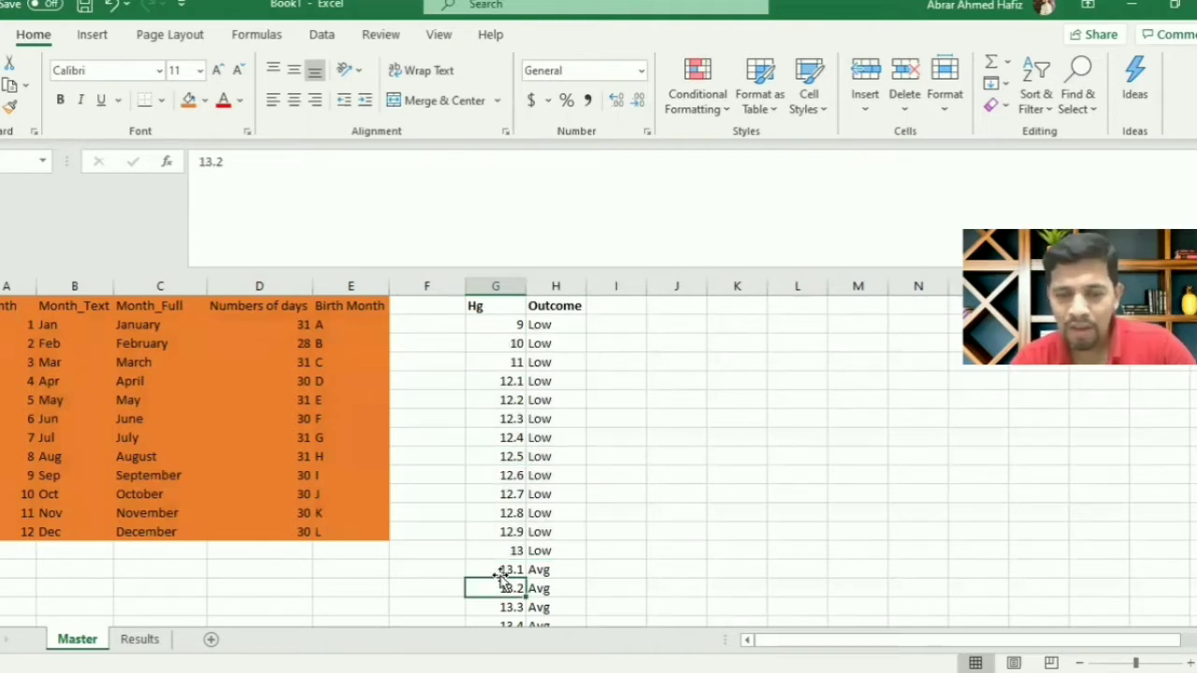
{"action": "key", "text": "Down"}
{"action": "key", "text": "Down"}
{"action": "key", "text": "Down"}
{"action": "key", "text": "Down"}
{"action": "key", "text": "Down"}
{"action": "key", "text": "Down"}
{"action": "key", "text": "Down"}
{"action": "key", "text": "Down"}
{"action": "key", "text": "Down"}
{"action": "key", "text": "Down"}
{"action": "key", "text": "Down"}
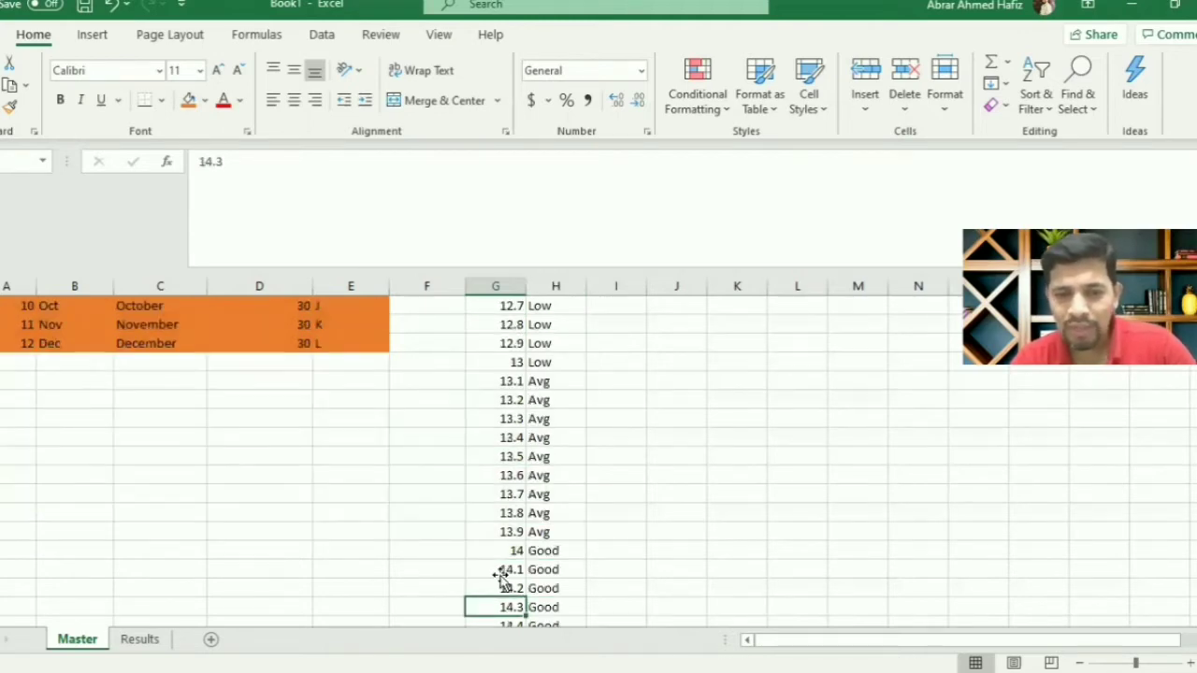
{"action": "key", "text": "Up"}
{"action": "key", "text": "Up"}
{"action": "key", "text": "Up"}
{"action": "key", "text": "Up"}
{"action": "key", "text": "Right"}
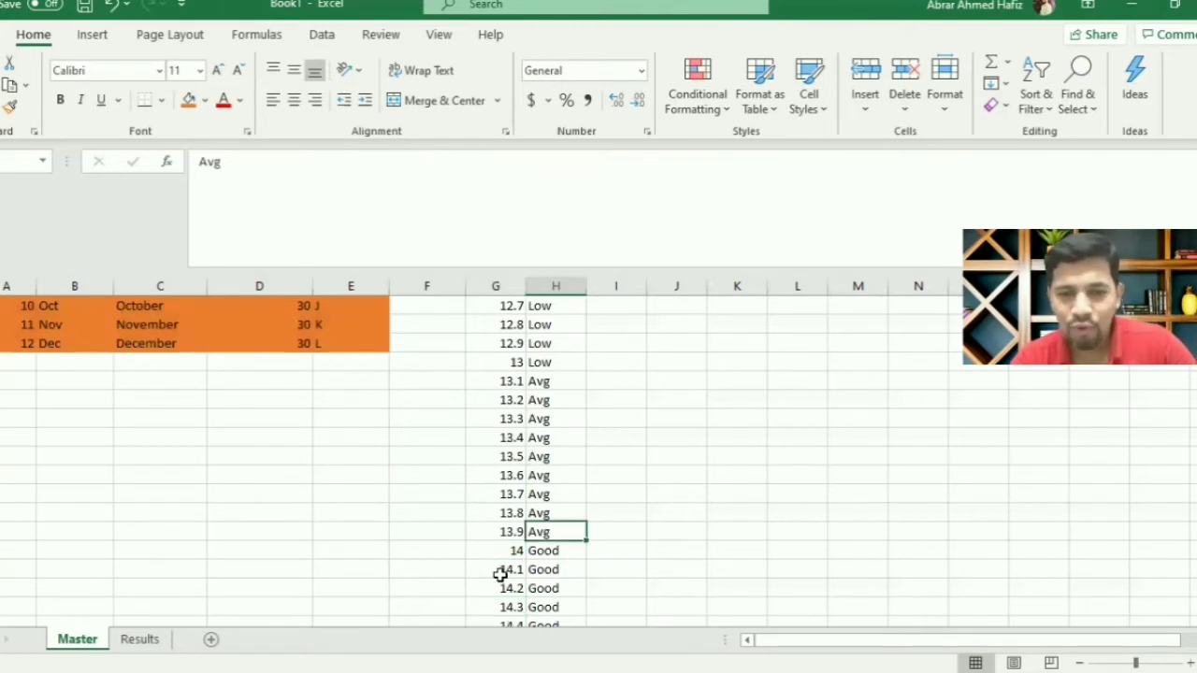
{"action": "key", "text": "Down"}
{"action": "key", "text": "Left"}
{"action": "key", "text": "Down"}
{"action": "key", "text": "Down"}
{"action": "key", "text": "Down"}
{"action": "key", "text": "Down"}
{"action": "key", "text": "Down"}
{"action": "key", "text": "Down"}
{"action": "key", "text": "Down"}
{"action": "key", "text": "Down"}
{"action": "key", "text": "Down"}
{"action": "key", "text": "Down"}
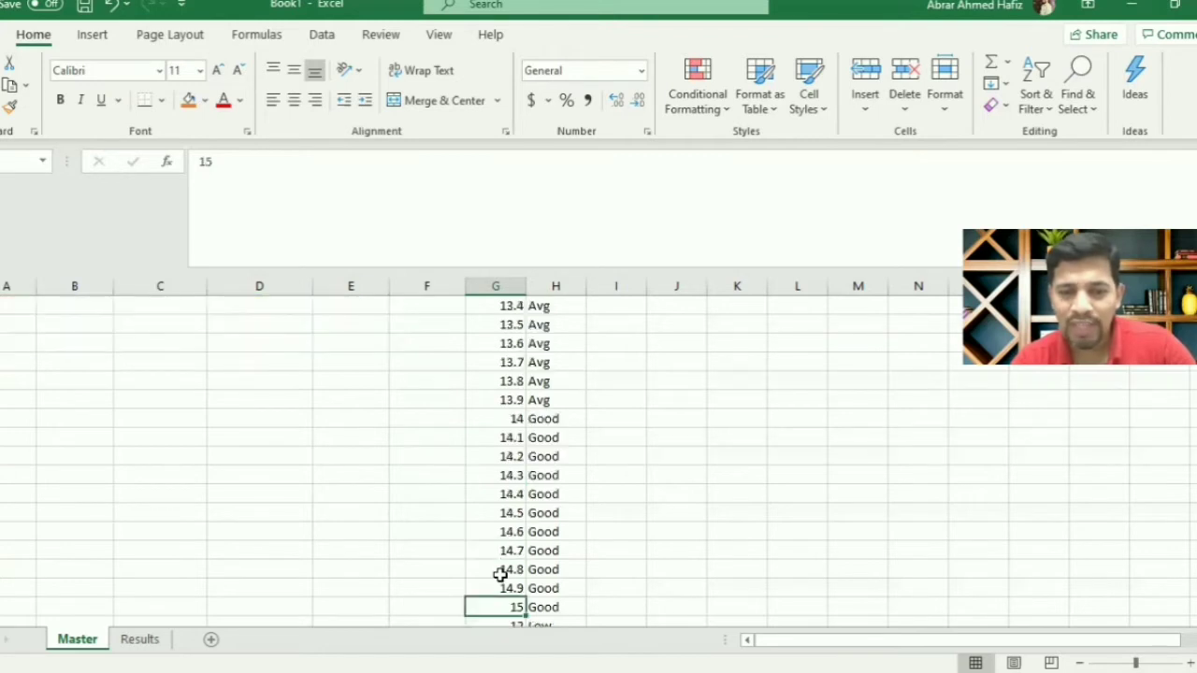
{"action": "key", "text": "Down"}
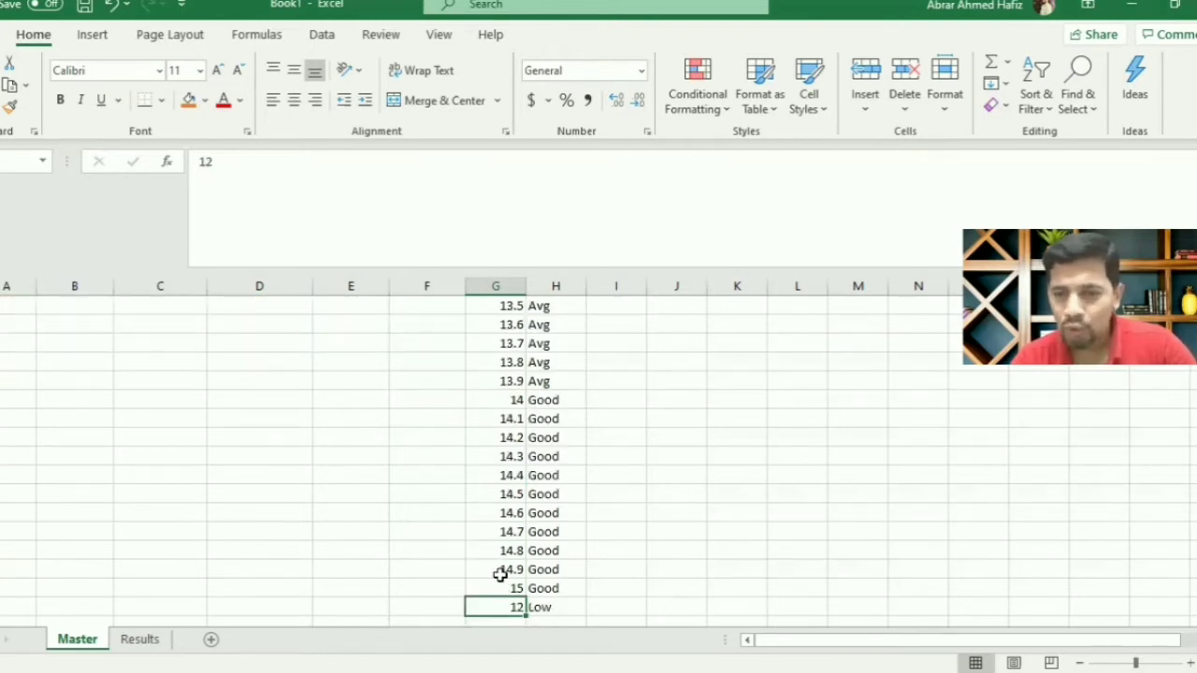
{"action": "key", "text": "Down"}
{"action": "key", "text": "Up"}
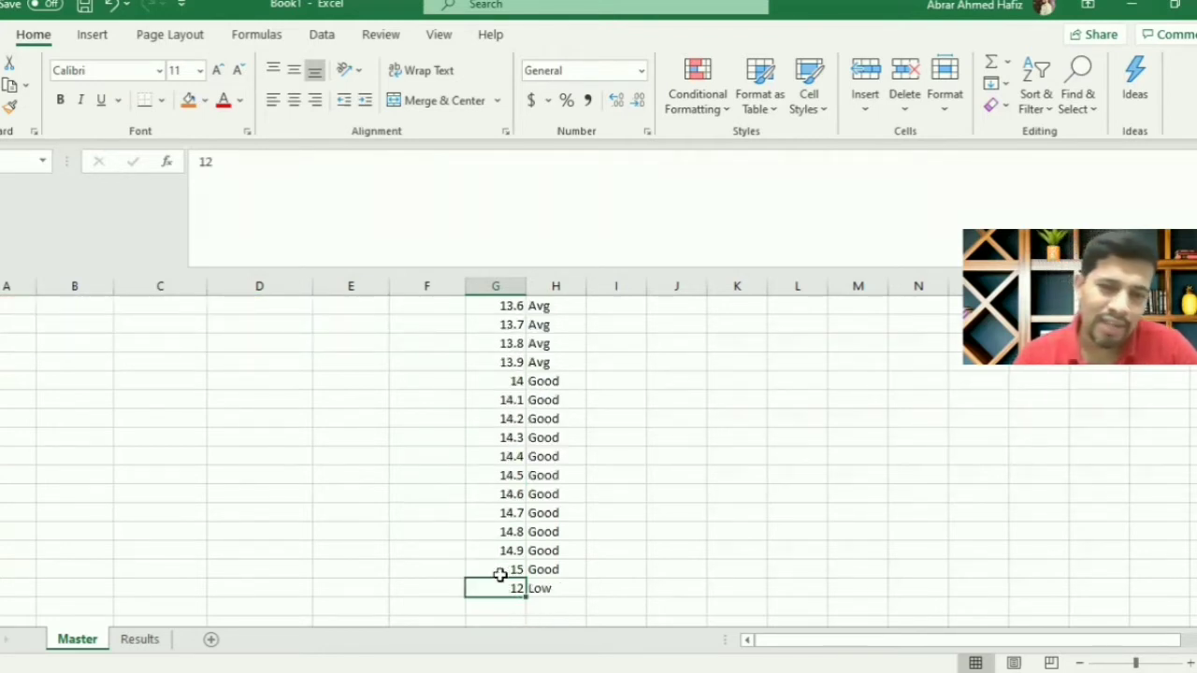
{"action": "key", "text": "ctrl+Up"}
{"action": "key", "text": "ctrl+Up"}
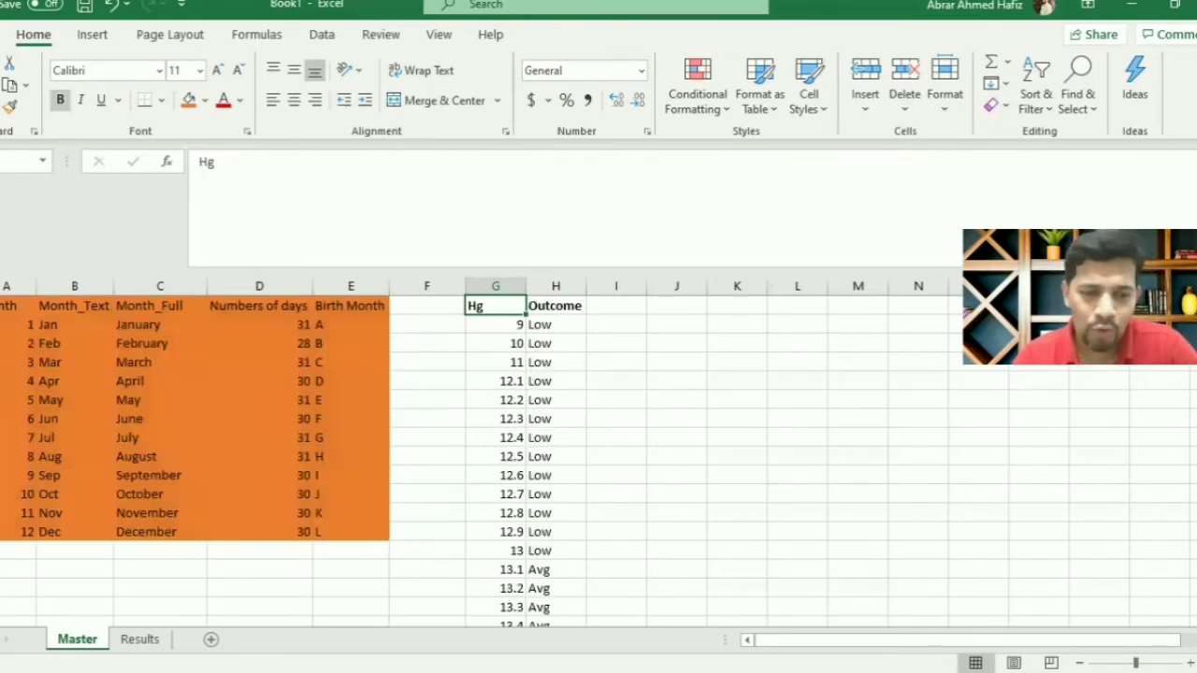
Step: Clear the existing formulas under Month, Month_full and Number of days (B2:D13) on the Results sheet
{"action": "left_click", "coordinate": [140, 639]}
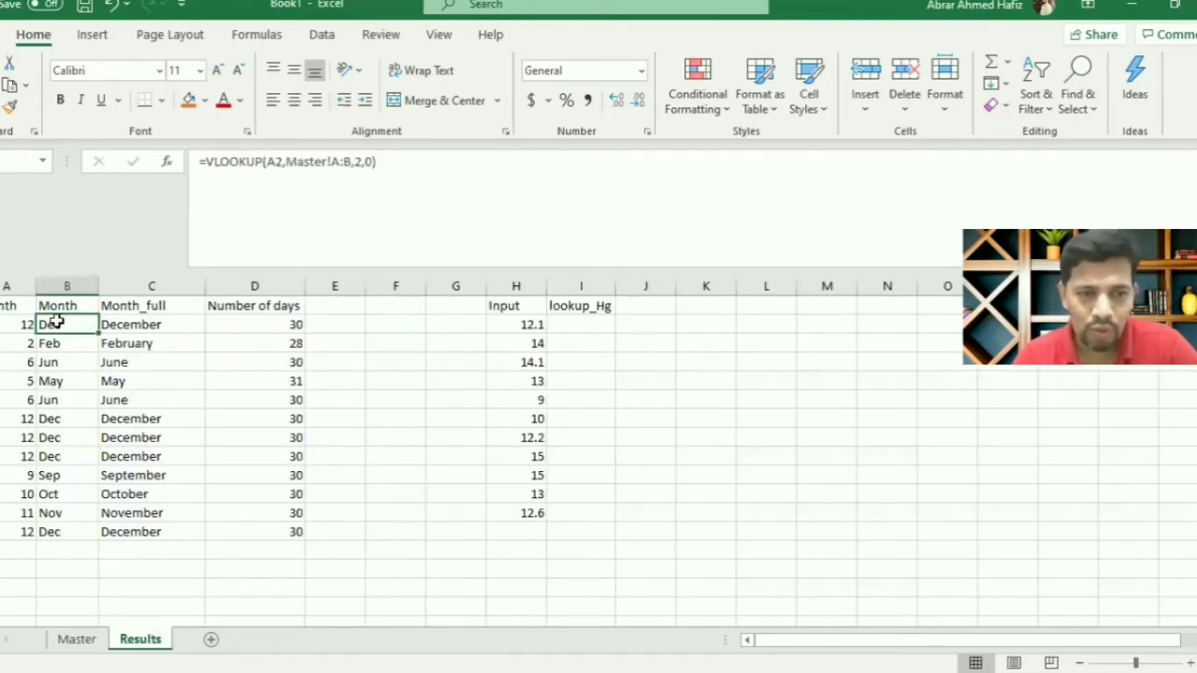
{"action": "left_click_drag", "start_coordinate": [68, 324], "coordinate": [296, 525]}
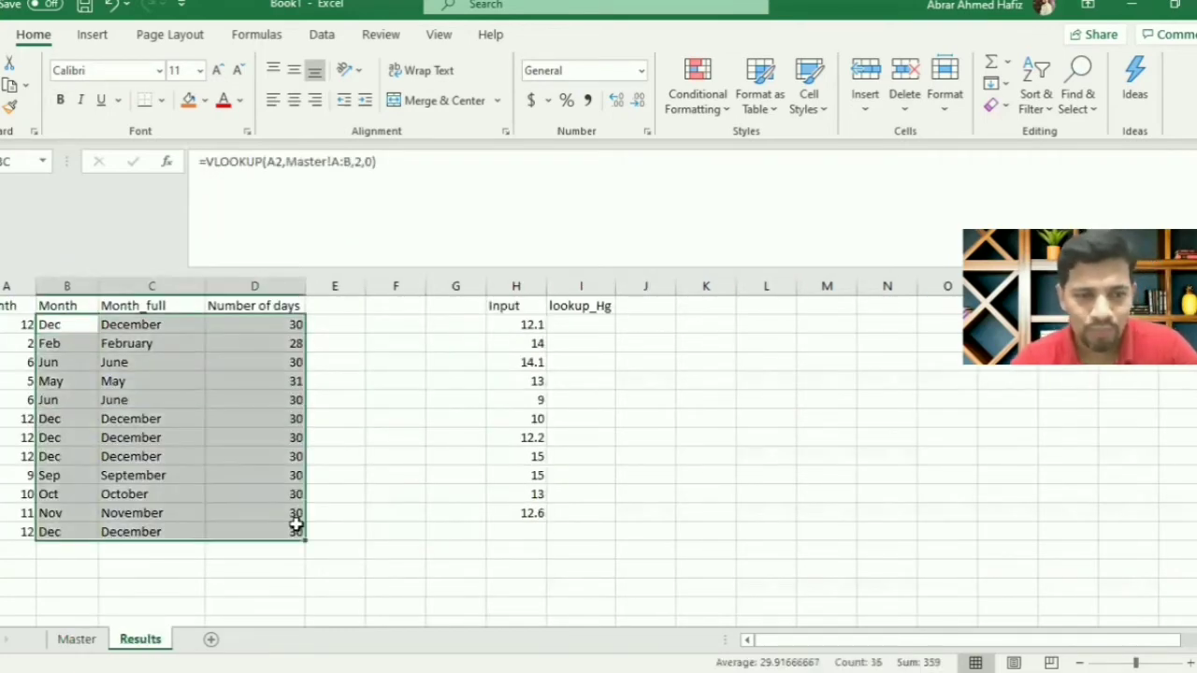
{"action": "key", "text": "Delete"}
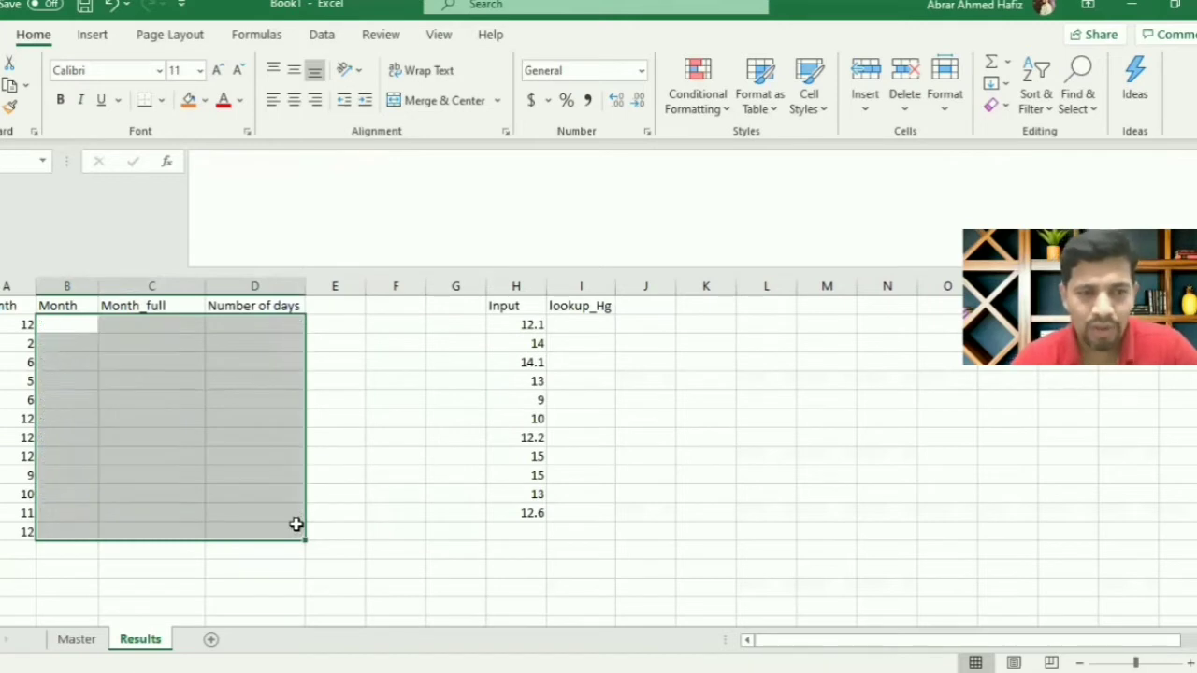
{"action": "left_click", "coordinate": [5, 323]}
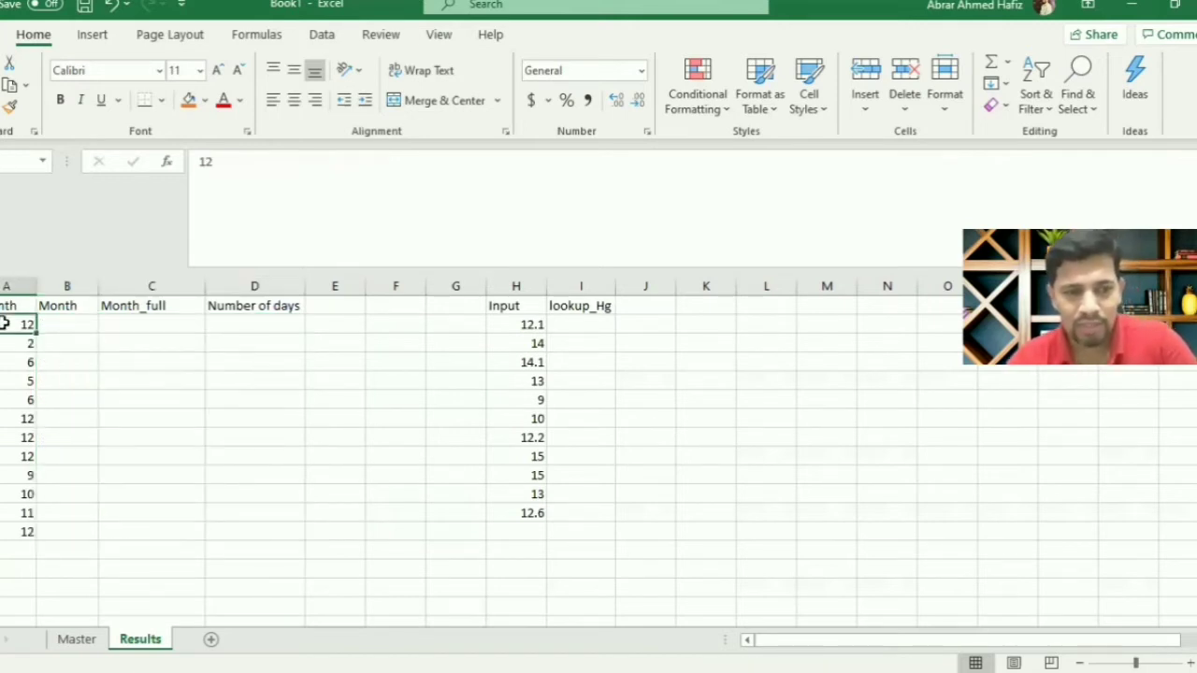
{"action": "key", "text": "Down"}
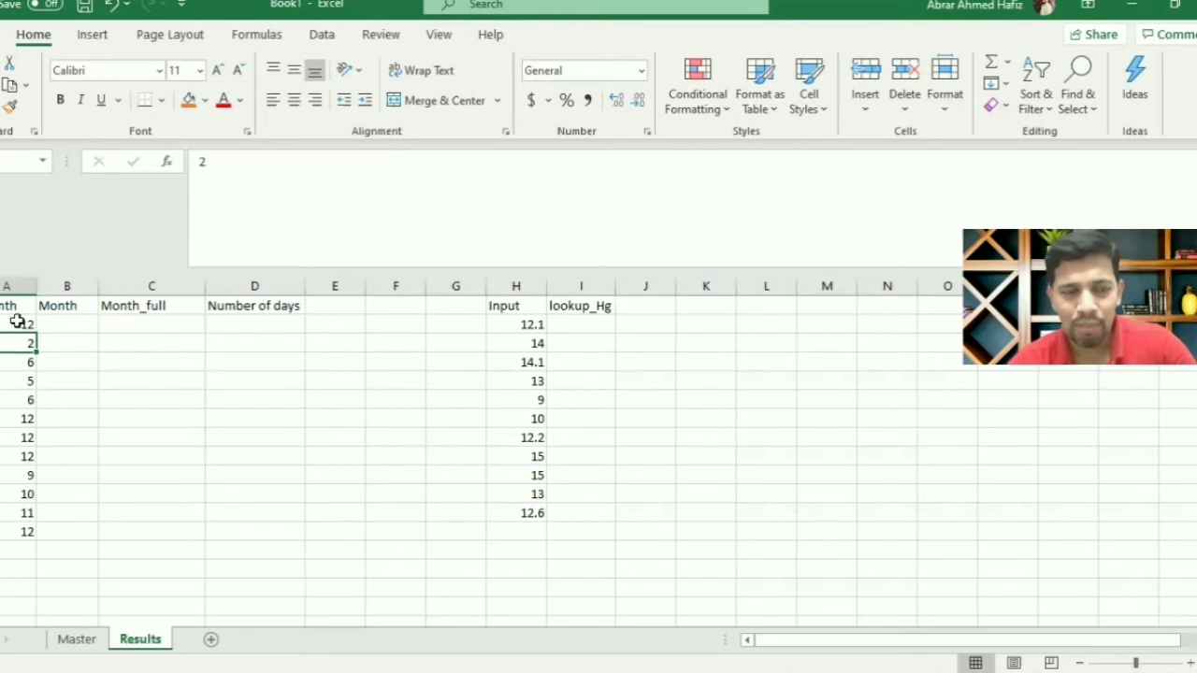
{"action": "left_click_drag", "start_coordinate": [13, 324], "coordinate": [19, 534]}
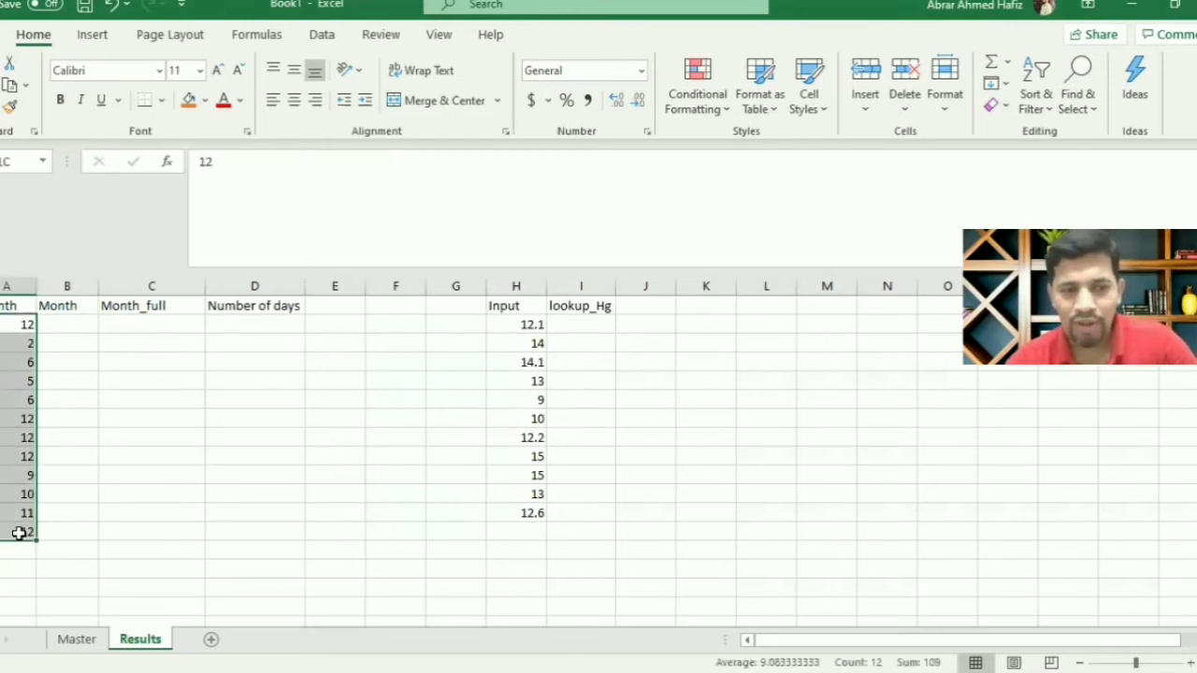
Step: Enter =VLOOKUP(A2,Master!A:B,2,0) in cell B2 of the Results sheet to look up the short month name
{"action": "left_click", "coordinate": [52, 320]}
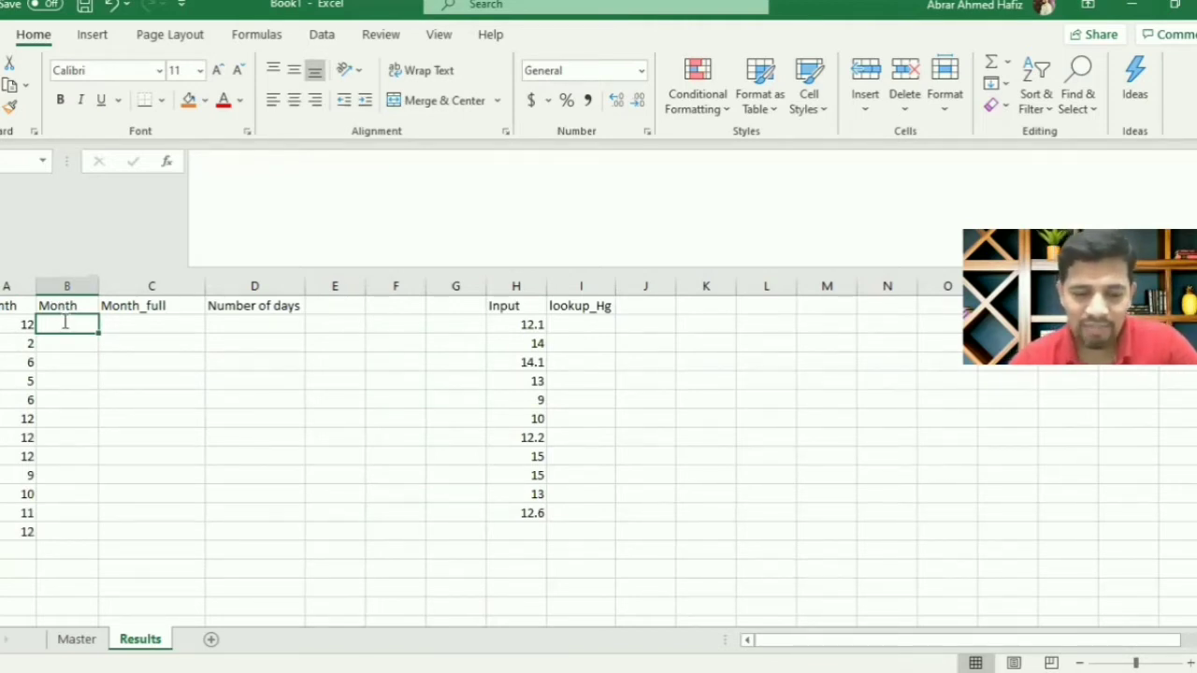
{"action": "type", "text": "=vlo"}
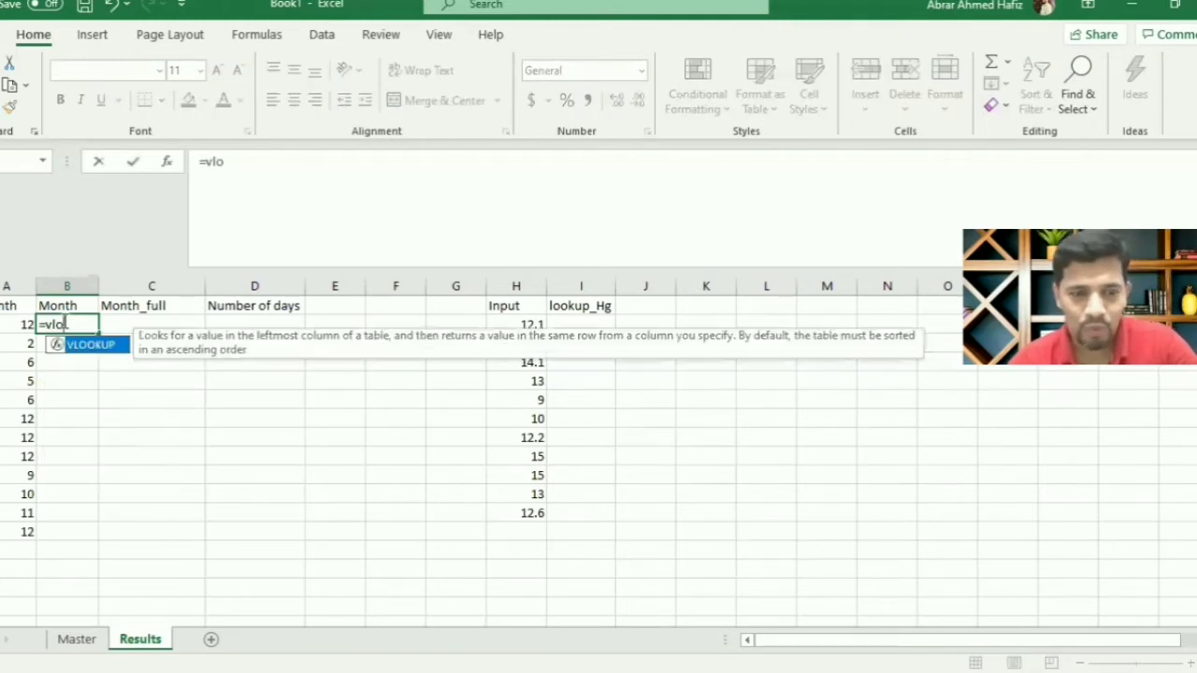
{"action": "key", "text": "Tab"}
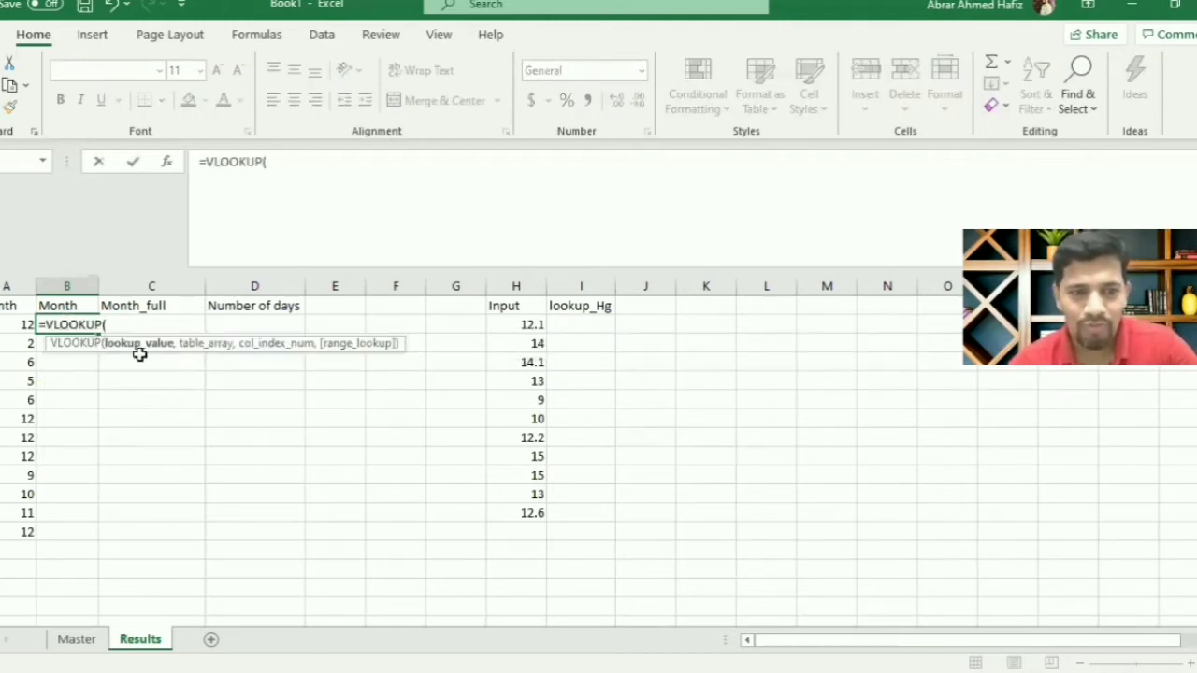
{"action": "left_click", "coordinate": [11, 324]}
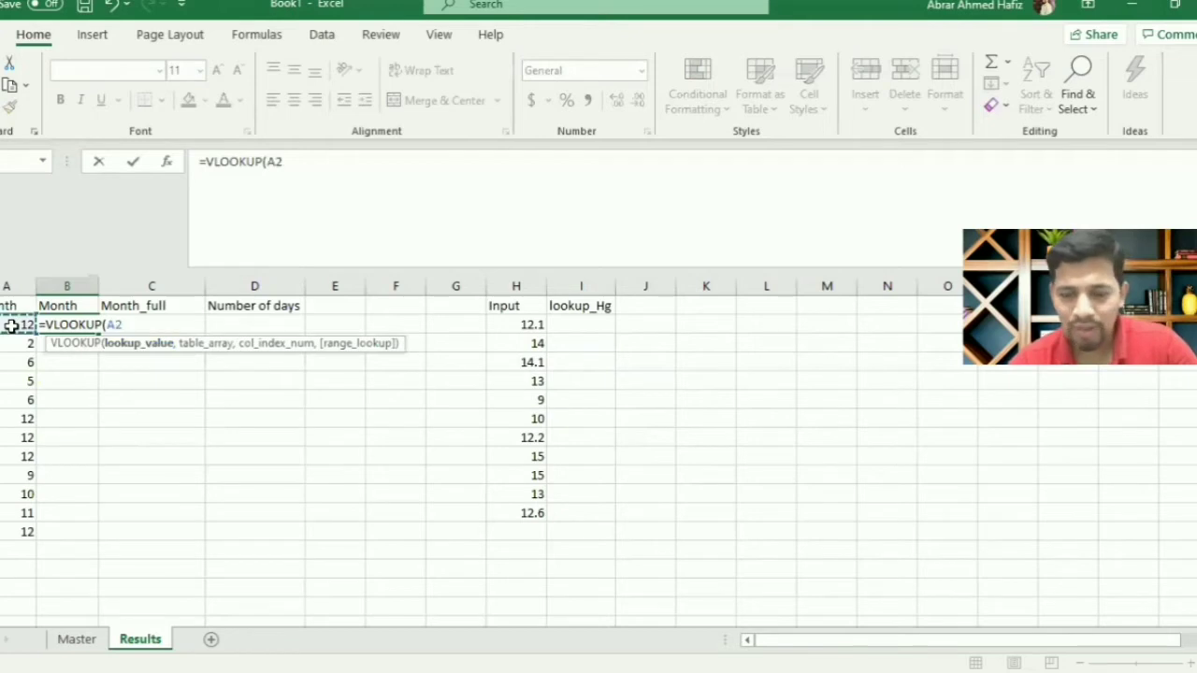
{"action": "type", "text": ","}
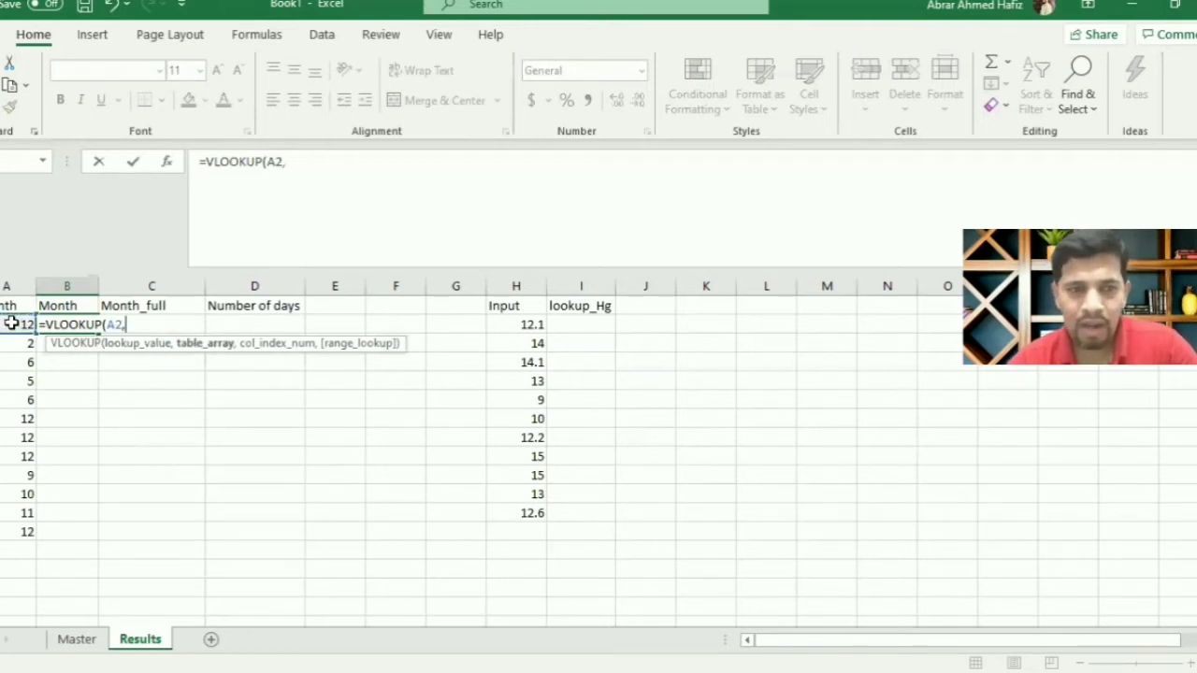
{"action": "left_click", "coordinate": [94, 642]}
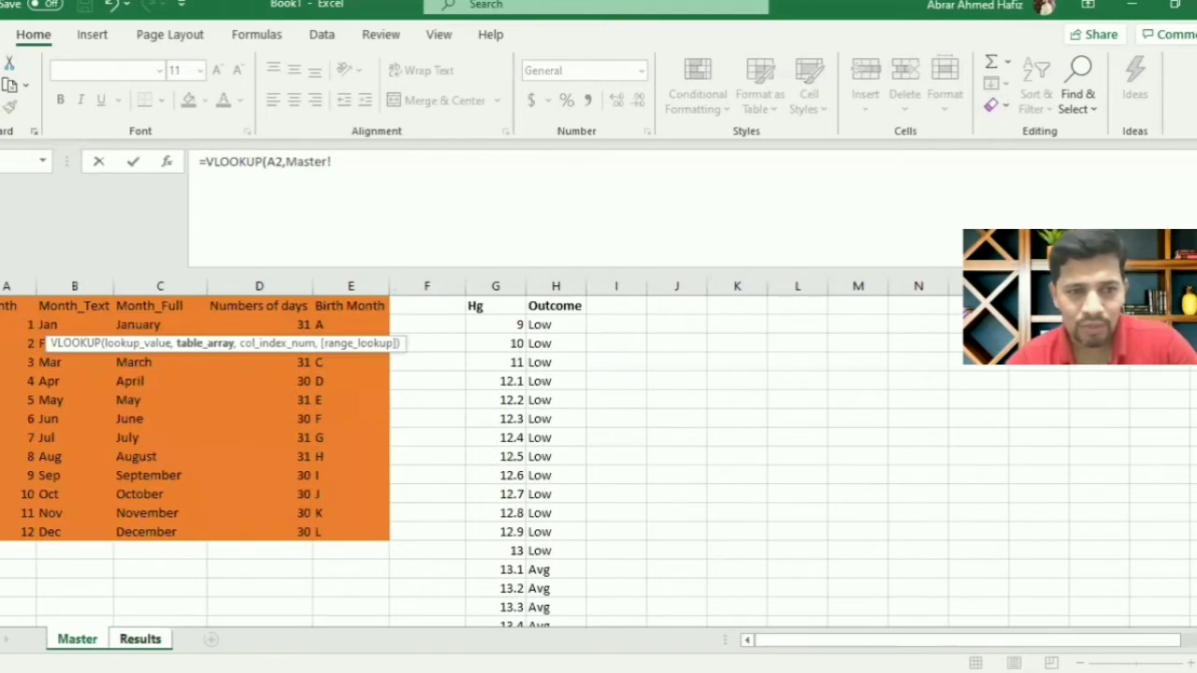
{"action": "left_click_drag", "start_coordinate": [19, 286], "coordinate": [54, 287]}
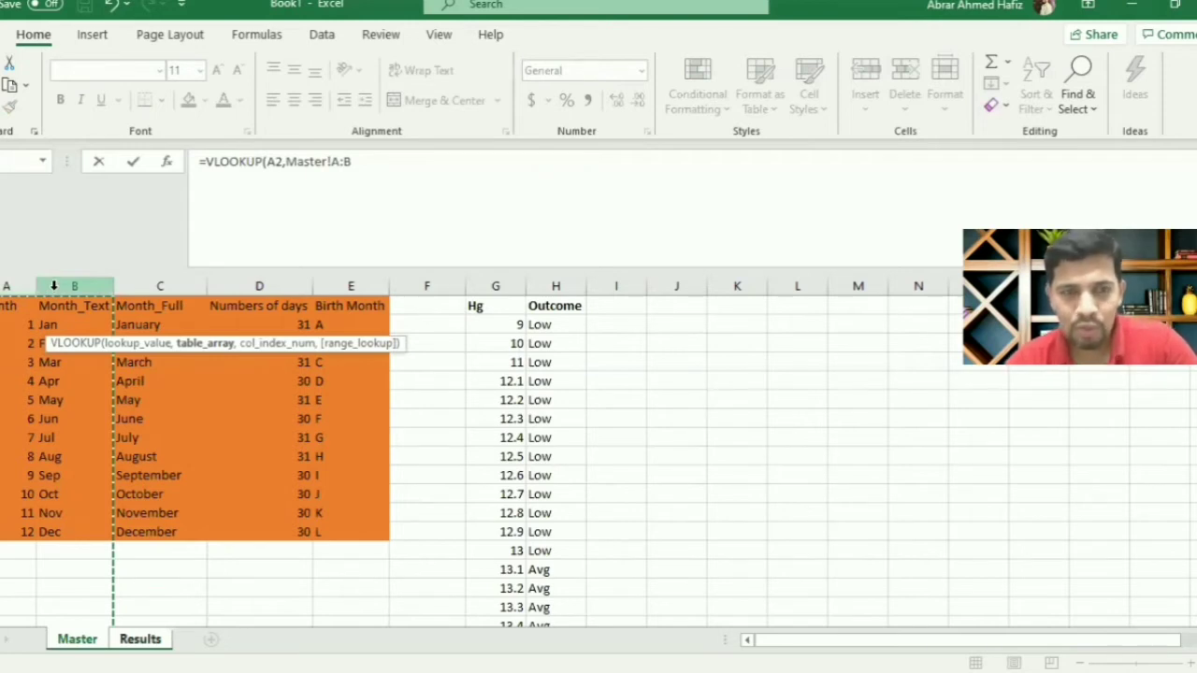
{"action": "type", "text": ","}
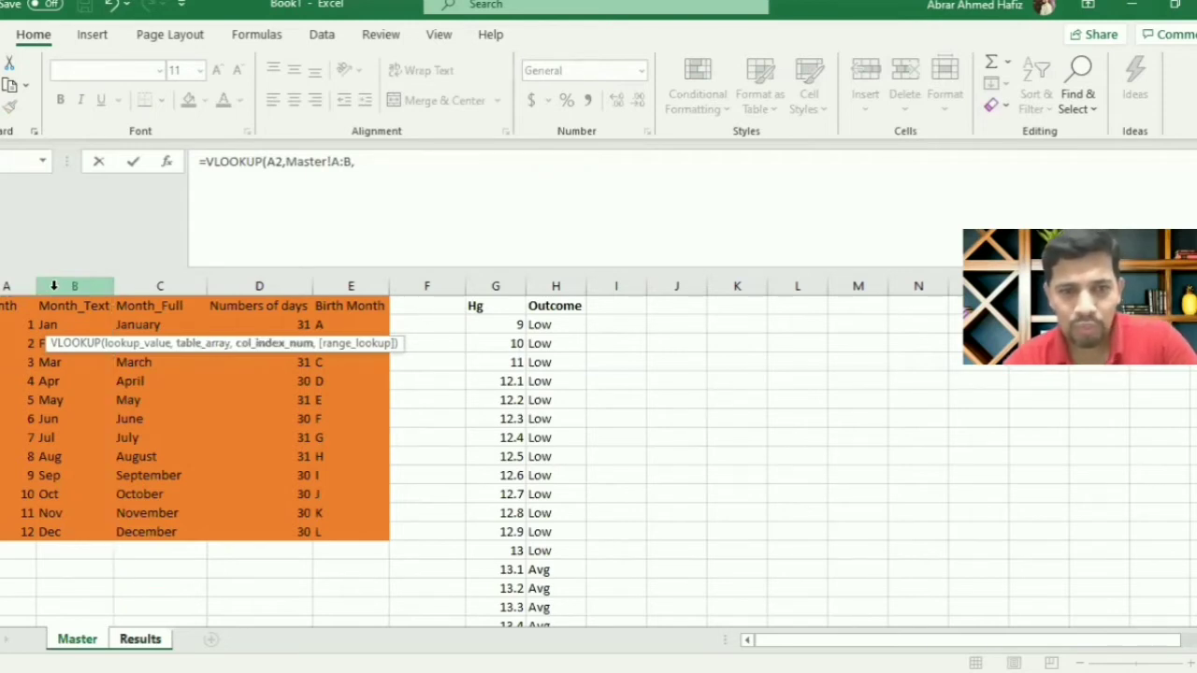
{"action": "type", "text": "2"}
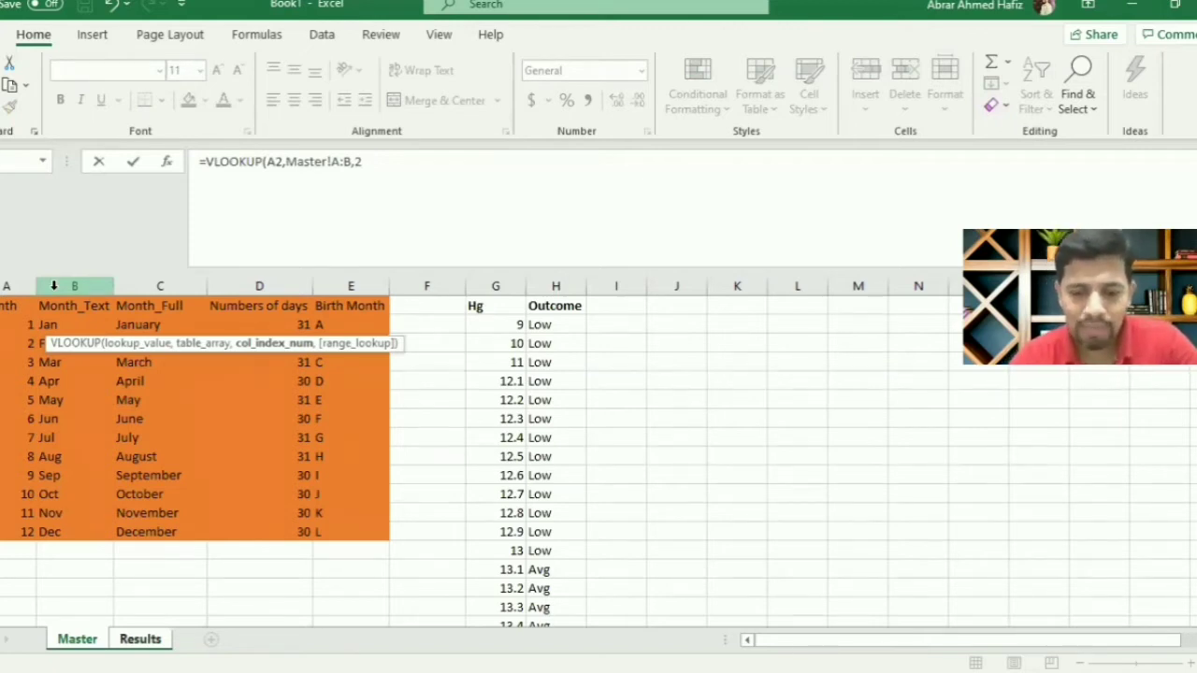
{"action": "type", "text": ",0"}
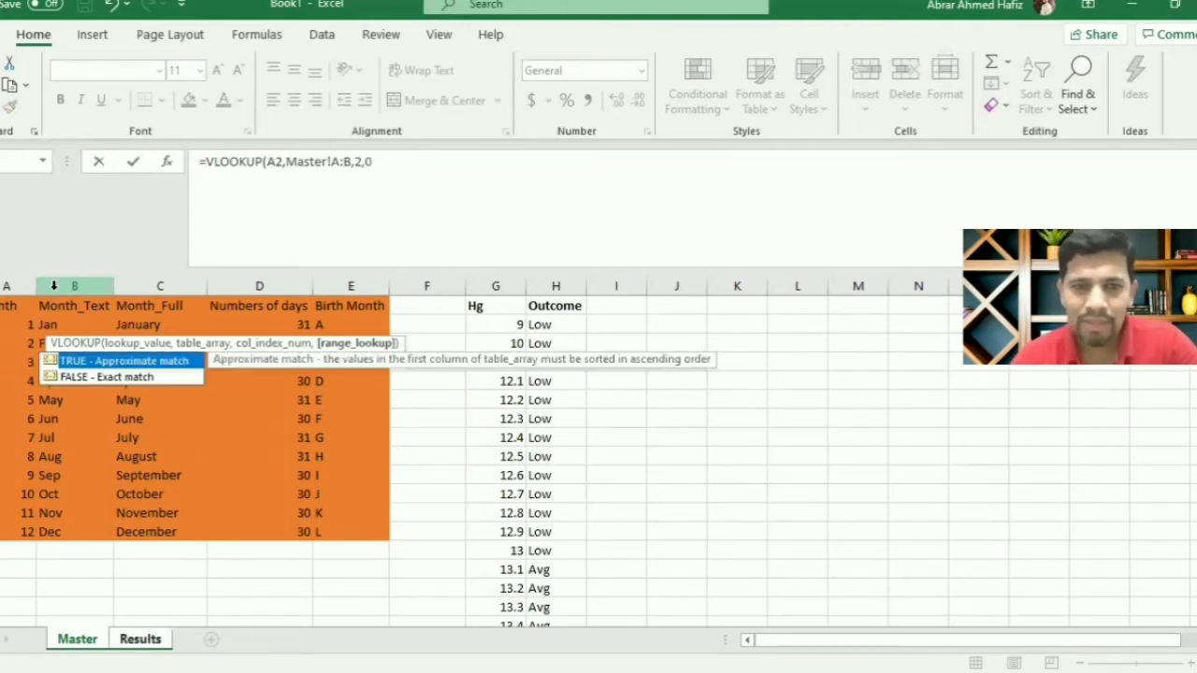
{"action": "type", "text": ")"}
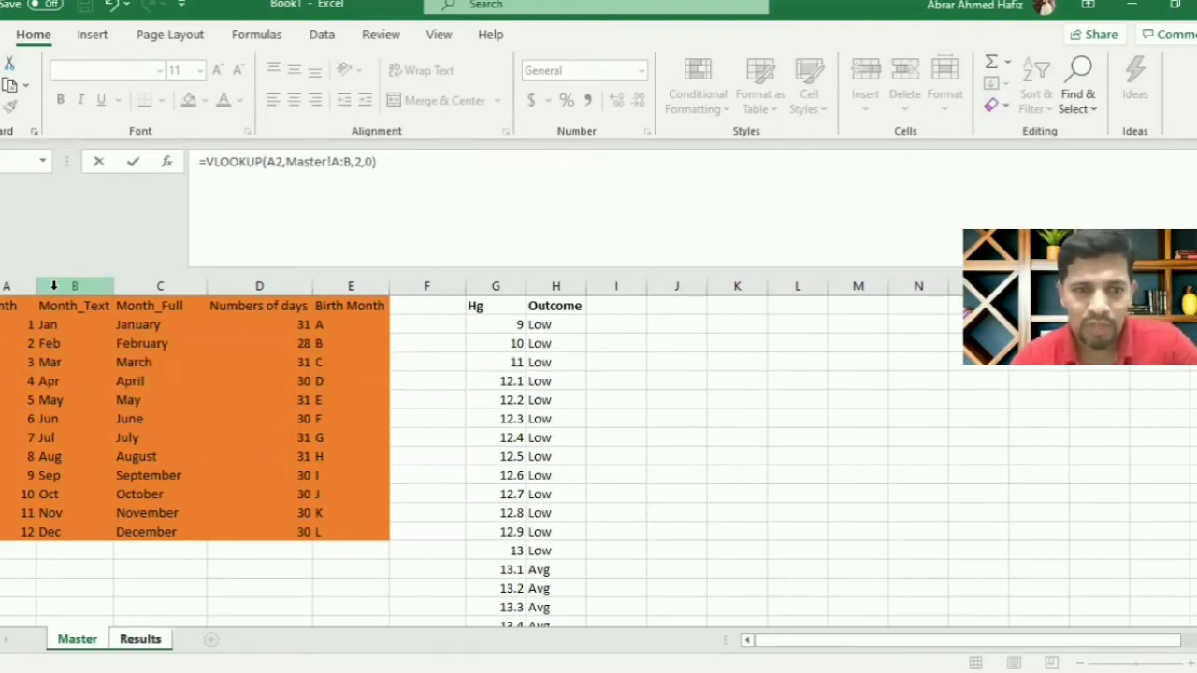
{"action": "key", "text": "Return"}
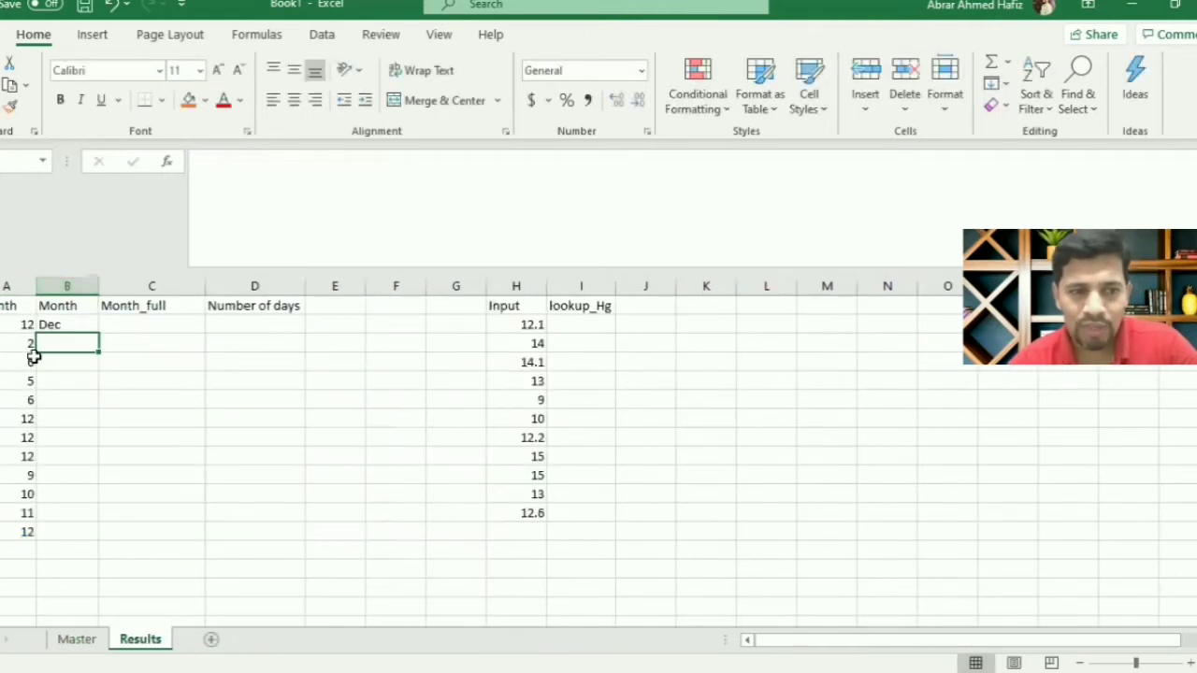
Step: Copy the B2 lookup formula down the Month column through B13
{"action": "left_click", "coordinate": [93, 331]}
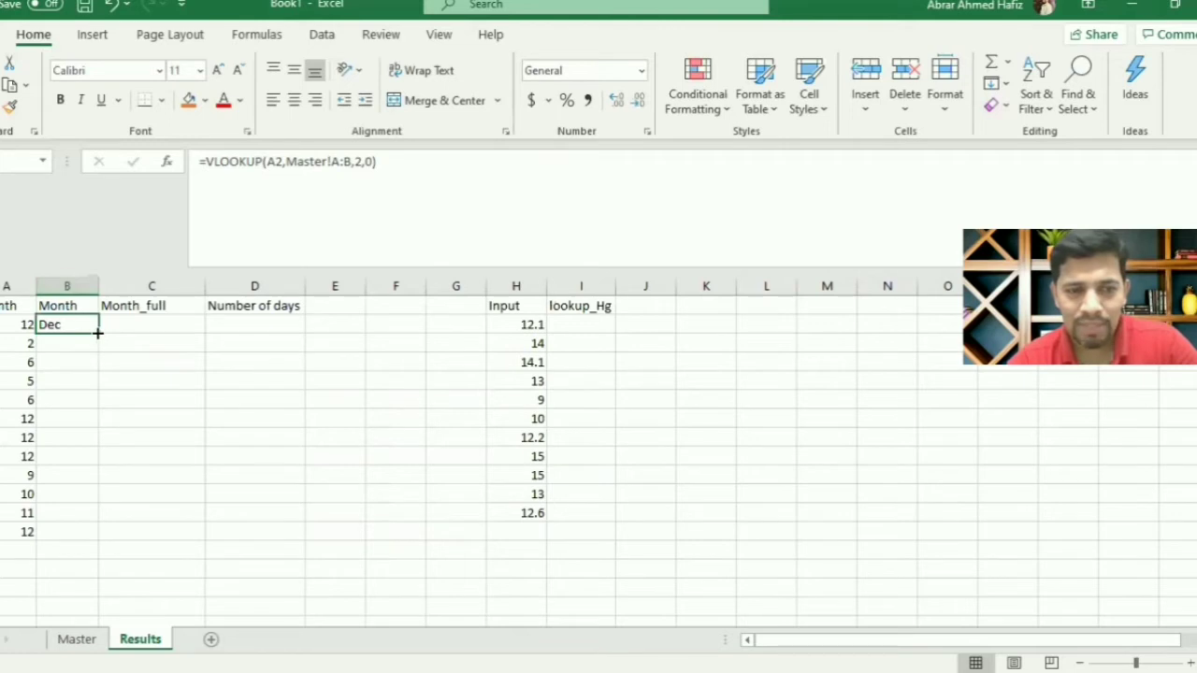
{"action": "double_click", "coordinate": [97, 332]}
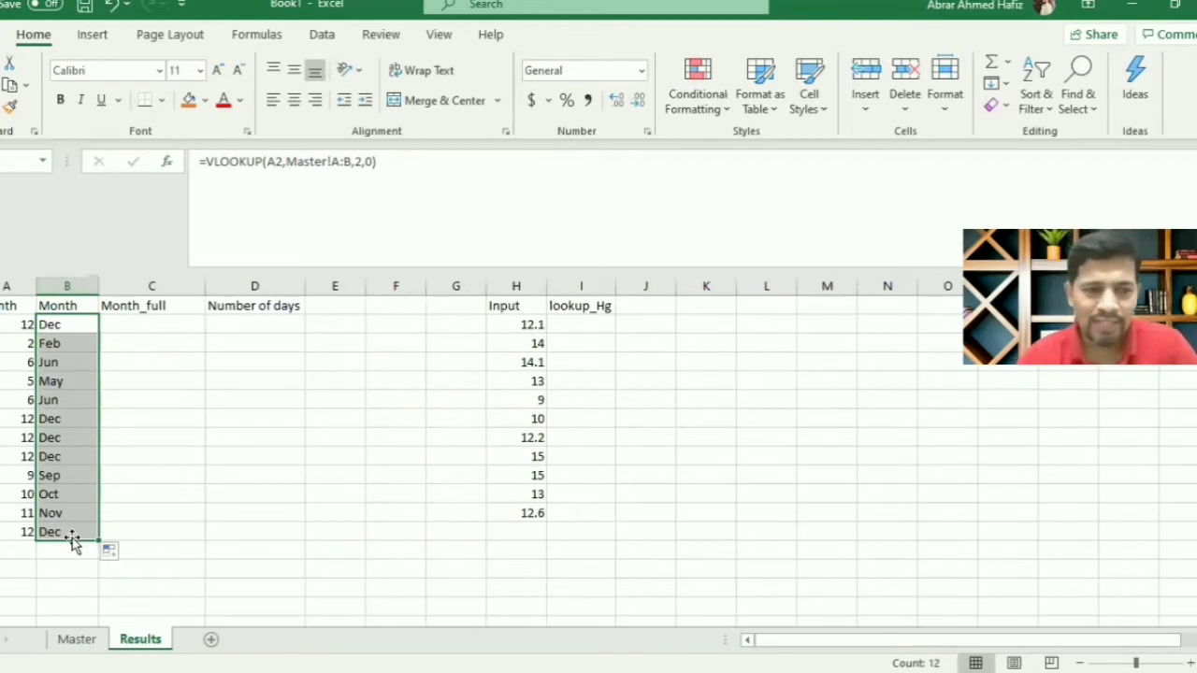
{"action": "left_click", "coordinate": [19, 548]}
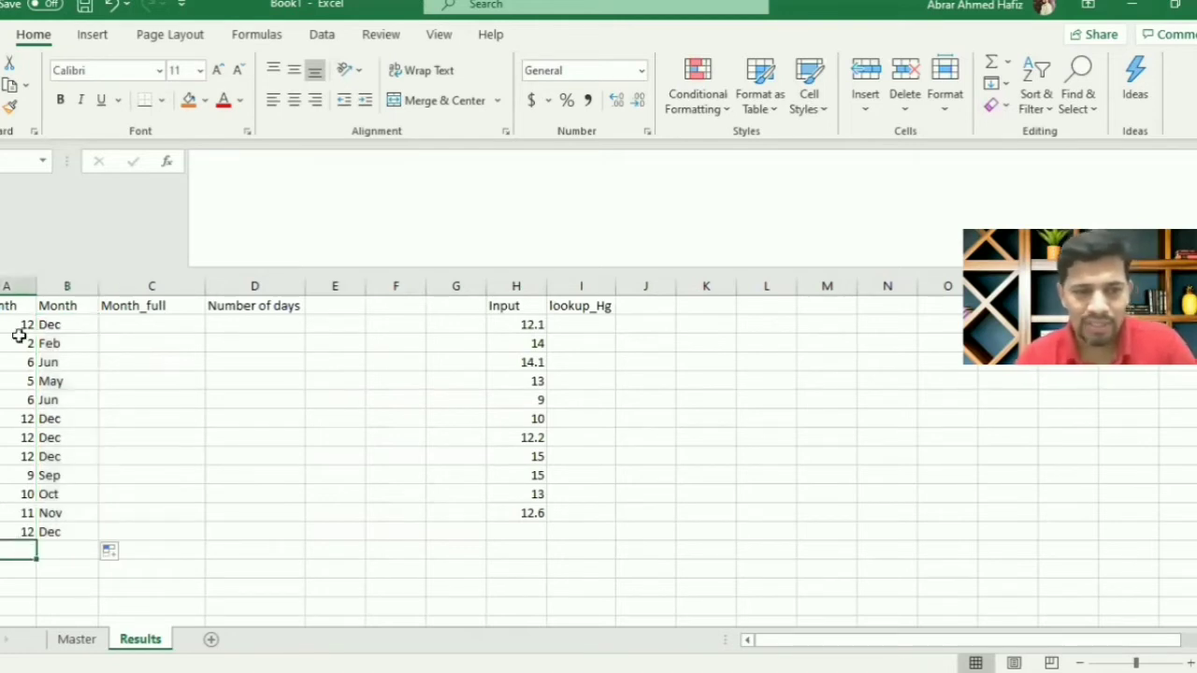
Step: Set the month numbers in A2, A3 and A4 of the Results sheet to 11, 3 and 7 to test the Month lookup
{"action": "left_click", "coordinate": [13, 328]}
{"action": "type", "text": "1"}
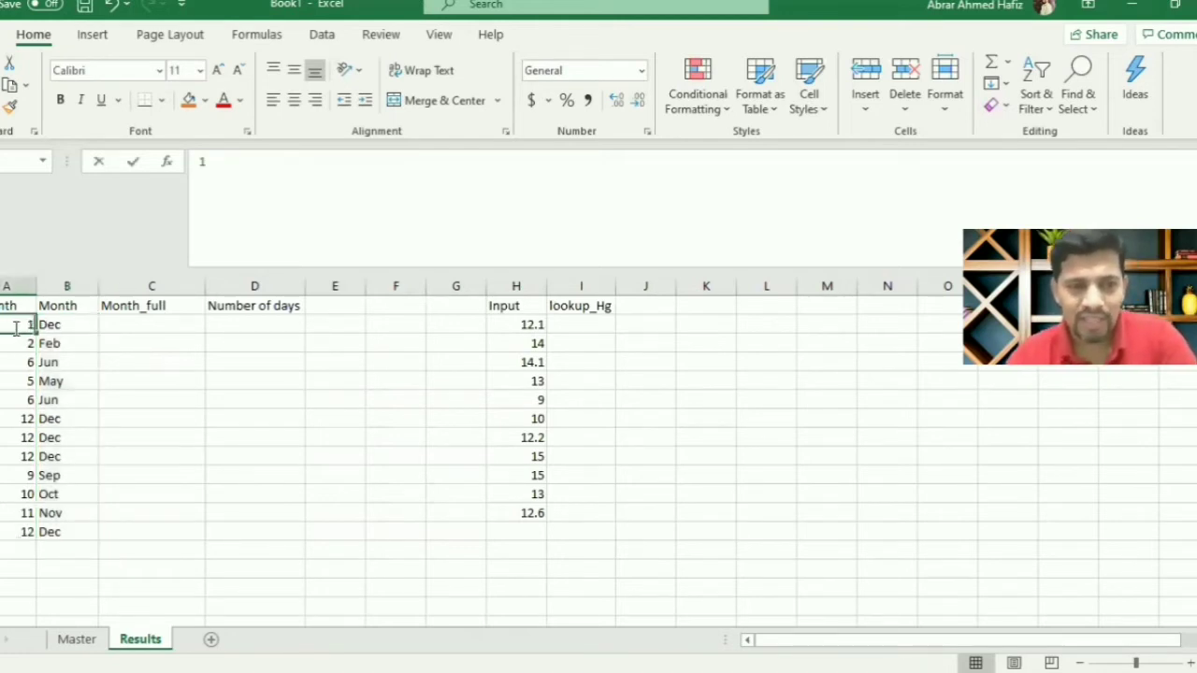
{"action": "type", "text": "1"}
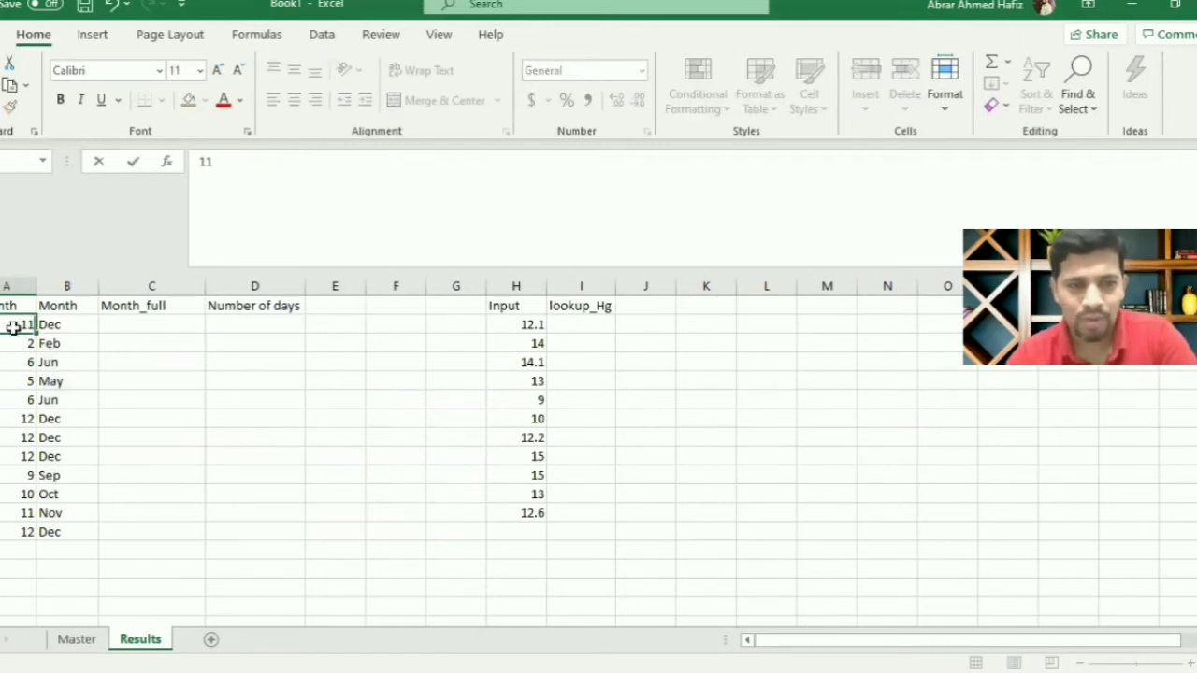
{"action": "key", "text": "Return"}
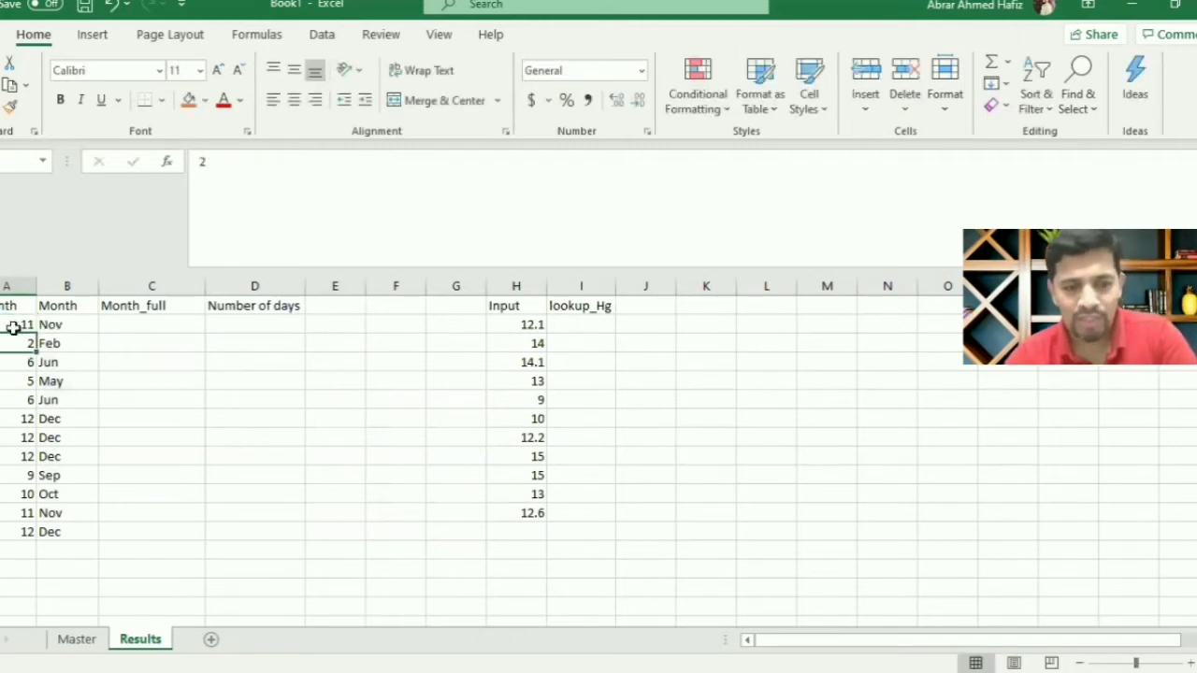
{"action": "type", "text": "2"}
{"action": "key", "text": "BackSpace"}
{"action": "type", "text": "3"}
{"action": "key", "text": "Return"}
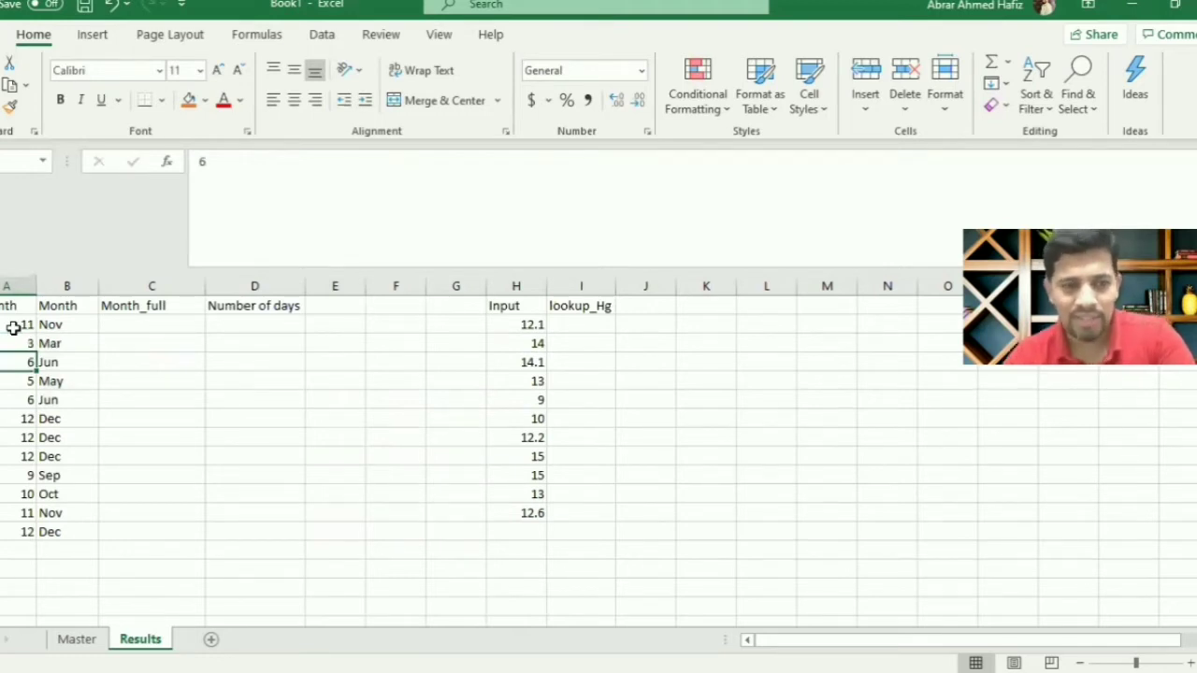
{"action": "type", "text": "7"}
{"action": "key", "text": "Return"}
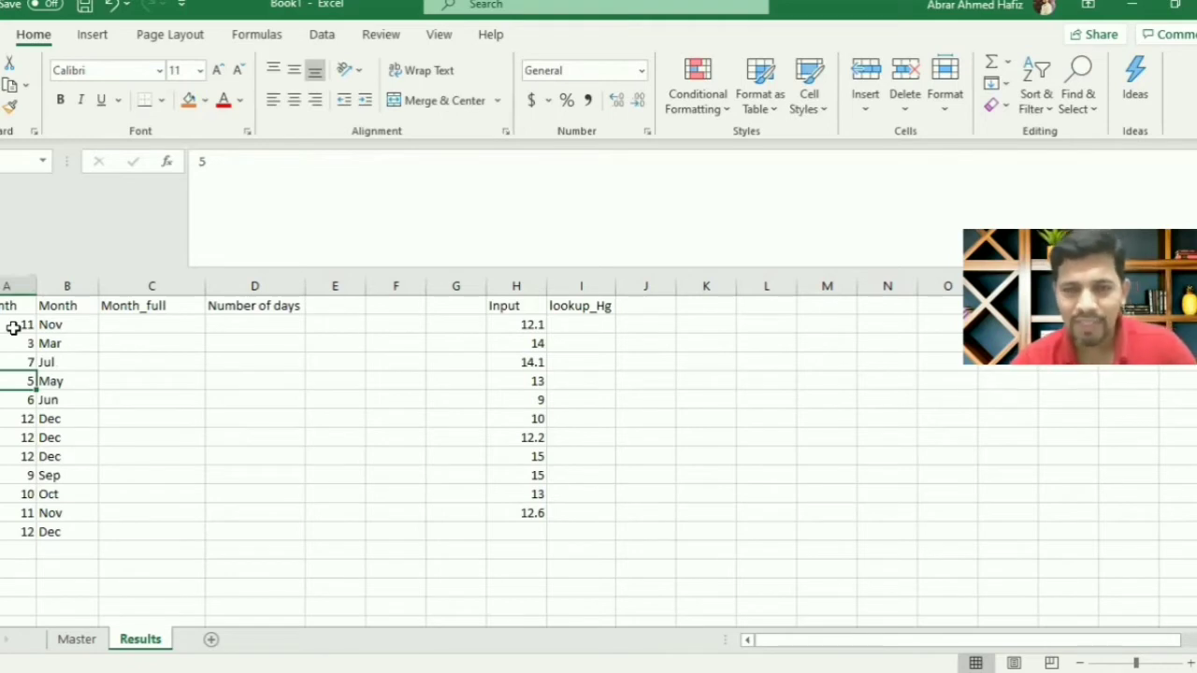
{"action": "left_click", "coordinate": [76, 325]}
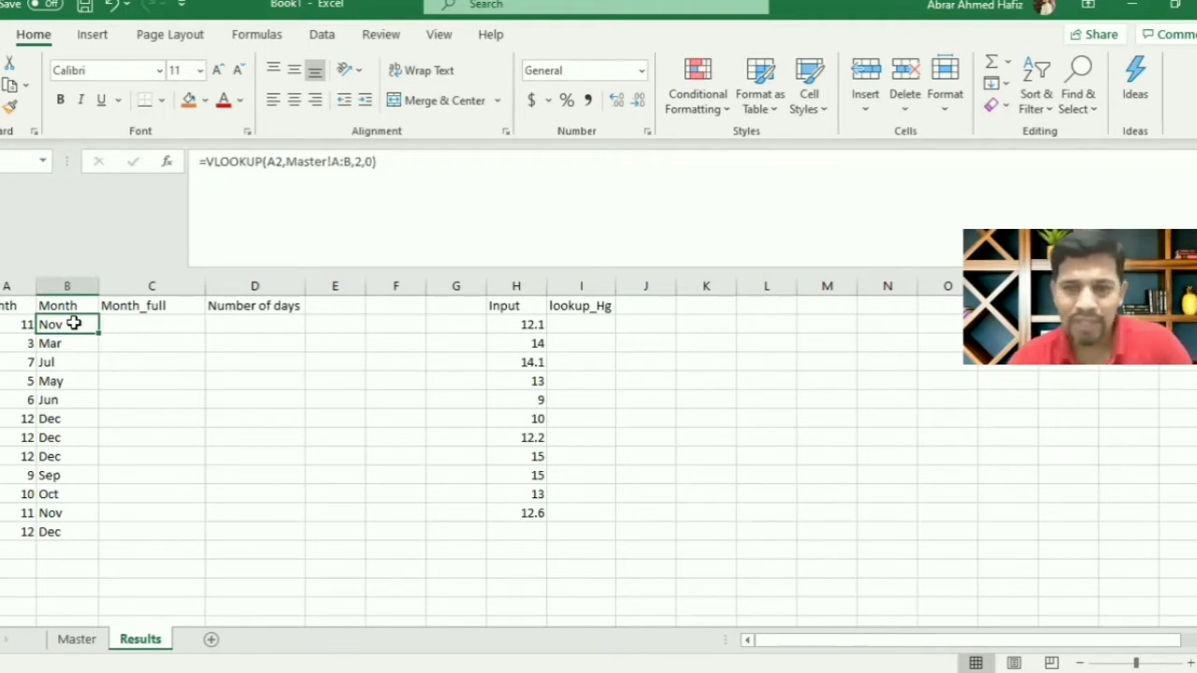
Step: Enter =VLOOKUP(A2,Master!A:C,3,0) in cell C2 of the Results sheet and copy it down the Month_full column through C13
{"action": "left_click", "coordinate": [126, 322]}
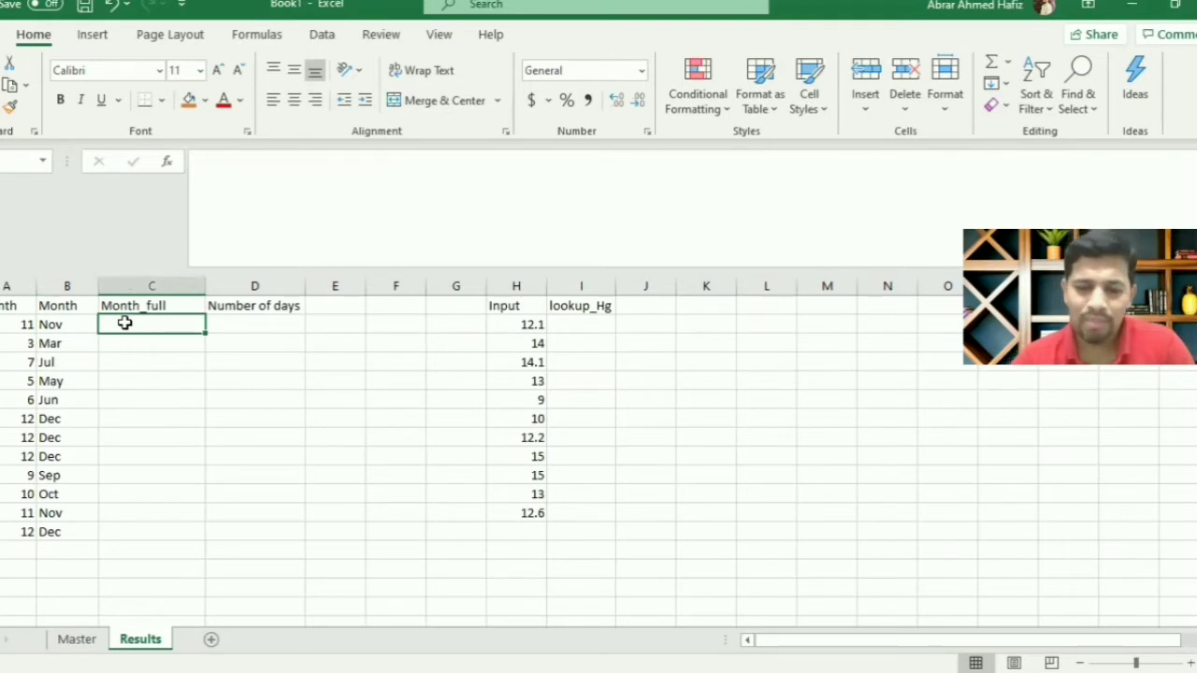
{"action": "double_click", "coordinate": [127, 322]}
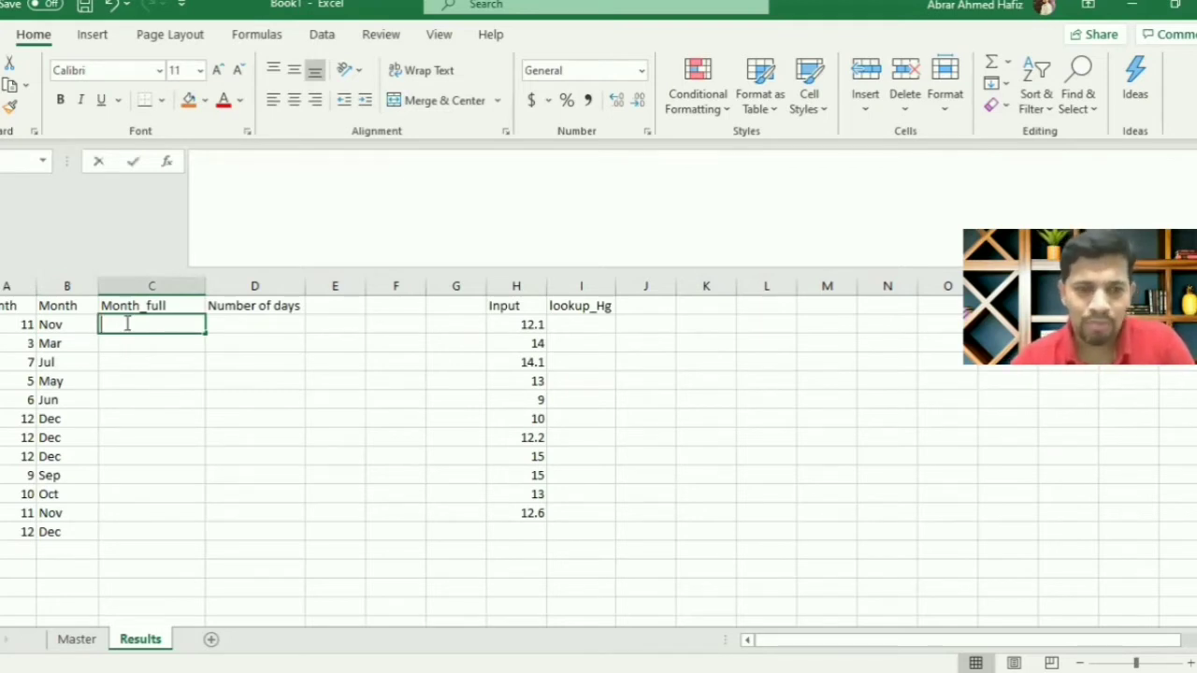
{"action": "type", "text": "=vl"}
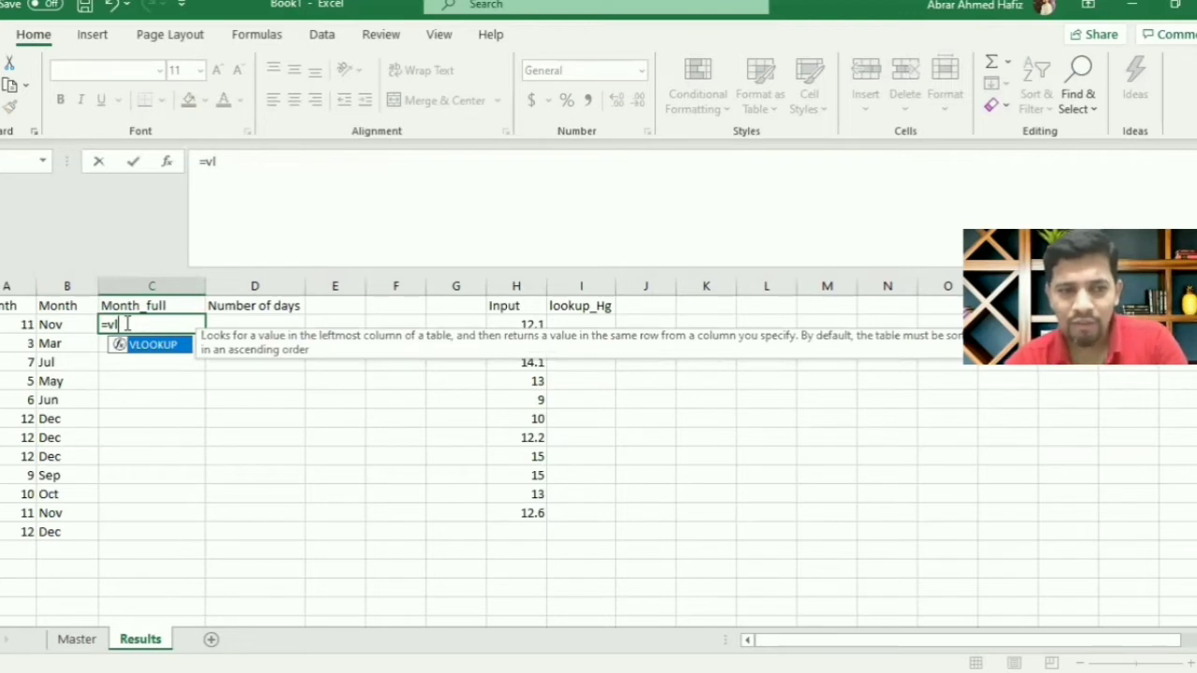
{"action": "key", "text": "Tab"}
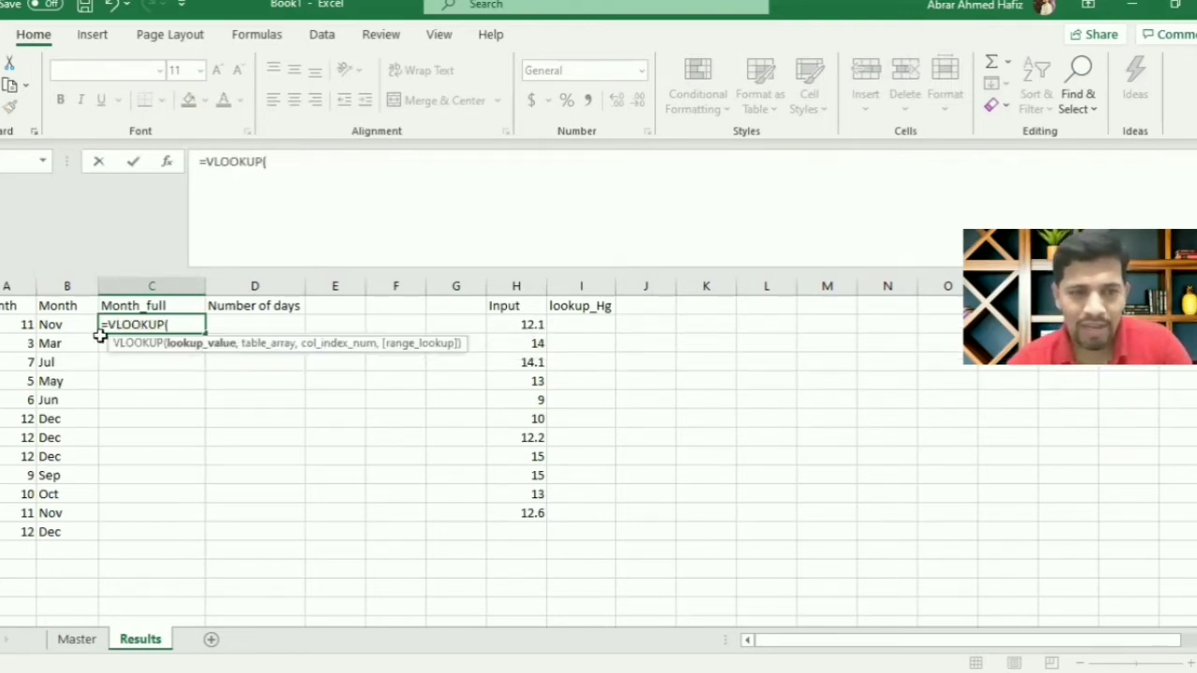
{"action": "left_click", "coordinate": [10, 325]}
{"action": "type", "text": ","}
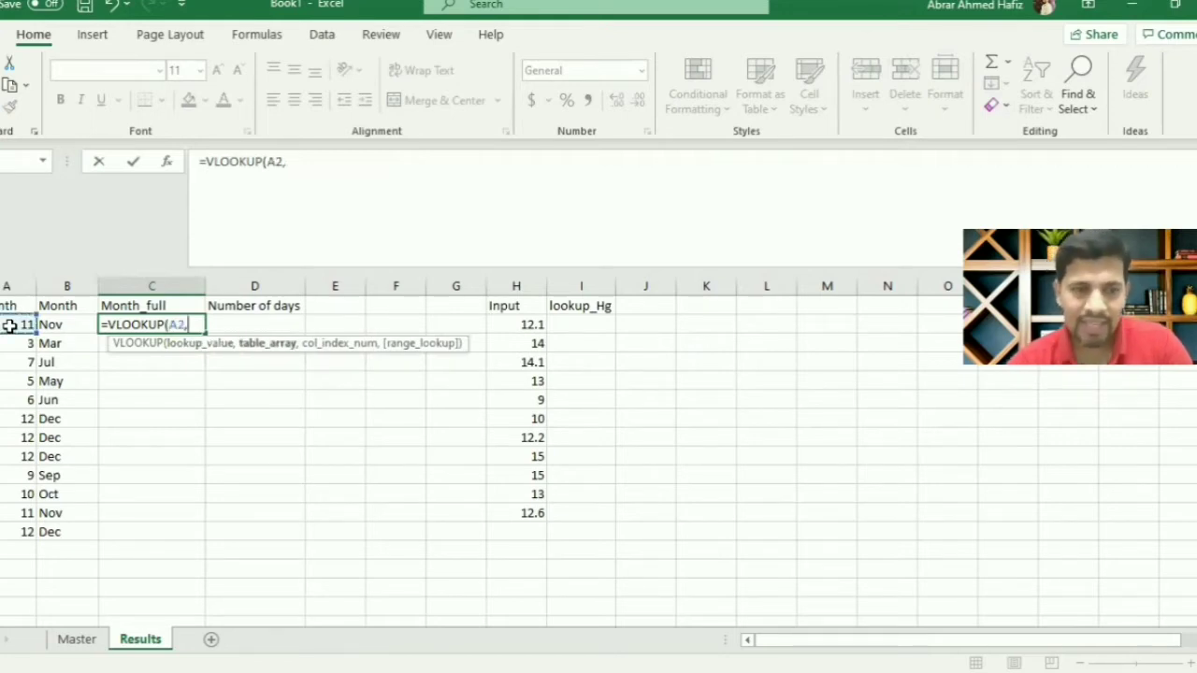
{"action": "left_click", "coordinate": [82, 642]}
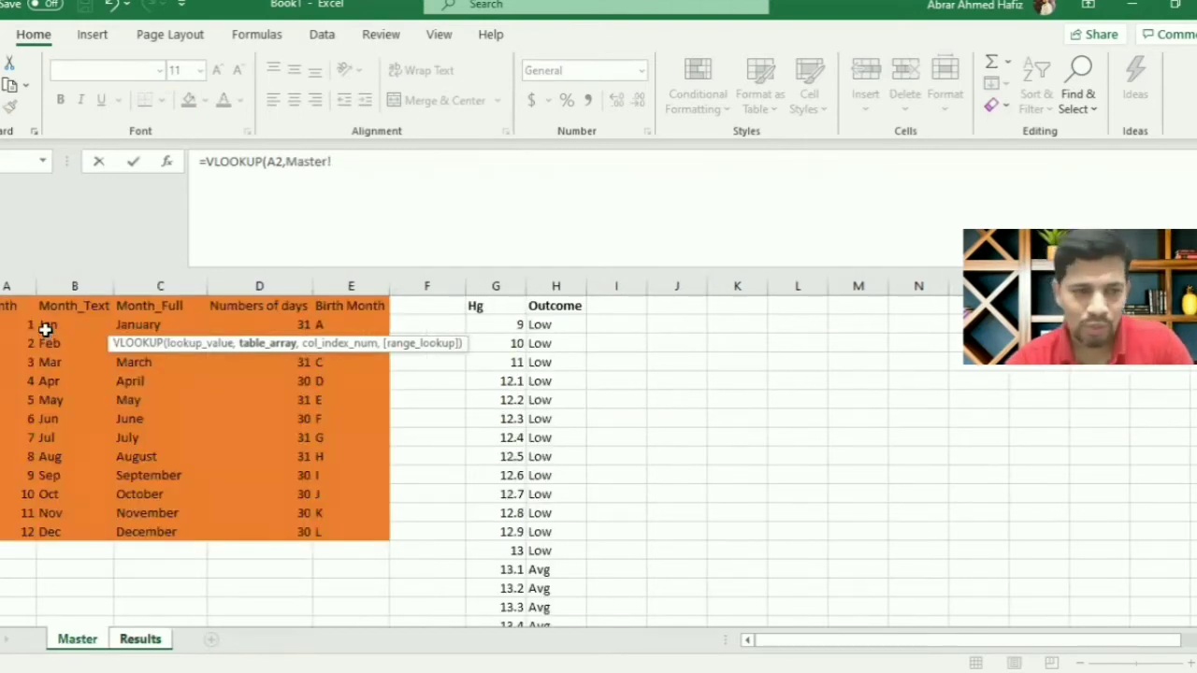
{"action": "left_click_drag", "start_coordinate": [11, 287], "coordinate": [191, 300]}
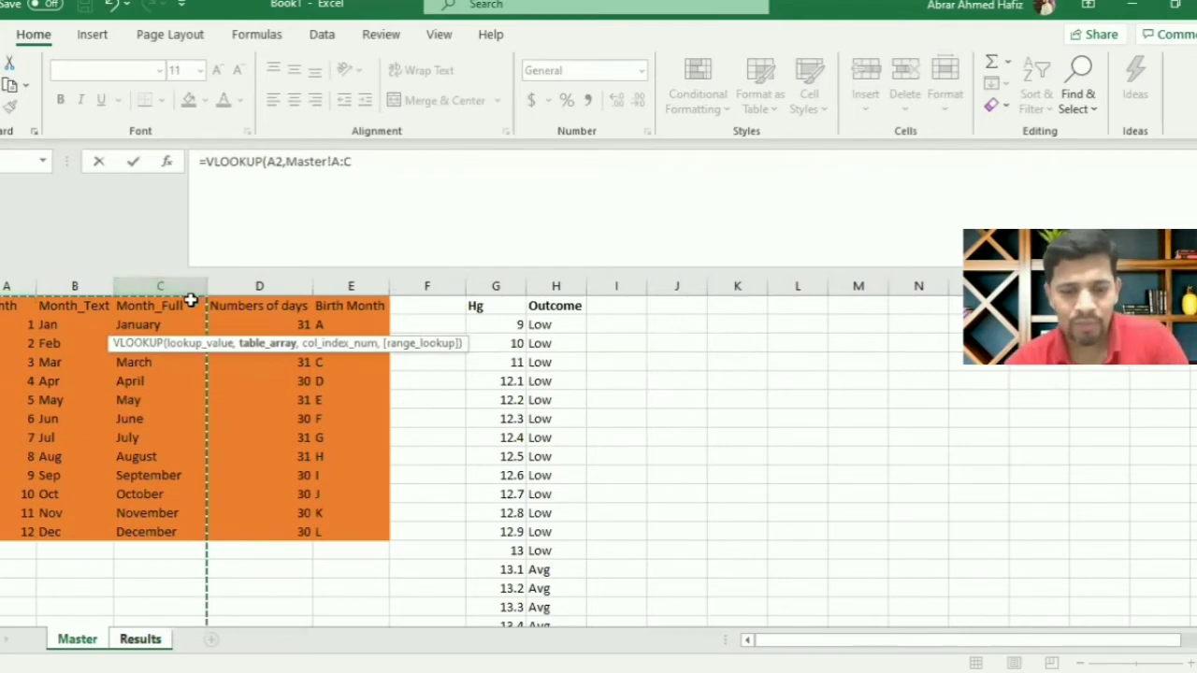
{"action": "type", "text": ",3"}
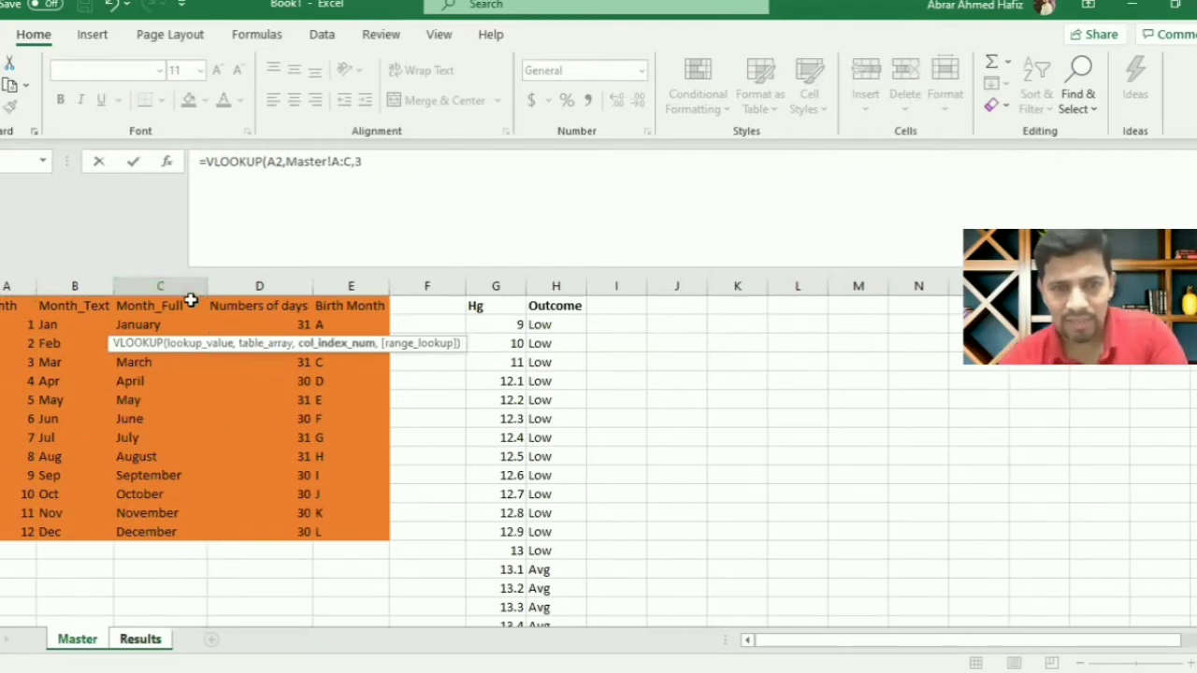
{"action": "type", "text": ",0"}
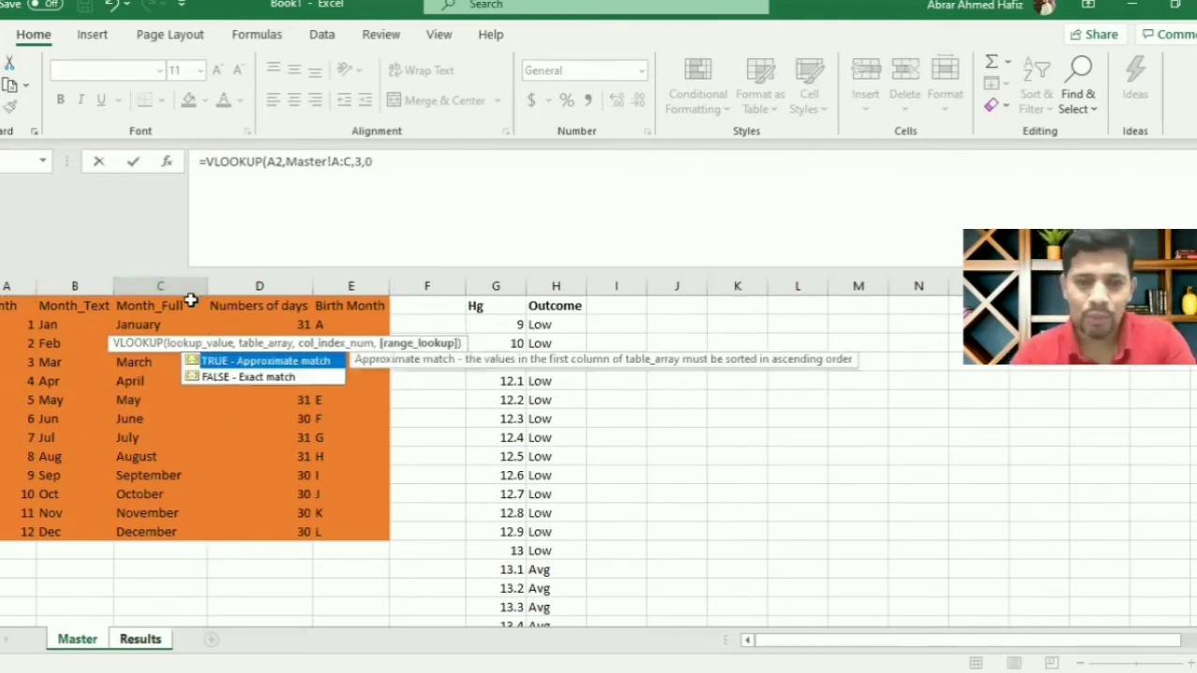
{"action": "type", "text": ")"}
{"action": "key", "text": "Return"}
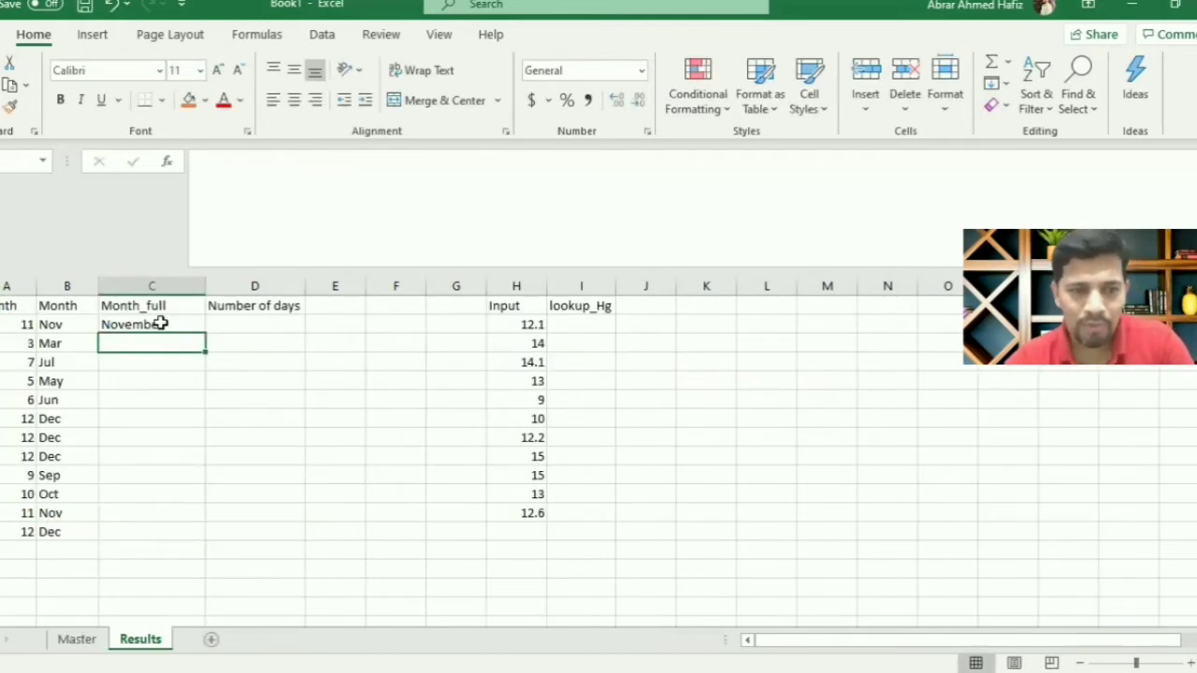
{"action": "left_click", "coordinate": [200, 328]}
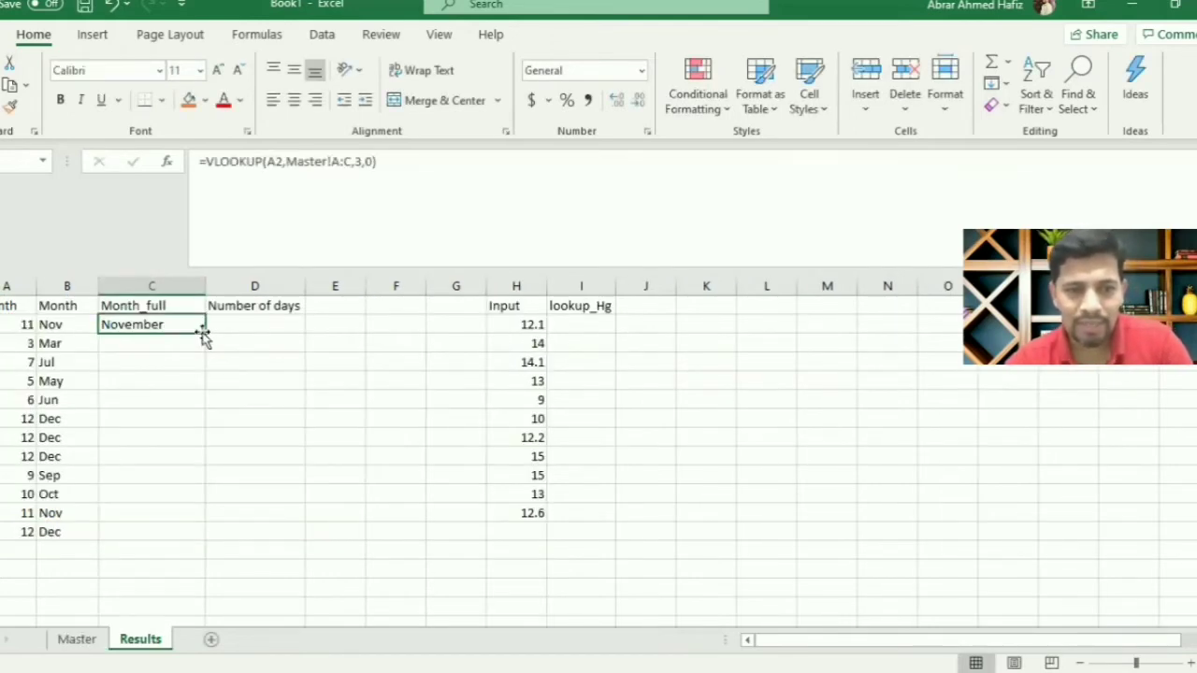
{"action": "double_click", "coordinate": [203, 334]}
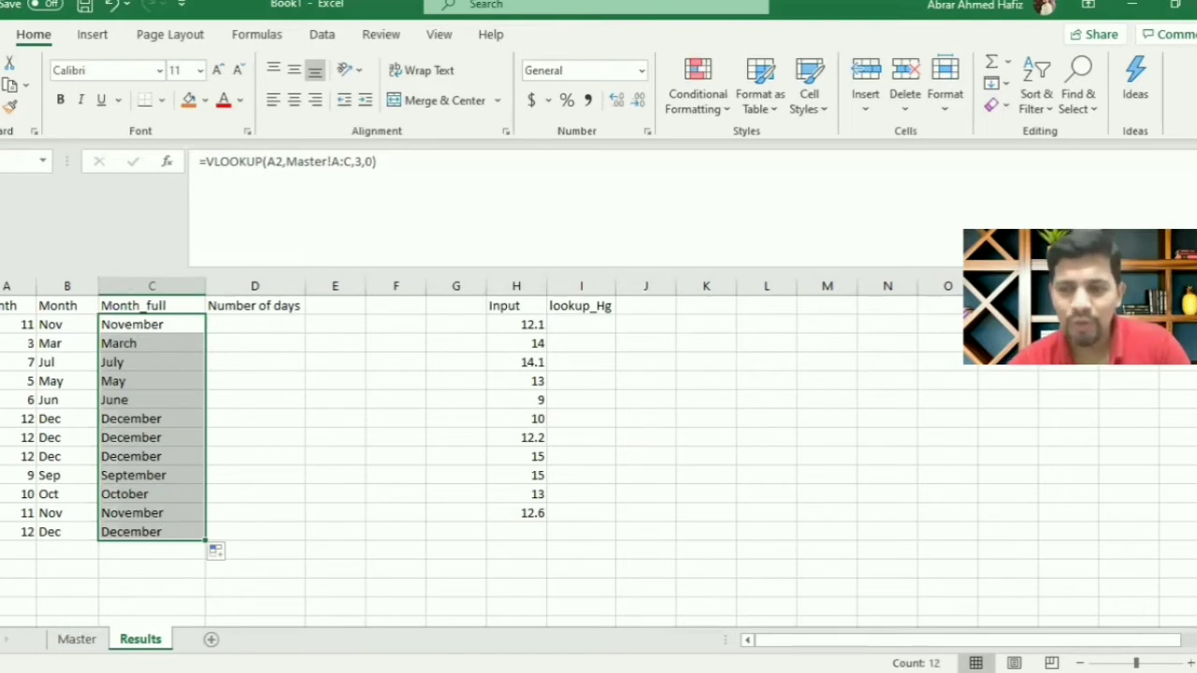
Step: Enter =VLOOKUP(A2,Master!A:D,4,0) in cell D2 of the Results sheet to look up the number of days
{"action": "left_click", "coordinate": [253, 319]}
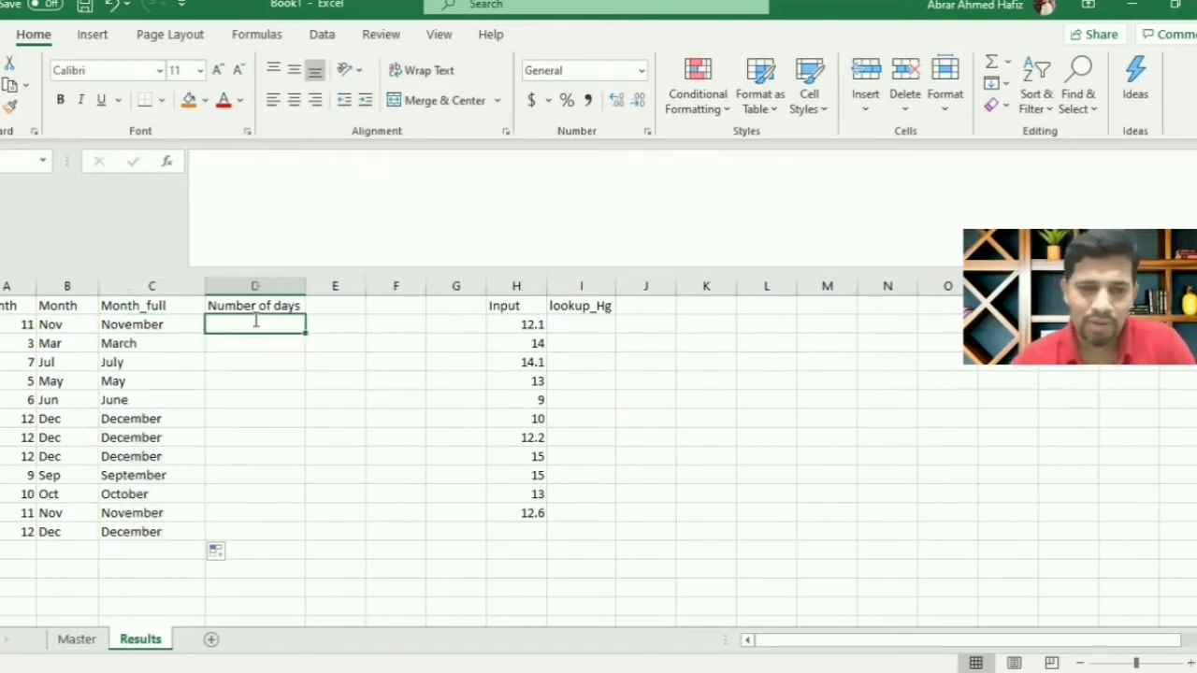
{"action": "type", "text": "=v"}
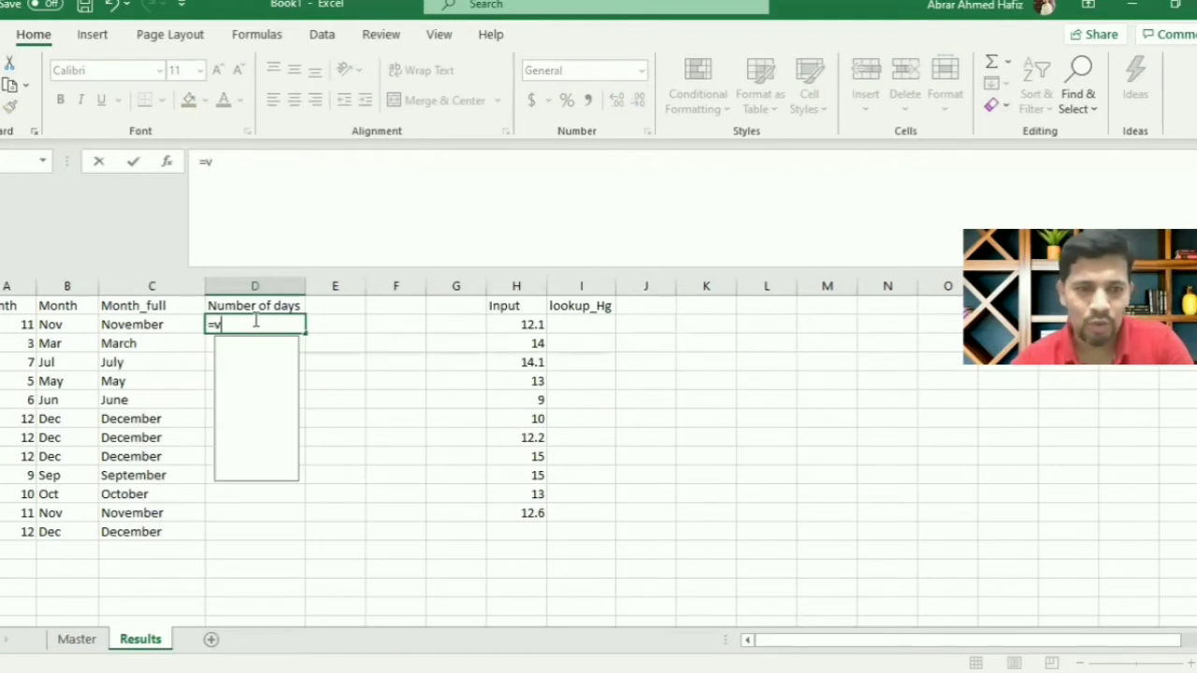
{"action": "type", "text": "l"}
{"action": "key", "text": "Tab"}
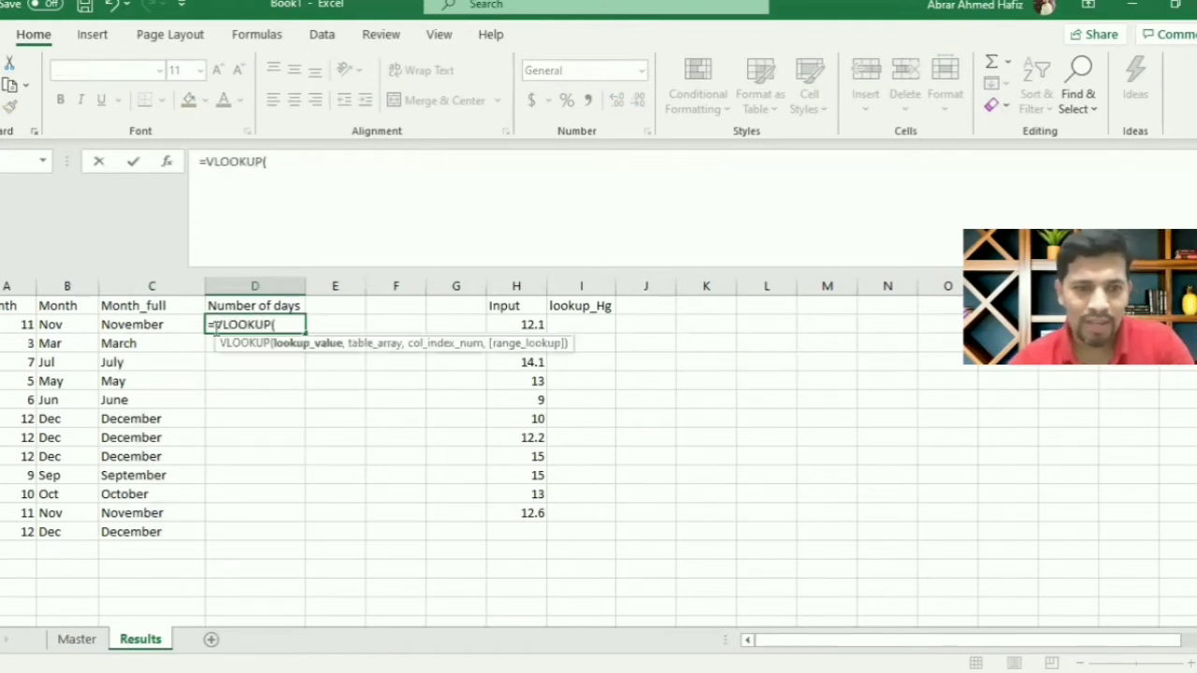
{"action": "left_click", "coordinate": [23, 325]}
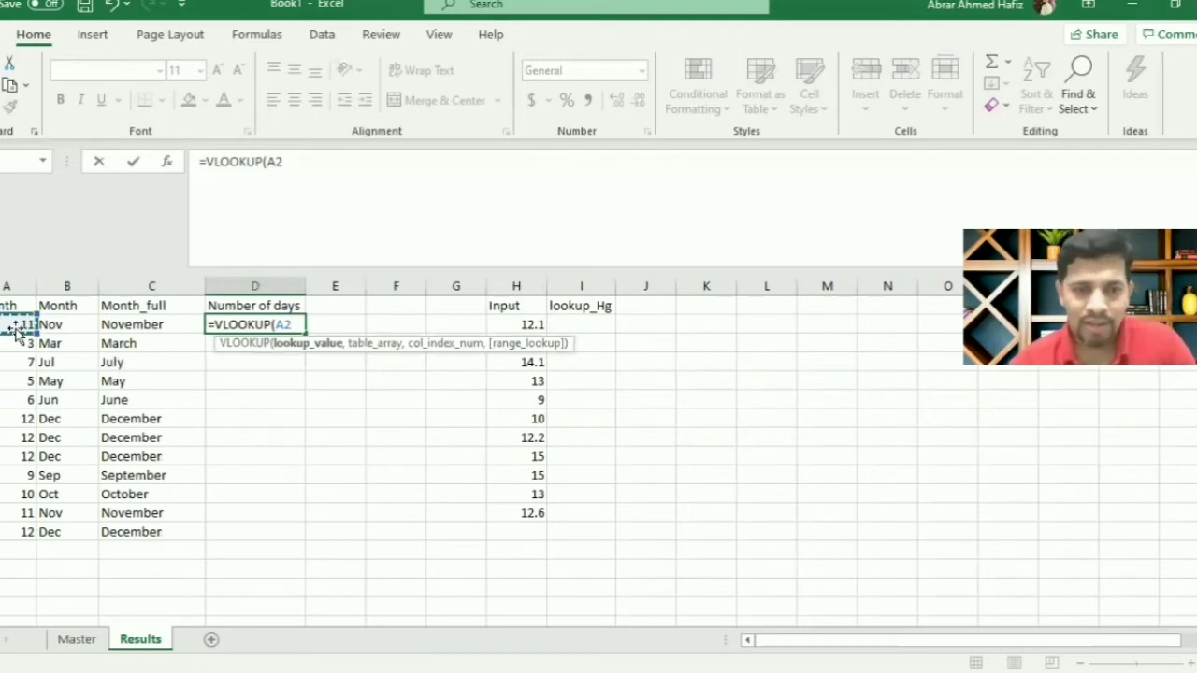
{"action": "type", "text": ","}
{"action": "left_click", "coordinate": [83, 643]}
{"action": "left_click_drag", "start_coordinate": [7, 287], "coordinate": [256, 296]}
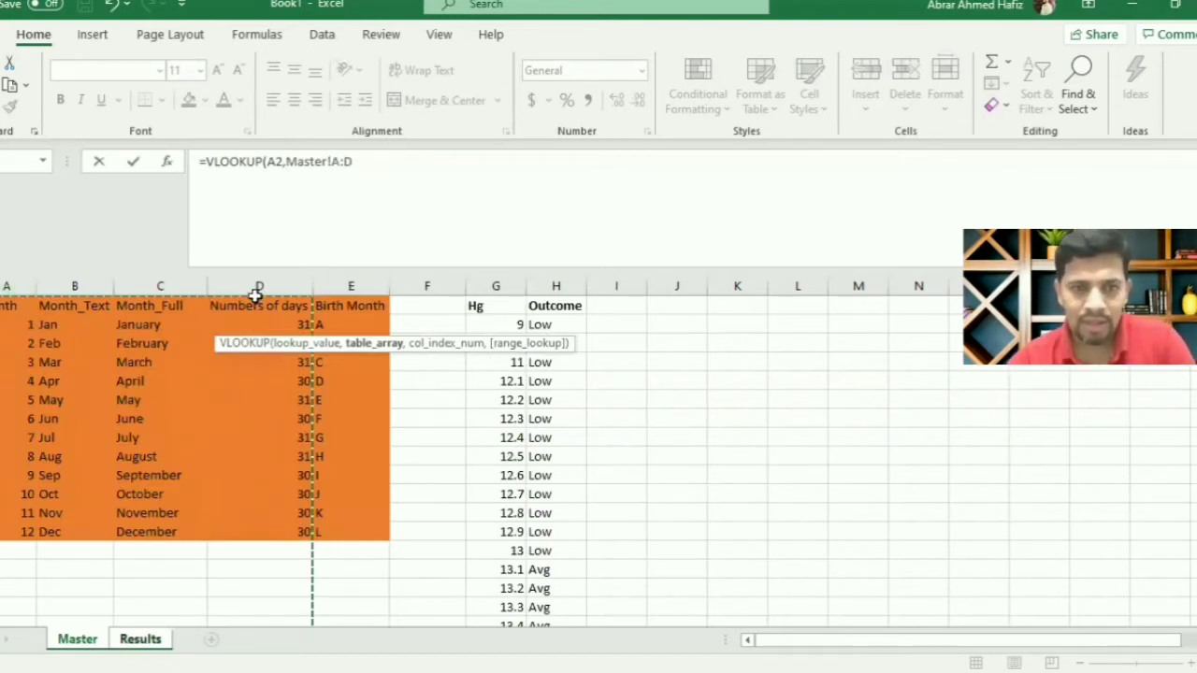
{"action": "type", "text": ","}
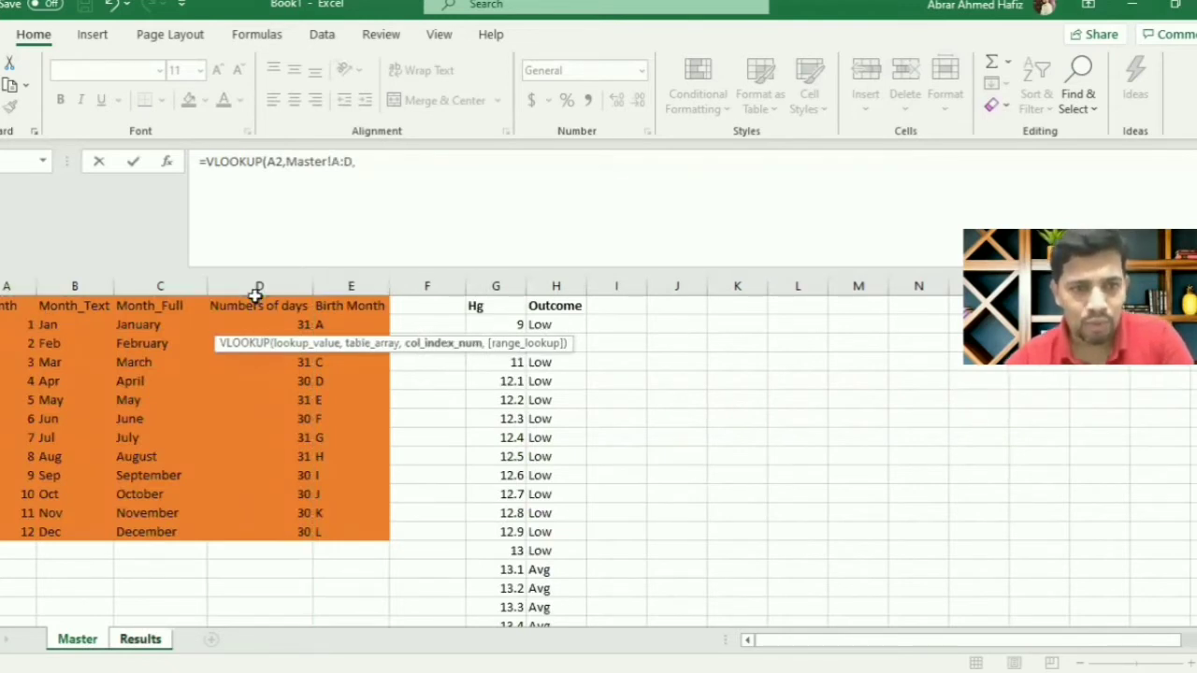
{"action": "type", "text": "4"}
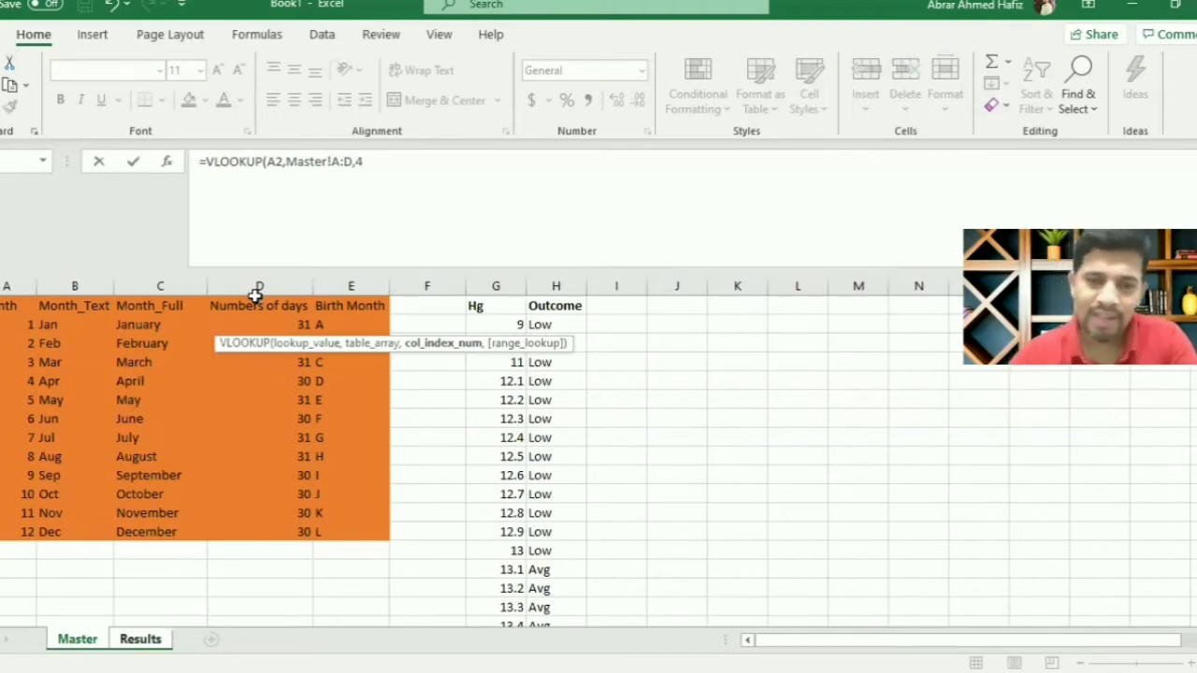
{"action": "type", "text": ",0"}
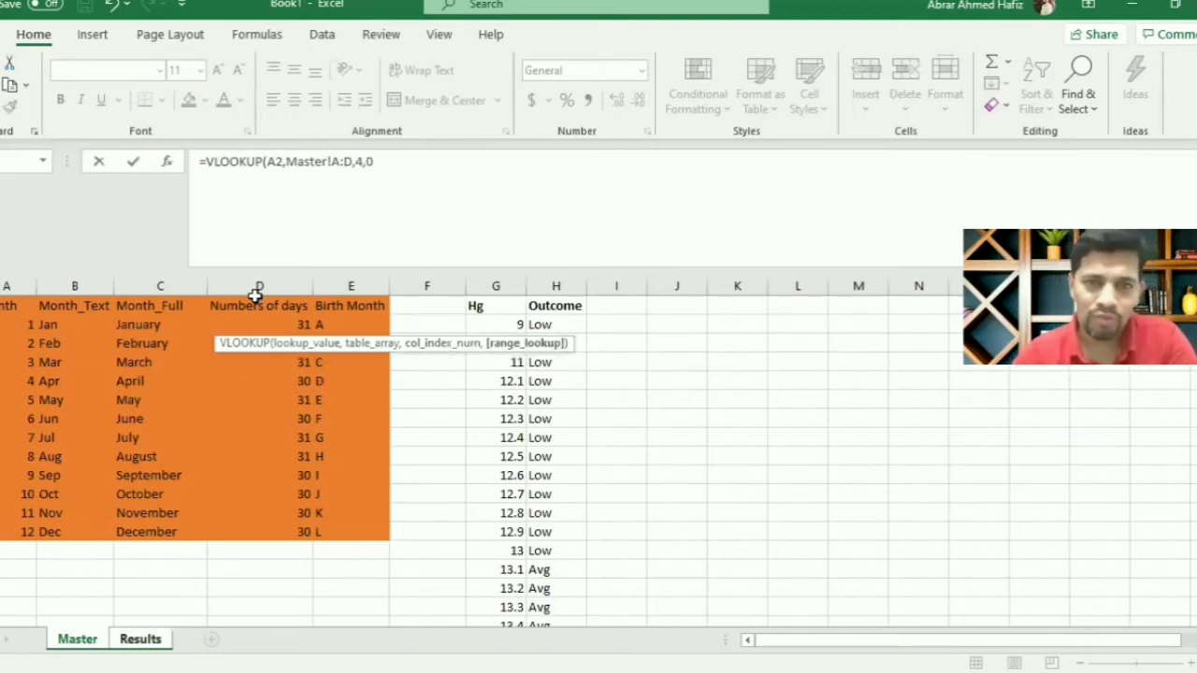
{"action": "type", "text": ")"}
{"action": "key", "text": "Return"}
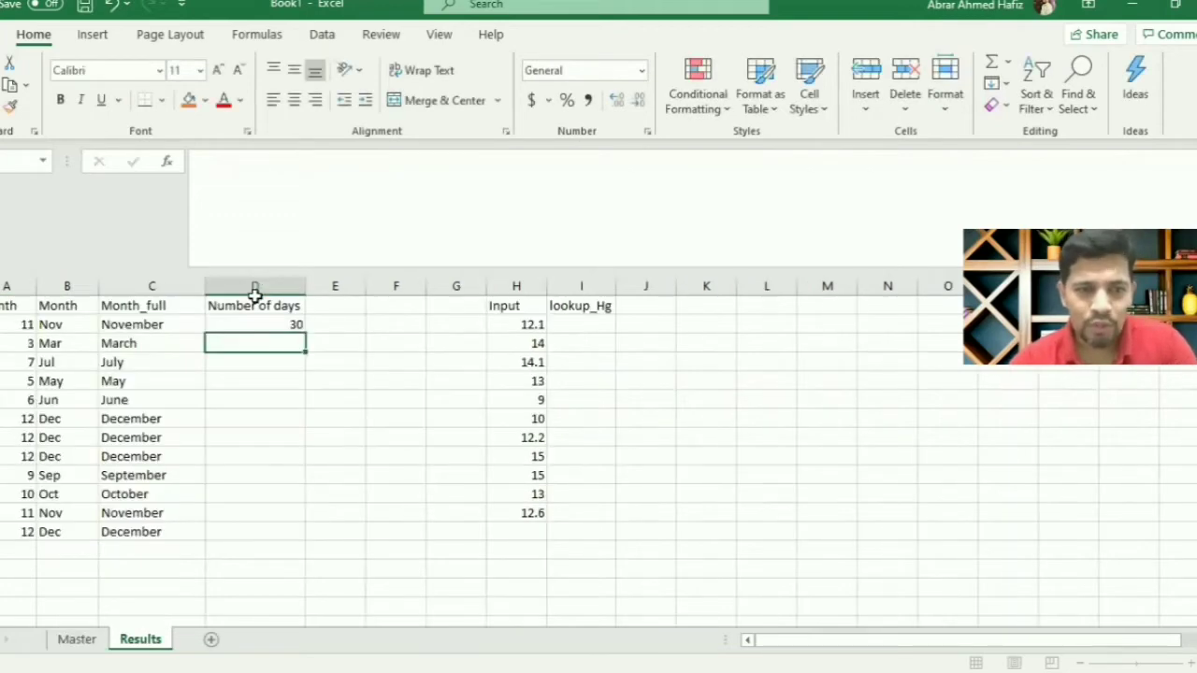
Step: Copy the D2 lookup formula down the Number of days column through D13 and select the filled table A1:D13
{"action": "left_click", "coordinate": [305, 333]}
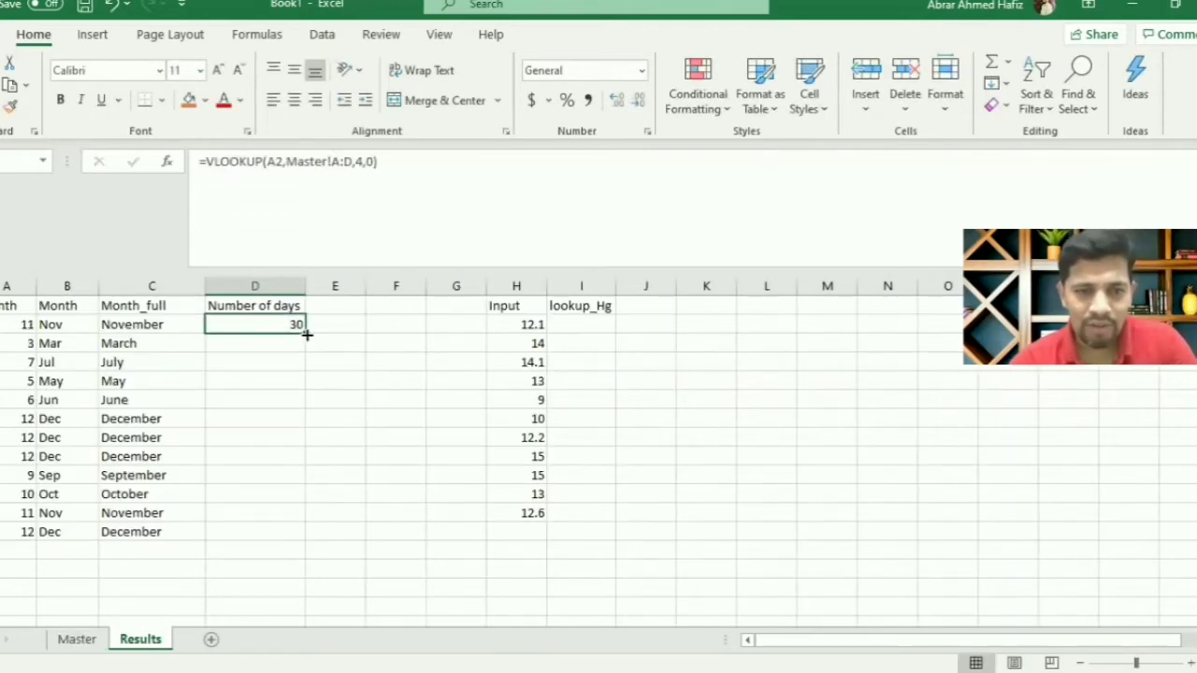
{"action": "double_click", "coordinate": [305, 333]}
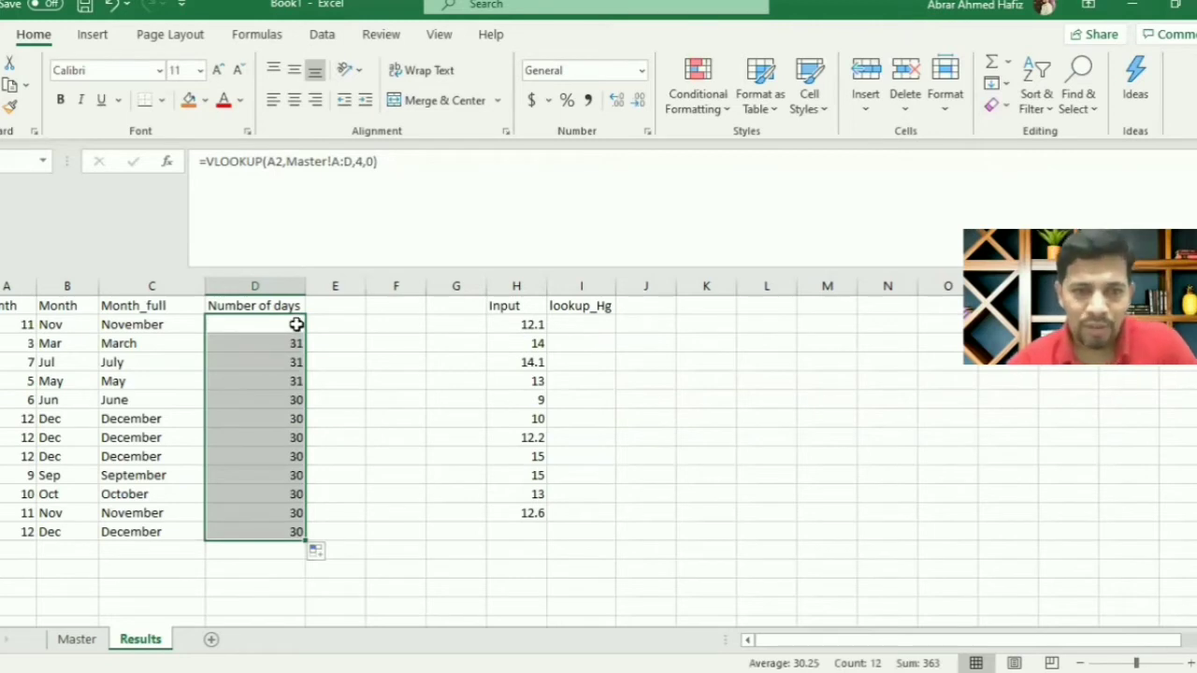
{"action": "left_click", "coordinate": [303, 329]}
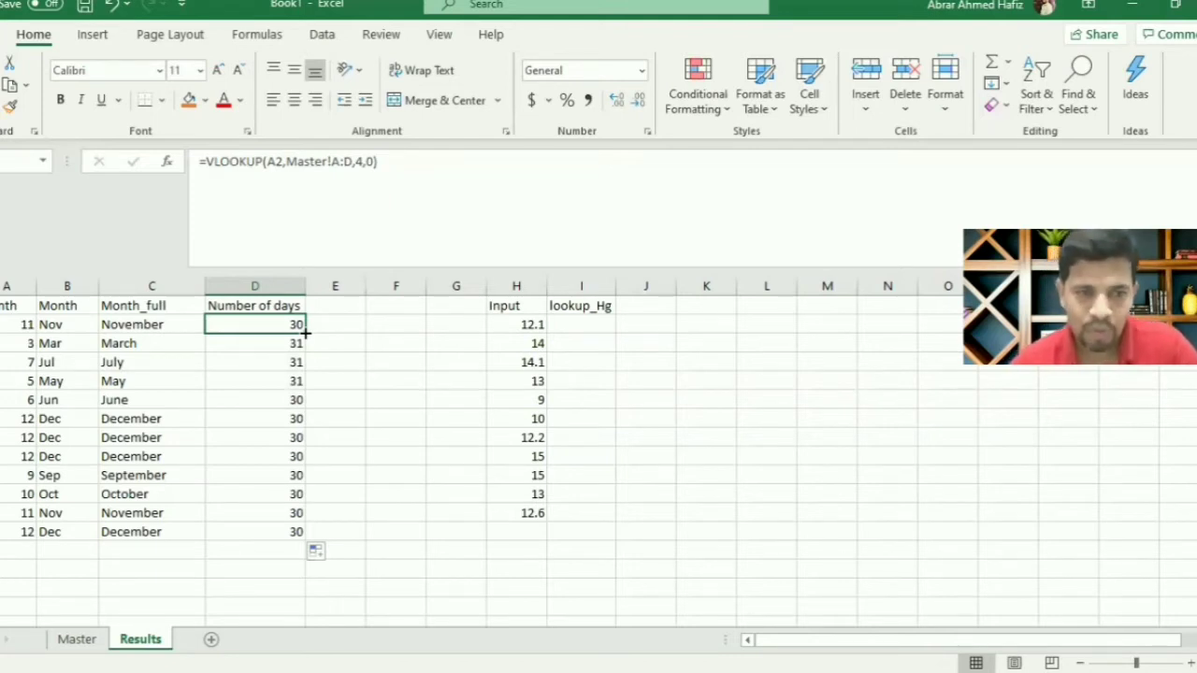
{"action": "left_click_drag", "start_coordinate": [3, 306], "coordinate": [259, 528]}
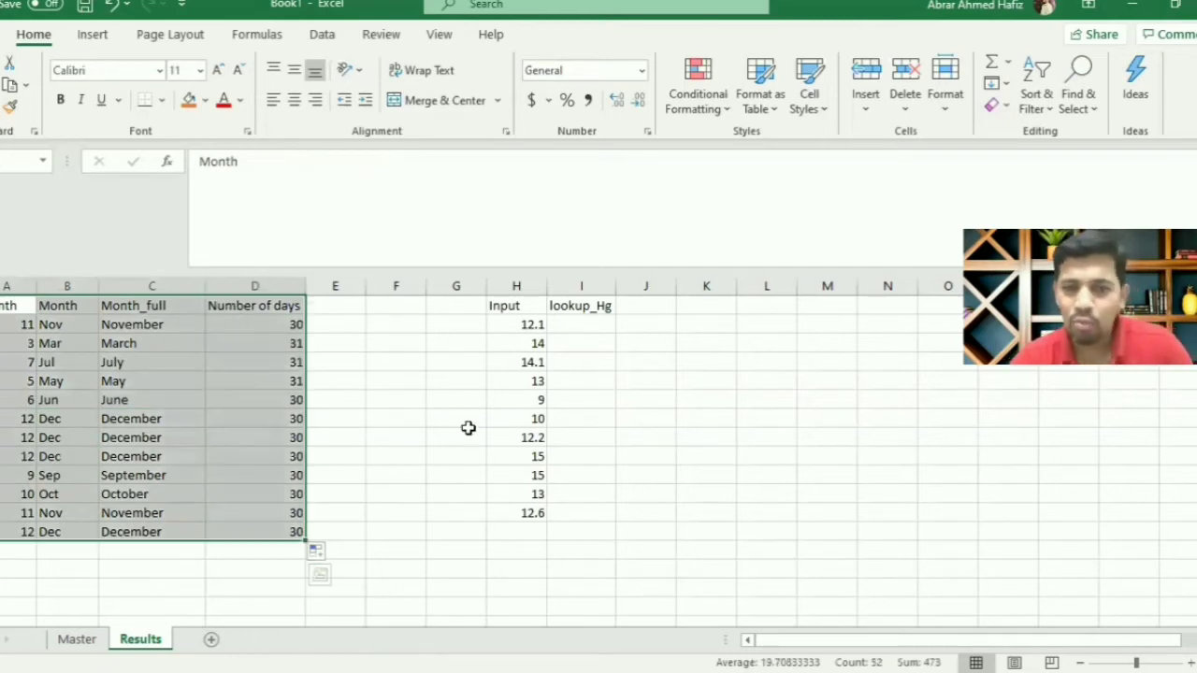
Step: Examine the Hg and Outcome table in columns G:H of the Master sheet, from 9 down to the 14-and-above values
{"action": "left_click", "coordinate": [79, 642]}
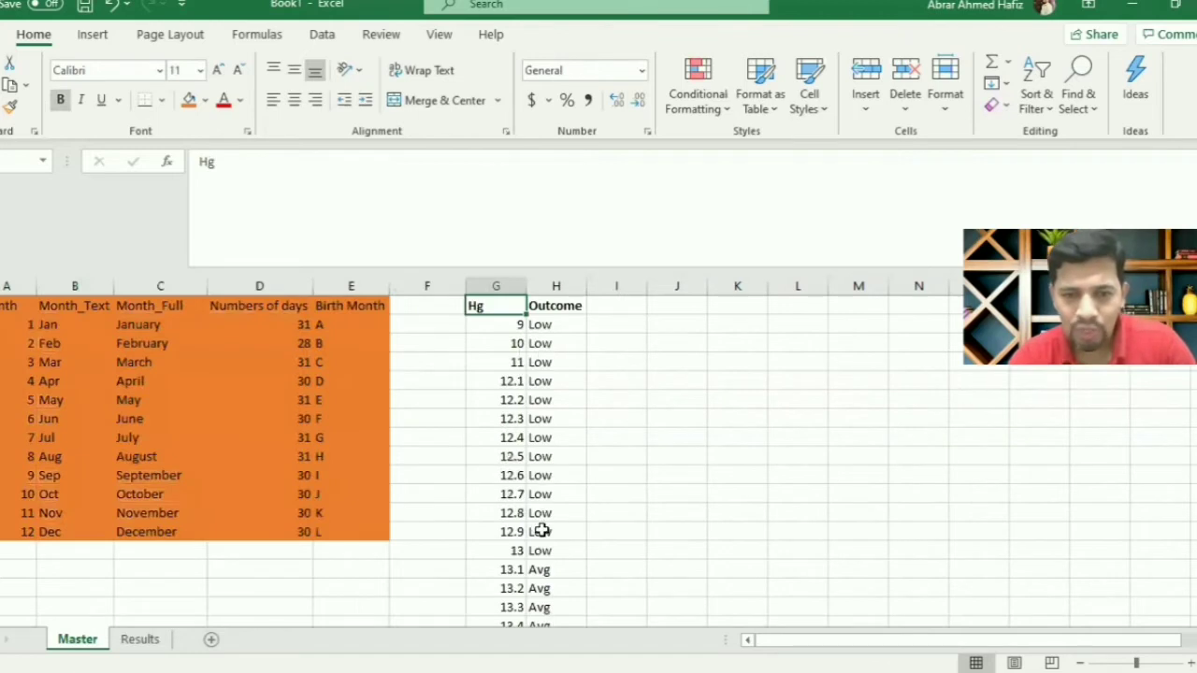
{"action": "left_click", "coordinate": [501, 327]}
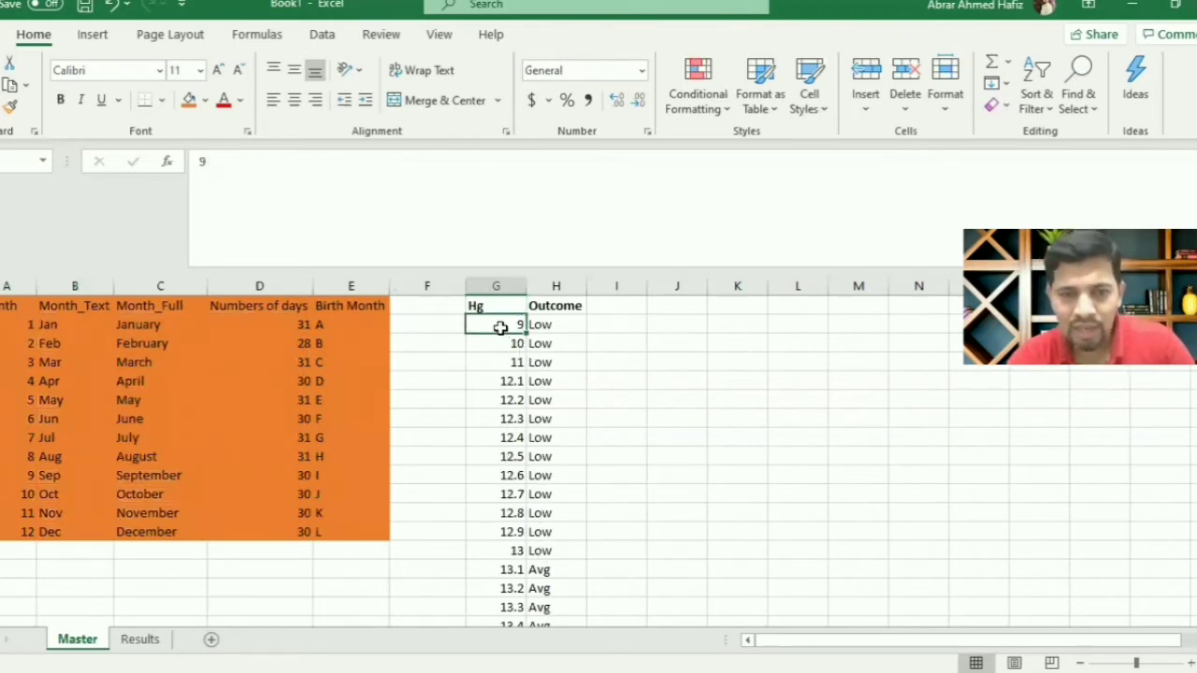
{"action": "key", "text": "Down"}
{"action": "key", "text": "Down"}
{"action": "key", "text": "Down"}
{"action": "key", "text": "Down"}
{"action": "key", "text": "Down"}
{"action": "key", "text": "Down"}
{"action": "key", "text": "Down"}
{"action": "key", "text": "Down"}
{"action": "key", "text": "Down"}
{"action": "key", "text": "Down"}
{"action": "key", "text": "Down"}
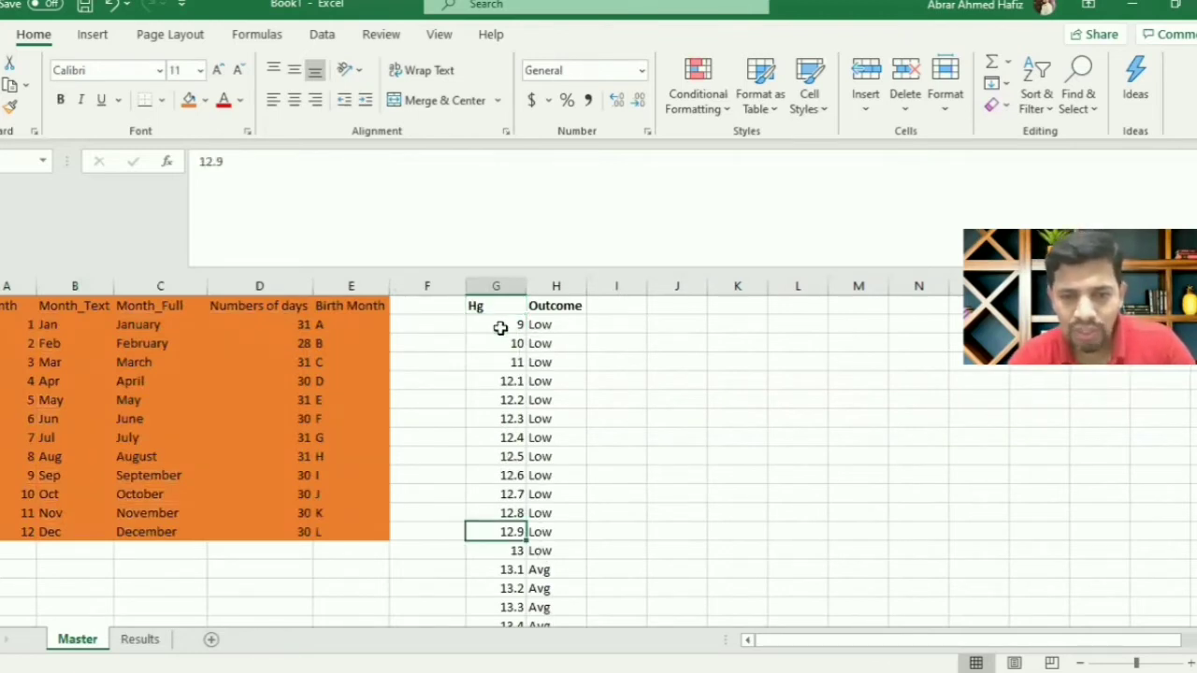
{"action": "key", "text": "Down"}
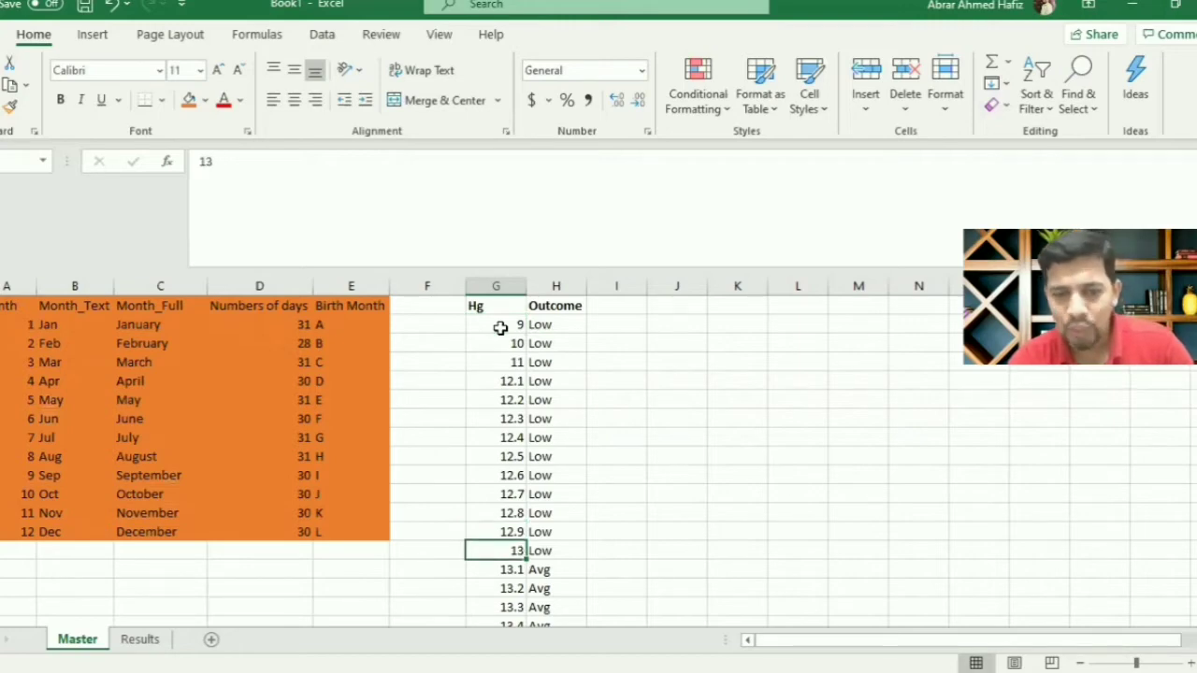
{"action": "key", "text": "Down"}
{"action": "key", "text": "Down"}
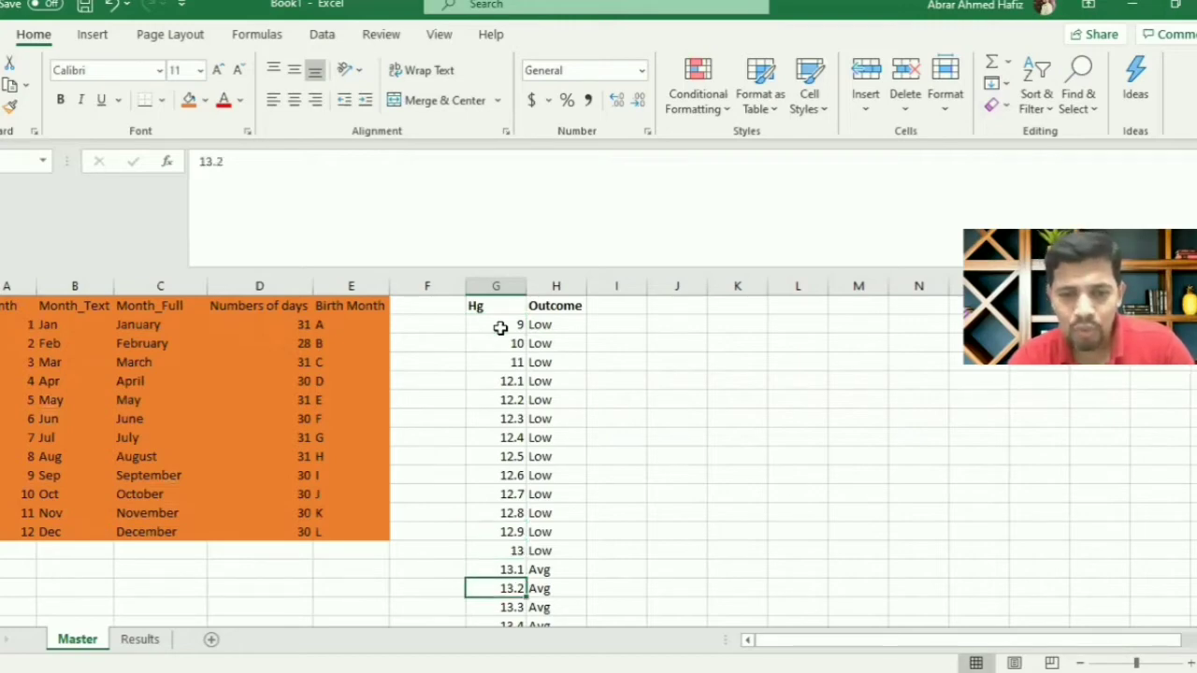
{"action": "key", "text": "Down"}
{"action": "key", "text": "Down"}
{"action": "key", "text": "Down"}
{"action": "key", "text": "Down"}
{"action": "key", "text": "Down"}
{"action": "key", "text": "Down"}
{"action": "key", "text": "Down"}
{"action": "key", "text": "Down"}
{"action": "key", "text": "Down"}
{"action": "key", "text": "Down"}
{"action": "key", "text": "Down"}
{"action": "key", "text": "Down"}
{"action": "key", "text": "Down"}
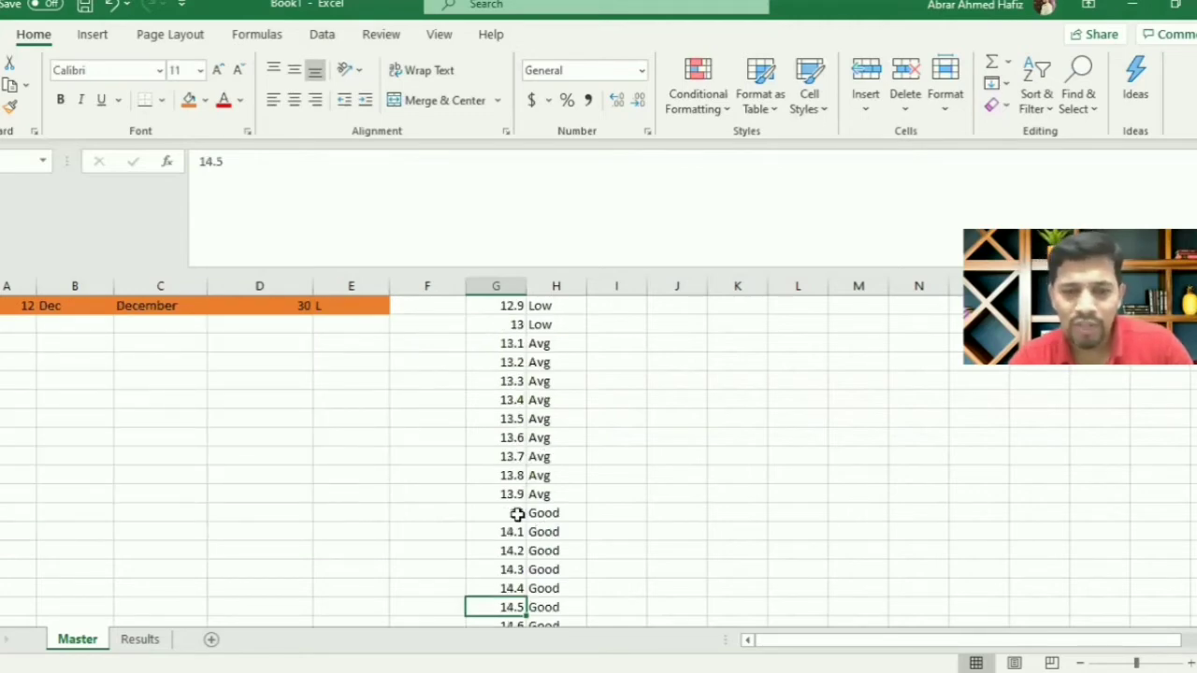
{"action": "key", "text": "Up"}
{"action": "key", "text": "Up"}
{"action": "key", "text": "Up"}
{"action": "key", "text": "Up"}
{"action": "key", "text": "Down"}
{"action": "key", "text": "Down"}
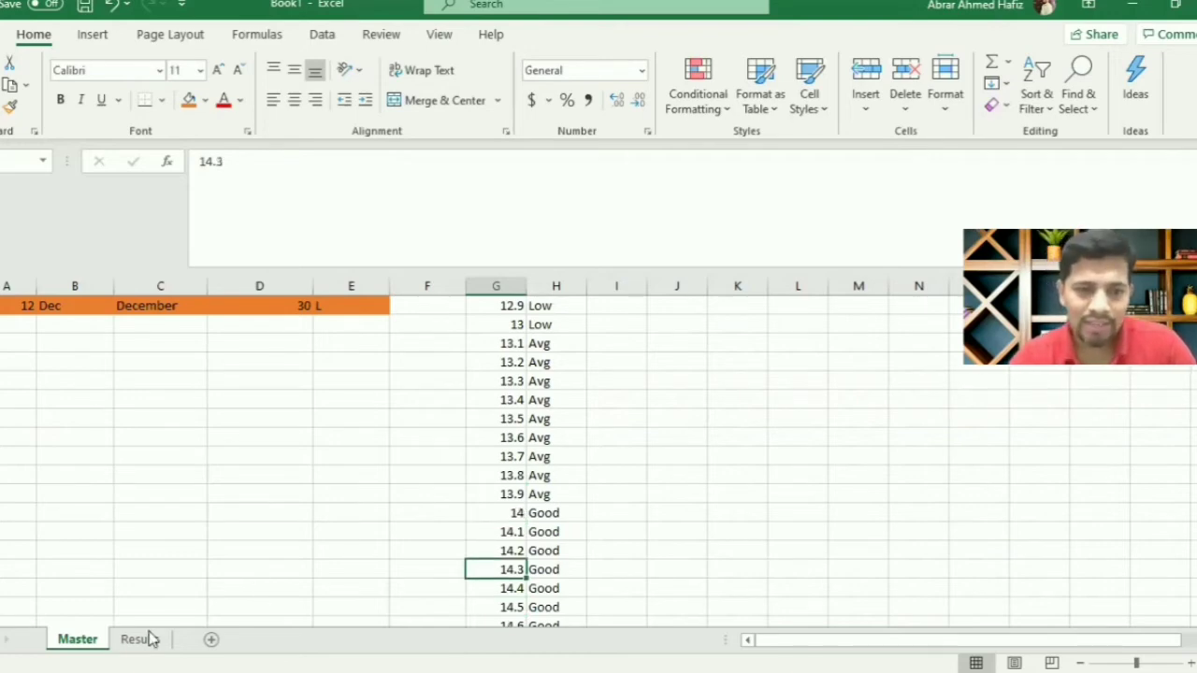
Step: Enter =VLOOKUP(H2,Master!G:H,2,0) in cell I2 of the Results sheet to look up the Hg outcome
{"action": "key", "text": "ctrl+Page_Down"}
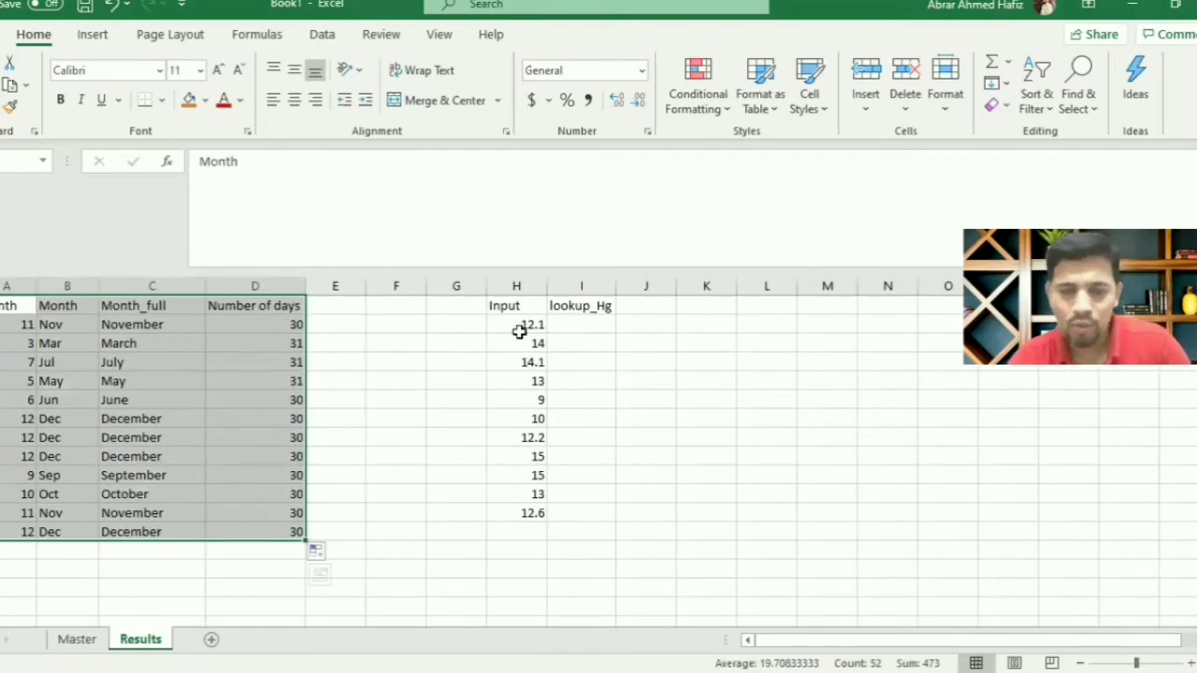
{"action": "left_click", "coordinate": [515, 329]}
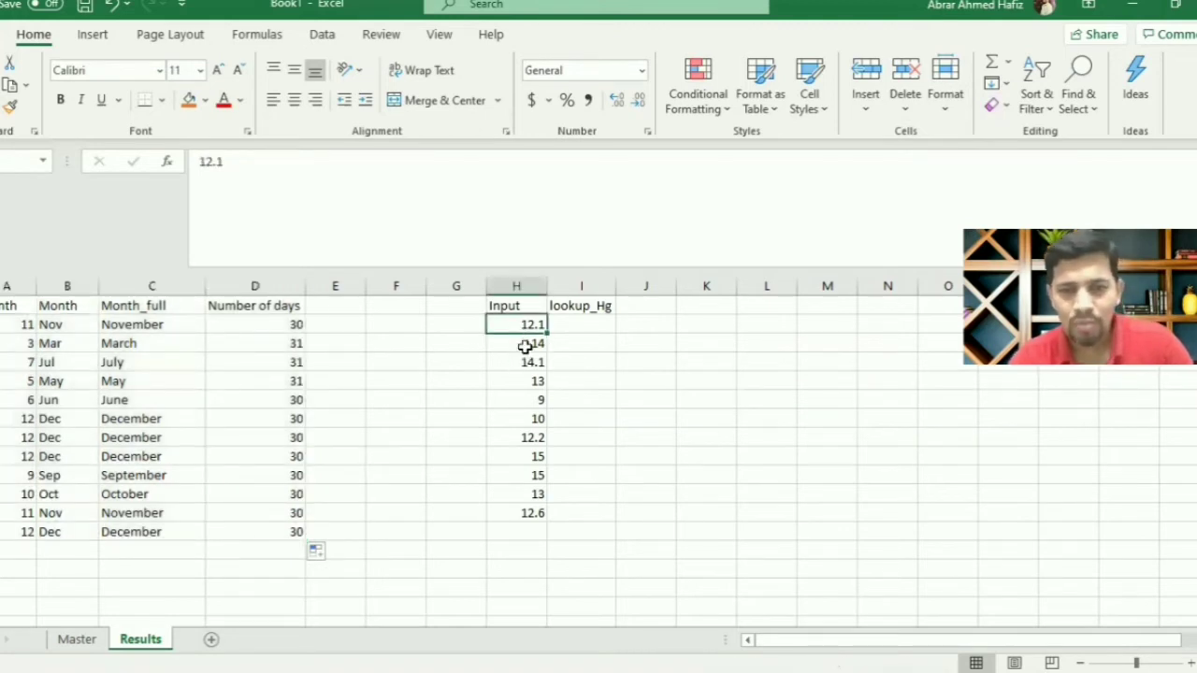
{"action": "key", "text": "Down"}
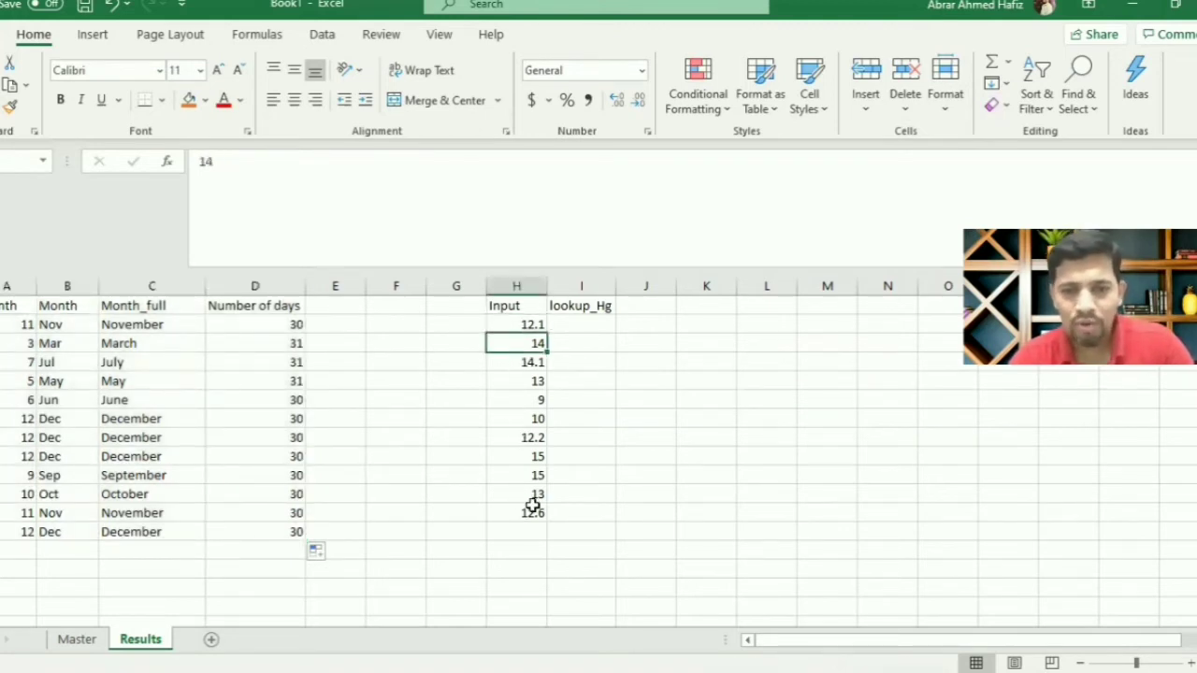
{"action": "left_click", "coordinate": [585, 329]}
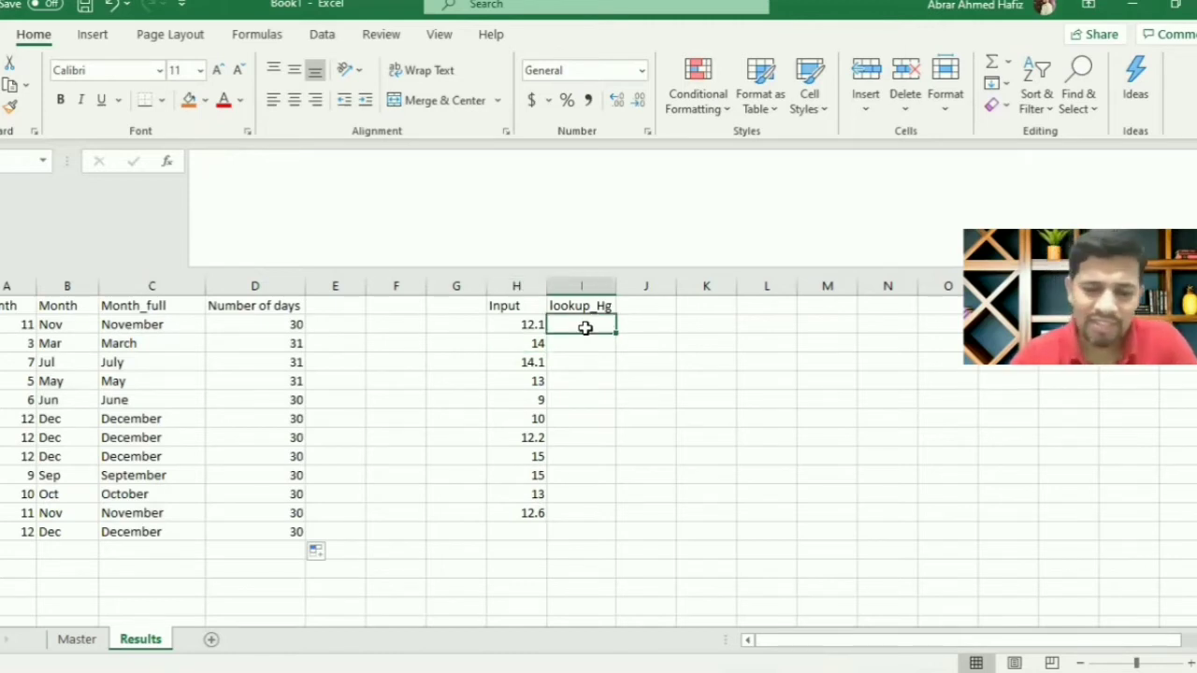
{"action": "type", "text": "=vl"}
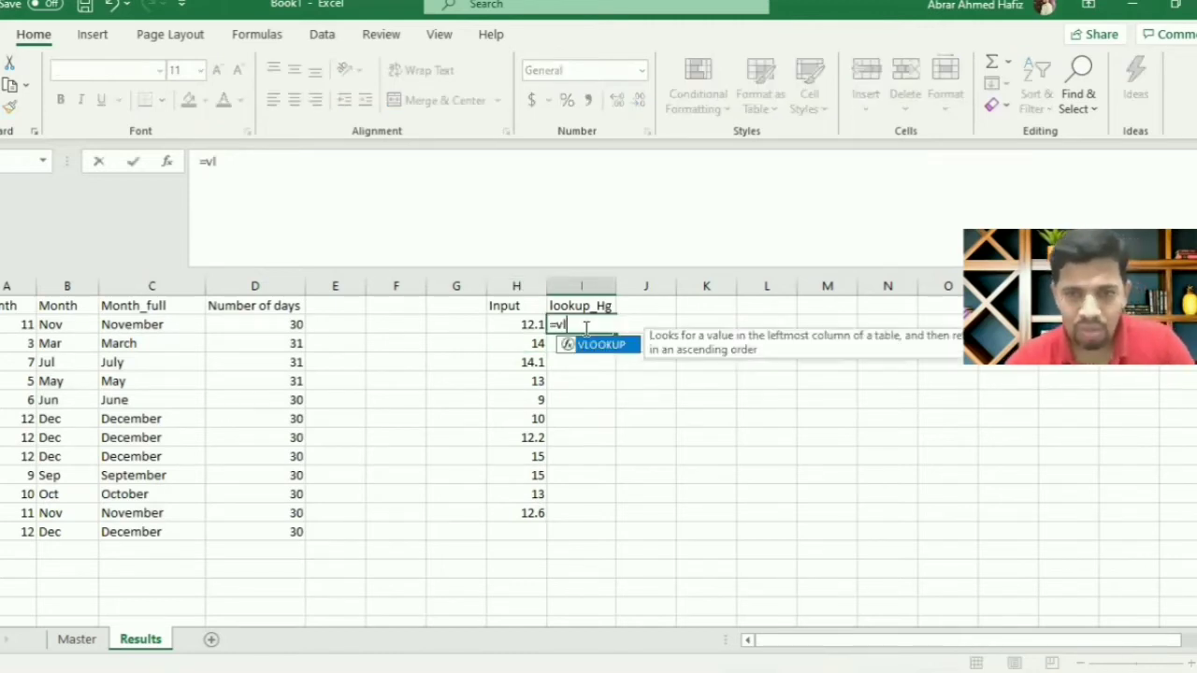
{"action": "key", "text": "Tab"}
{"action": "left_click", "coordinate": [518, 326]}
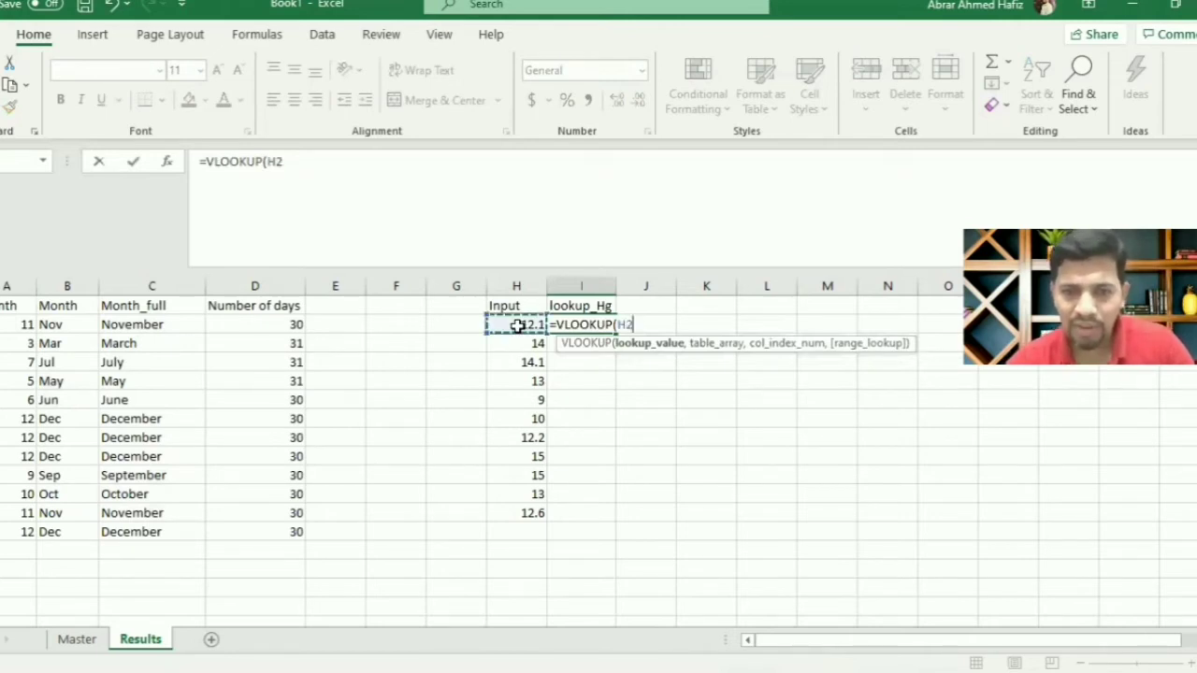
{"action": "type", "text": ","}
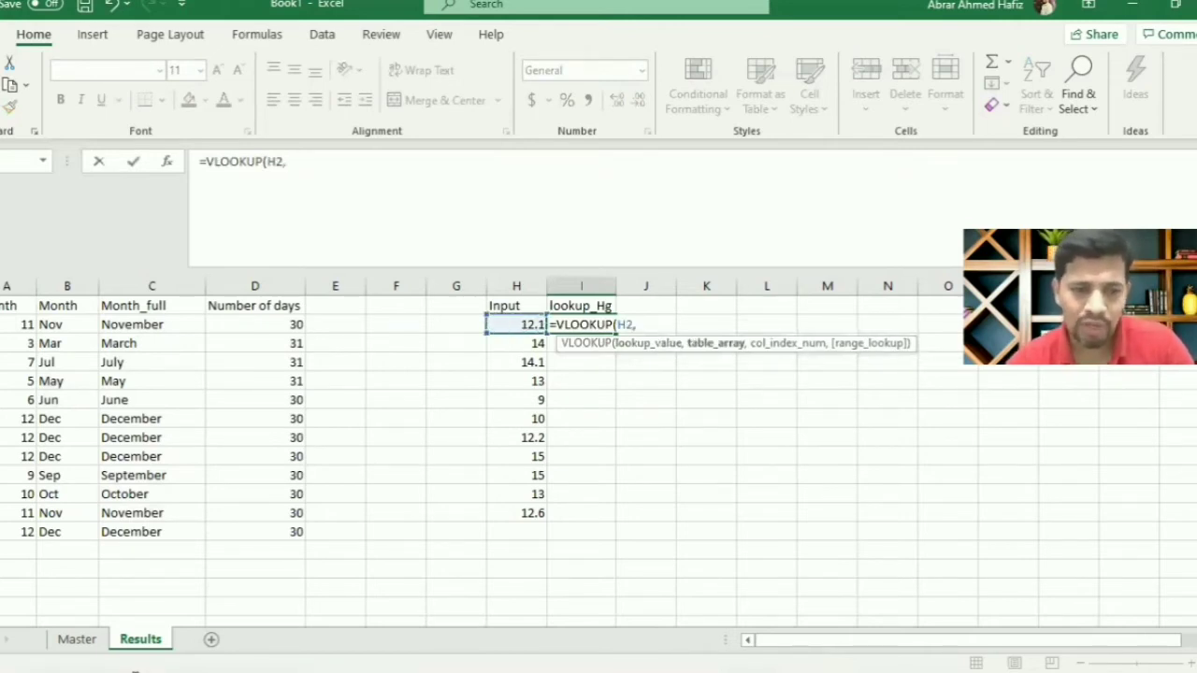
{"action": "key", "text": "ctrl+Page_Up"}
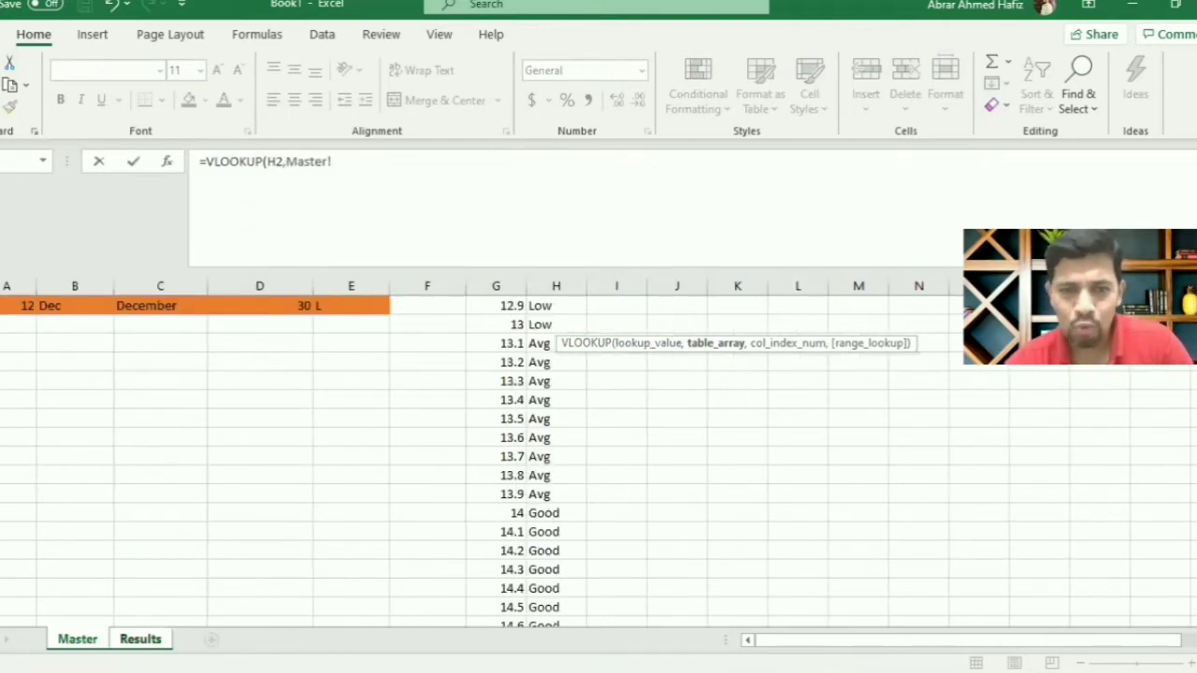
{"action": "left_click_drag", "start_coordinate": [497, 285], "coordinate": [552, 286]}
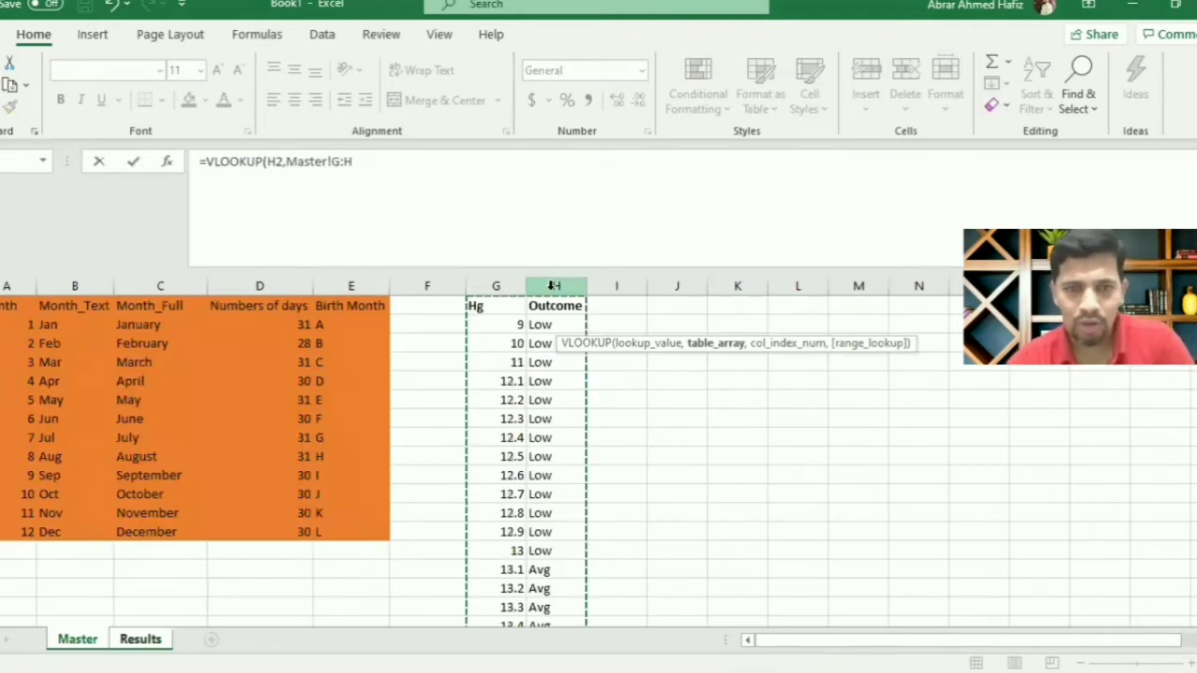
{"action": "type", "text": ",2"}
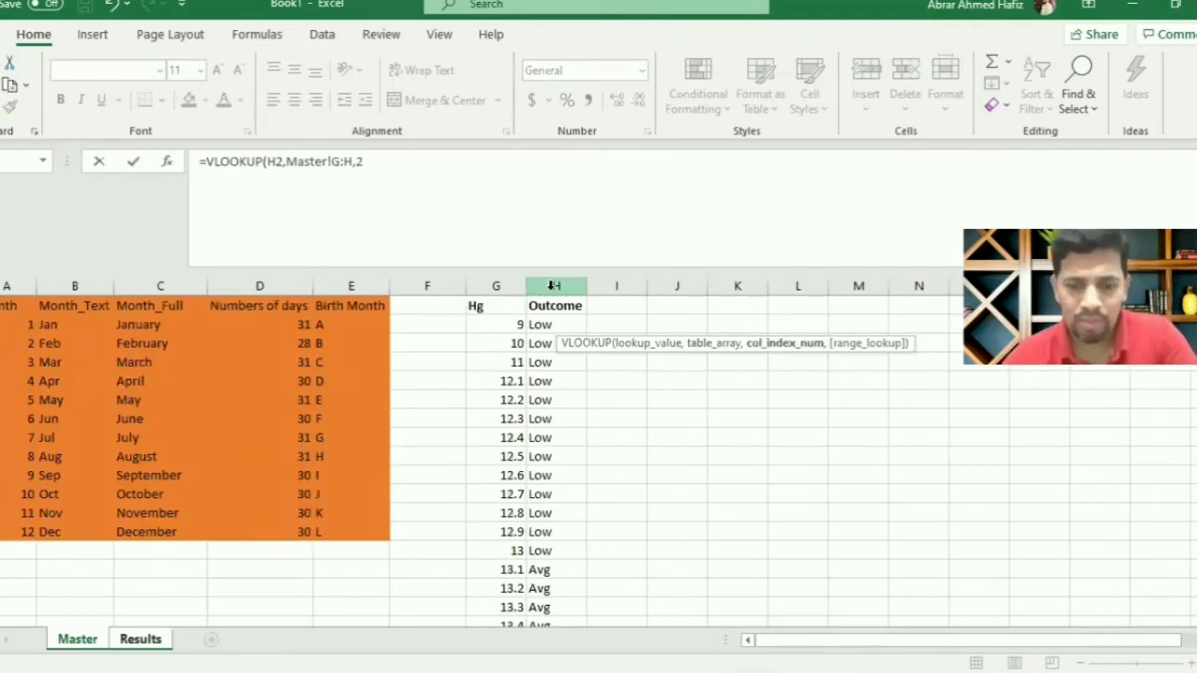
{"action": "type", "text": ",0"}
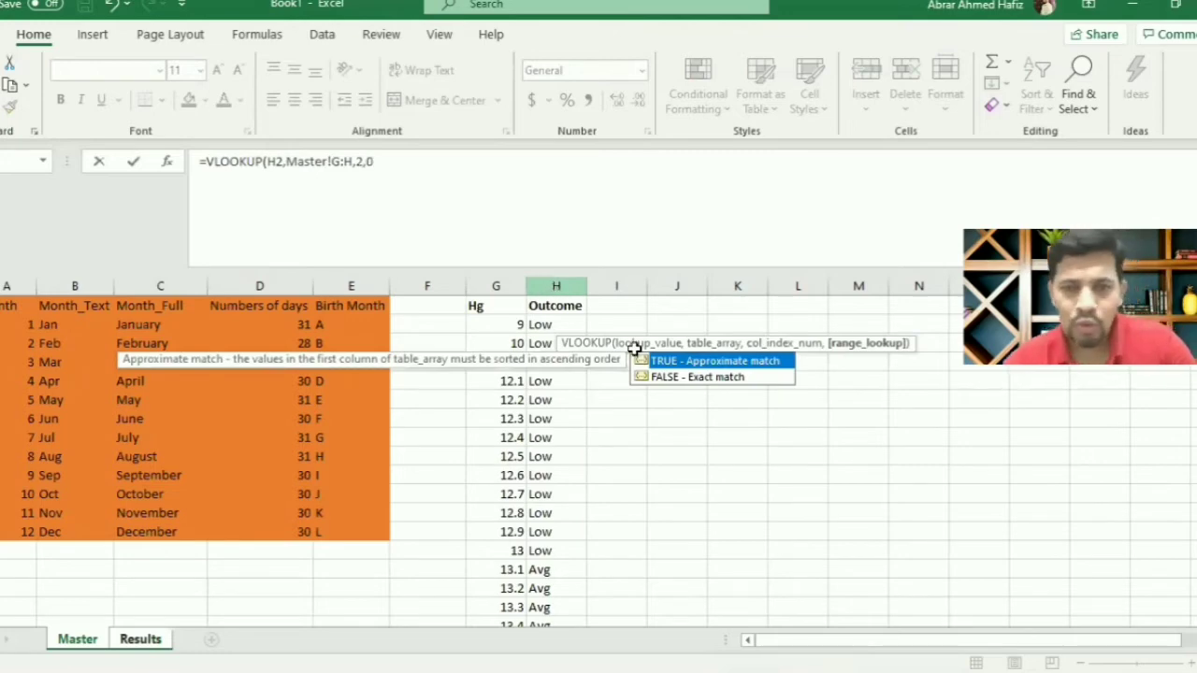
{"action": "key", "text": "Return"}
Step: Copy the I2 lookup formula down the lookup_Hg column through I12
{"action": "left_click", "coordinate": [590, 326]}
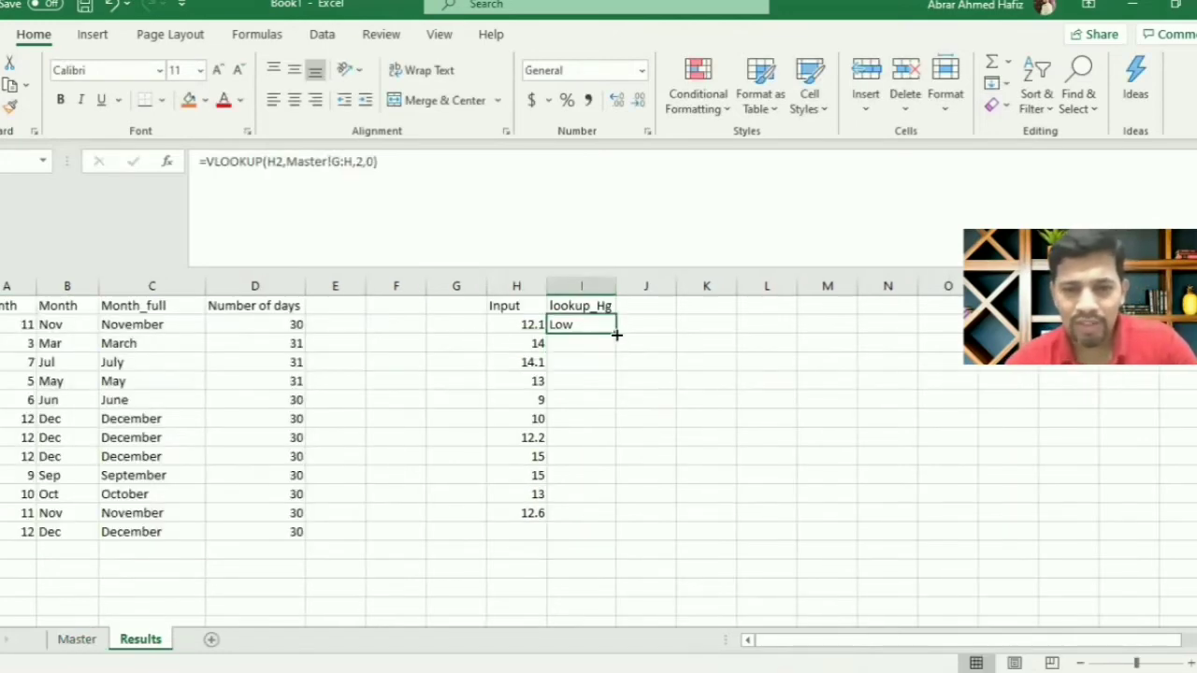
{"action": "double_click", "coordinate": [614, 333]}
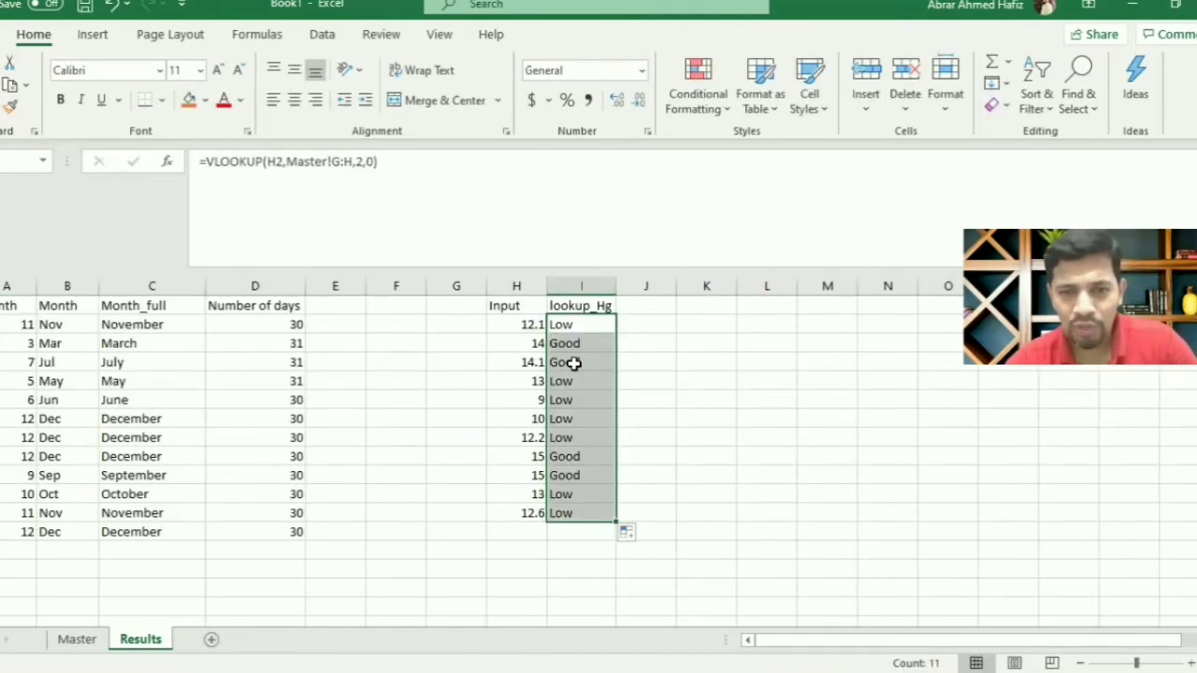
{"action": "key", "text": "Down"}
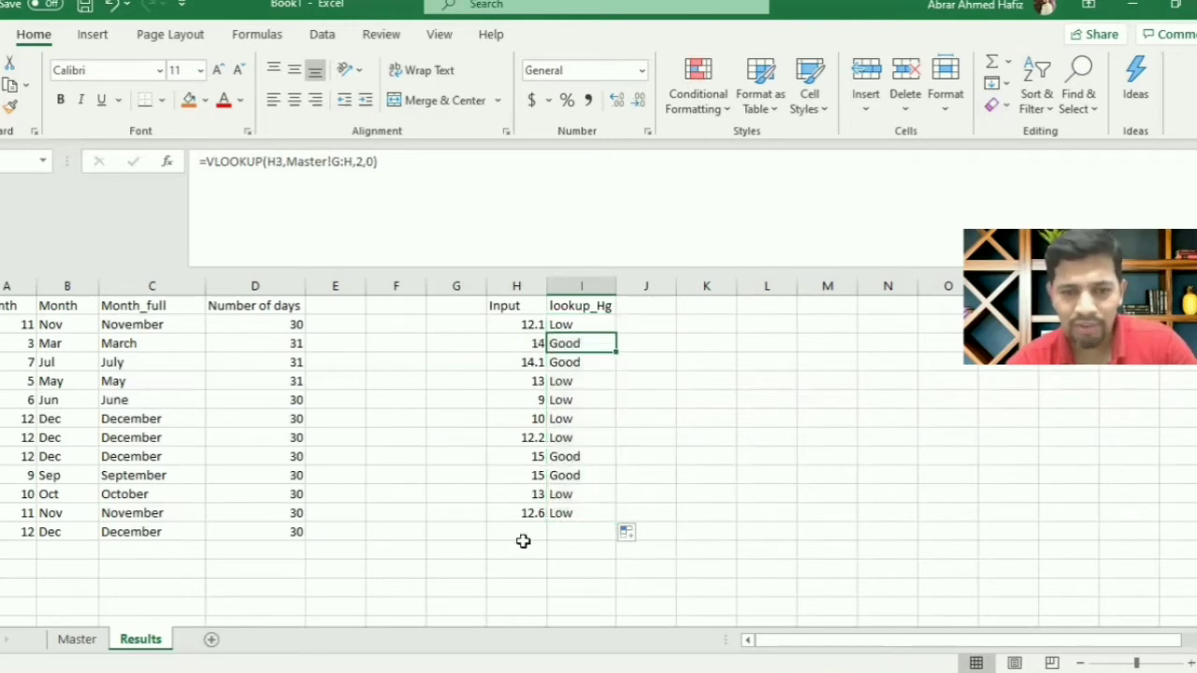
Step: Test the Hg lookup by setting Input cell H2 first to 13 and finally to 15
{"action": "left_click", "coordinate": [515, 530]}
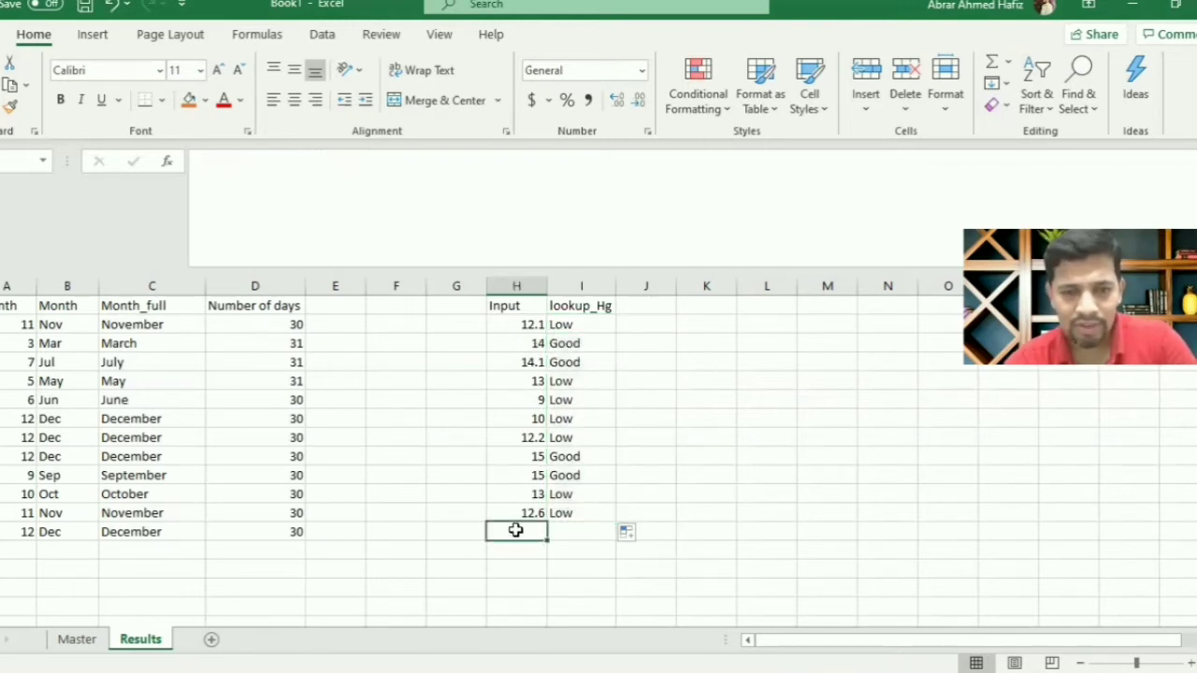
{"action": "left_click", "coordinate": [515, 324]}
{"action": "type", "text": "13"}
{"action": "key", "text": "Return"}
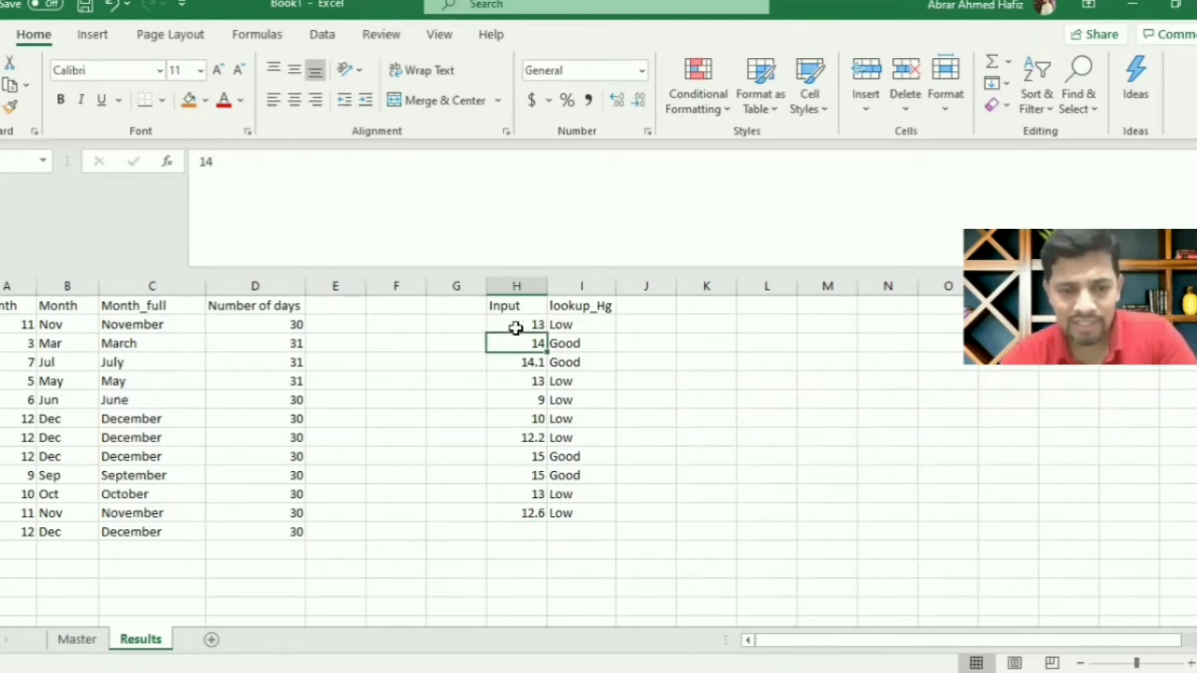
{"action": "left_click", "coordinate": [515, 325]}
{"action": "type", "text": "15"}
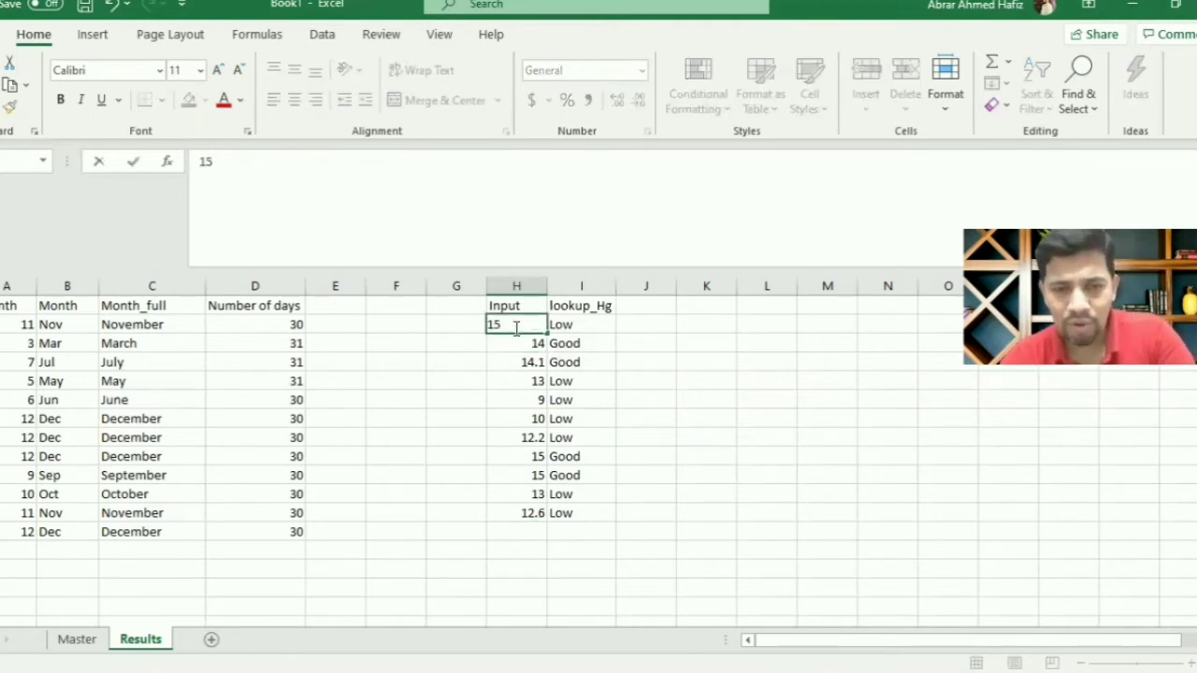
{"action": "key", "text": "Return"}
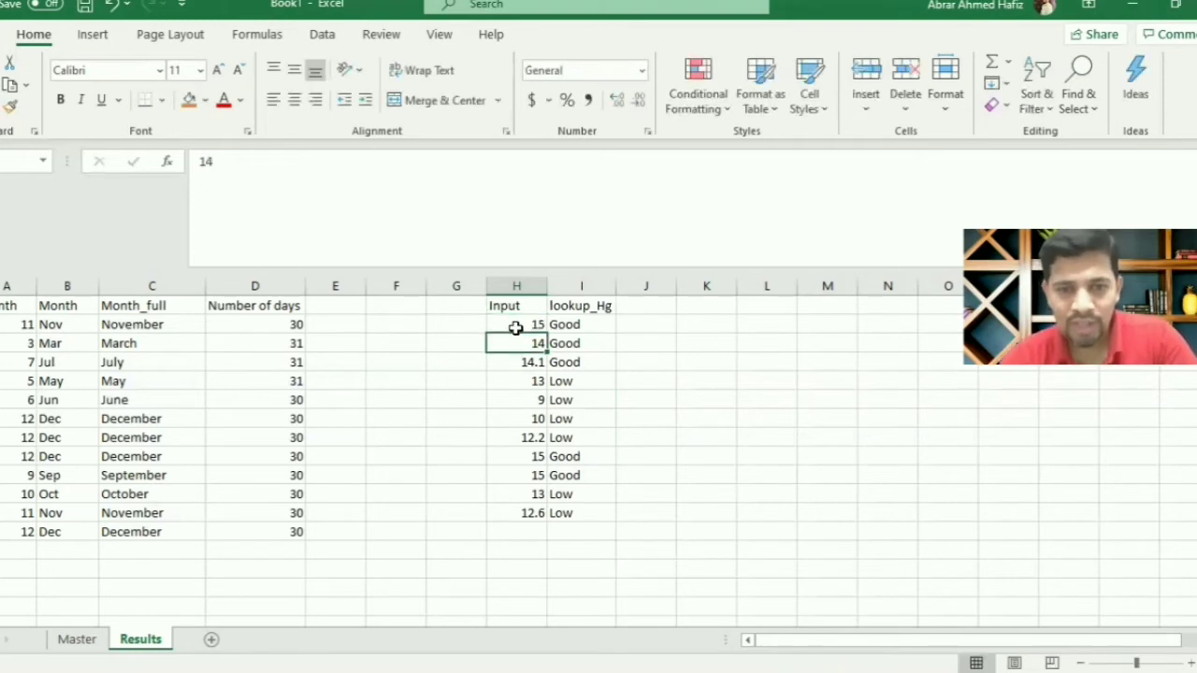
Step: Set Input cell H4 to 12 to test the Hg lookup with a value between 11 and 12.1
{"action": "key", "text": "Down"}
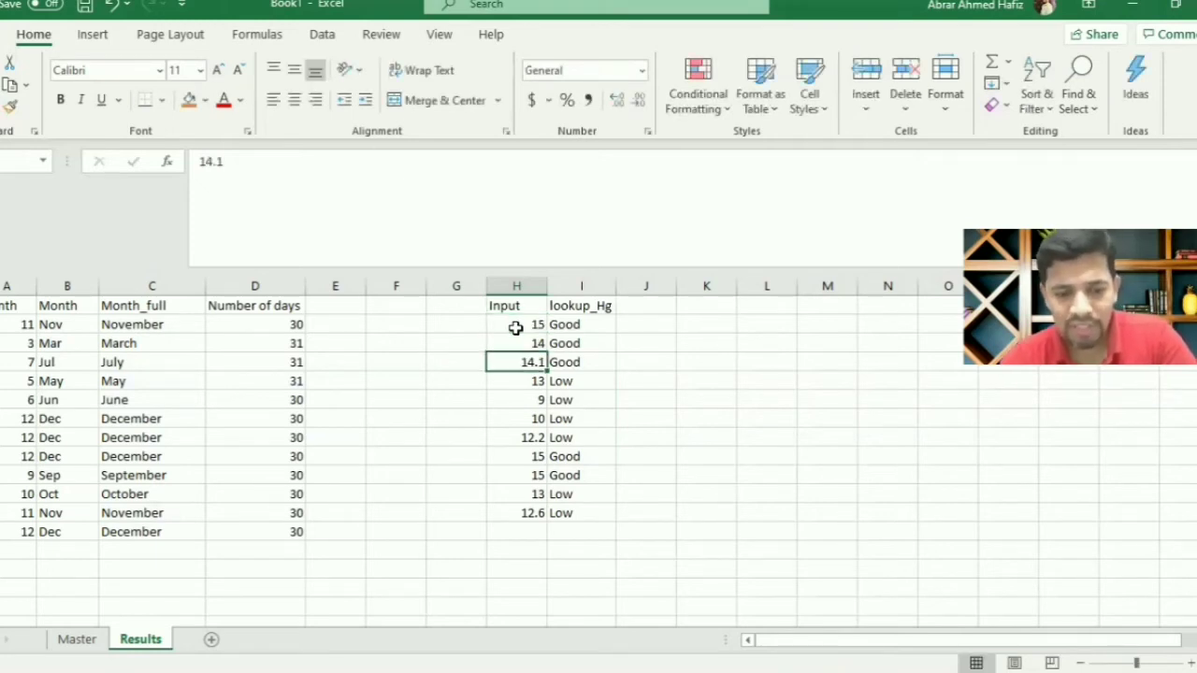
{"action": "type", "text": "12"}
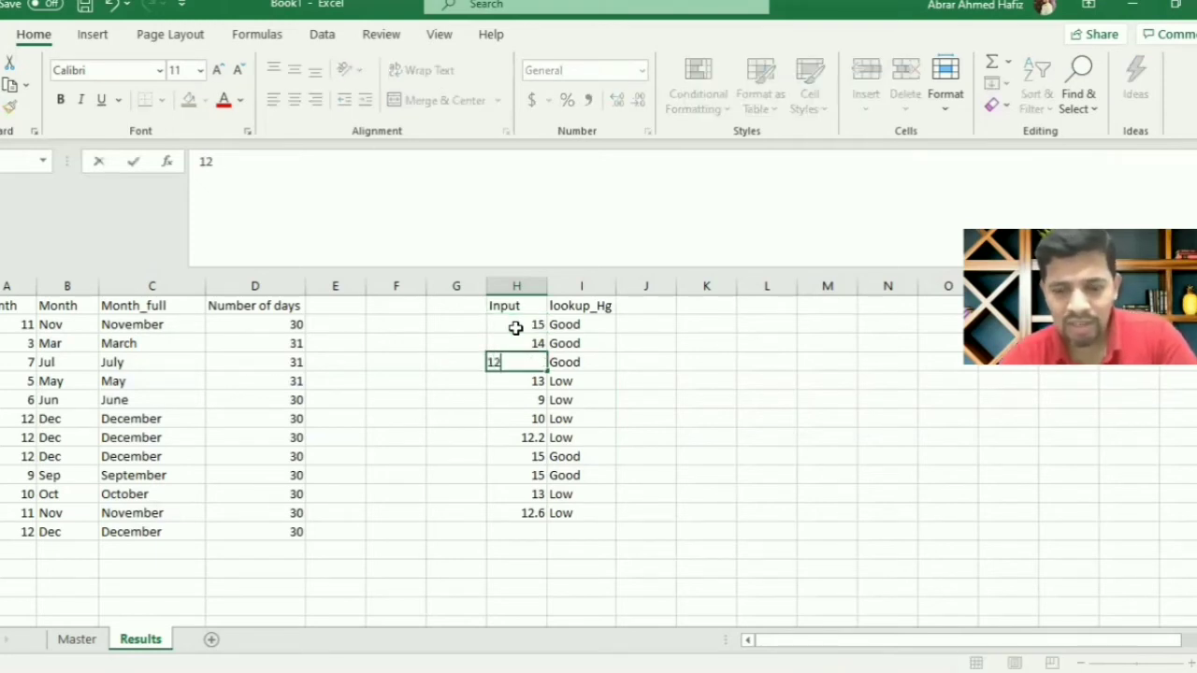
{"action": "key", "text": "ctrl+Return"}
{"action": "key", "text": "Return"}
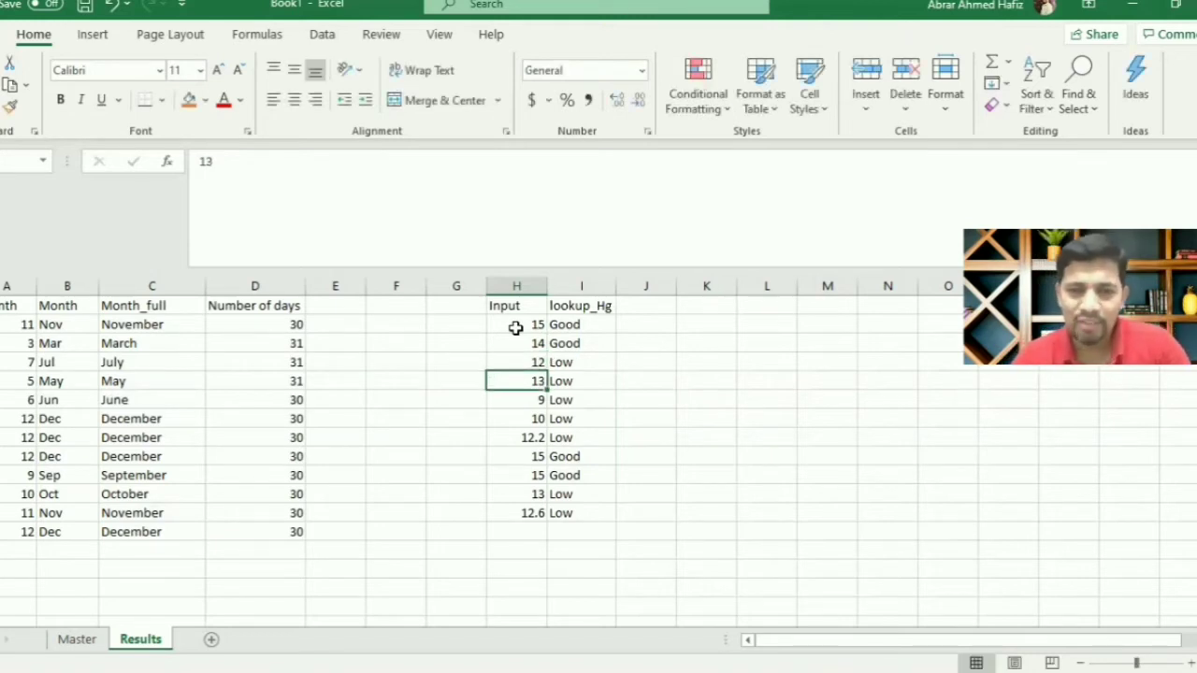
Step: Add Input values 13 in H13 and 14 in H14, and extend the lookup_Hg formula from I12 down to I14
{"action": "left_click", "coordinate": [529, 532]}
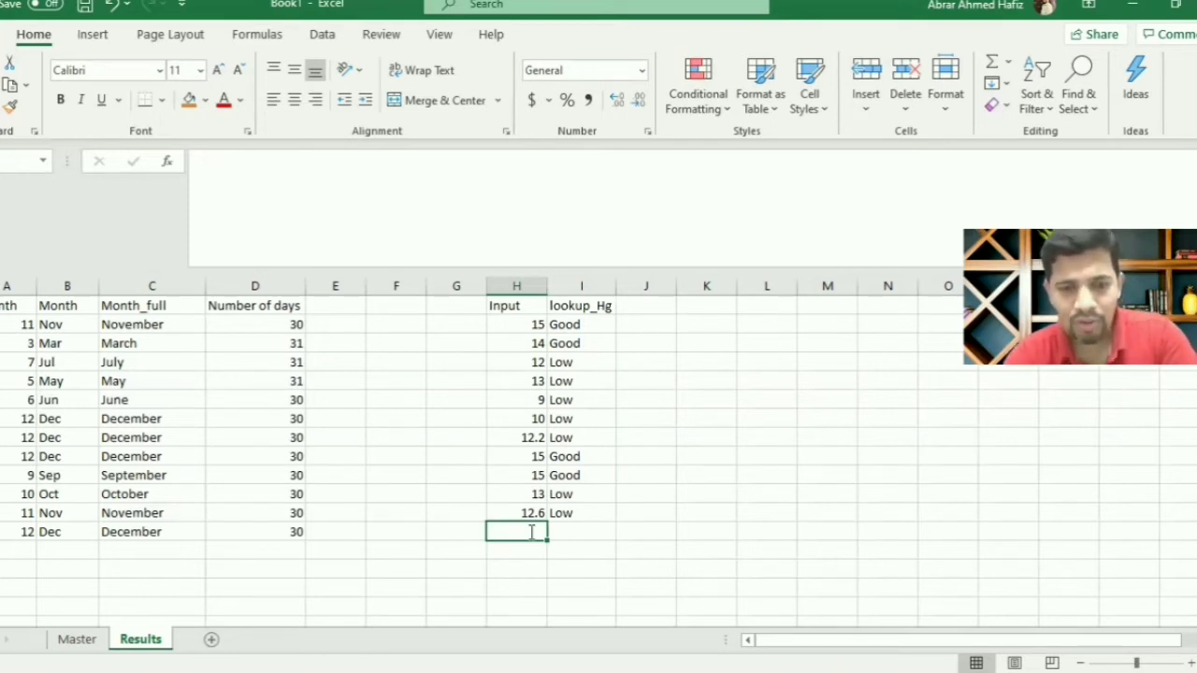
{"action": "type", "text": "13"}
{"action": "key", "text": "Return"}
{"action": "type", "text": "13"}
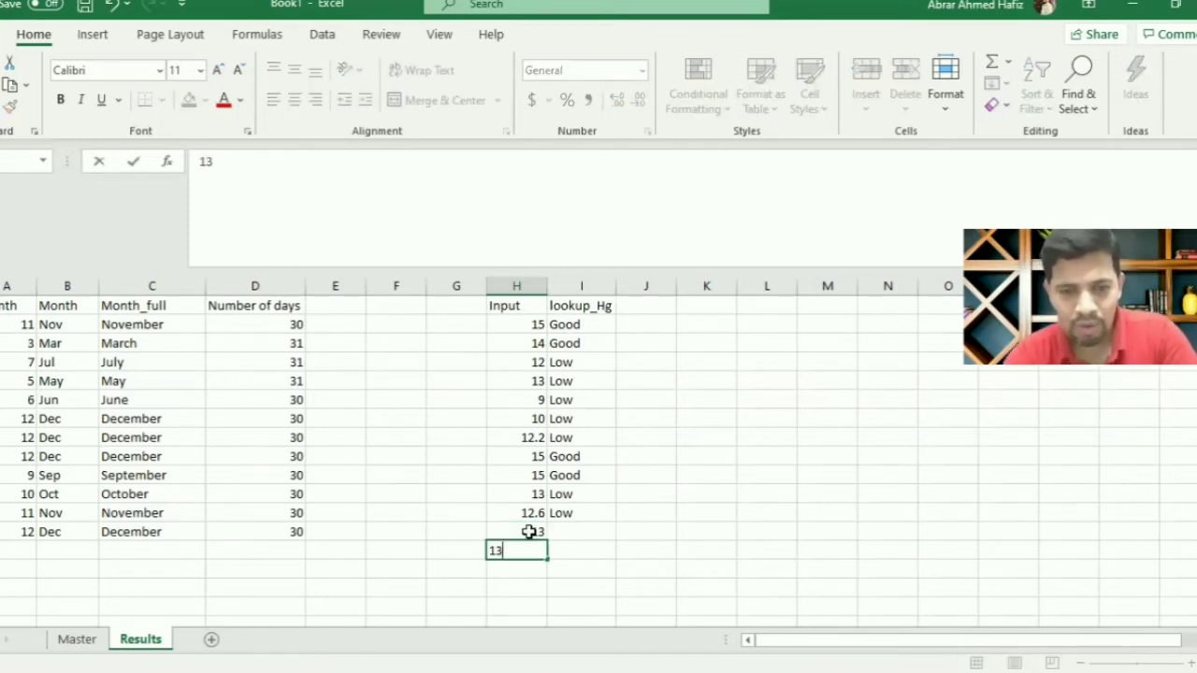
{"action": "key", "text": "BackSpace"}
{"action": "type", "text": "4"}
{"action": "key", "text": "Return"}
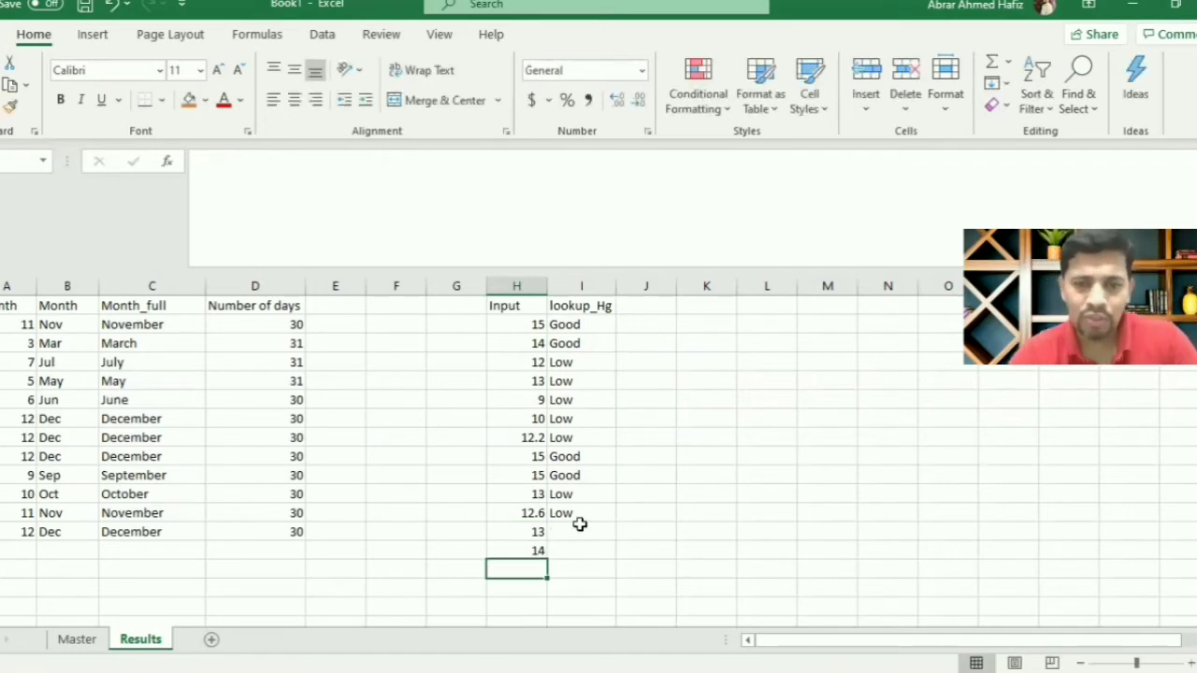
{"action": "left_click", "coordinate": [575, 514]}
{"action": "left_click_drag", "start_coordinate": [617, 522], "coordinate": [614, 561]}
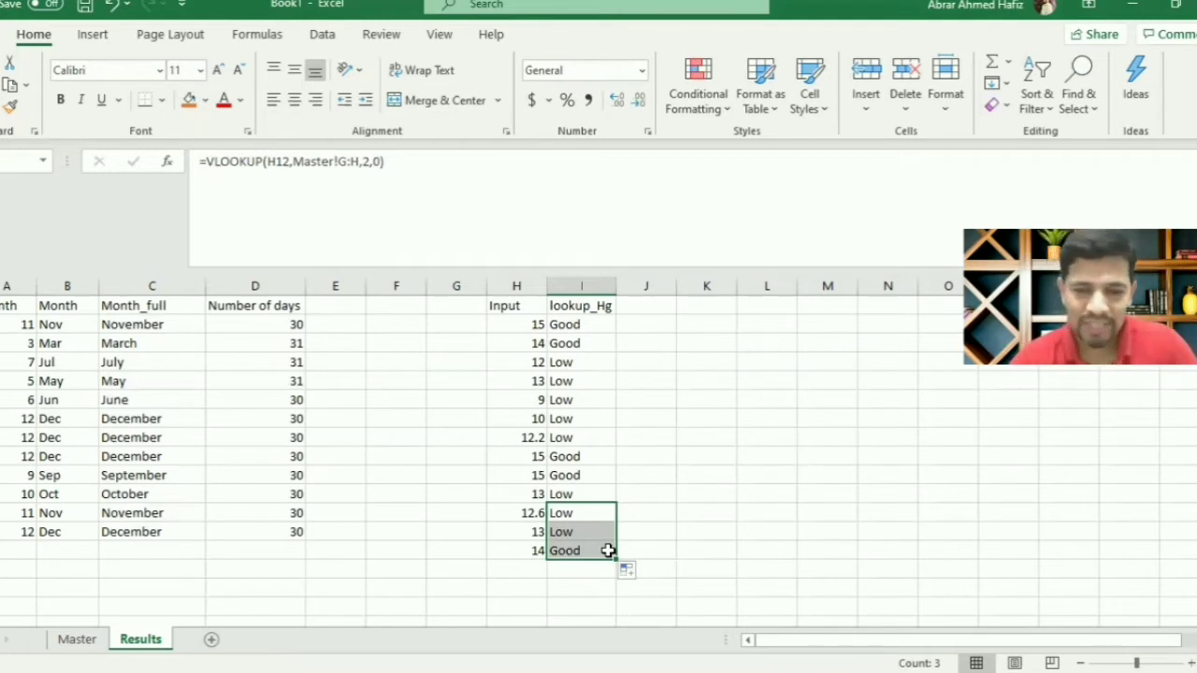
Step: Switch to Minitab, return to Excel's Master sheet and copy range A1:H35 containing the month and Hg tables
{"action": "left_click", "coordinate": [460, 668]}
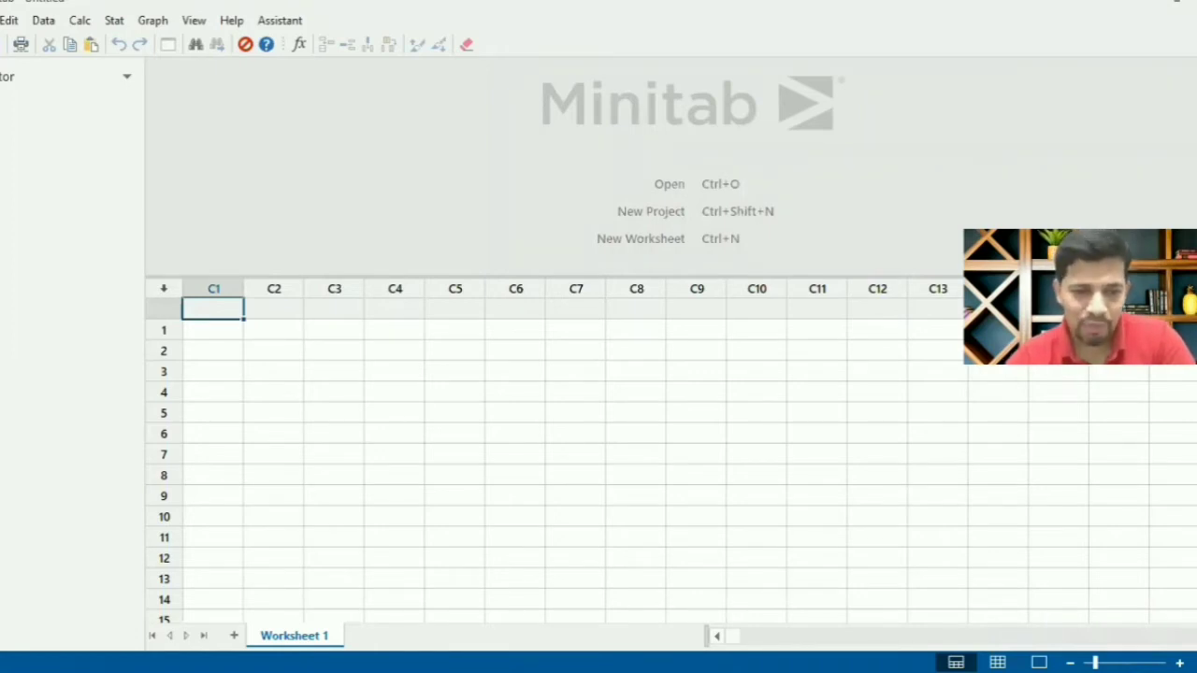
{"action": "left_click", "coordinate": [82, 654]}
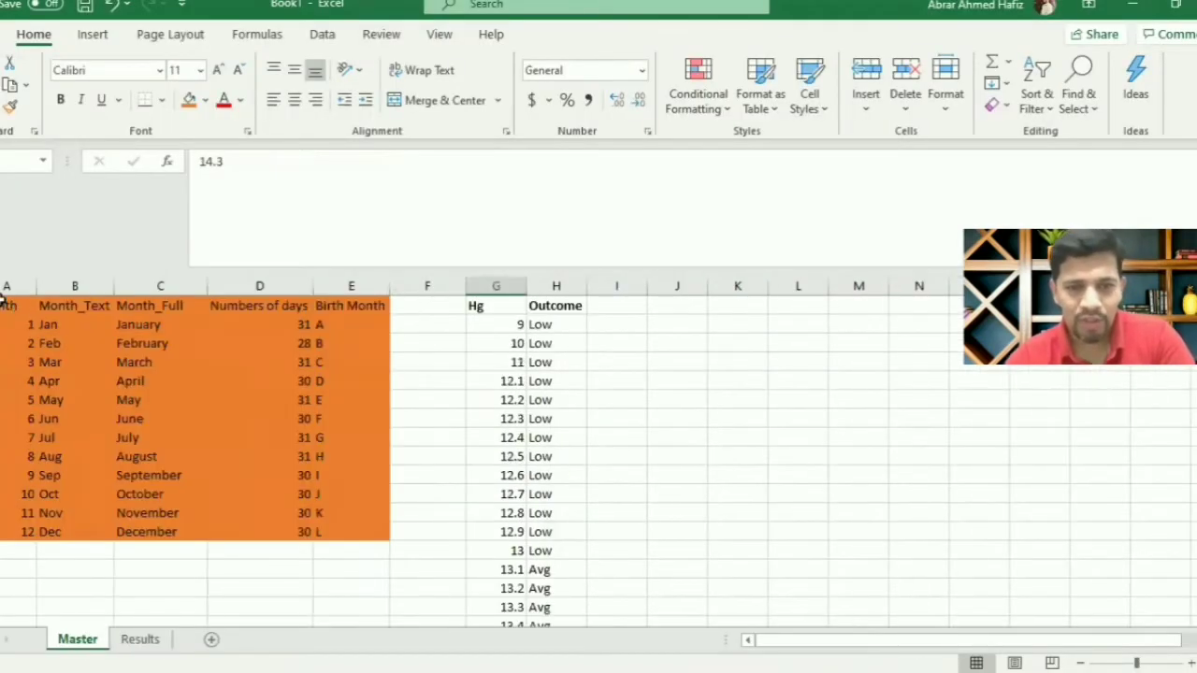
{"action": "left_click_drag", "start_coordinate": [5, 305], "coordinate": [564, 585]}
{"action": "key", "text": "ctrl+c"}
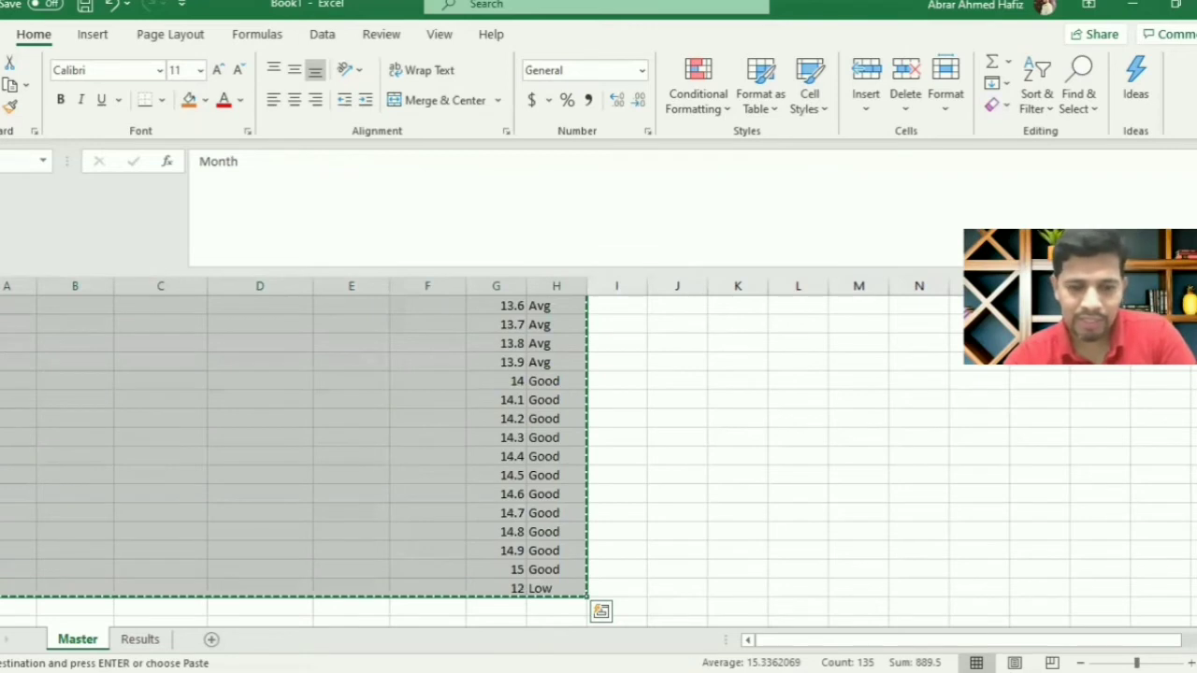
Step: Switch to Minitab and paste the copied month and Hg tables into Worksheet 1, starting at the C1 column name
{"action": "mouse_move", "coordinate": [393, 672]}
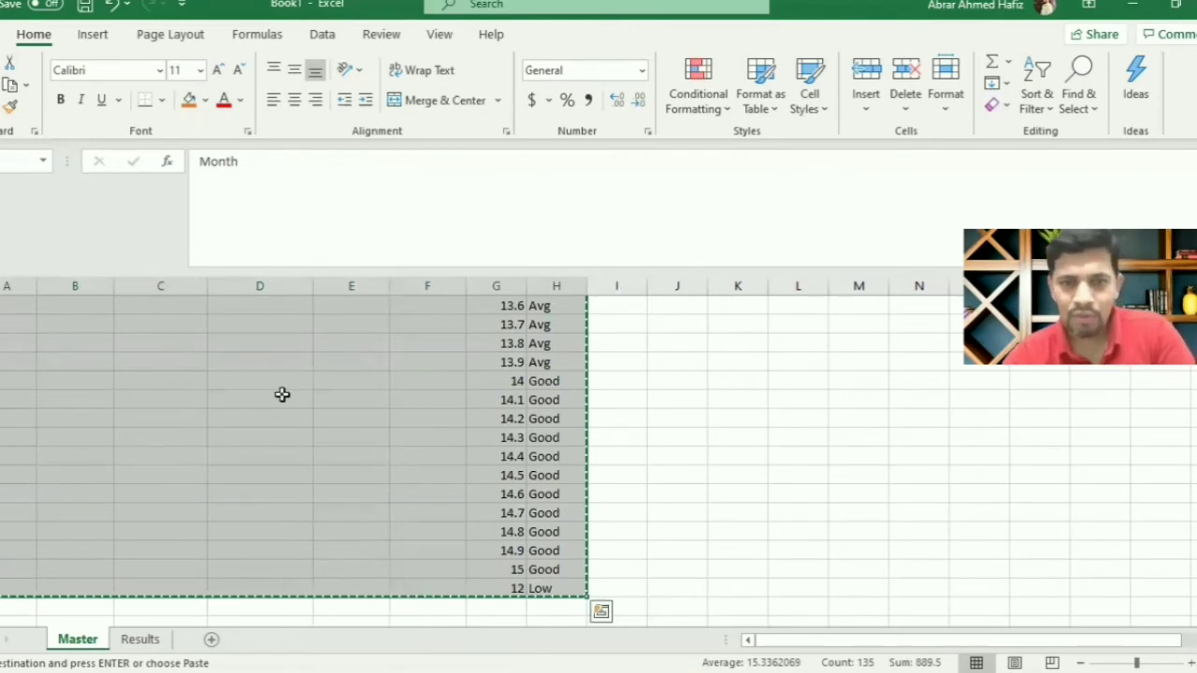
{"action": "key", "text": "alt+Tab"}
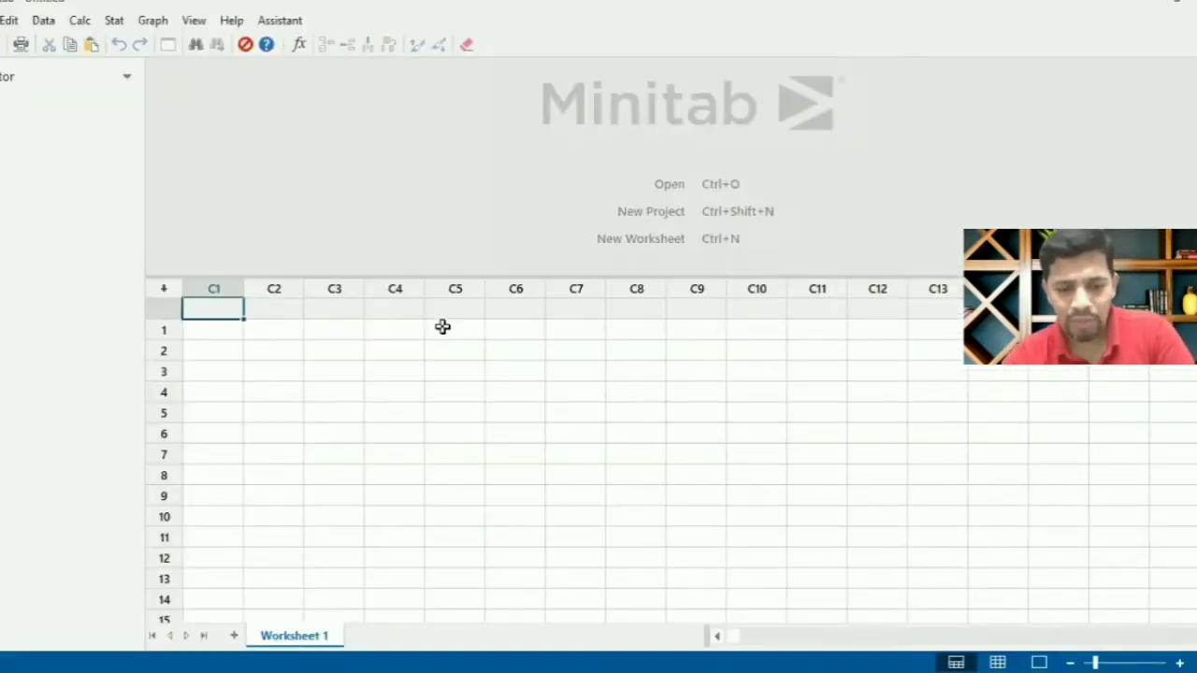
{"action": "key", "text": "ctrl+v"}
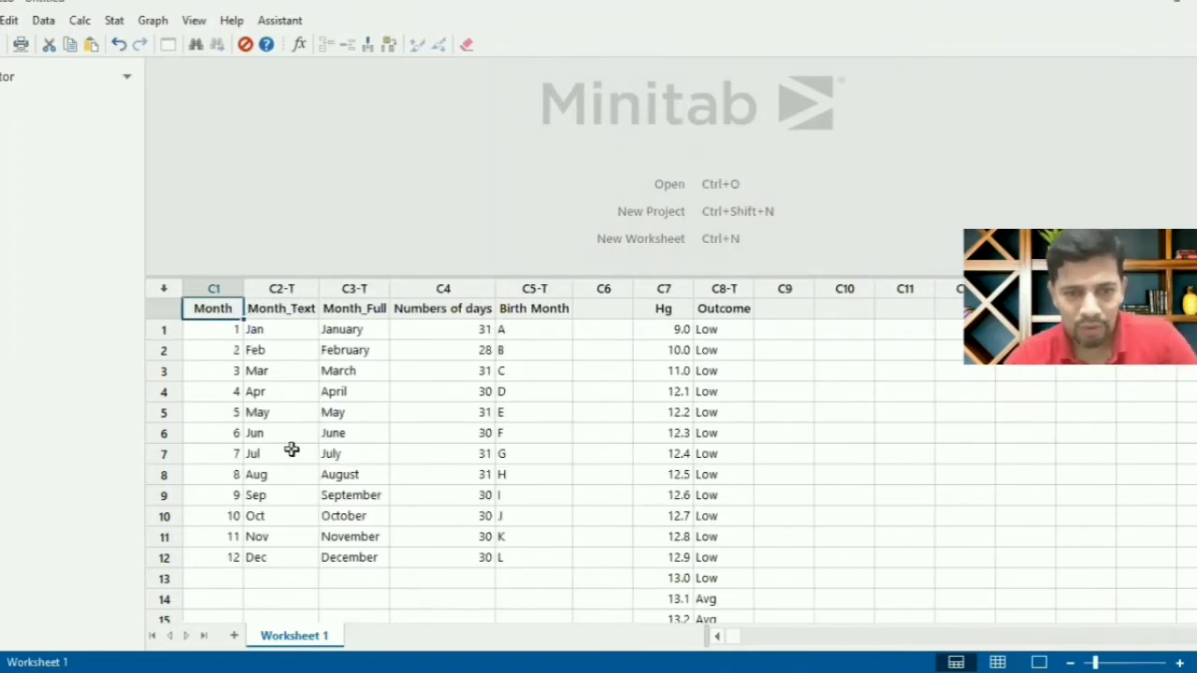
Step: Rename Worksheet 1 as Master Index
{"action": "right_click", "coordinate": [309, 643]}
{"action": "left_click", "coordinate": [387, 562]}
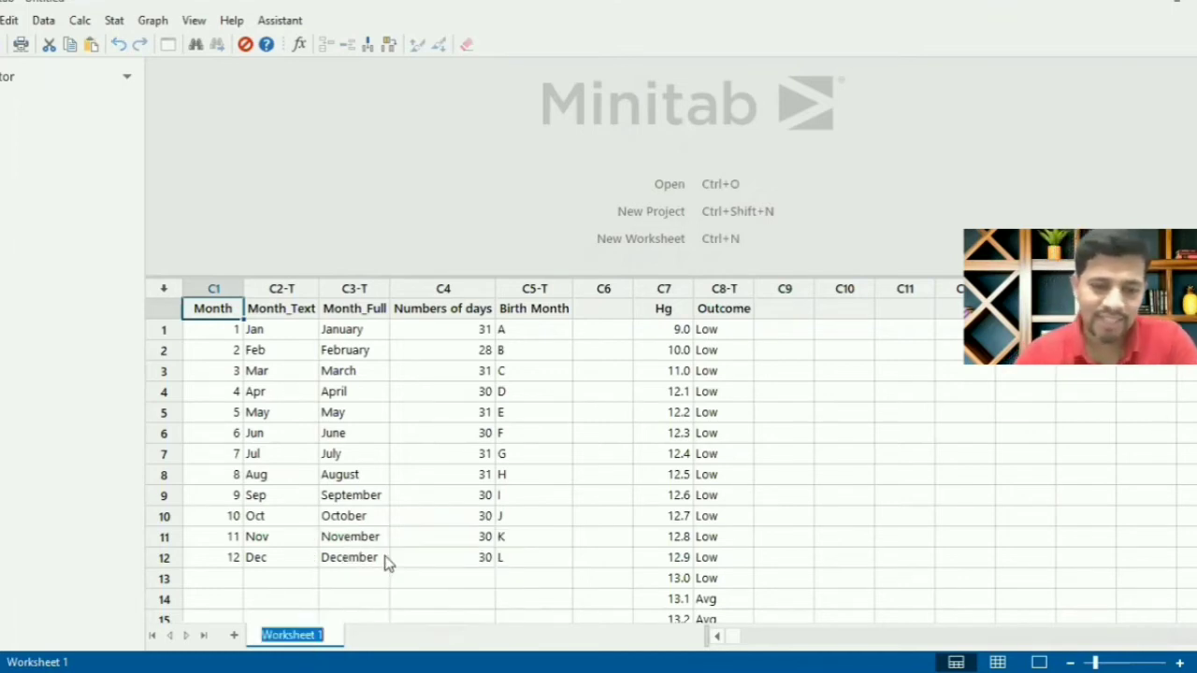
{"action": "key", "text": "BackSpace"}
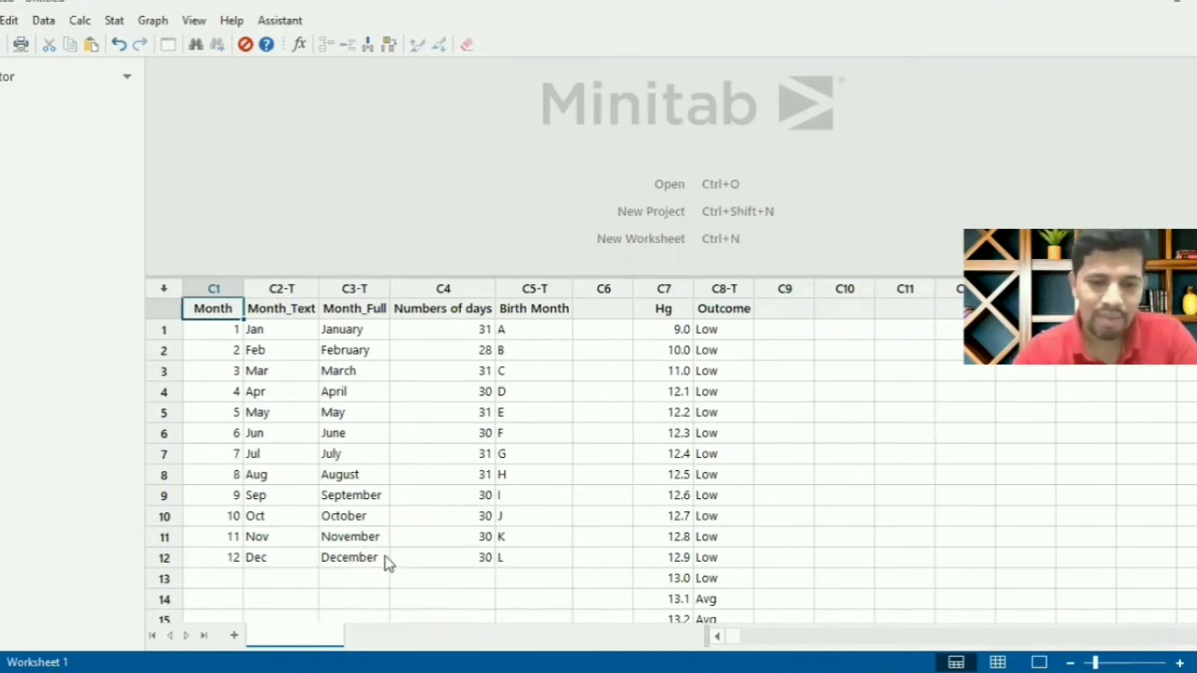
{"action": "type", "text": "Master"}
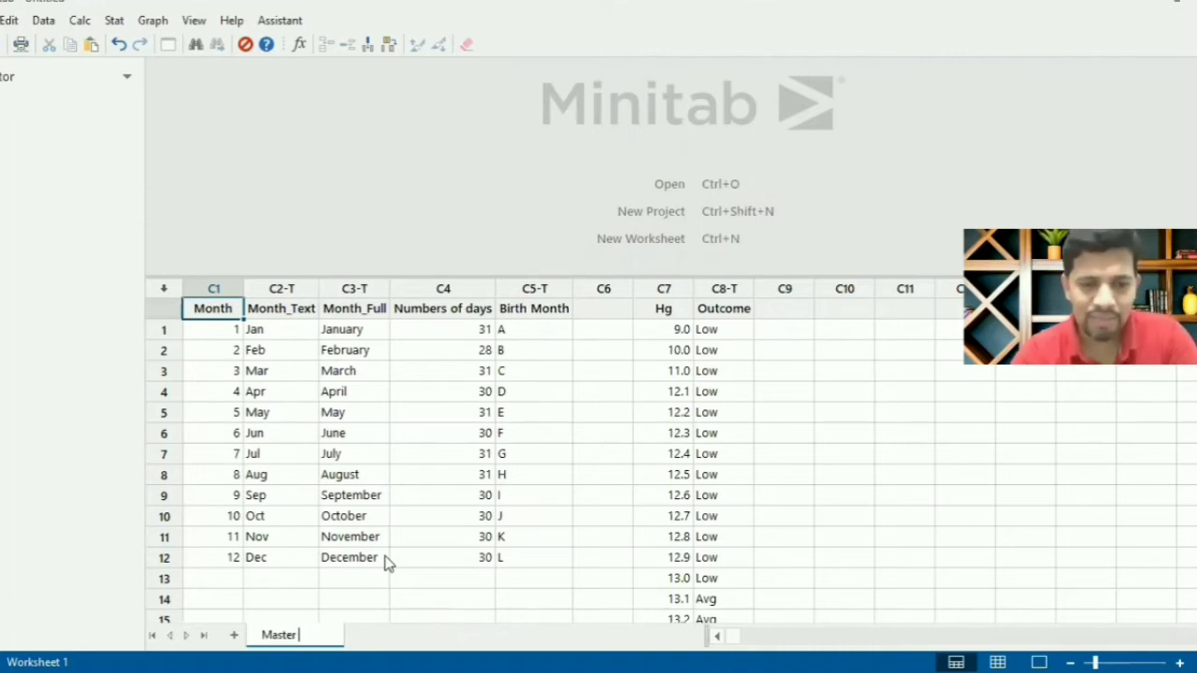
{"action": "type", "text": " Infex"}
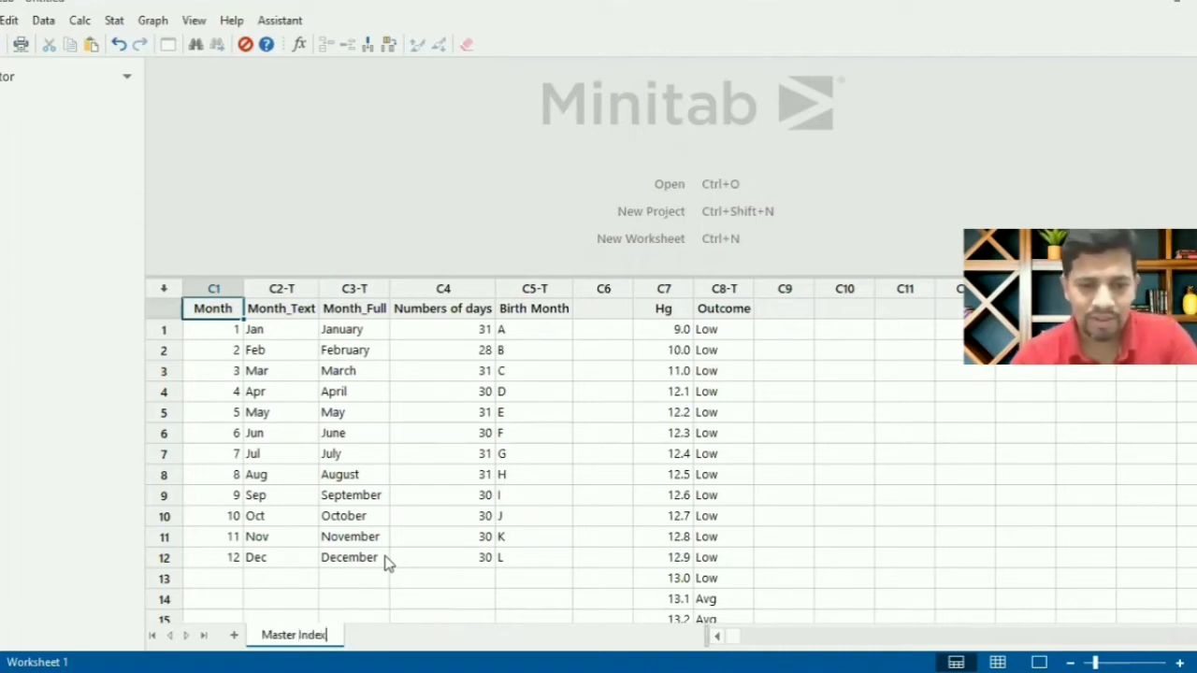
{"action": "key", "text": "Return"}
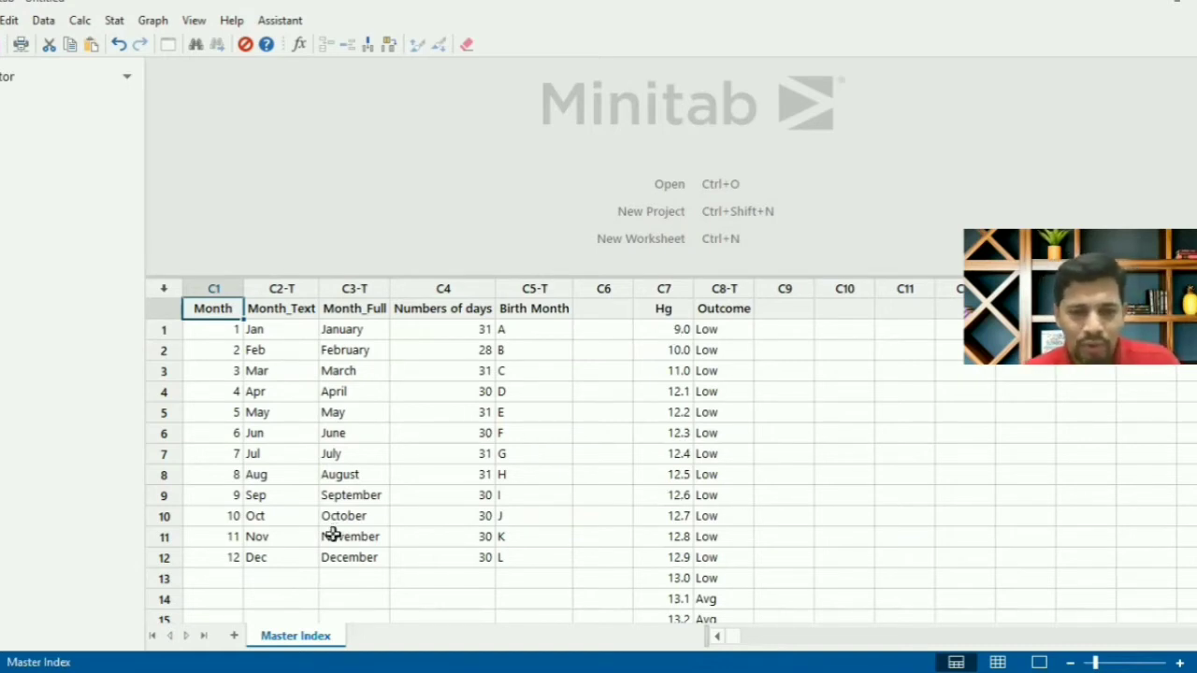
Step: Add a second worksheet and rename it Vlook _Input_Month
{"action": "left_click", "coordinate": [234, 638]}
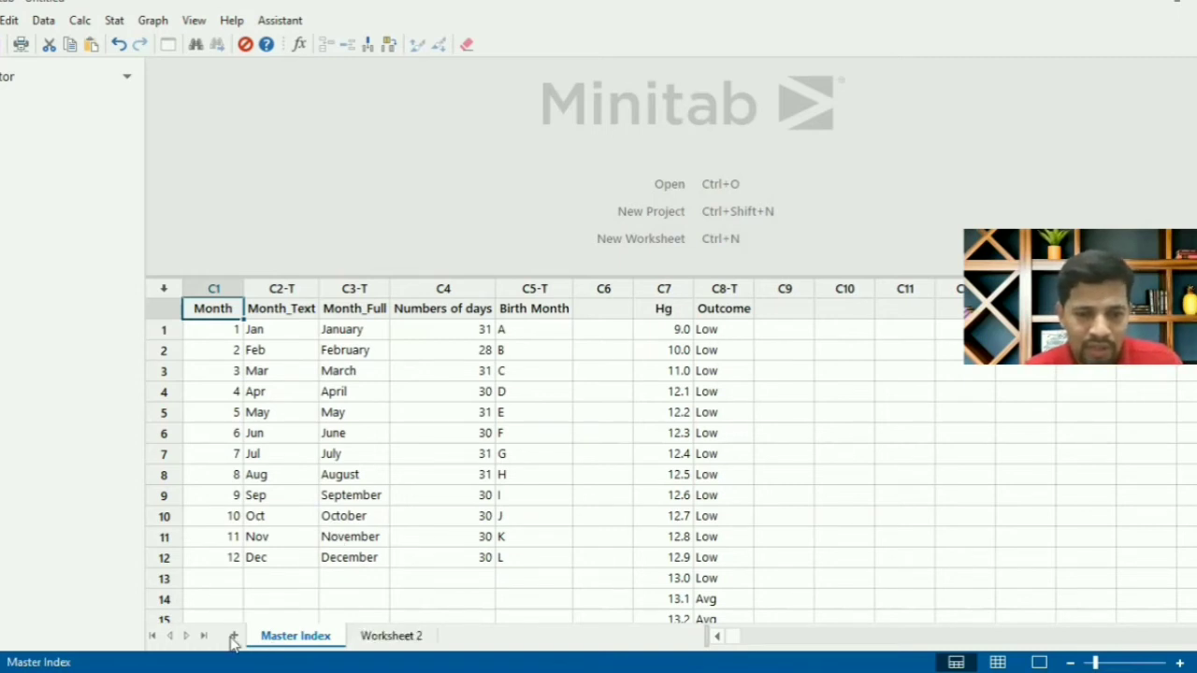
{"action": "left_click", "coordinate": [385, 636]}
{"action": "right_click", "coordinate": [381, 636]}
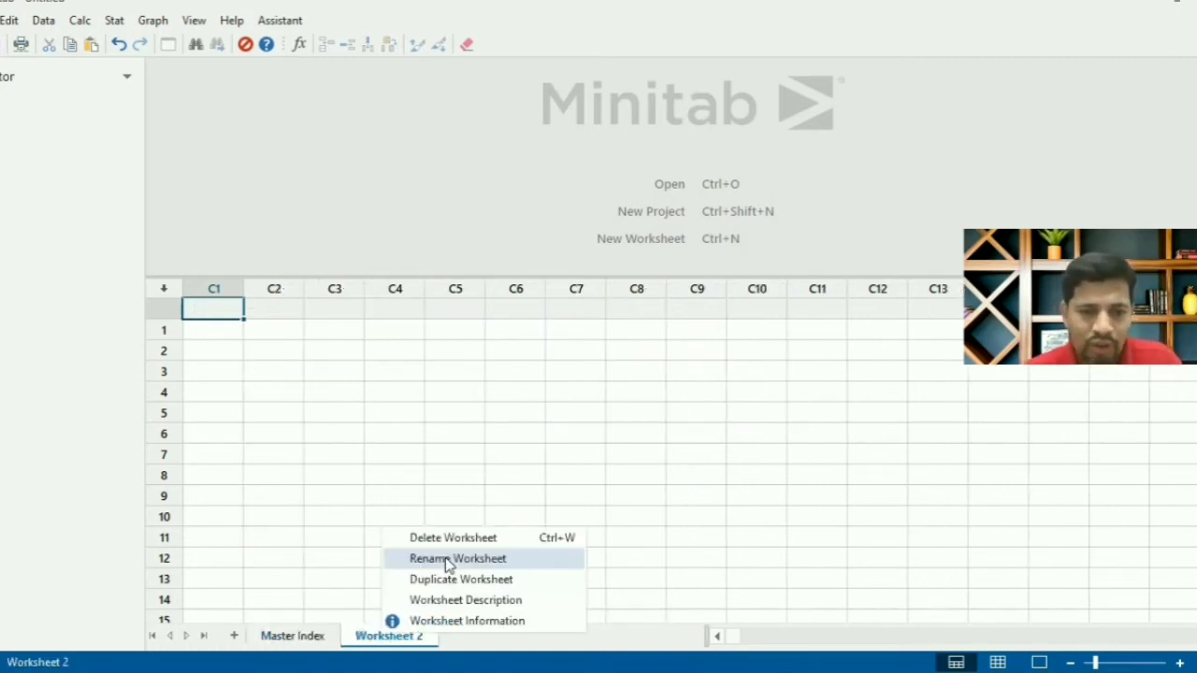
{"action": "left_click", "coordinate": [445, 558]}
{"action": "type", "text": "Vlook"}
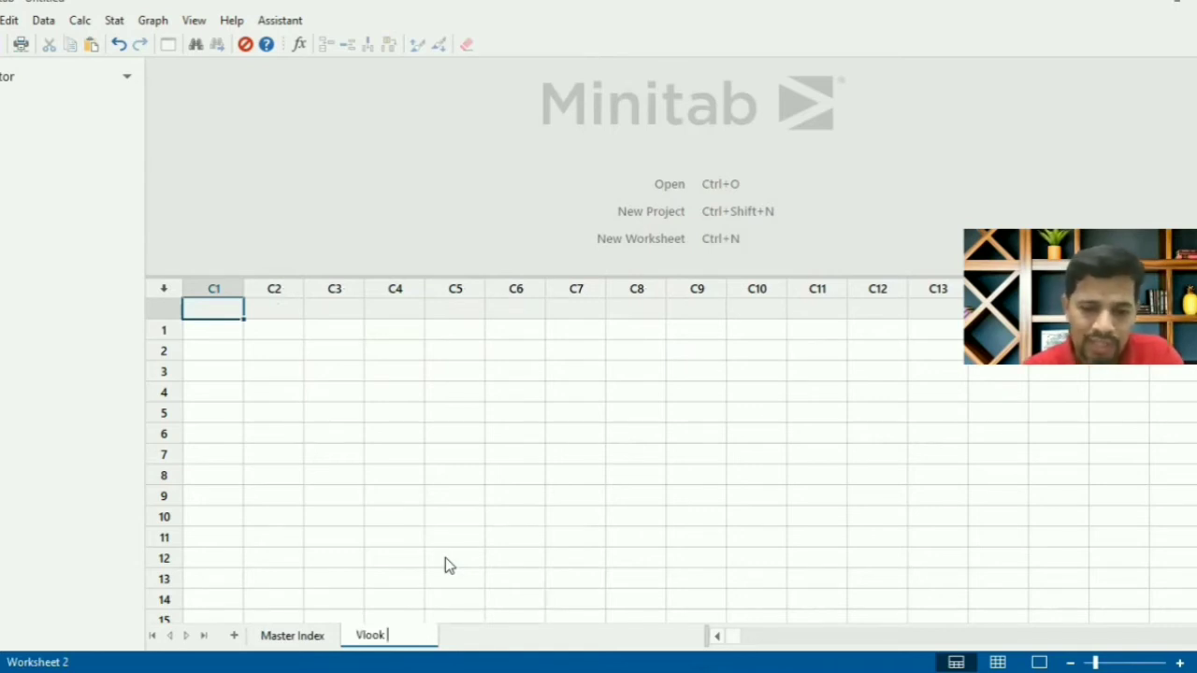
{"action": "type", "text": "_Input_"}
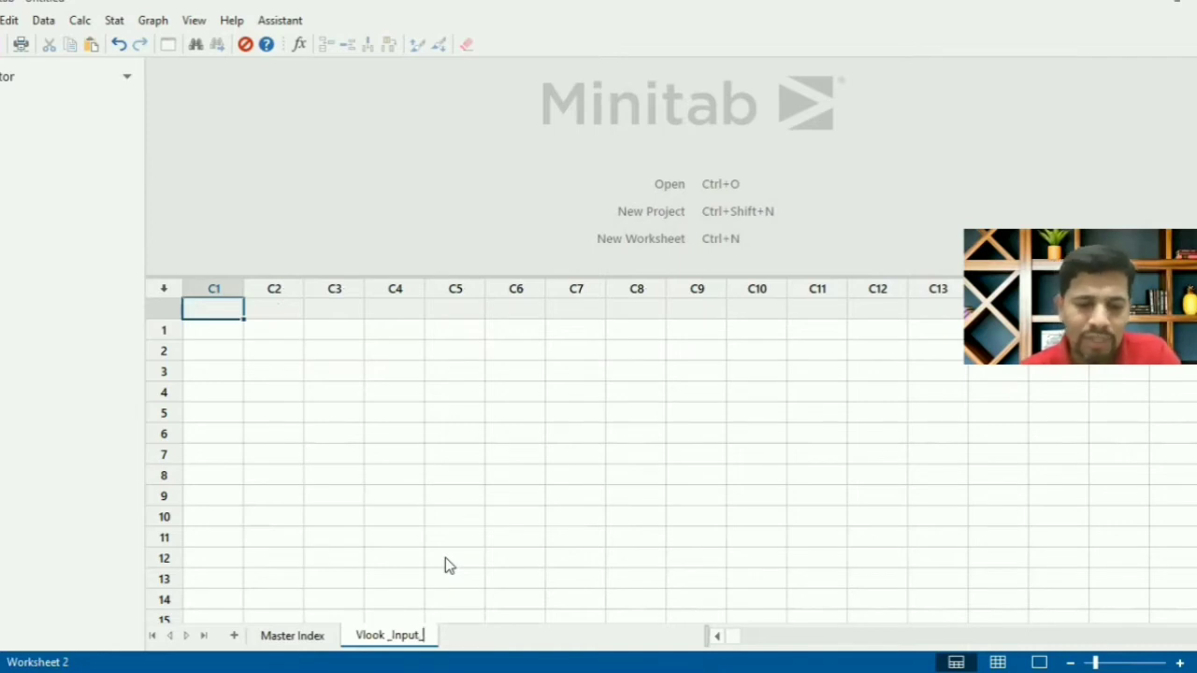
{"action": "type", "text": "Month"}
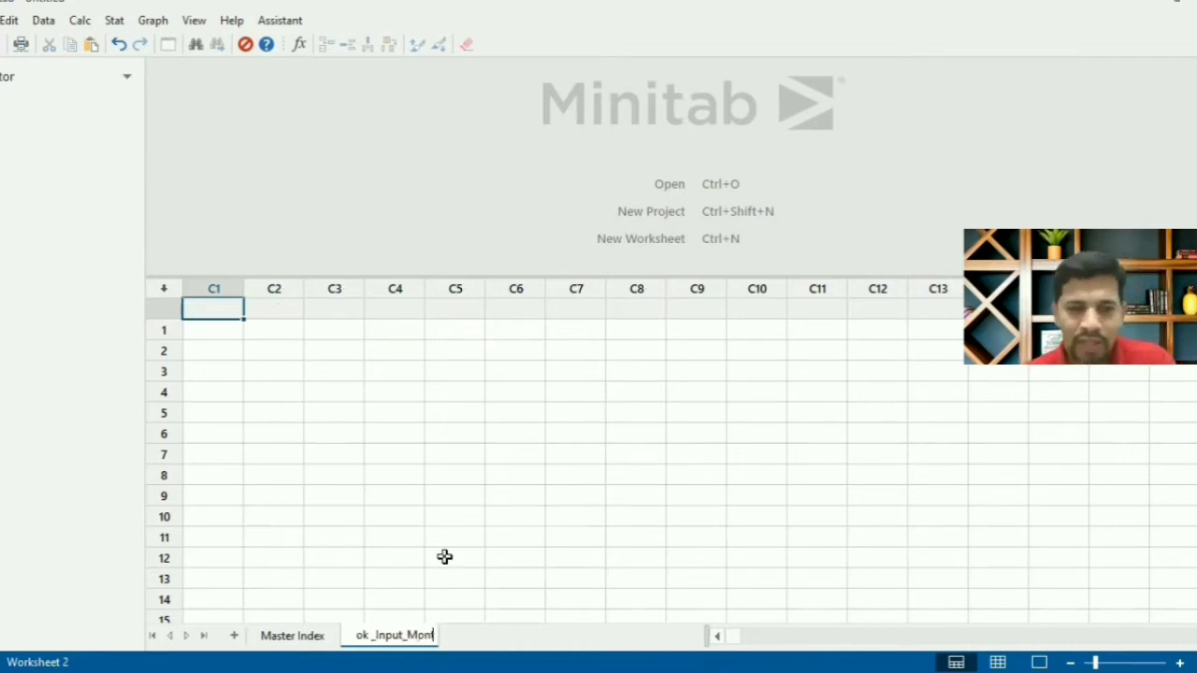
{"action": "key", "text": "Return"}
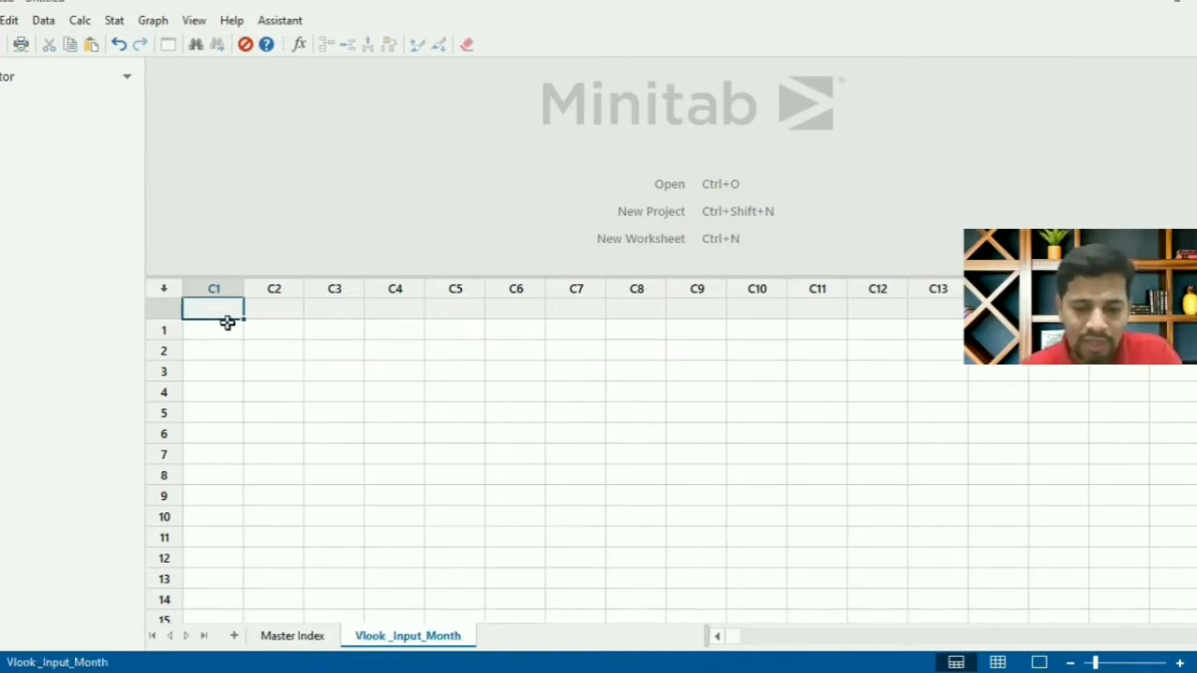
Step: Name column C1 Input and enter the month numbers 2, 4, 6, 8, 10 and 12 in rows 1 to 6
{"action": "type", "text": "Input"}
{"action": "key", "text": "Return"}
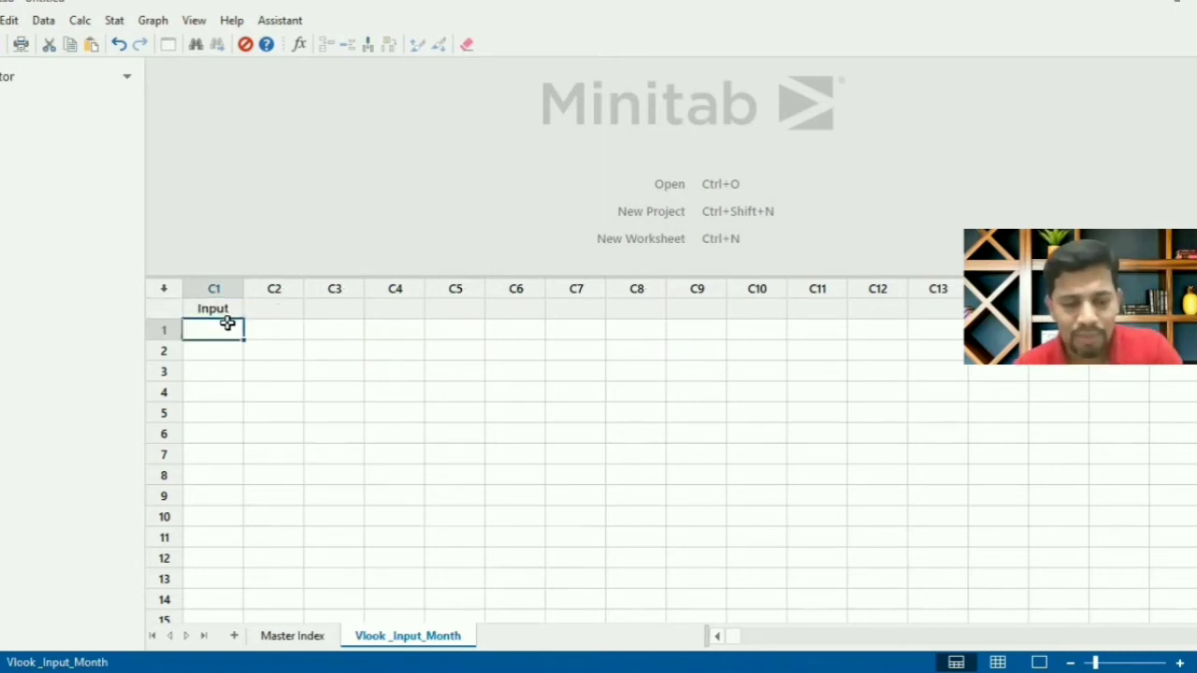
{"action": "type", "text": "2"}
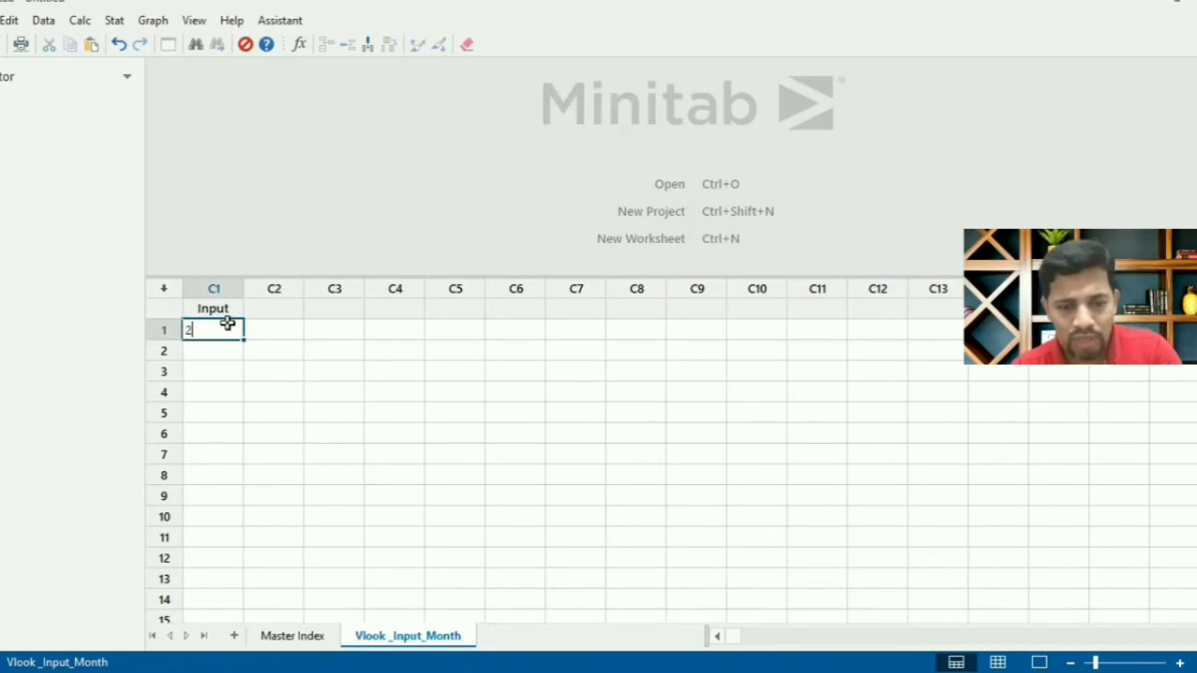
{"action": "key", "text": "Return"}
{"action": "type", "text": "4"}
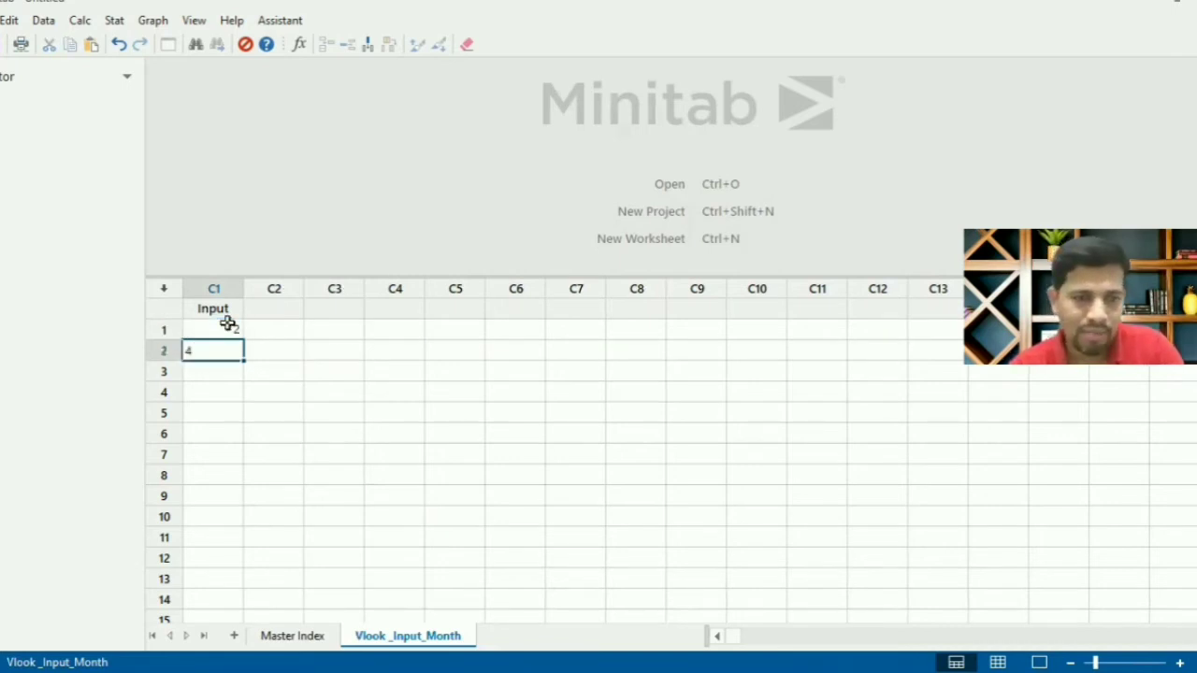
{"action": "key", "text": "Return"}
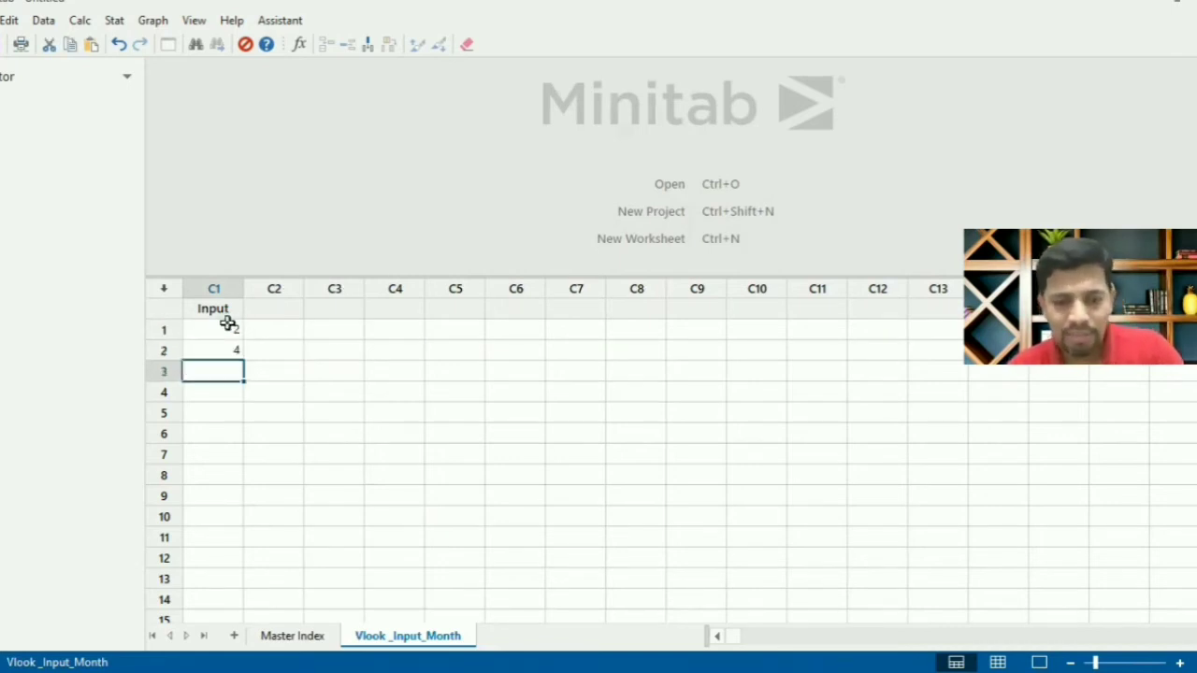
{"action": "type", "text": "6"}
{"action": "key", "text": "Return"}
{"action": "type", "text": "8"}
{"action": "key", "text": "Return"}
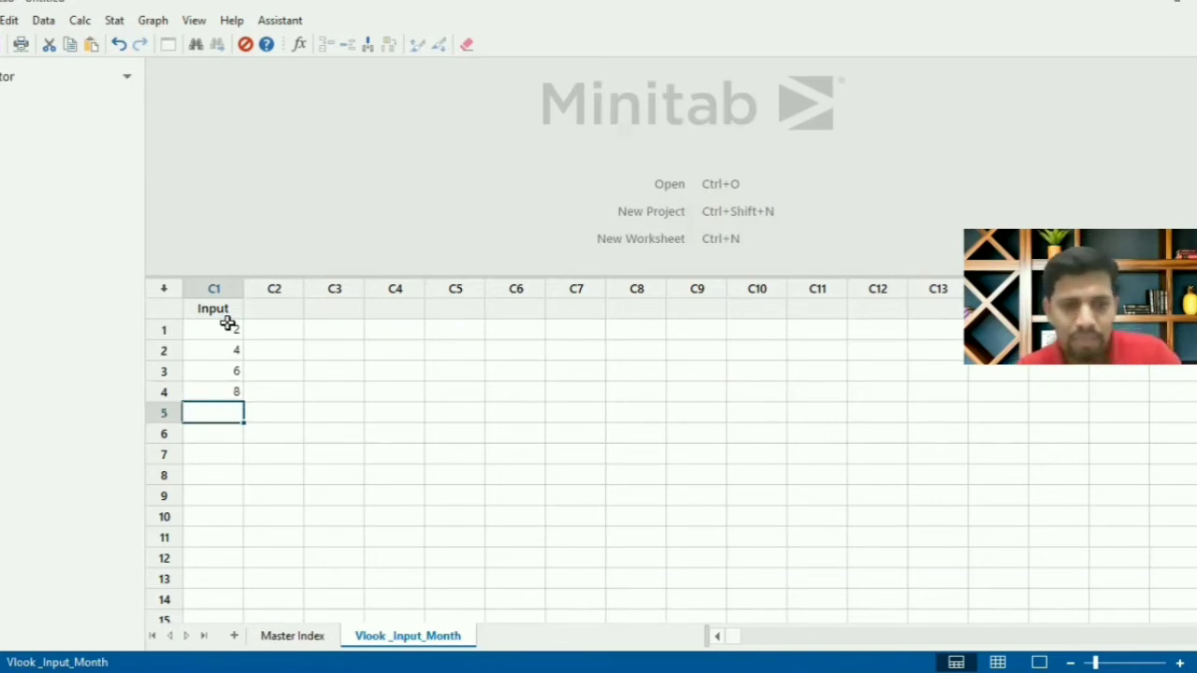
{"action": "type", "text": "10"}
{"action": "key", "text": "Return"}
{"action": "type", "text": "1"}
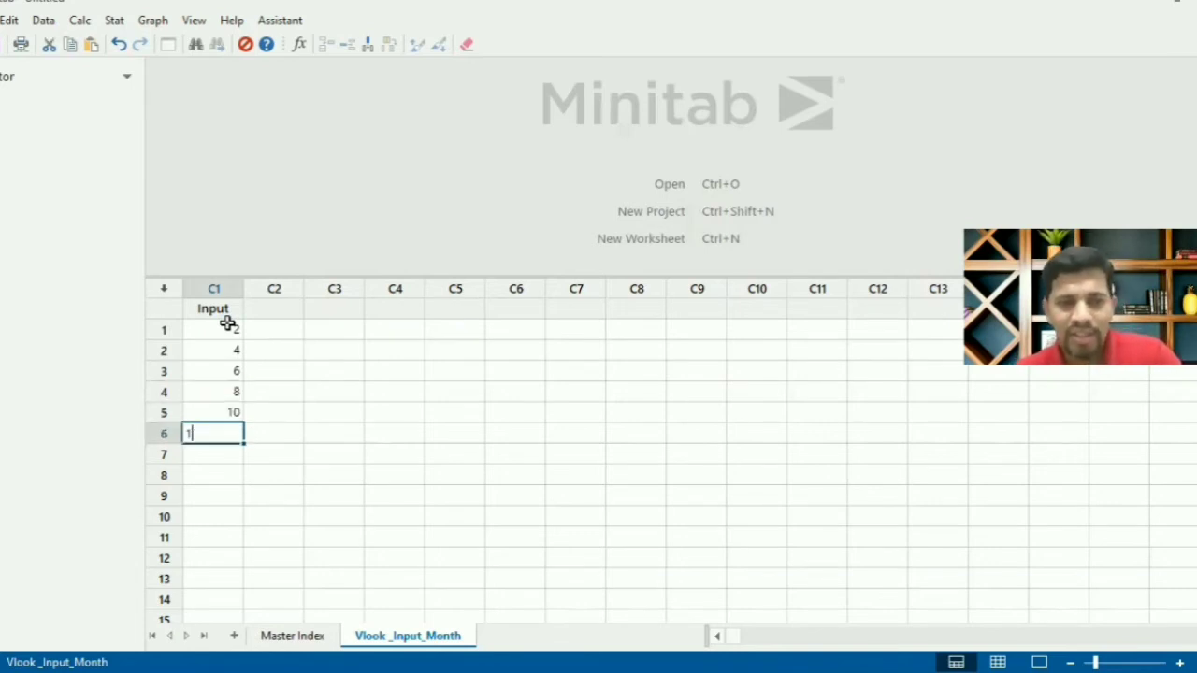
{"action": "type", "text": "2"}
{"action": "key", "text": "Return"}
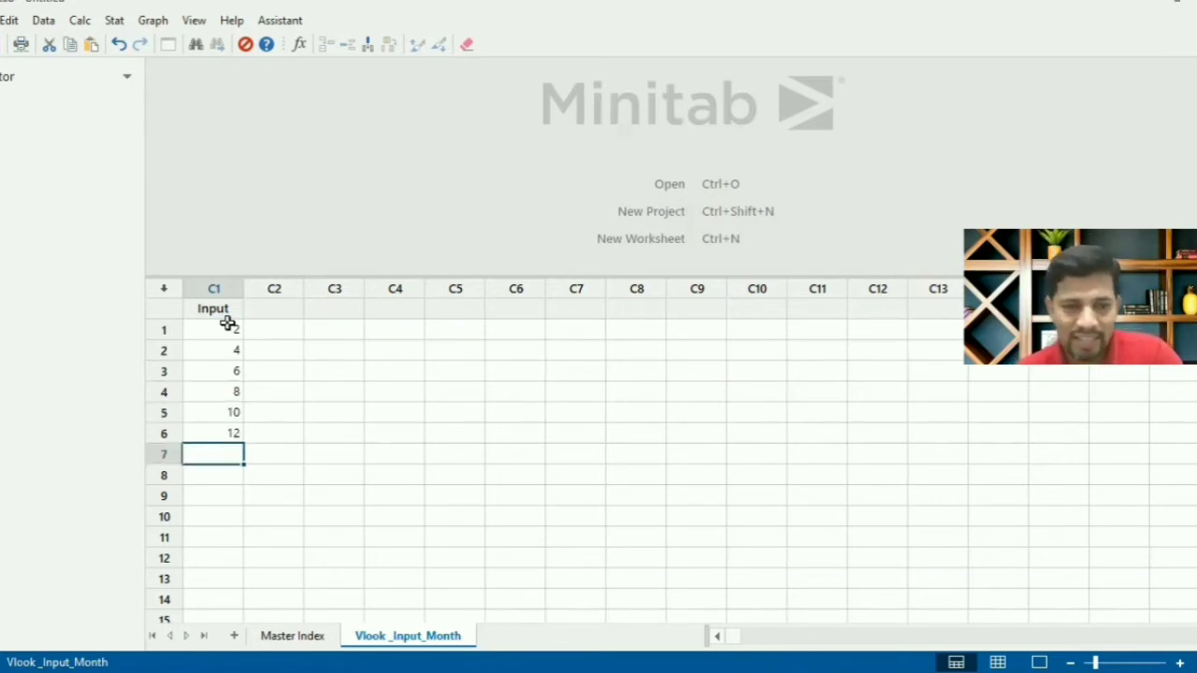
Step: Continue the Input column with the month numbers 1, 3, 5, 7, 9 and 11 in rows 7 to 12
{"action": "type", "text": "1"}
{"action": "key", "text": "Return"}
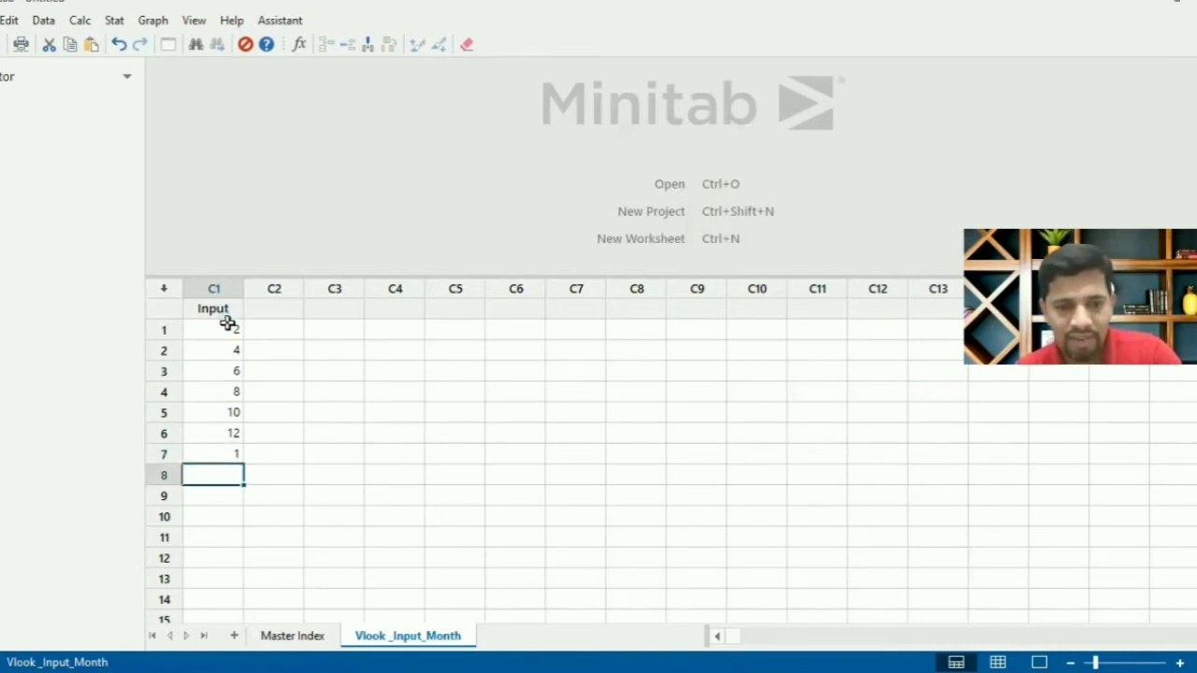
{"action": "type", "text": "3"}
{"action": "key", "text": "Return"}
{"action": "type", "text": "5"}
{"action": "key", "text": "Return"}
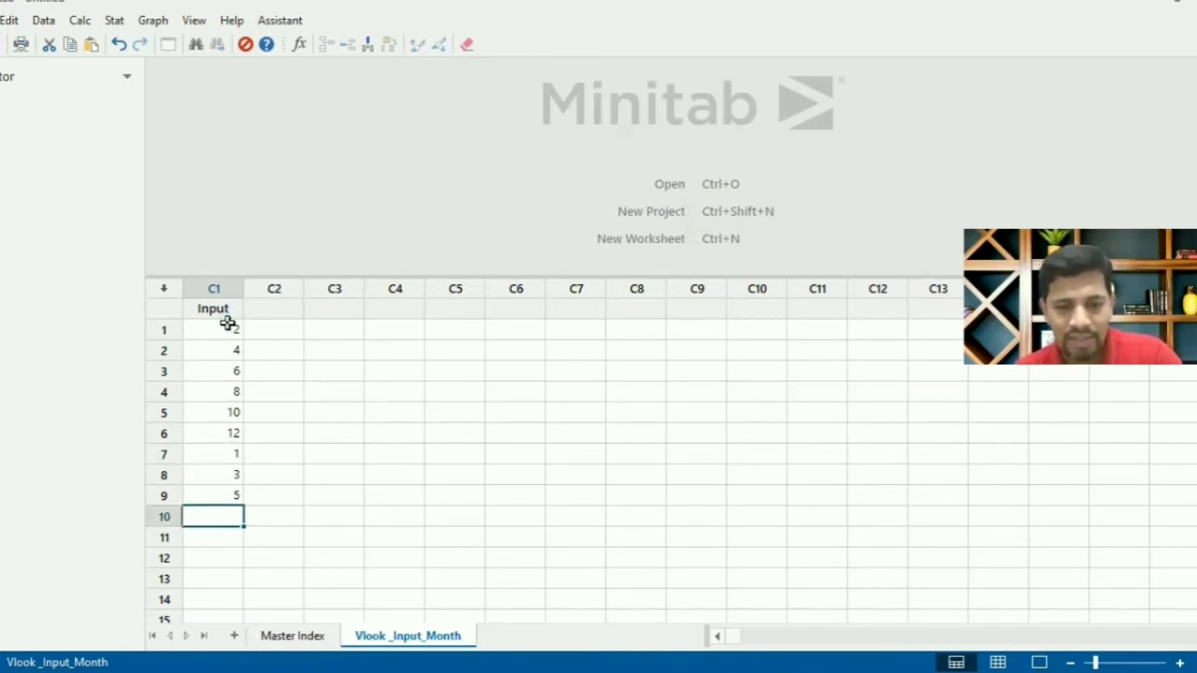
{"action": "type", "text": "7"}
{"action": "key", "text": "Return"}
{"action": "type", "text": "9"}
{"action": "key", "text": "Return"}
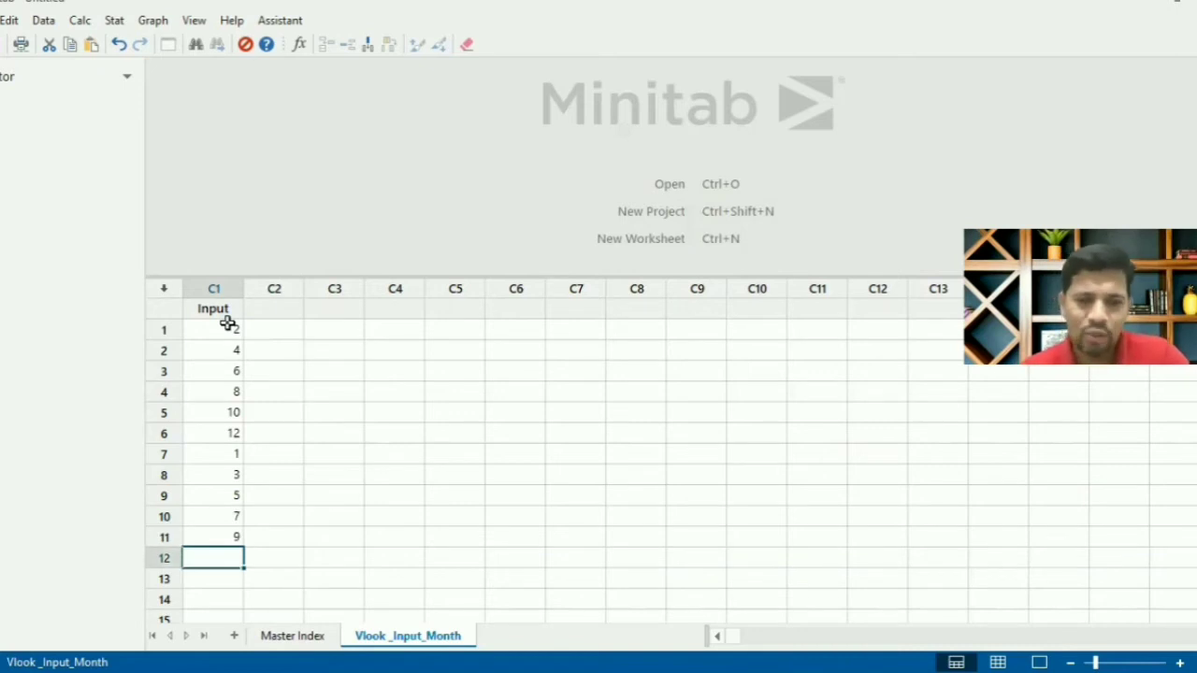
{"action": "type", "text": "11"}
{"action": "key", "text": "Return"}
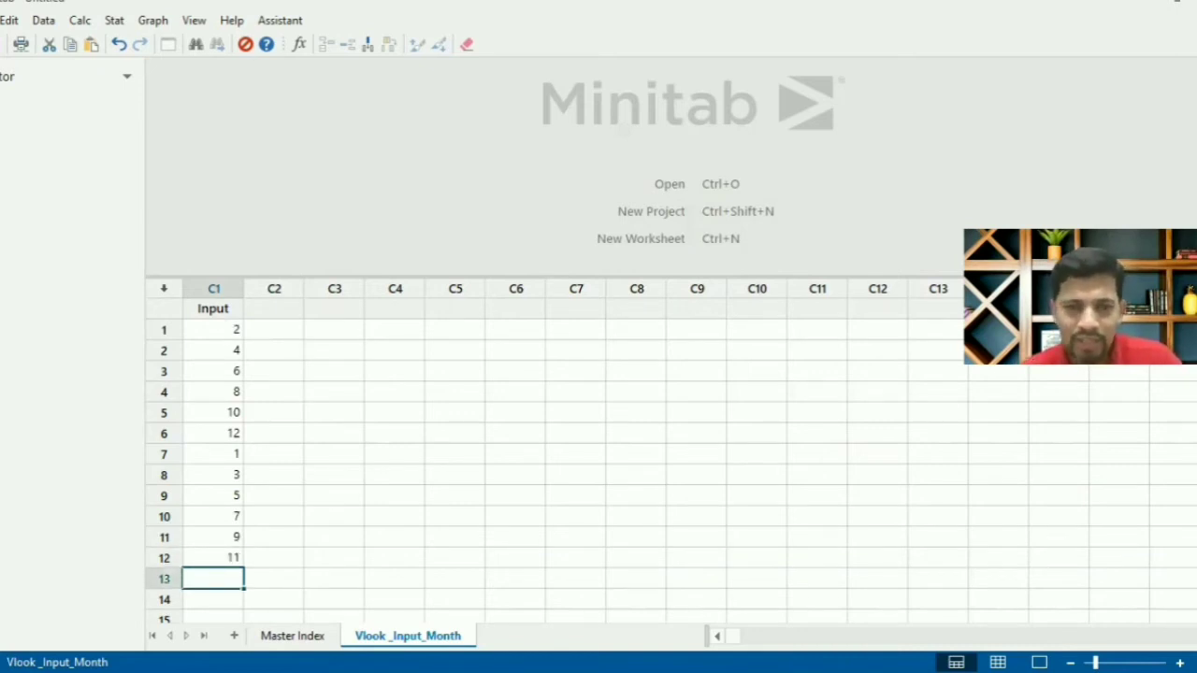
Step: Start a Match Values merge of worksheet Vlook _Input_Month and choose Master Index as the worksheet to merge with
{"action": "left_click", "coordinate": [270, 331]}
{"action": "left_click", "coordinate": [220, 331]}
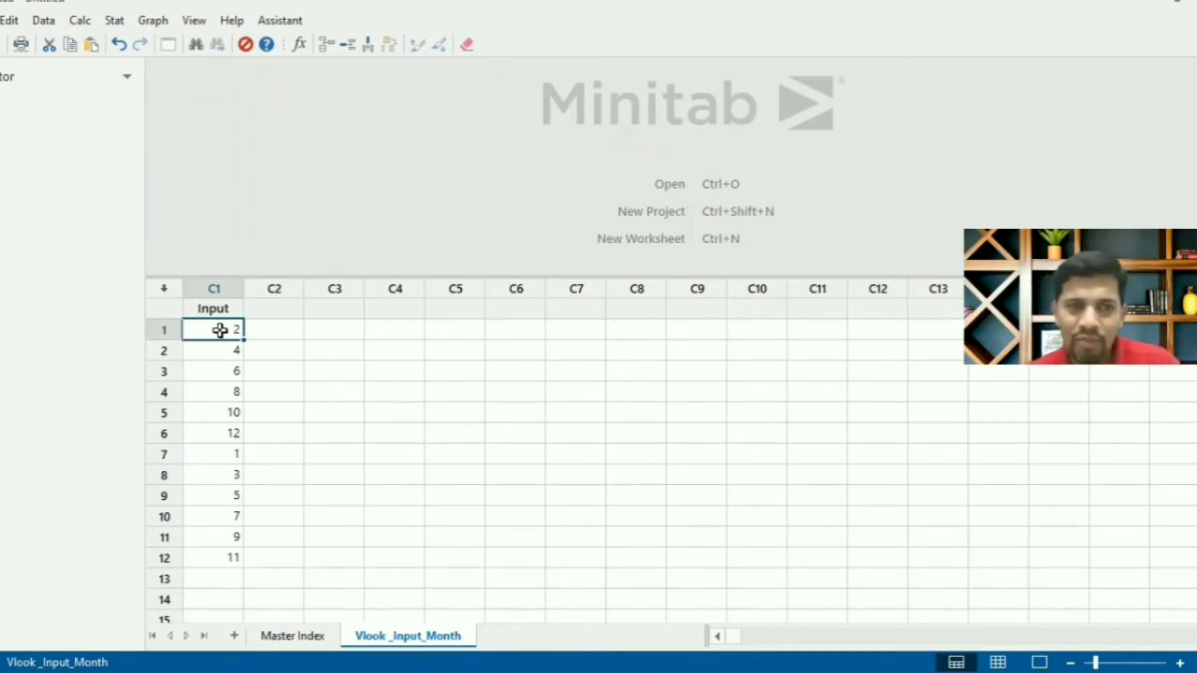
{"action": "left_click", "coordinate": [43, 22]}
{"action": "mouse_move", "coordinate": [79, 112]}
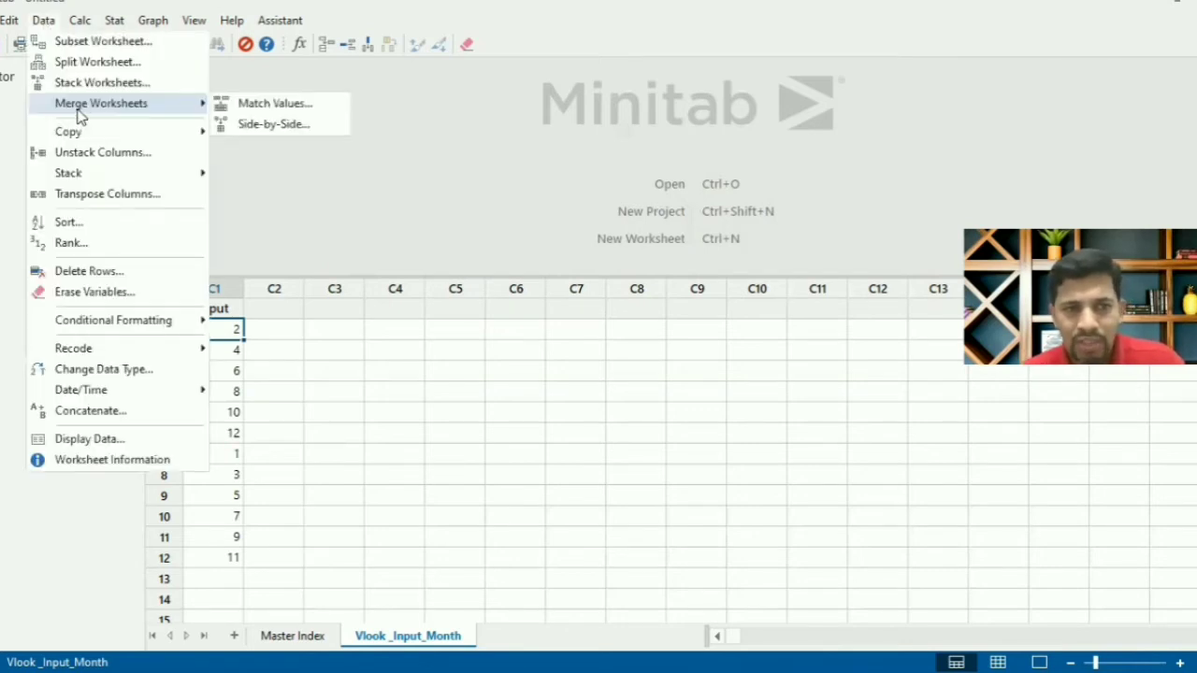
{"action": "left_click", "coordinate": [266, 103]}
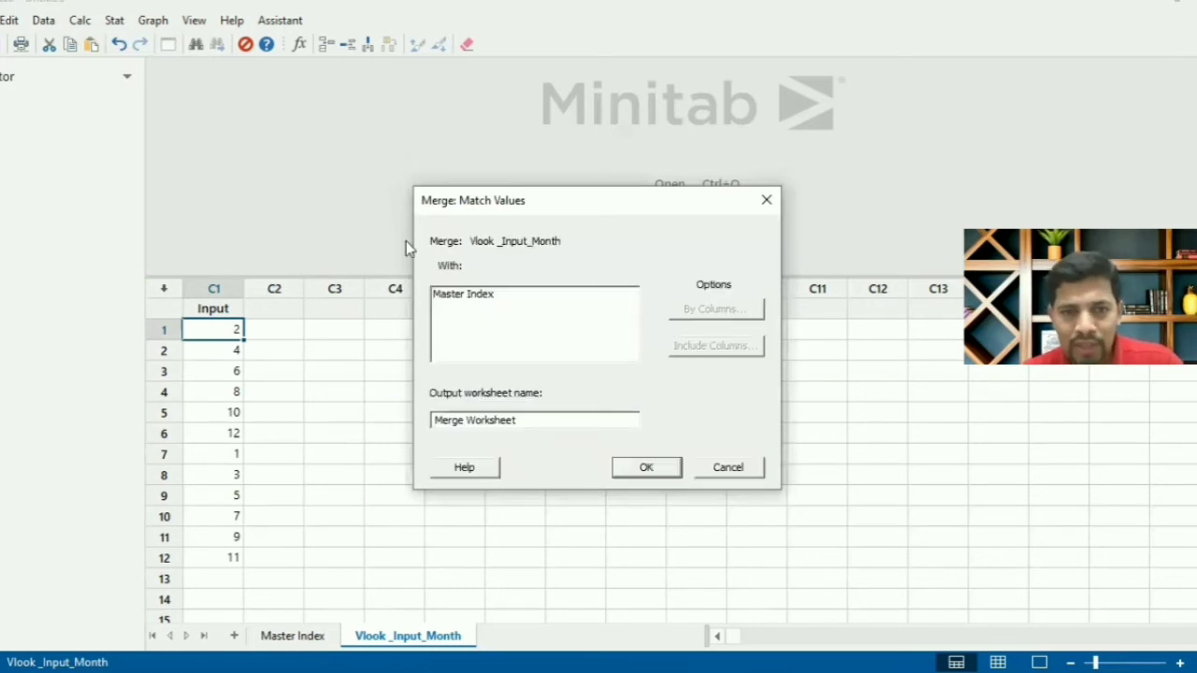
{"action": "left_click", "coordinate": [458, 300]}
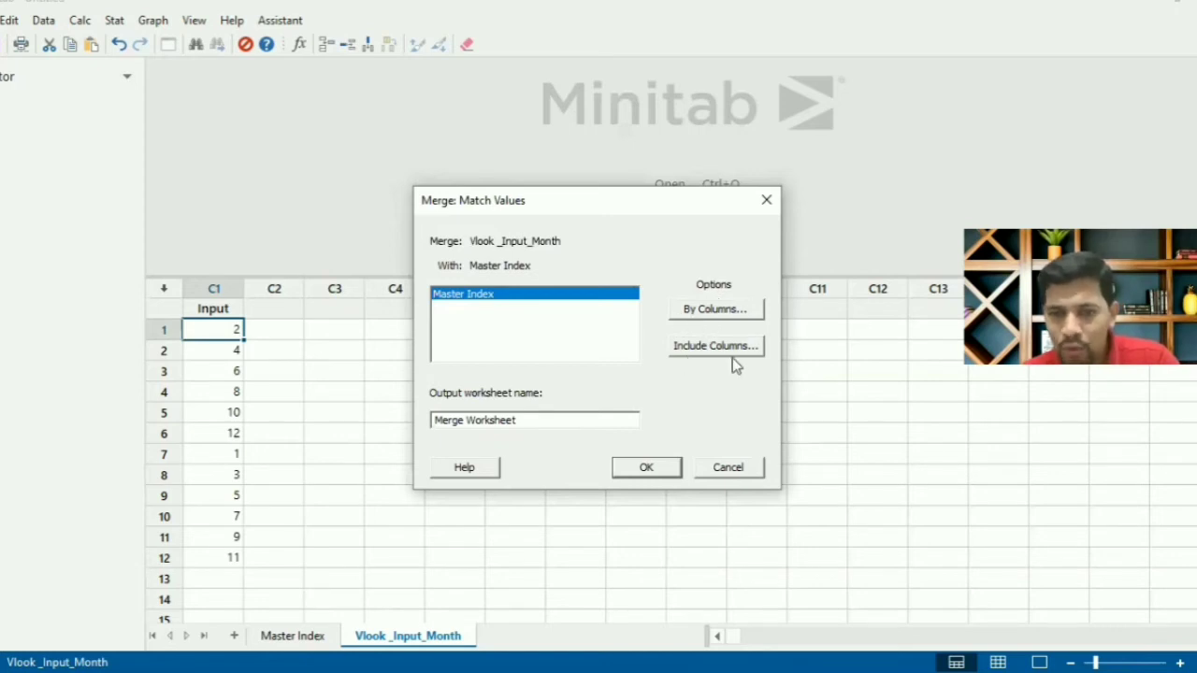
{"action": "left_click", "coordinate": [708, 314]}
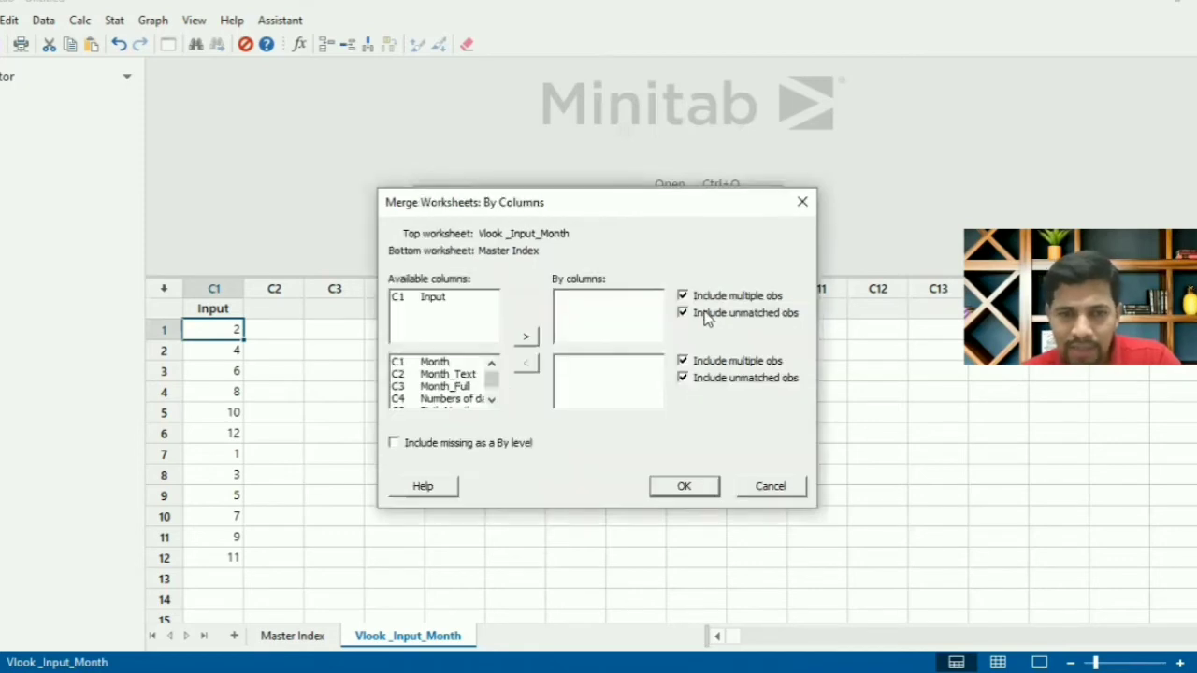
{"action": "left_click", "coordinate": [477, 299]}
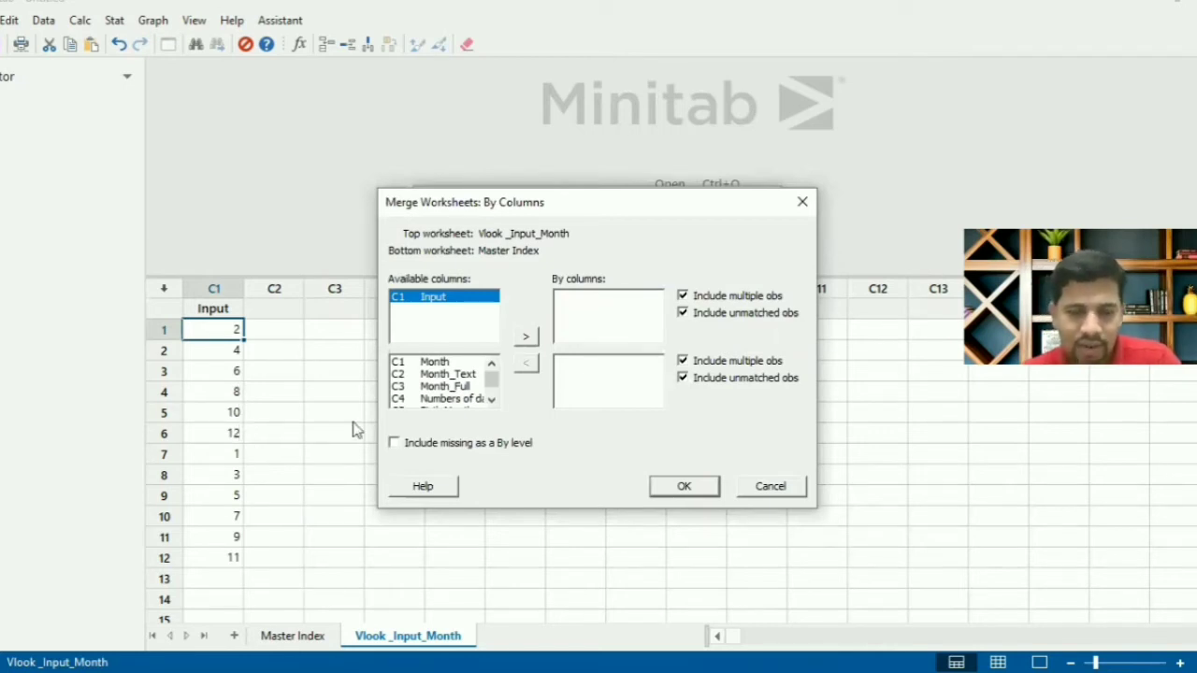
{"action": "left_click", "coordinate": [490, 401]}
{"action": "left_click", "coordinate": [489, 400]}
{"action": "left_click", "coordinate": [490, 399]}
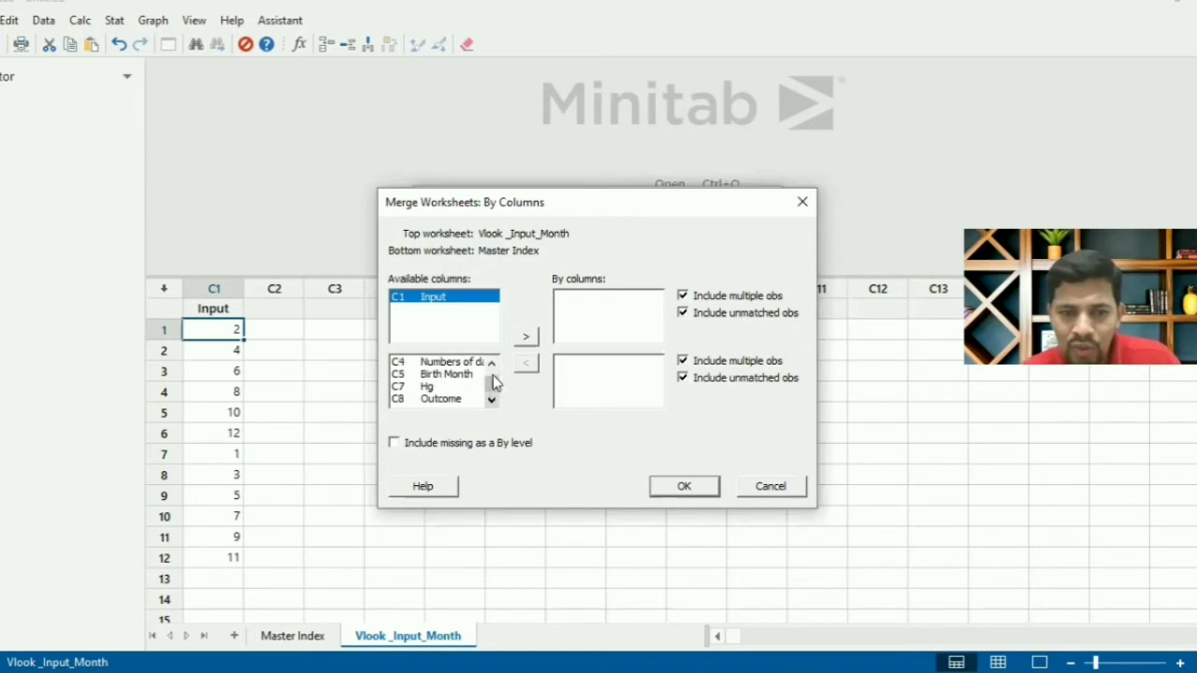
{"action": "scroll", "coordinate": [465, 370], "scroll_direction": "up", "scroll_amount": 1}
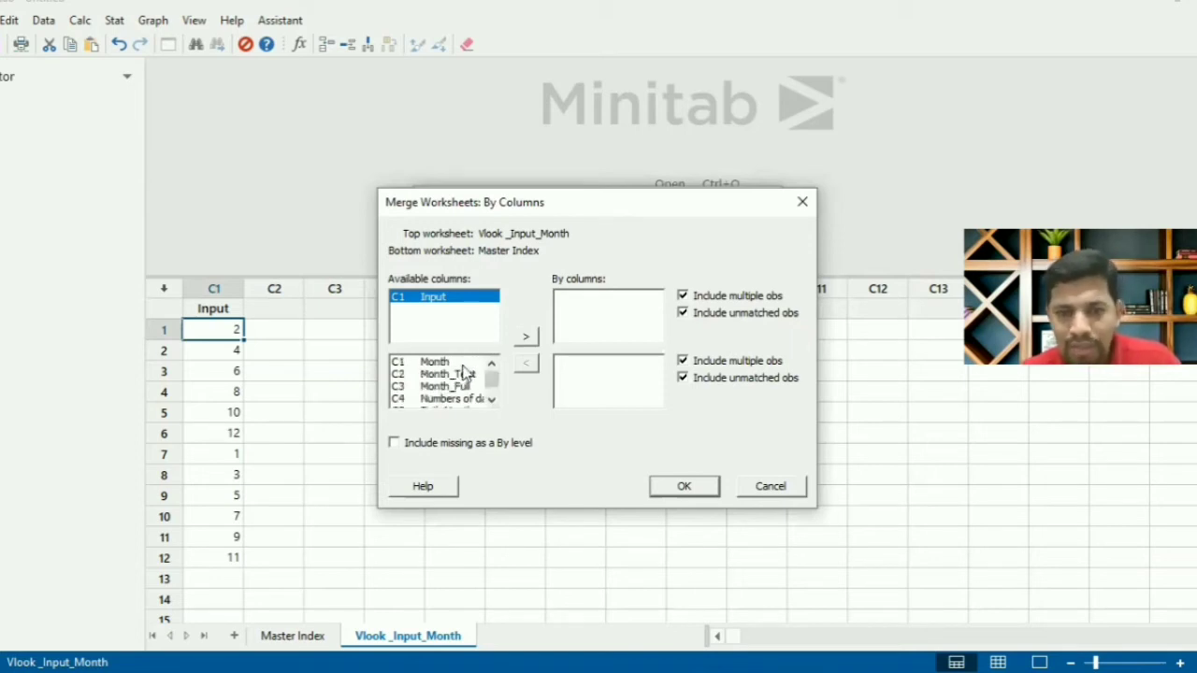
{"action": "left_click", "coordinate": [463, 362]}
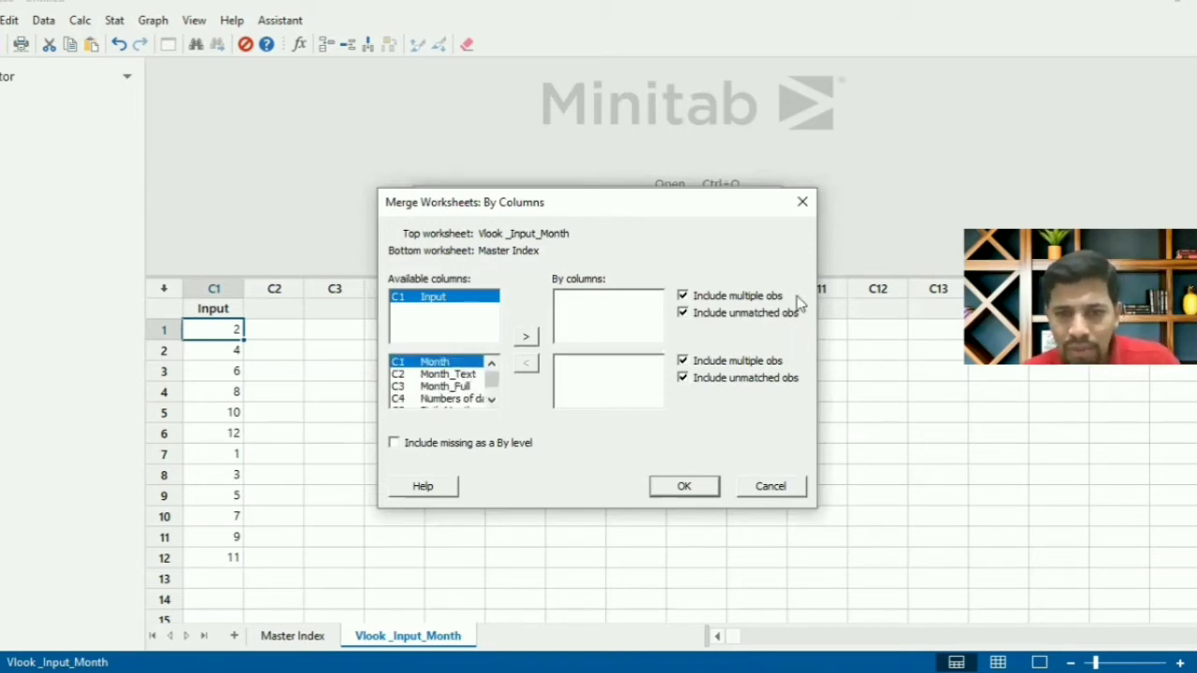
{"action": "left_click", "coordinate": [802, 210]}
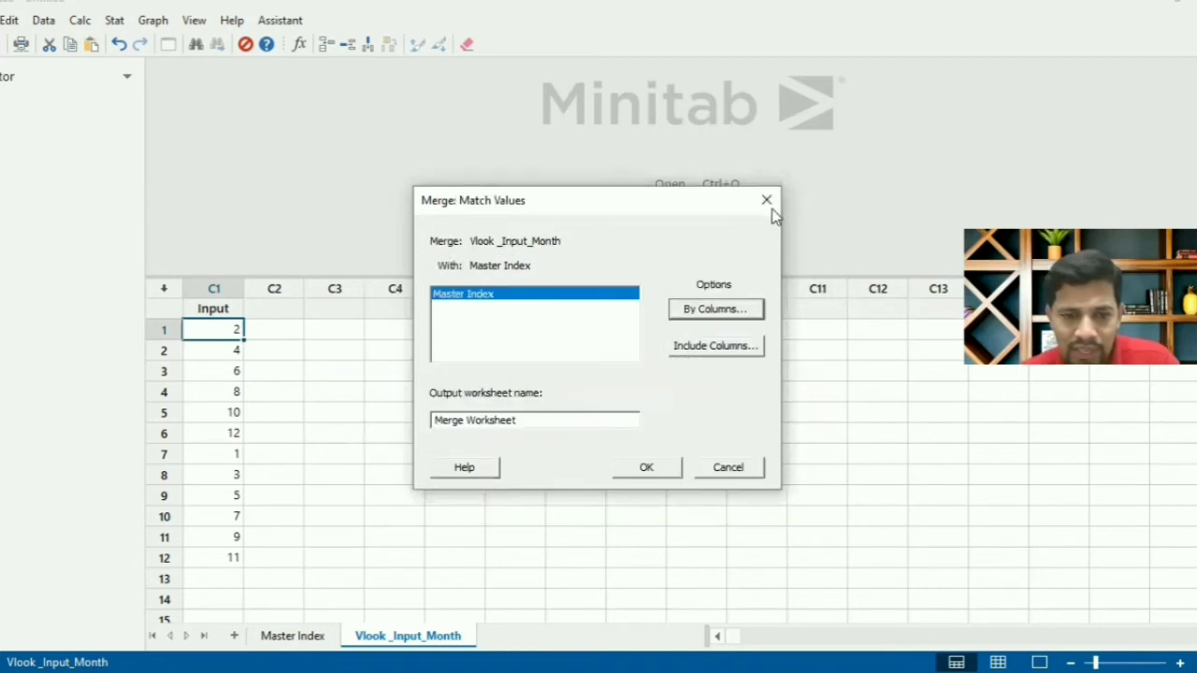
Step: Leave the merge setup and switch to Excel to review the month VLOOKUP formula in cell B2 of the Results sheet
{"action": "key", "text": "Escape"}
{"action": "left_click", "coordinate": [296, 636]}
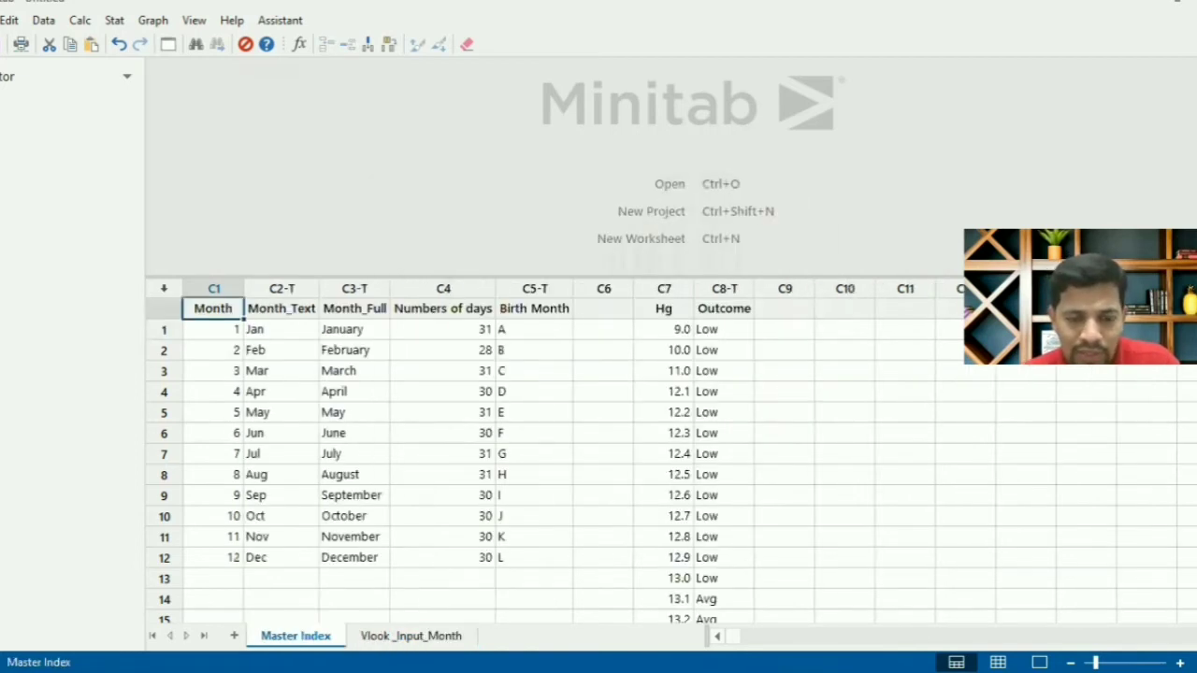
{"action": "key", "text": "alt+Tab"}
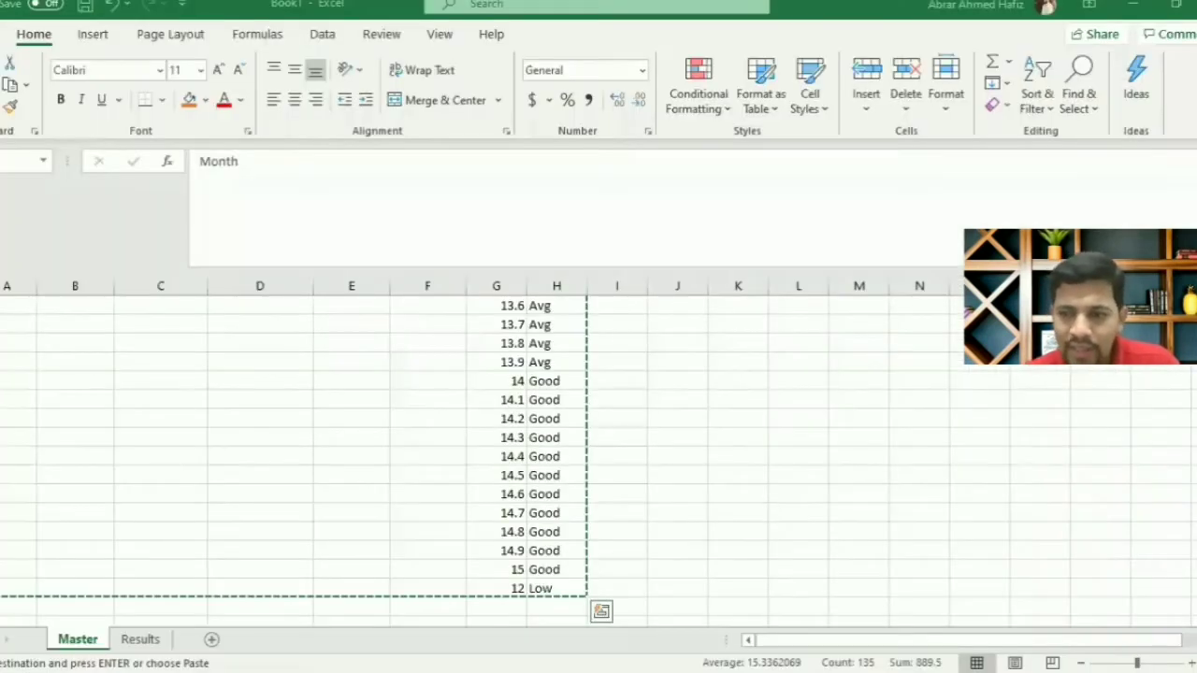
{"action": "left_click_drag", "start_coordinate": [1196, 511], "coordinate": [1196, 509]}
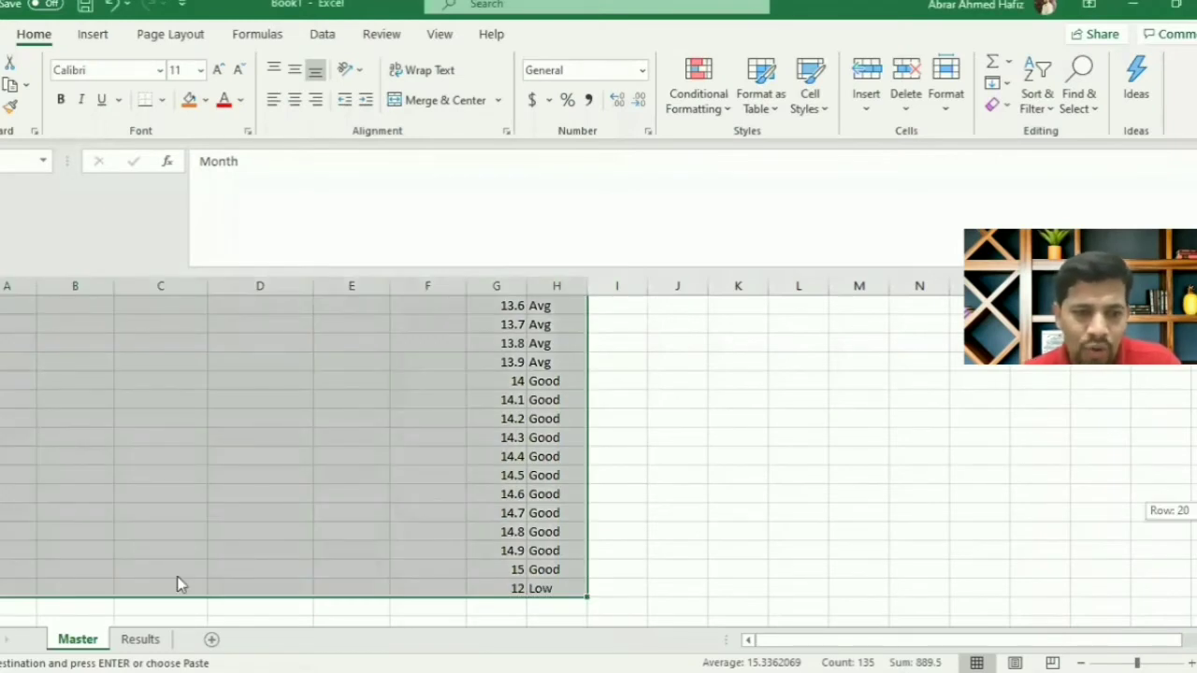
{"action": "key", "text": "ctrl+Page_Down"}
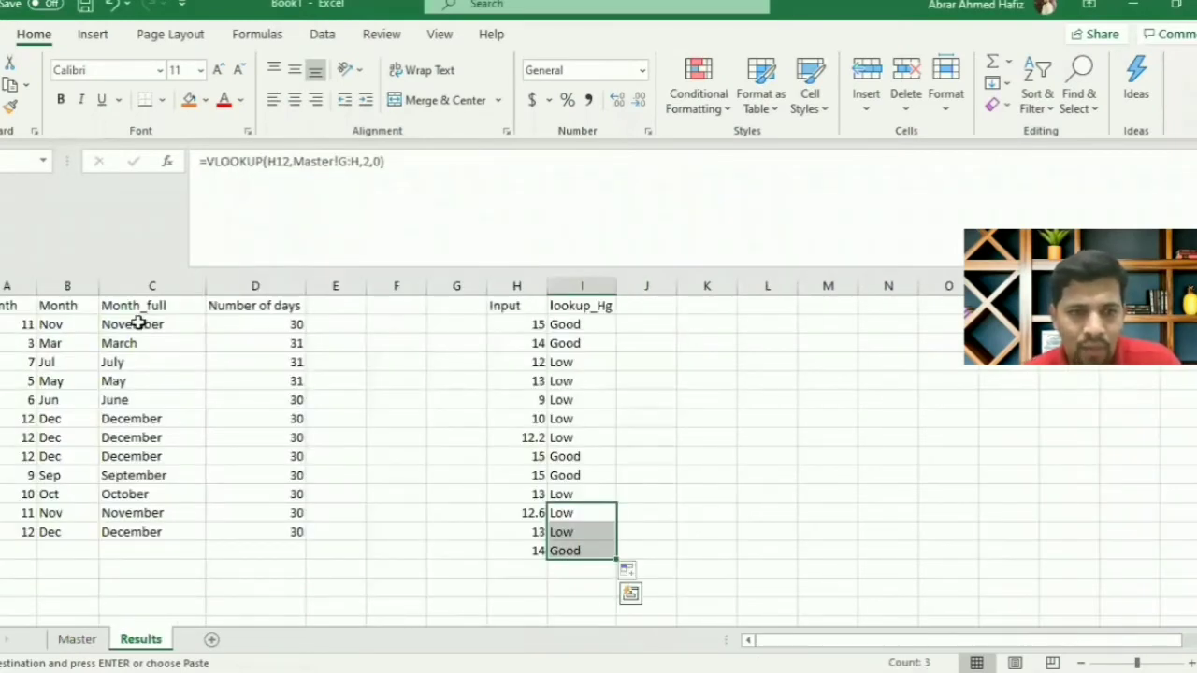
{"action": "left_click", "coordinate": [74, 323]}
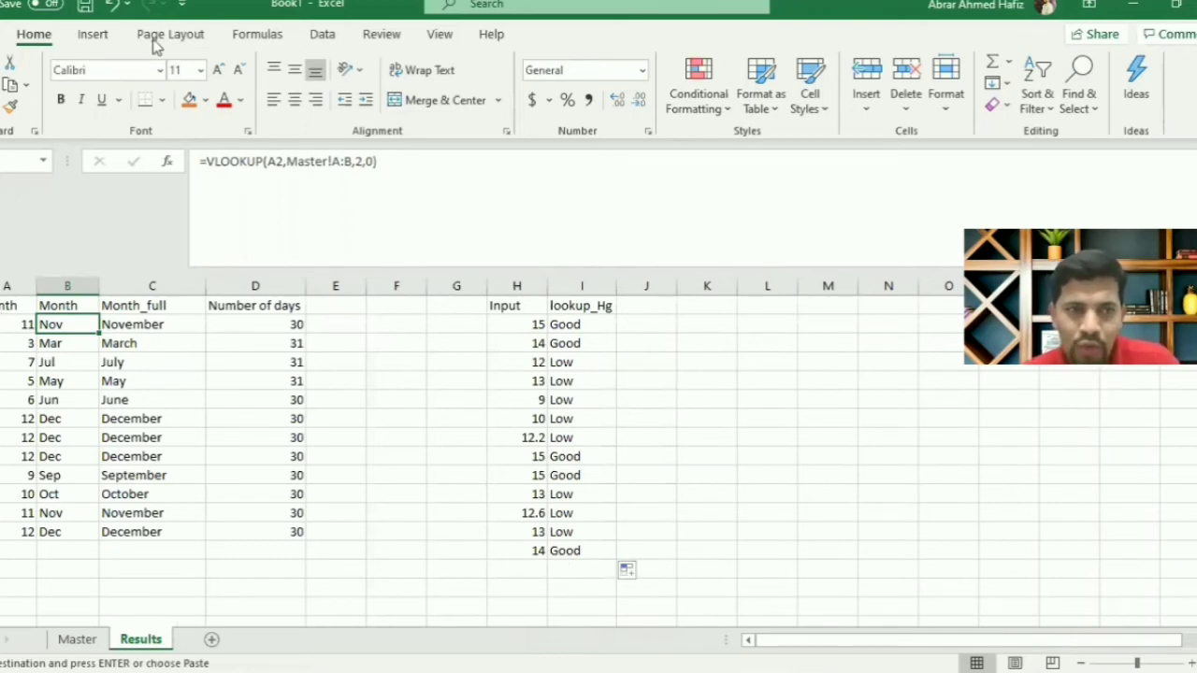
Step: Return to Minitab and start a Match Values merge of worksheet Vlook _Input_Month with Master Index
{"action": "key", "text": "alt+Tab"}
{"action": "left_click", "coordinate": [47, 21]}
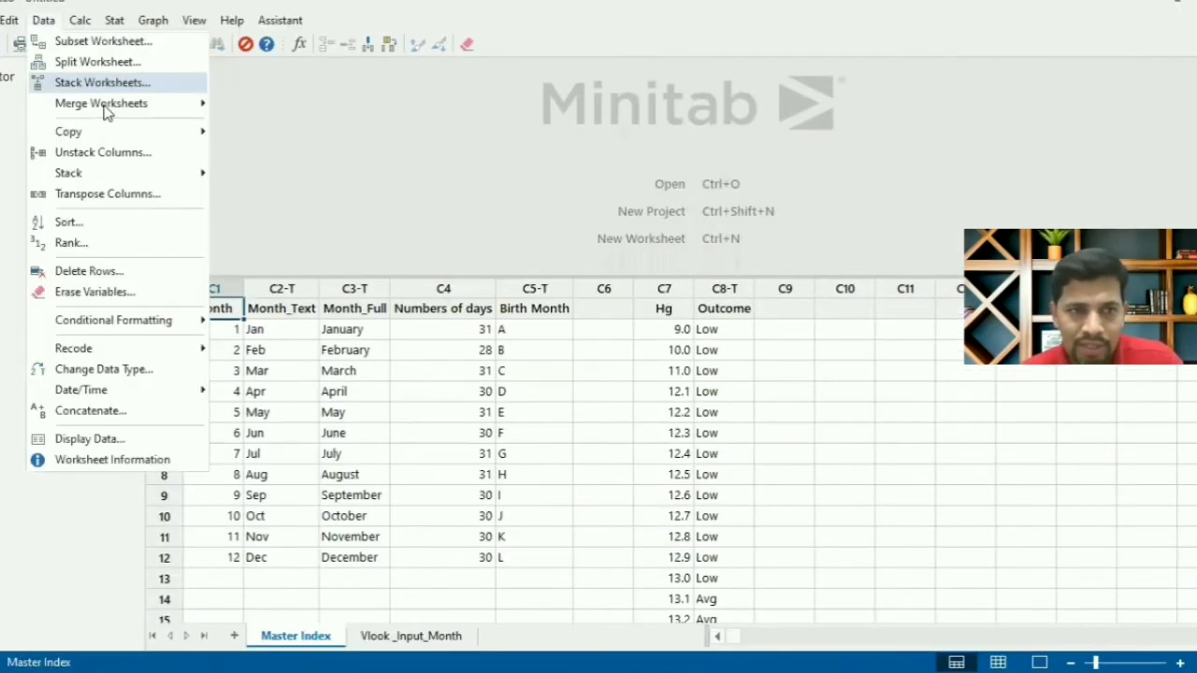
{"action": "mouse_move", "coordinate": [105, 108]}
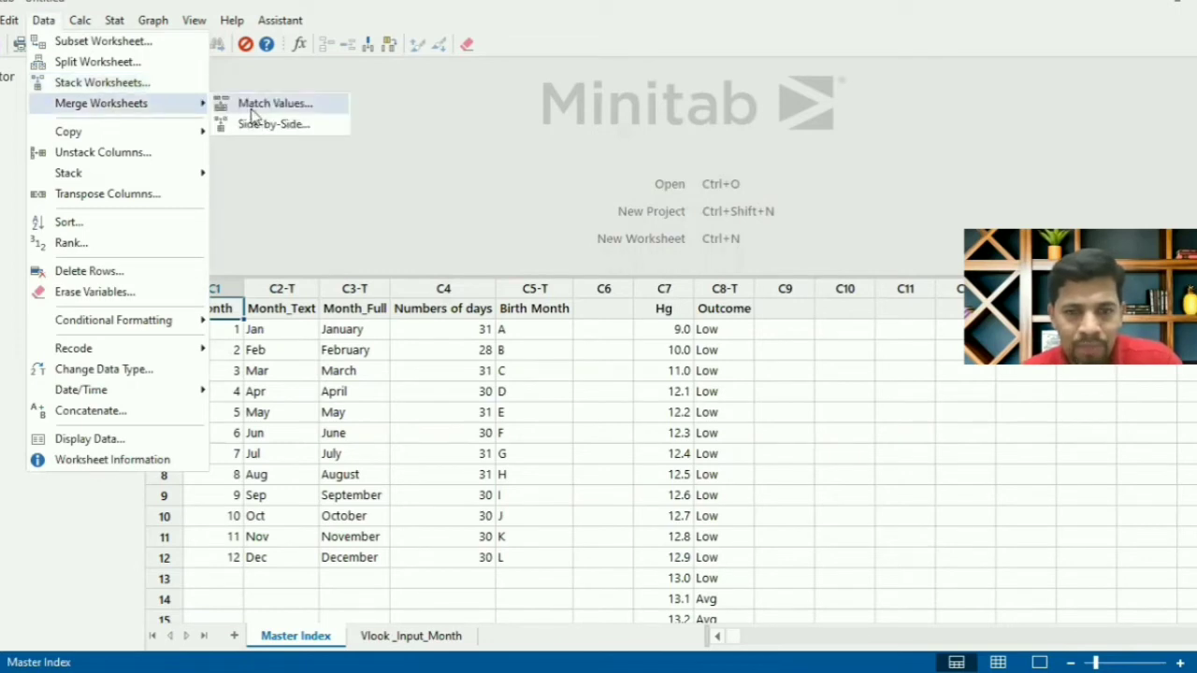
{"action": "left_click", "coordinate": [422, 636]}
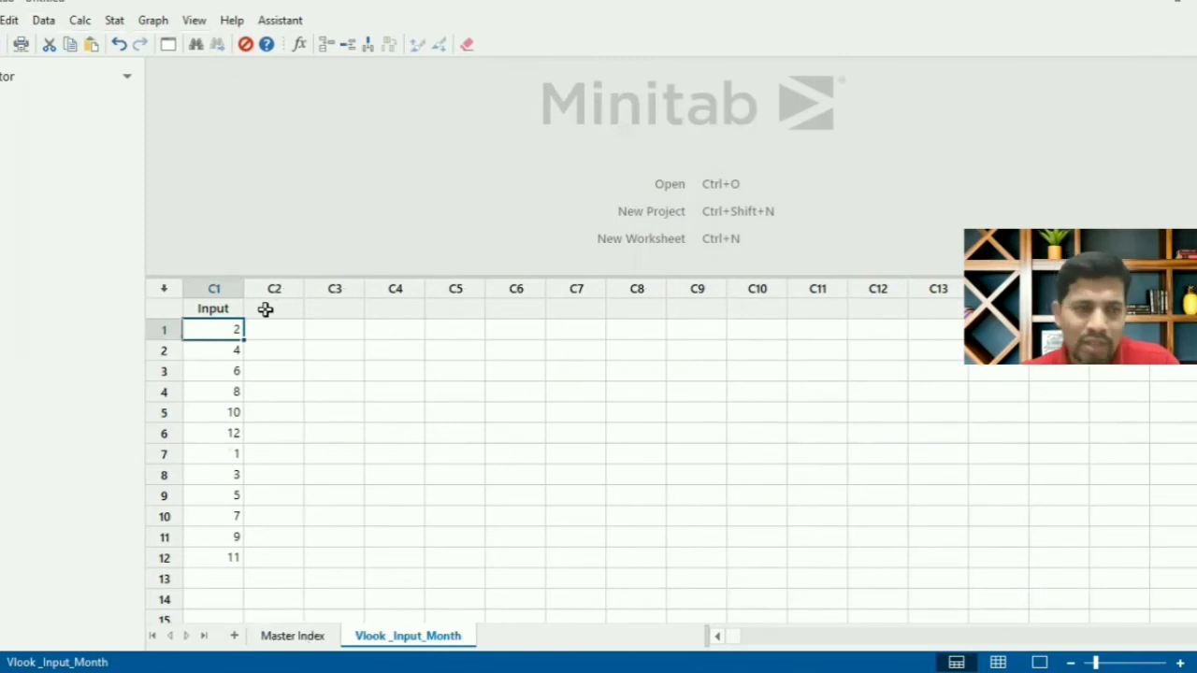
{"action": "key", "text": "Right"}
{"action": "key", "text": "Up"}
{"action": "left_click", "coordinate": [78, 23]}
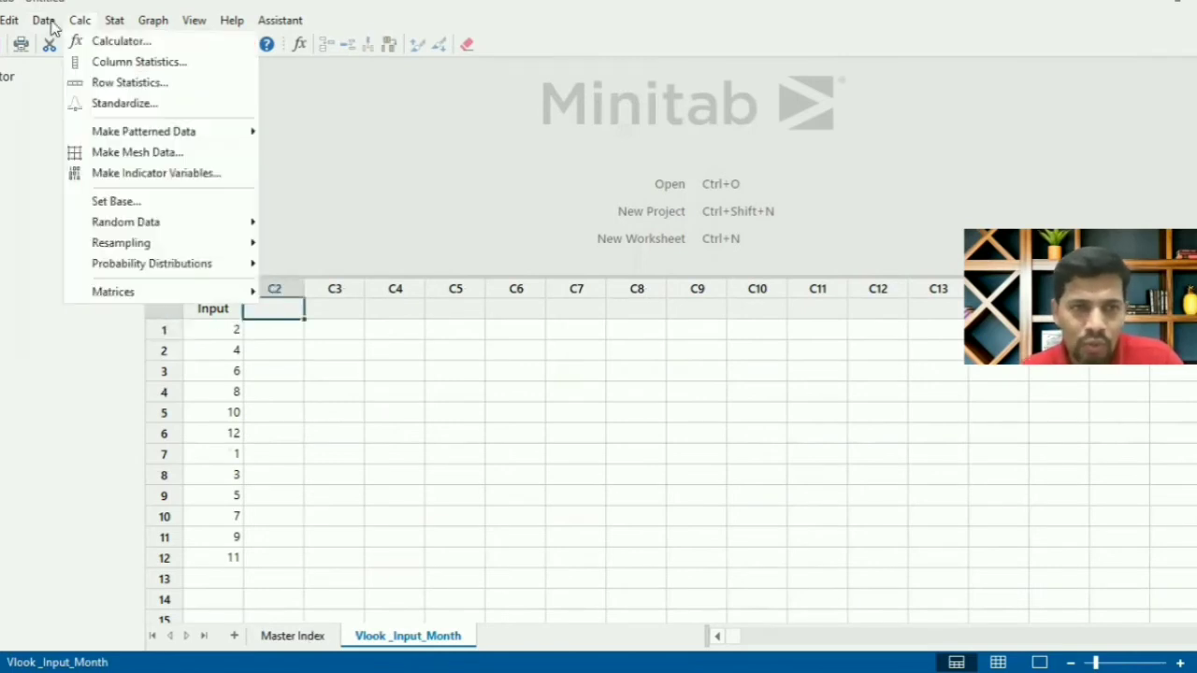
{"action": "left_click", "coordinate": [50, 23]}
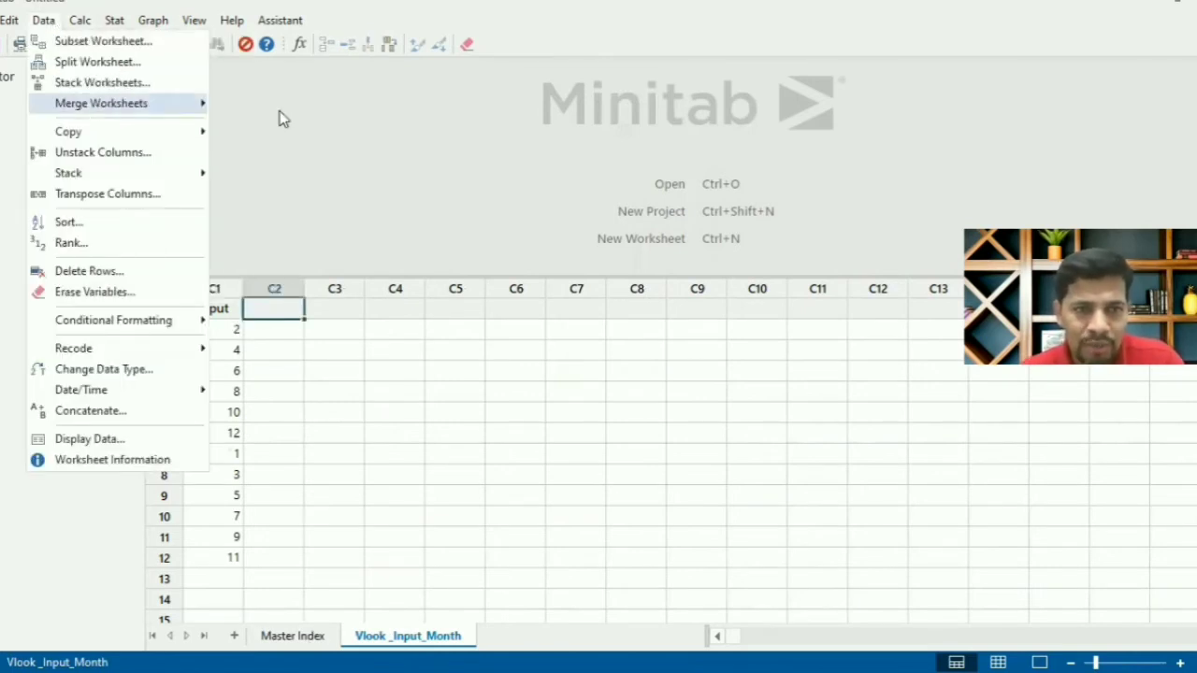
{"action": "mouse_move", "coordinate": [101, 109]}
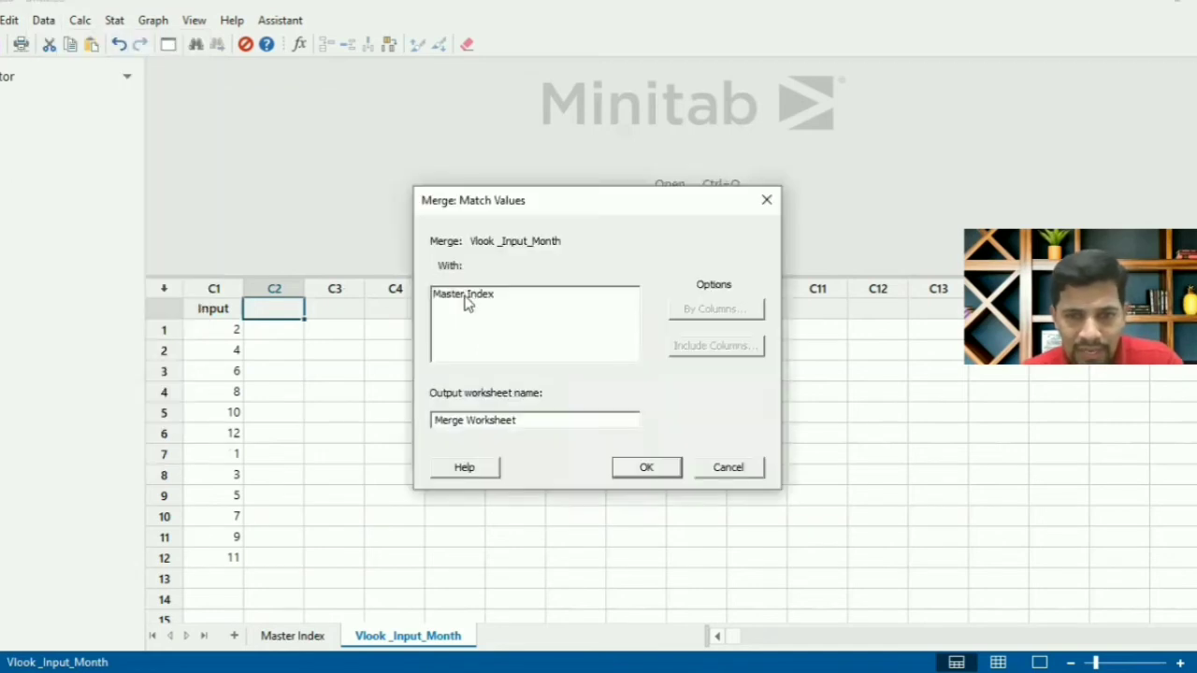
{"action": "left_click", "coordinate": [467, 298]}
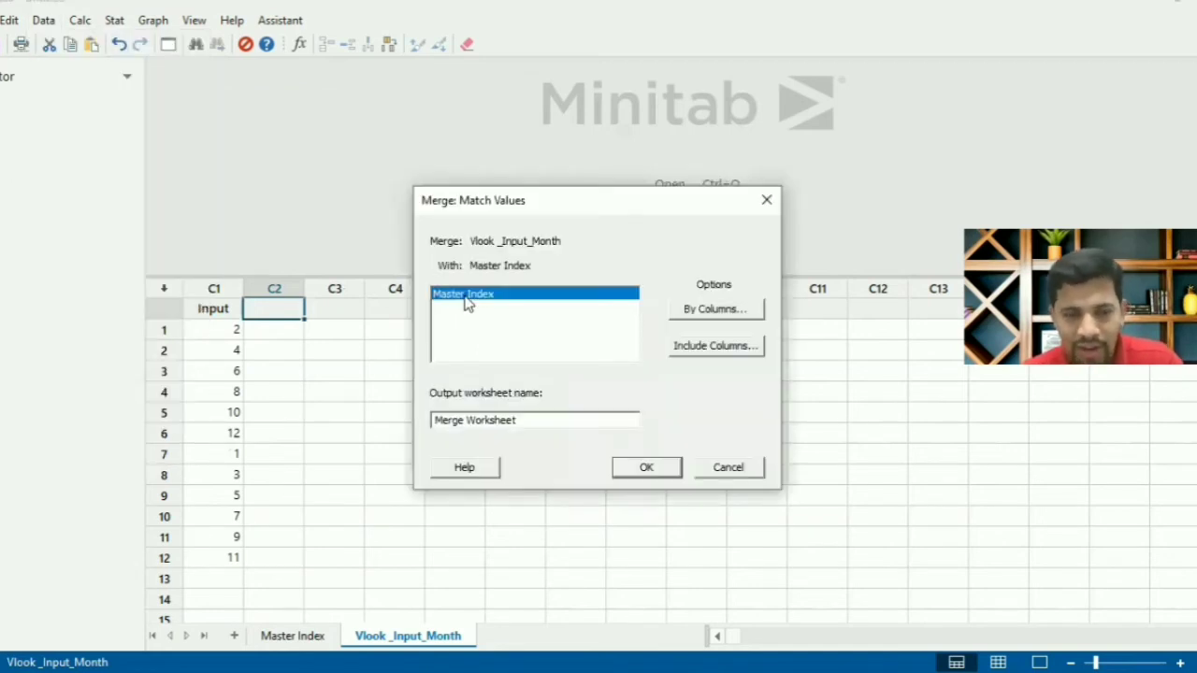
Step: Match the worksheets by columns Input and Month, and include missing values as a By level
{"action": "left_click", "coordinate": [748, 311]}
{"action": "left_click", "coordinate": [461, 300]}
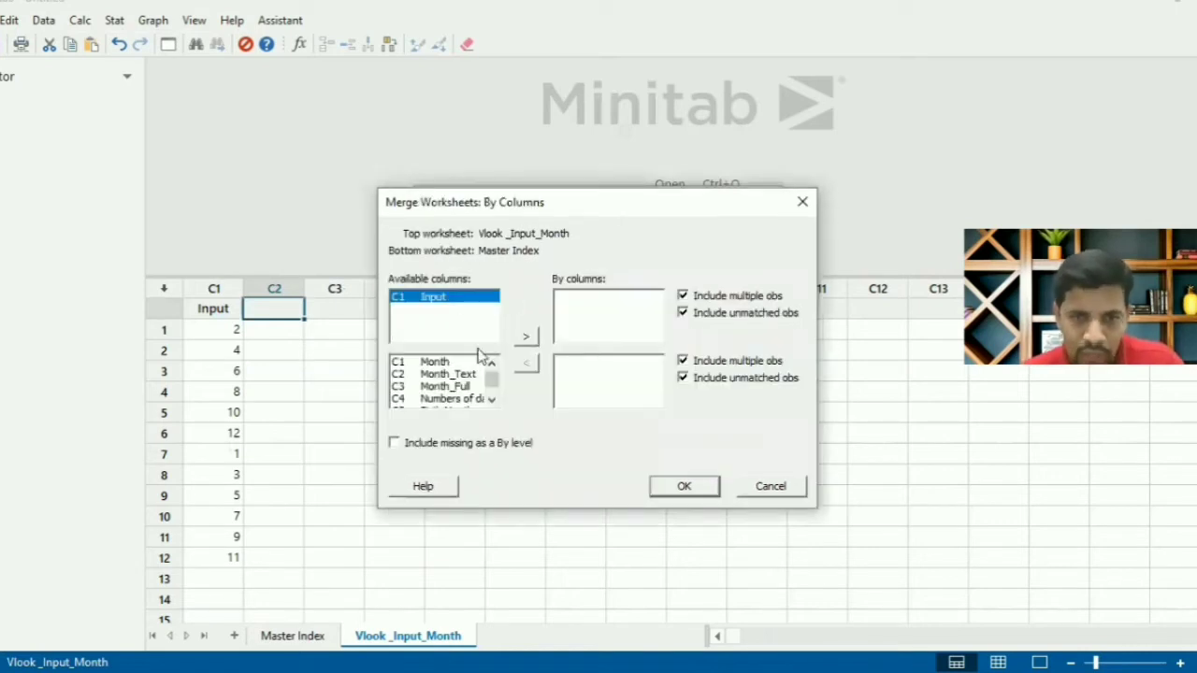
{"action": "left_click", "coordinate": [491, 401]}
{"action": "left_click", "coordinate": [491, 401]}
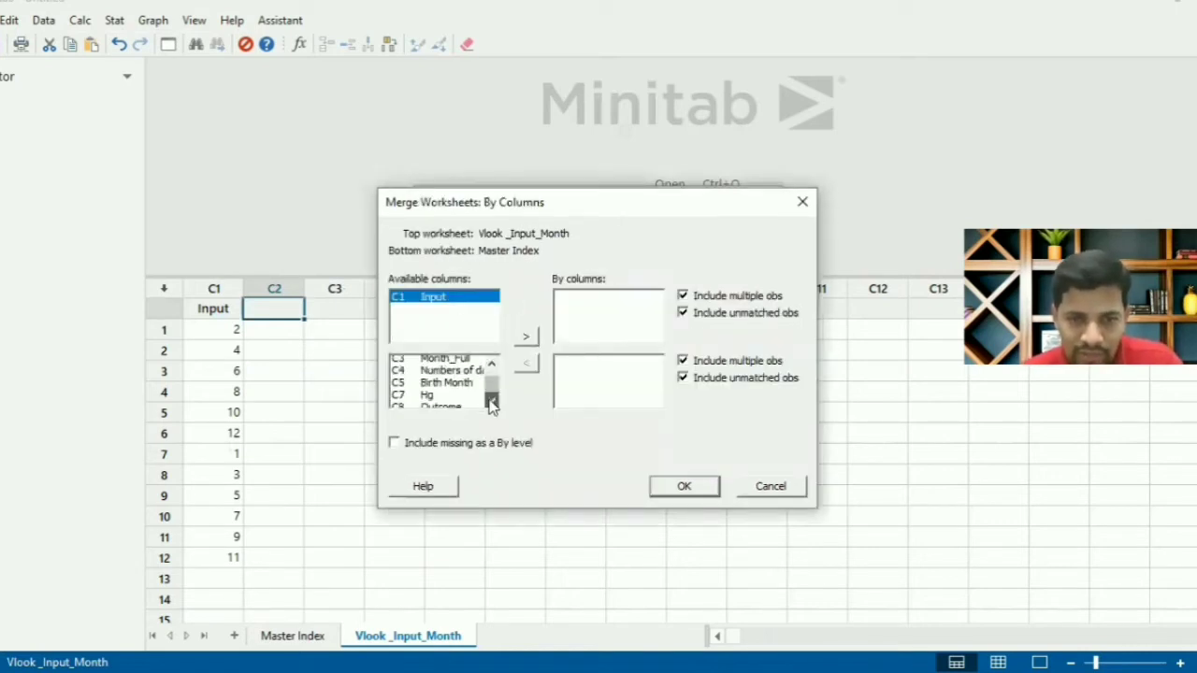
{"action": "left_click", "coordinate": [491, 401]}
{"action": "scroll", "coordinate": [447, 367], "scroll_direction": "up", "scroll_amount": 1}
{"action": "left_click", "coordinate": [447, 363]}
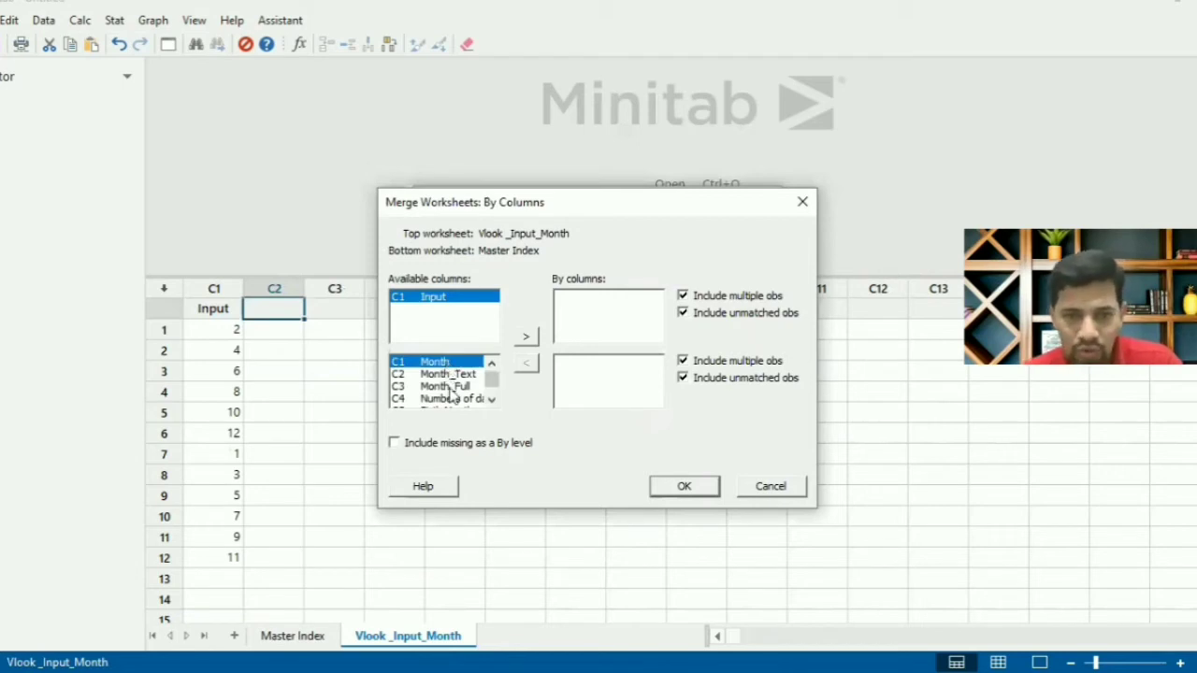
{"action": "left_click", "coordinate": [524, 338]}
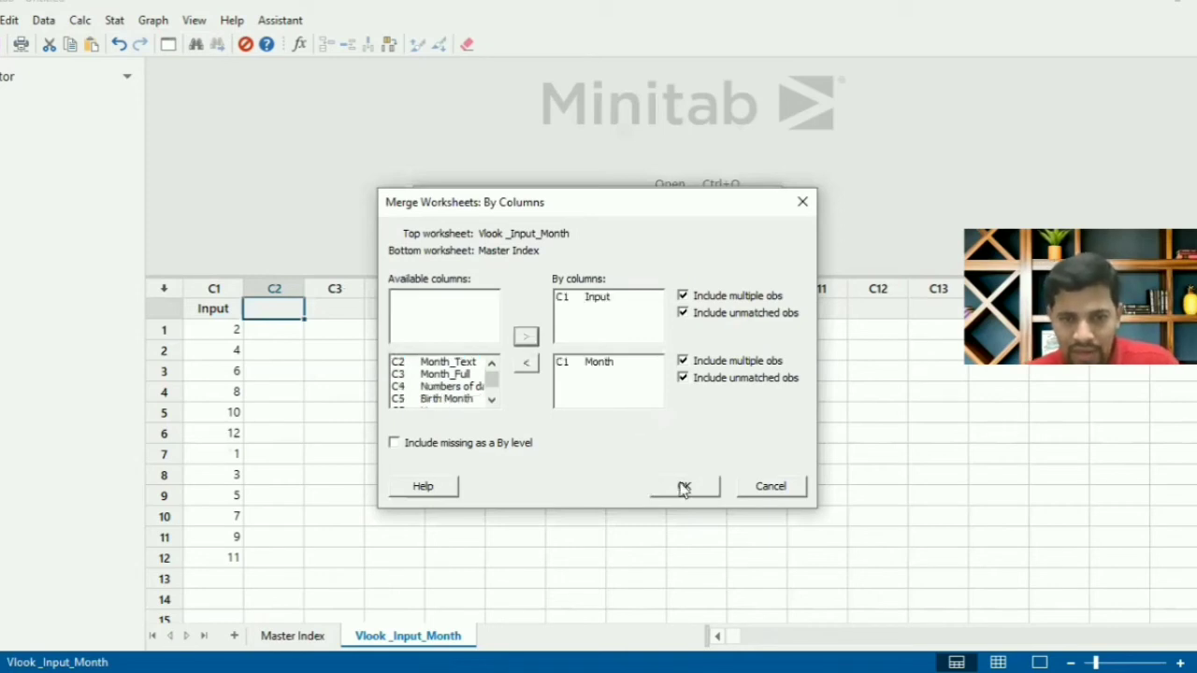
{"action": "left_click", "coordinate": [406, 446]}
{"action": "left_click", "coordinate": [684, 486]}
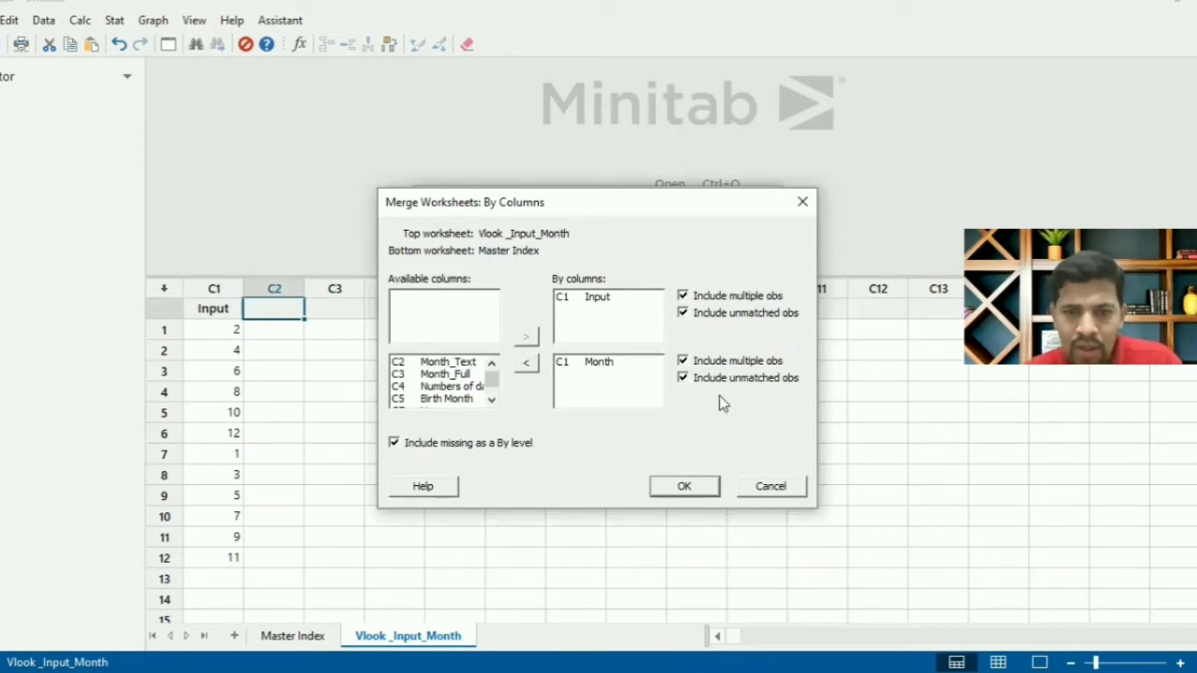
Step: Review the columns included in the merge and exclude all Master Index columns
{"action": "left_click", "coordinate": [722, 356]}
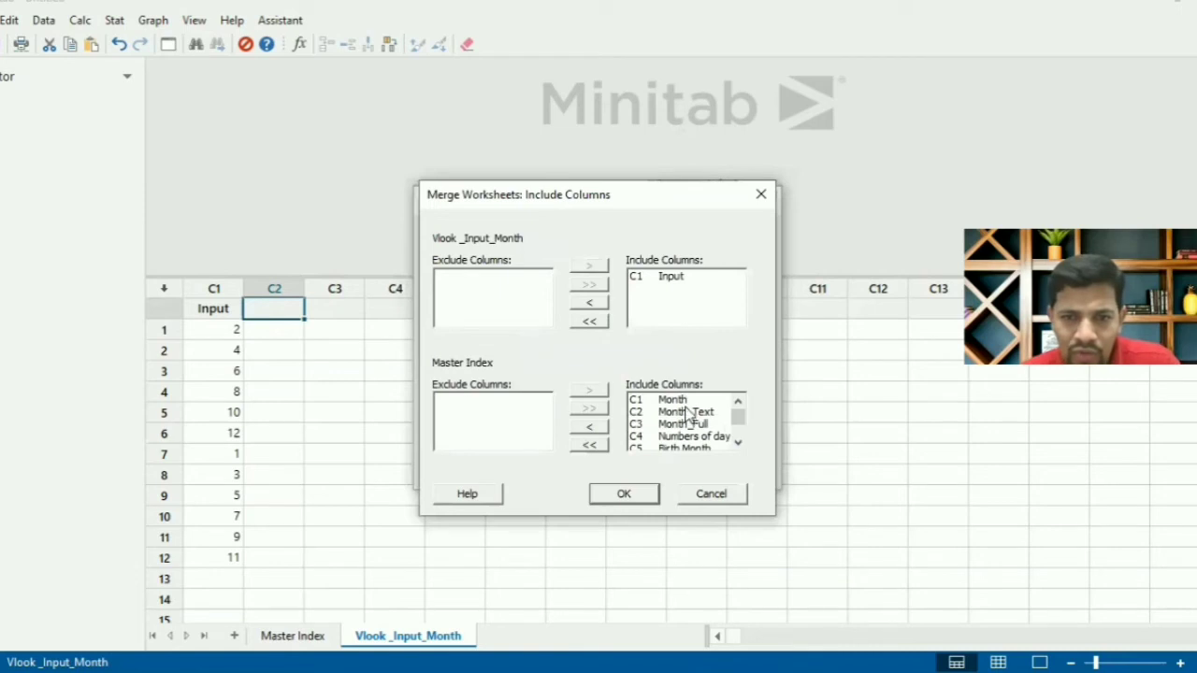
{"action": "left_click", "coordinate": [687, 415]}
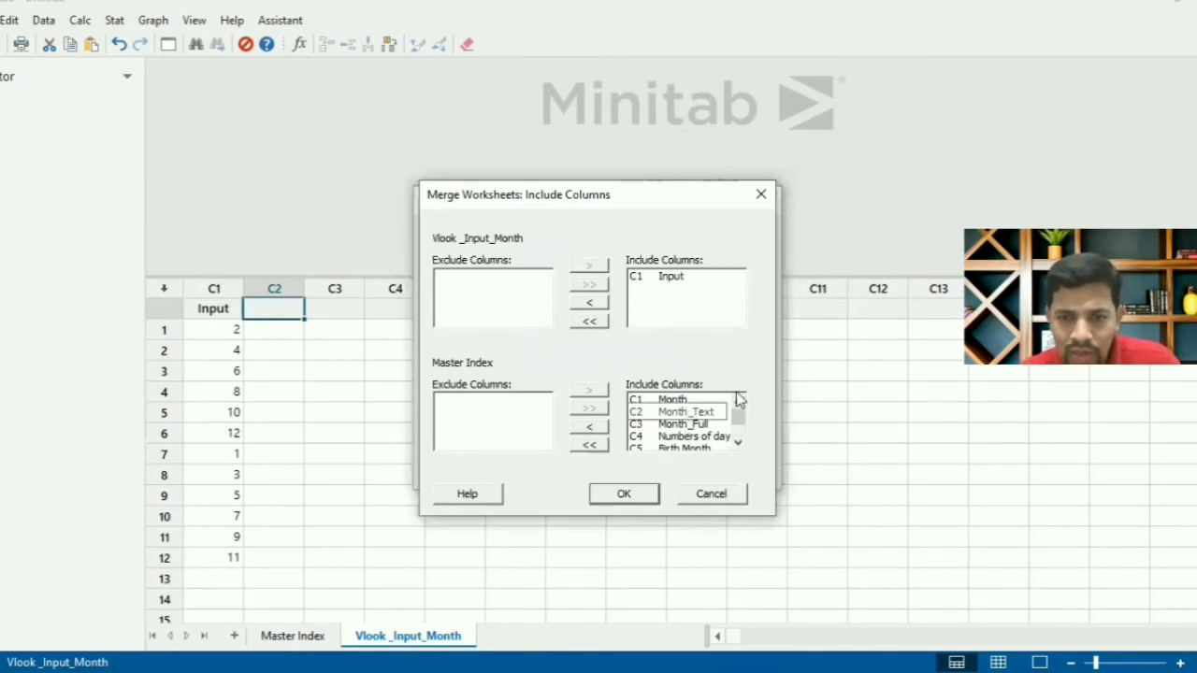
{"action": "scroll", "coordinate": [735, 447], "scroll_direction": "down", "scroll_amount": 1}
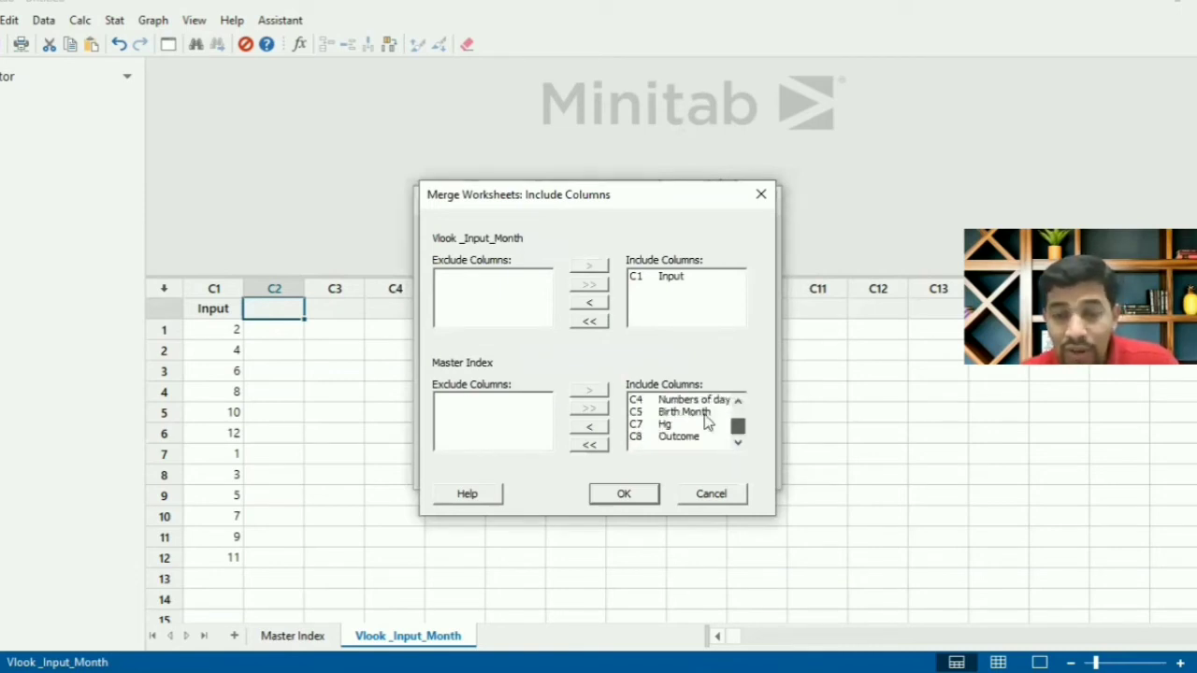
{"action": "scroll", "coordinate": [708, 419], "scroll_direction": "up", "scroll_amount": 1}
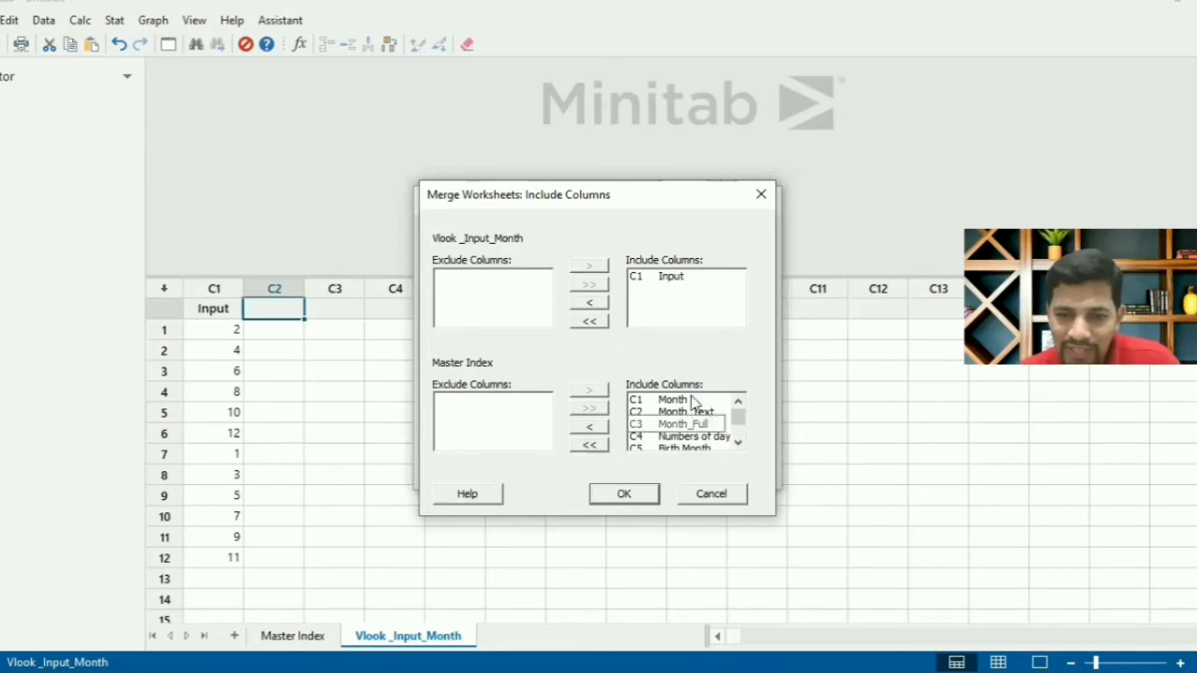
{"action": "left_click", "coordinate": [593, 441]}
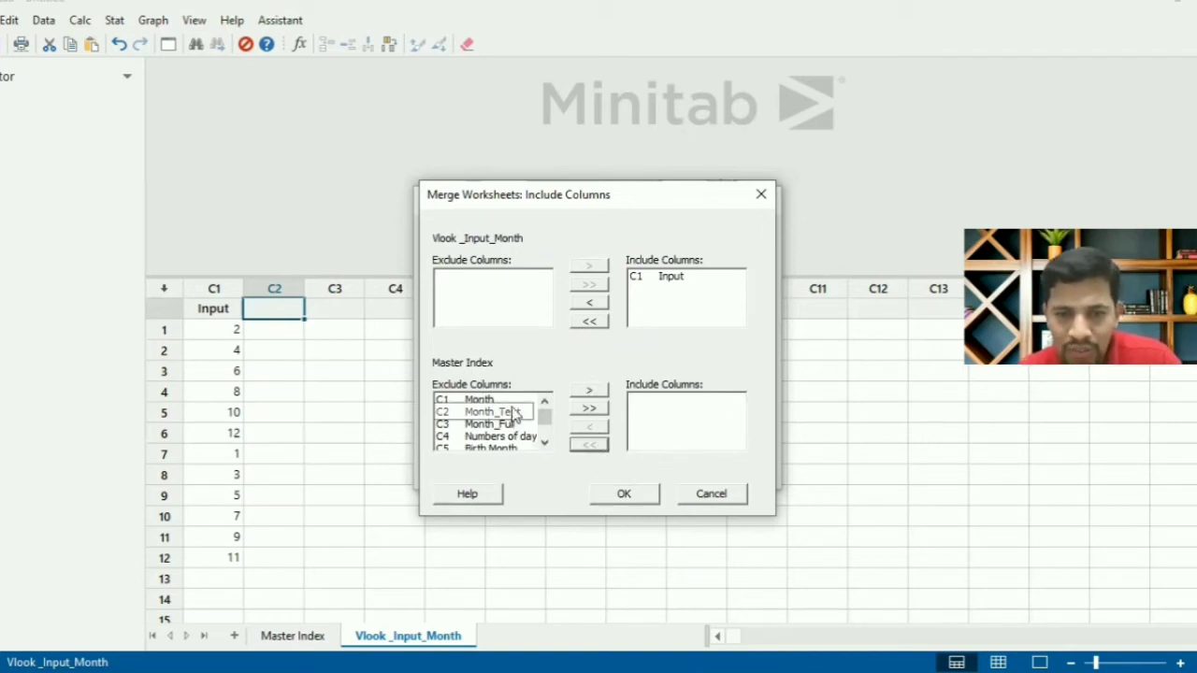
Step: Include the Master Index columns Month_Text, Month_Full and Numbers of days in the merged worksheet
{"action": "left_click", "coordinate": [528, 414]}
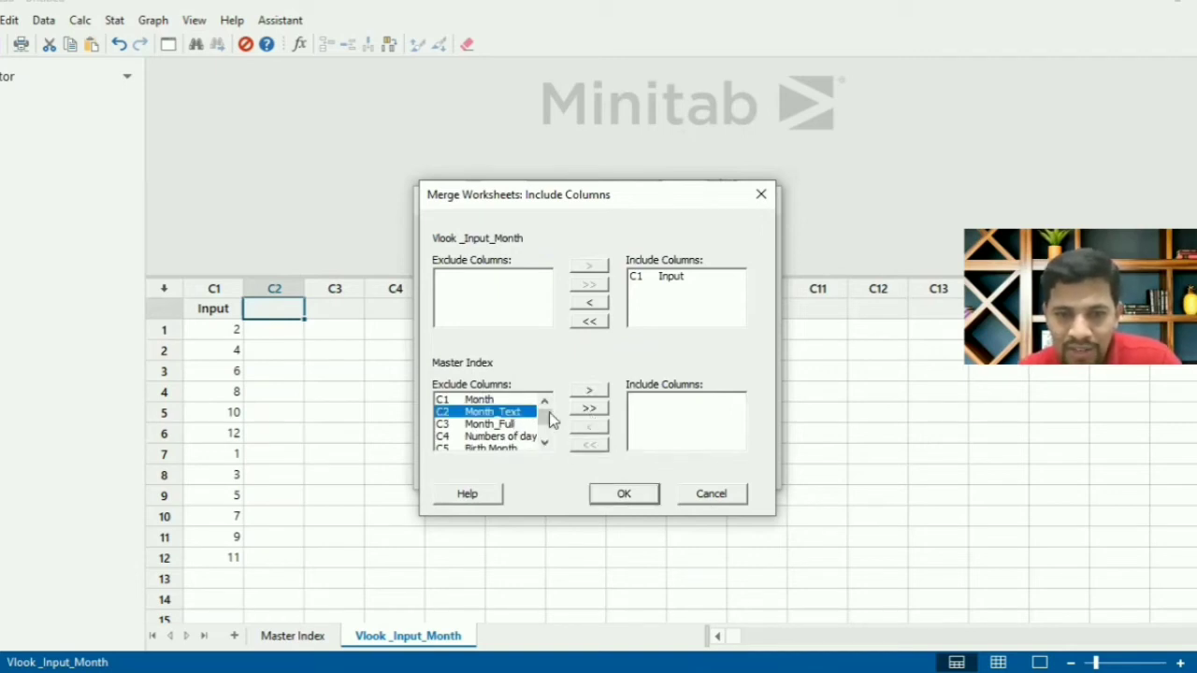
{"action": "left_click", "coordinate": [589, 391]}
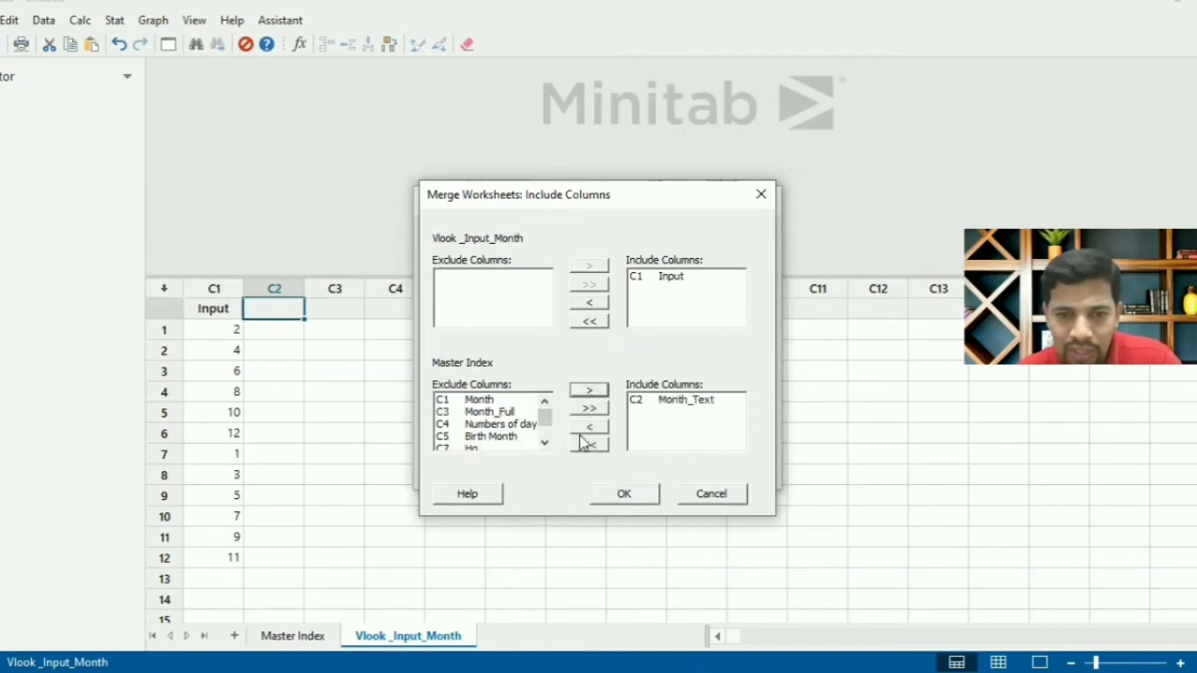
{"action": "left_click", "coordinate": [520, 413]}
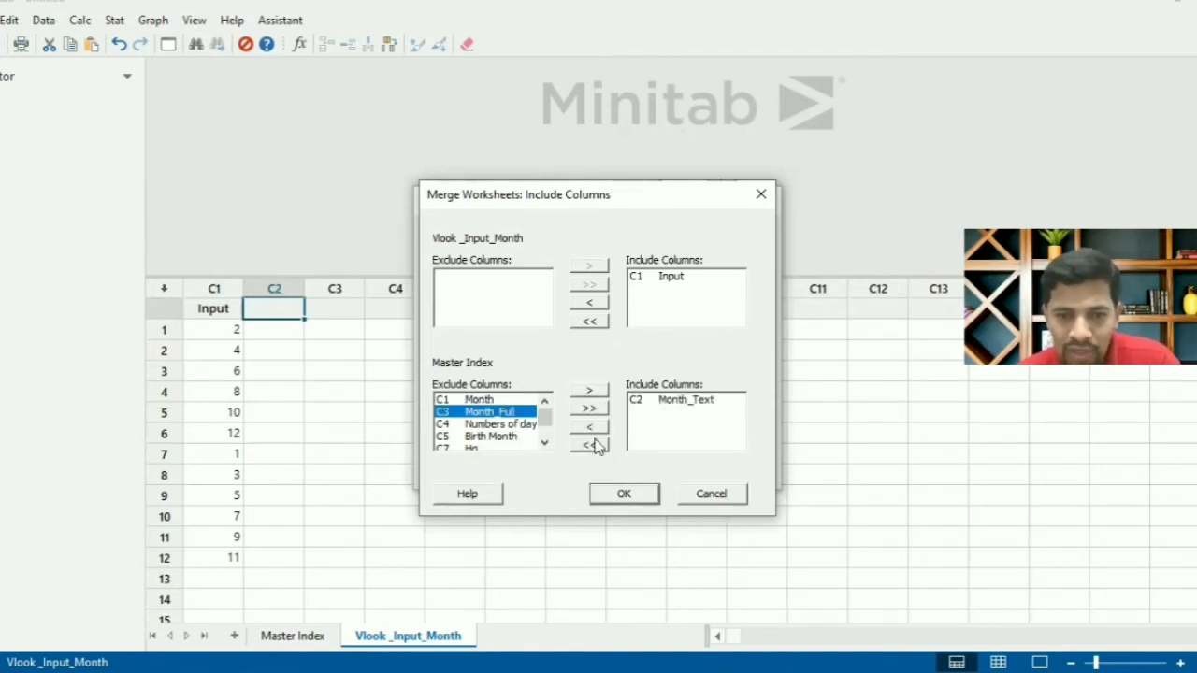
{"action": "left_click", "coordinate": [589, 392]}
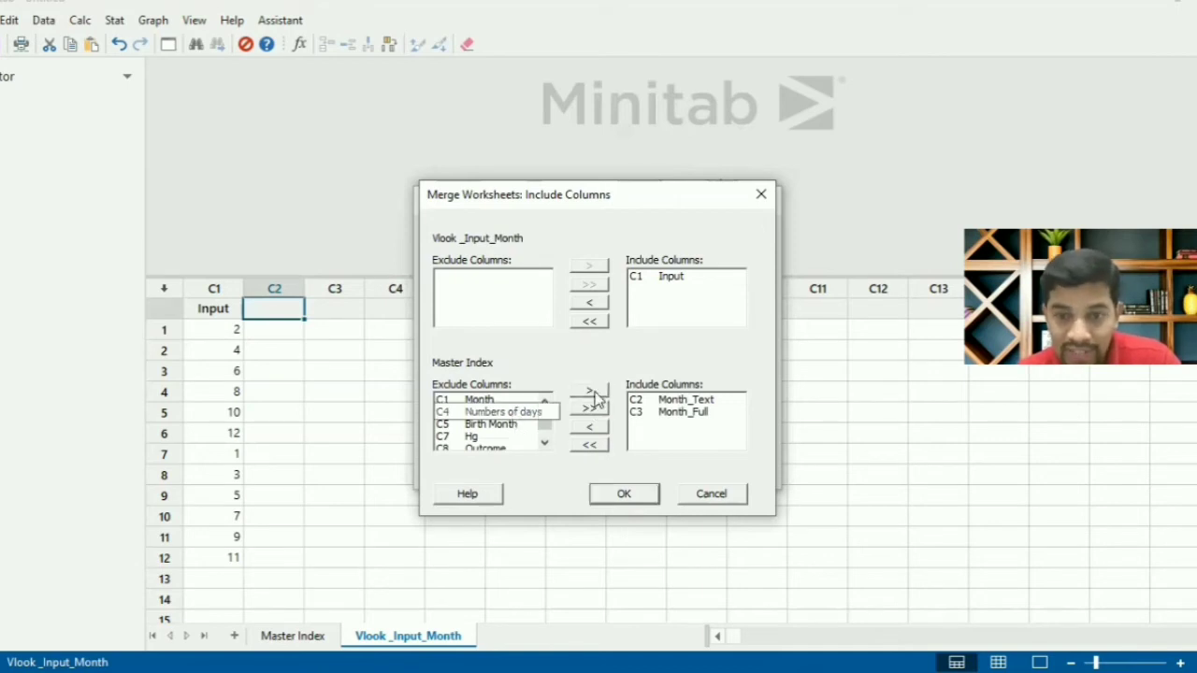
{"action": "left_click", "coordinate": [596, 394]}
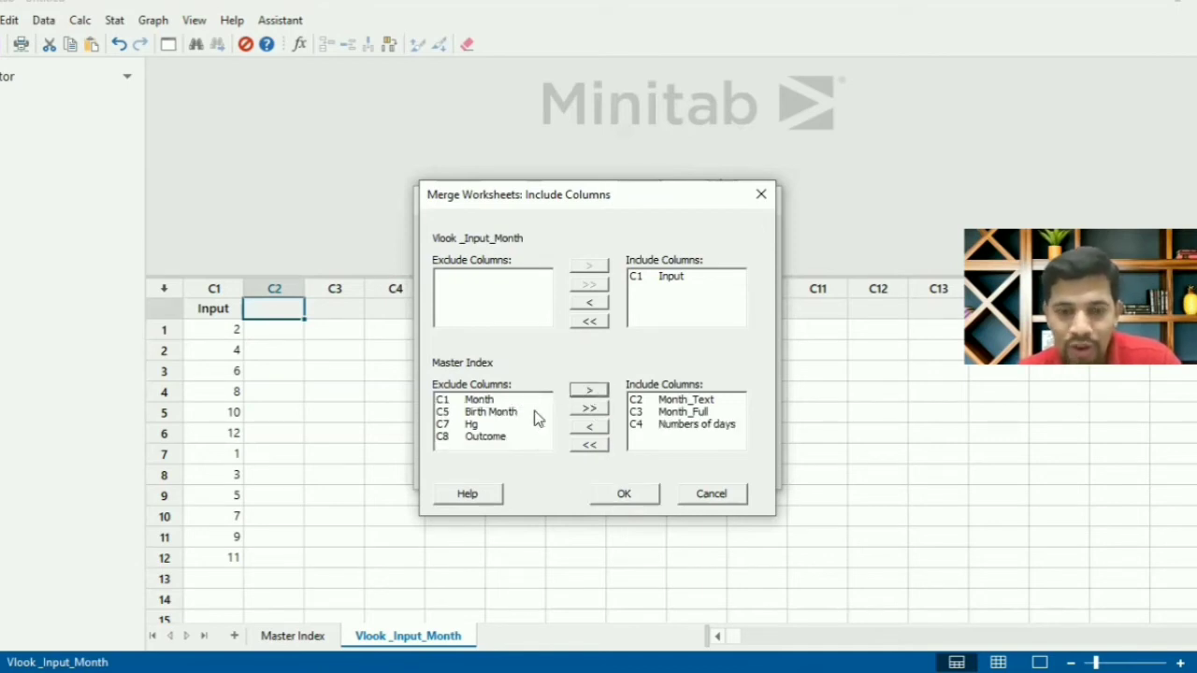
{"action": "left_click", "coordinate": [630, 498]}
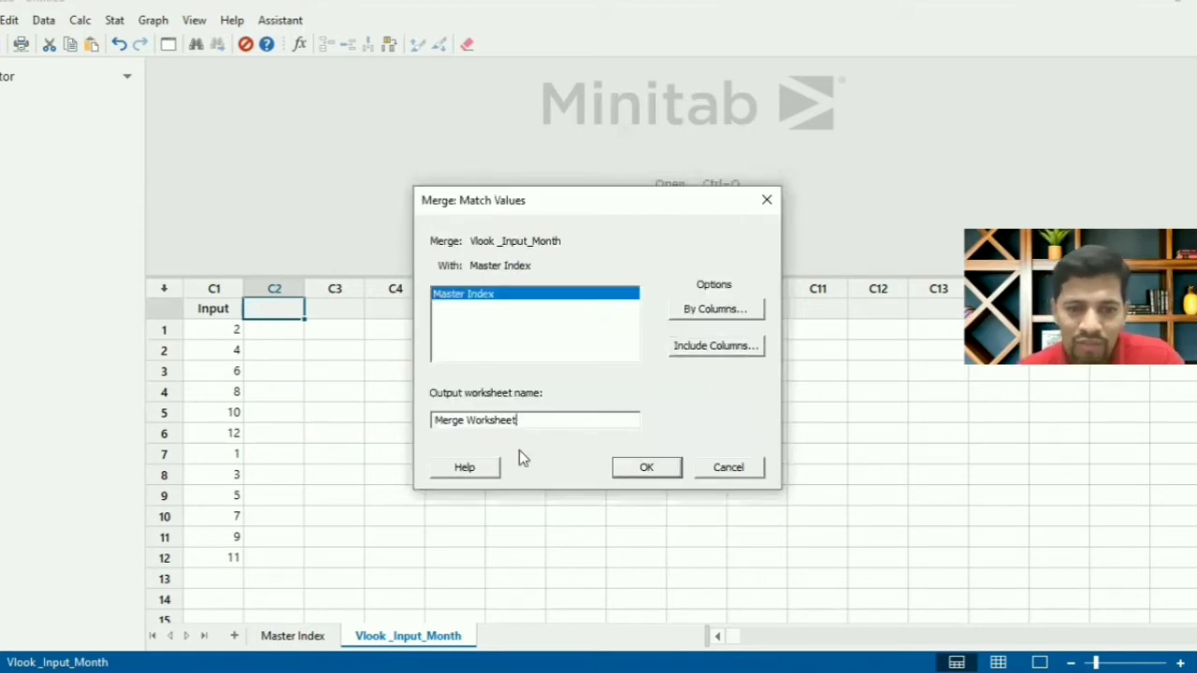
Step: Set the output worksheet name to MT-Vlook-Month(reults)
{"action": "key", "text": "ctrl+a"}
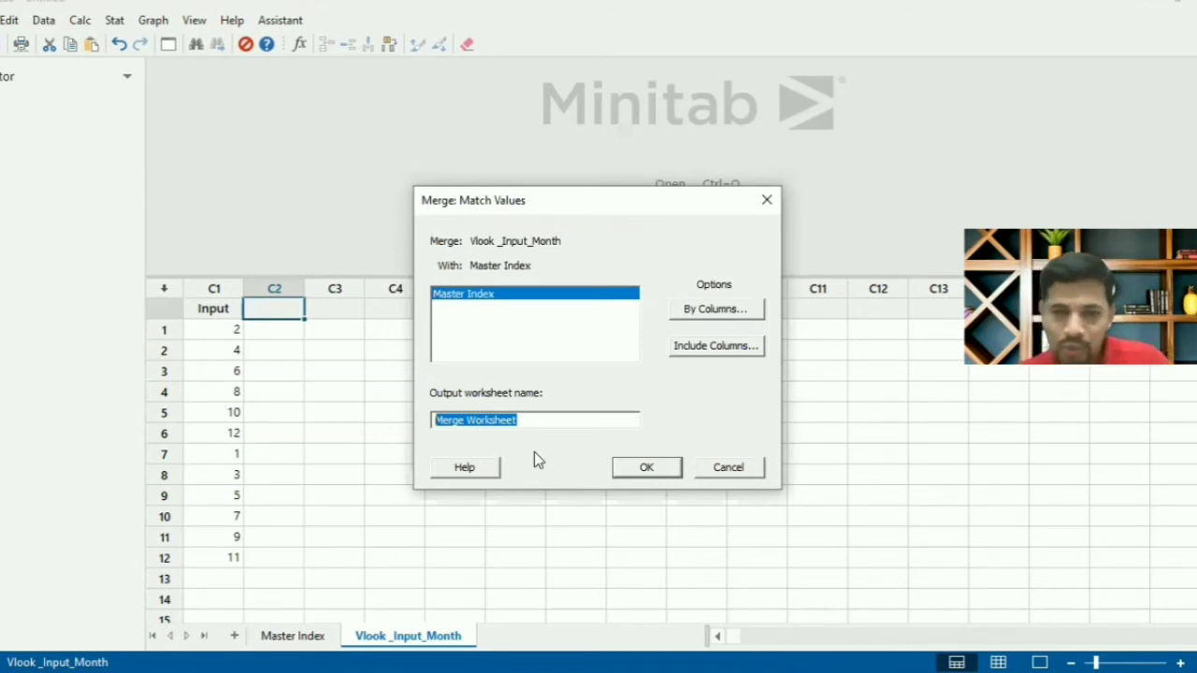
{"action": "key", "text": "BackSpace"}
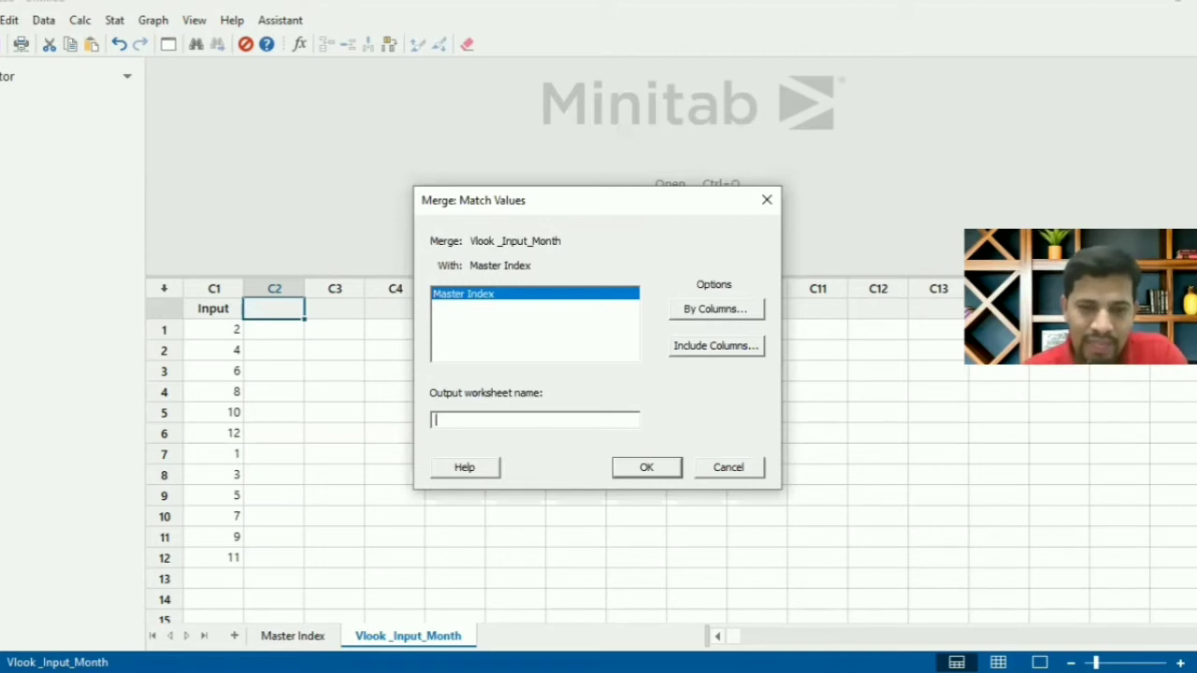
{"action": "type", "text": "MT"}
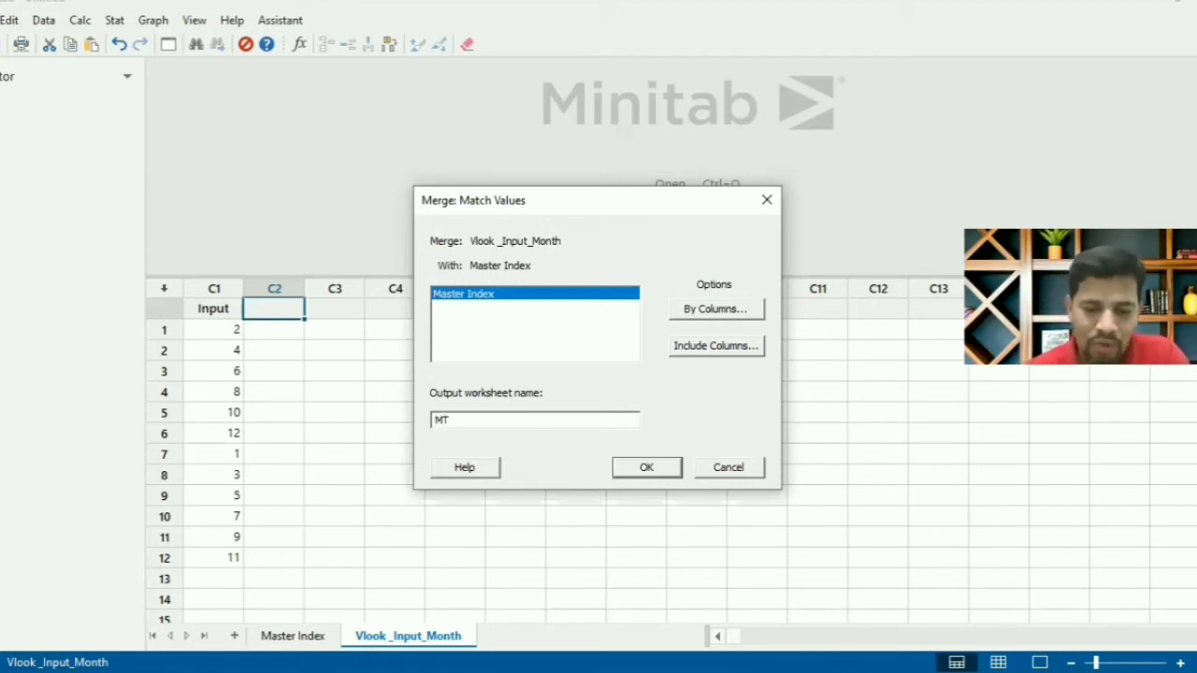
{"action": "type", "text": "-Vlook"}
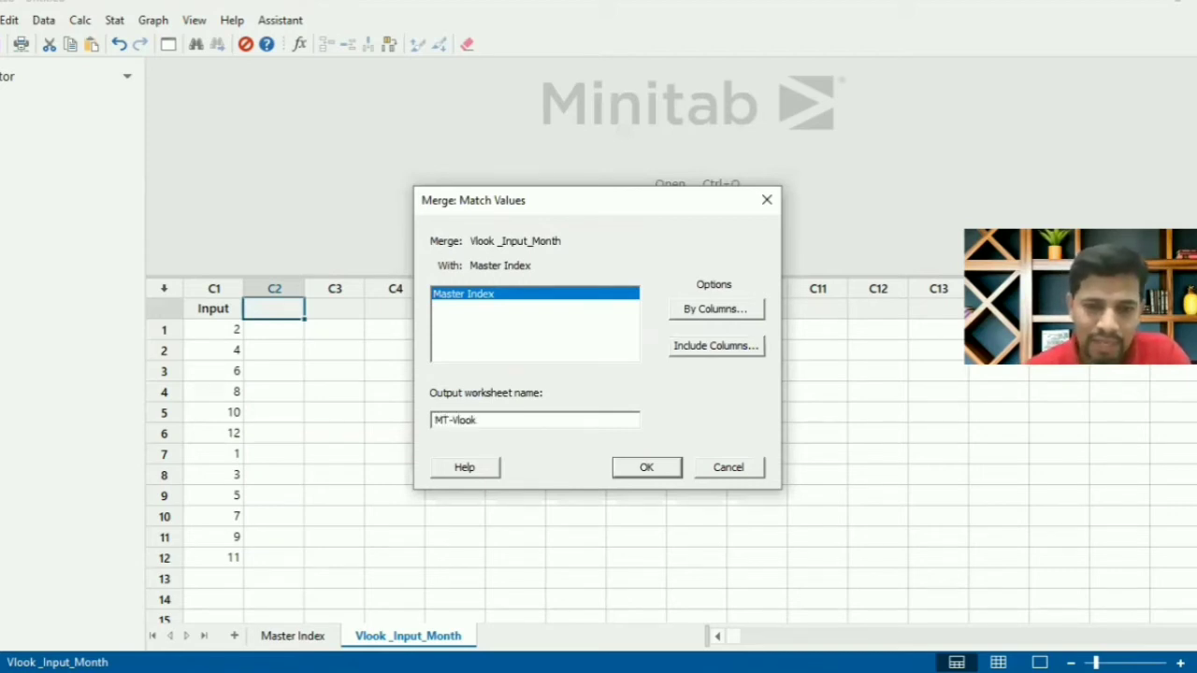
{"action": "type", "text": "-Mont"}
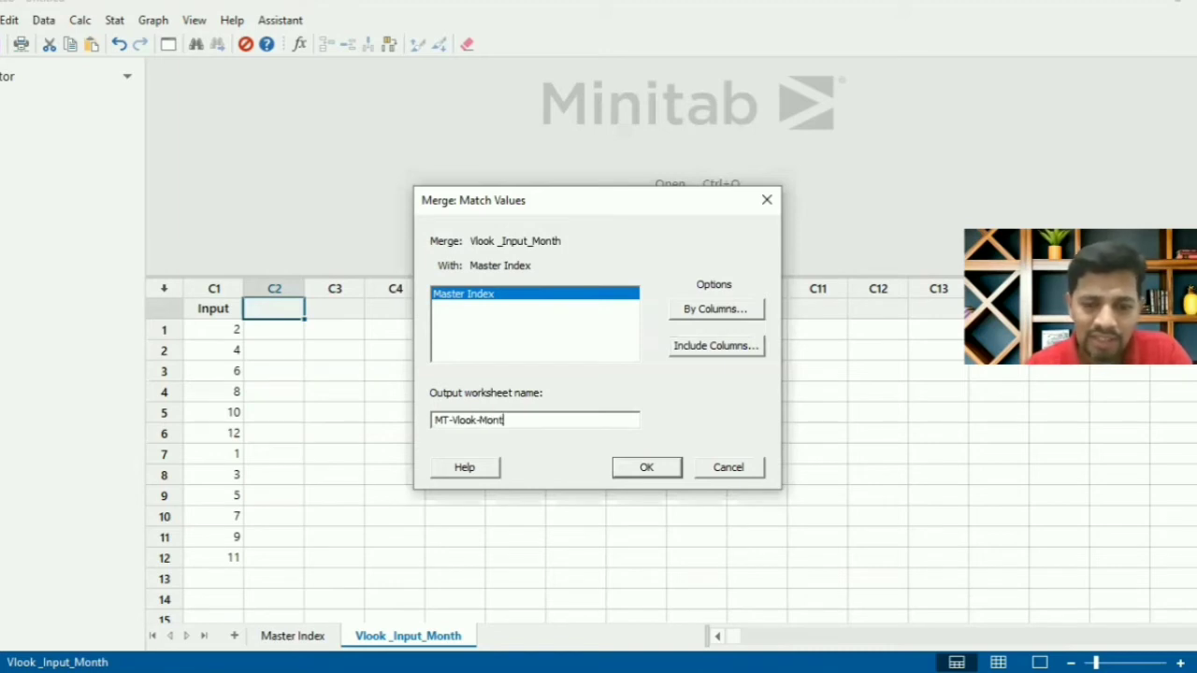
{"action": "type", "text": "h(re"}
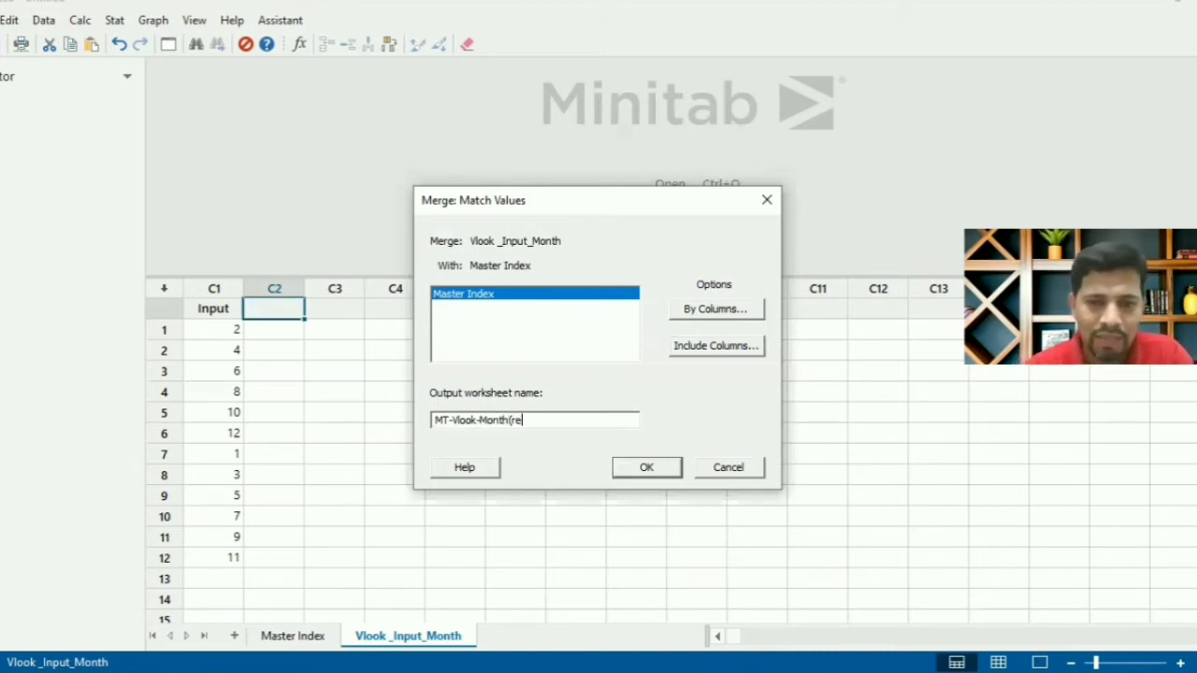
{"action": "type", "text": "ults)"}
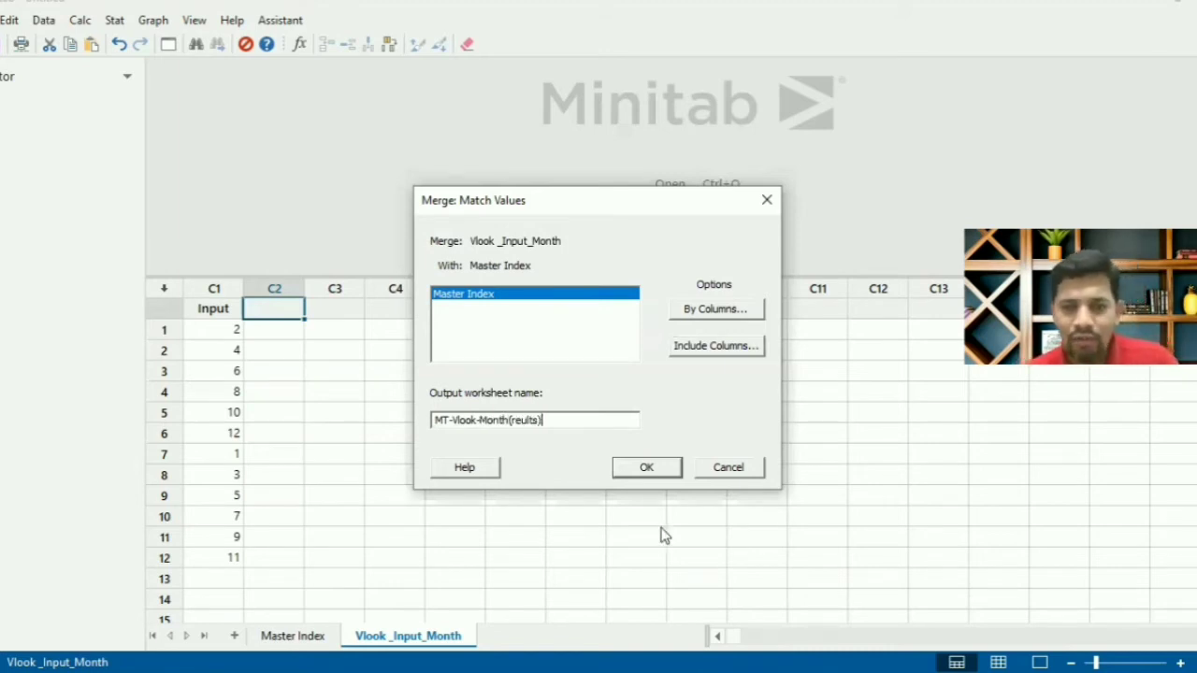
Step: Run the merge and compare the resulting worksheet with the Input values in Vlook _Input_Month
{"action": "left_click", "coordinate": [647, 469]}
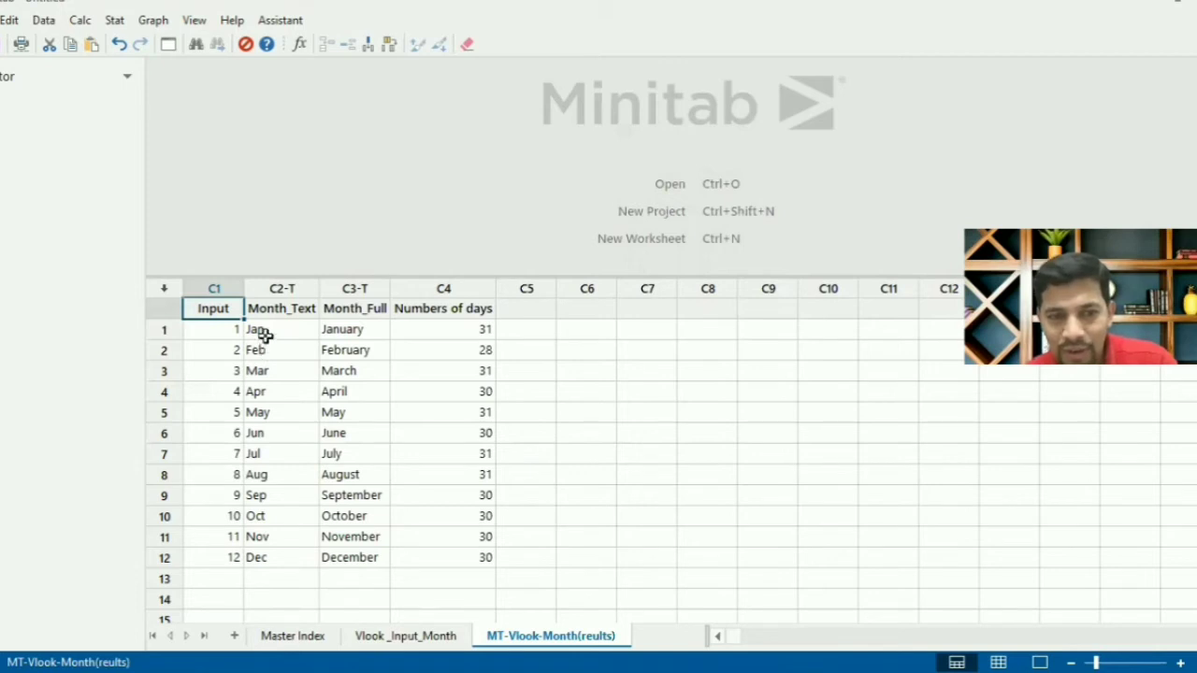
{"action": "left_click", "coordinate": [436, 638]}
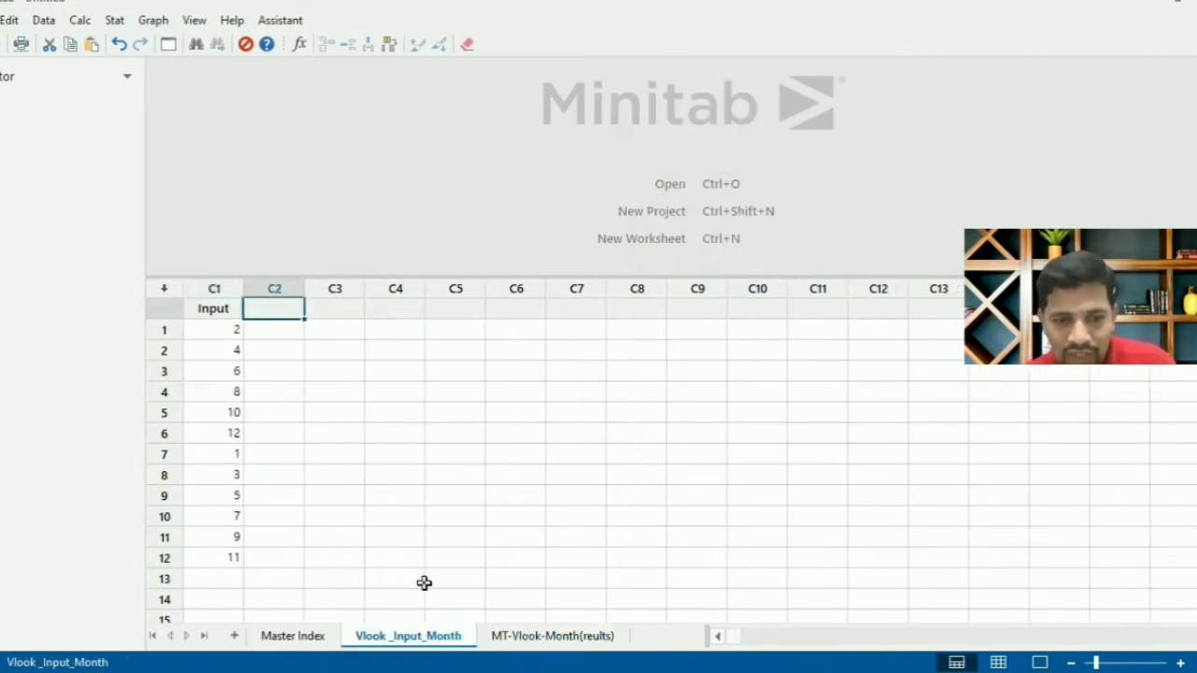
{"action": "left_click", "coordinate": [522, 638]}
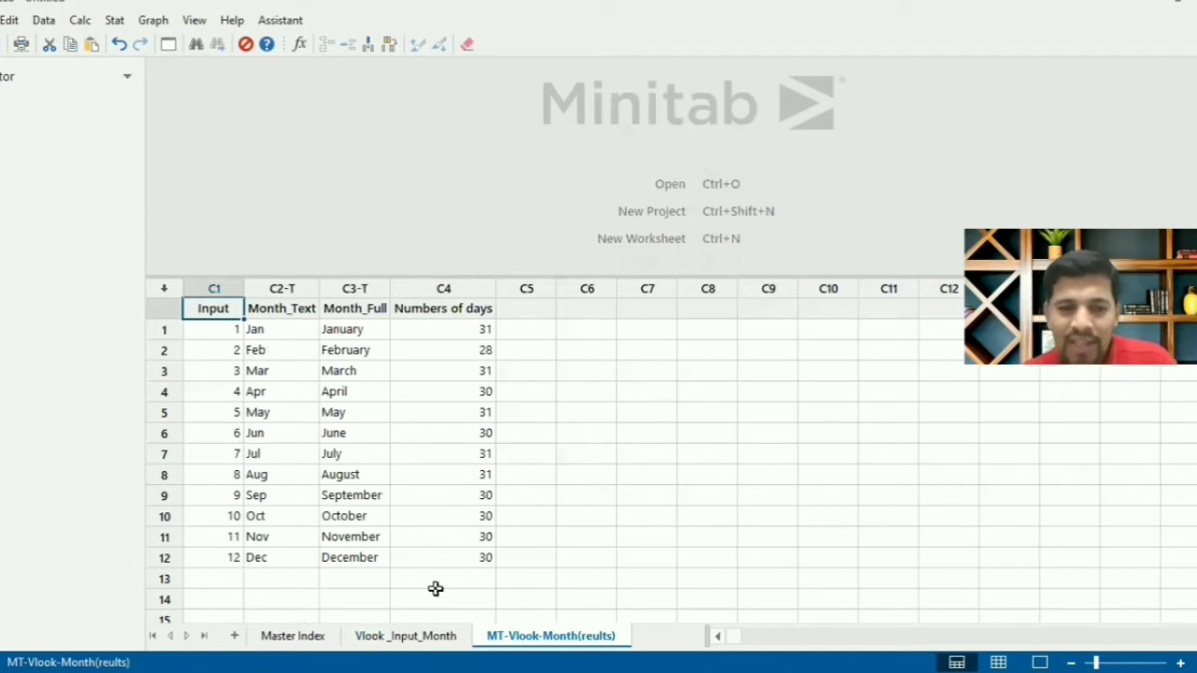
Step: In the Vlook _Input_Month worksheet, set row 1 of the Input column to 13 and rows 2 to 4 to 12
{"action": "left_click", "coordinate": [435, 636]}
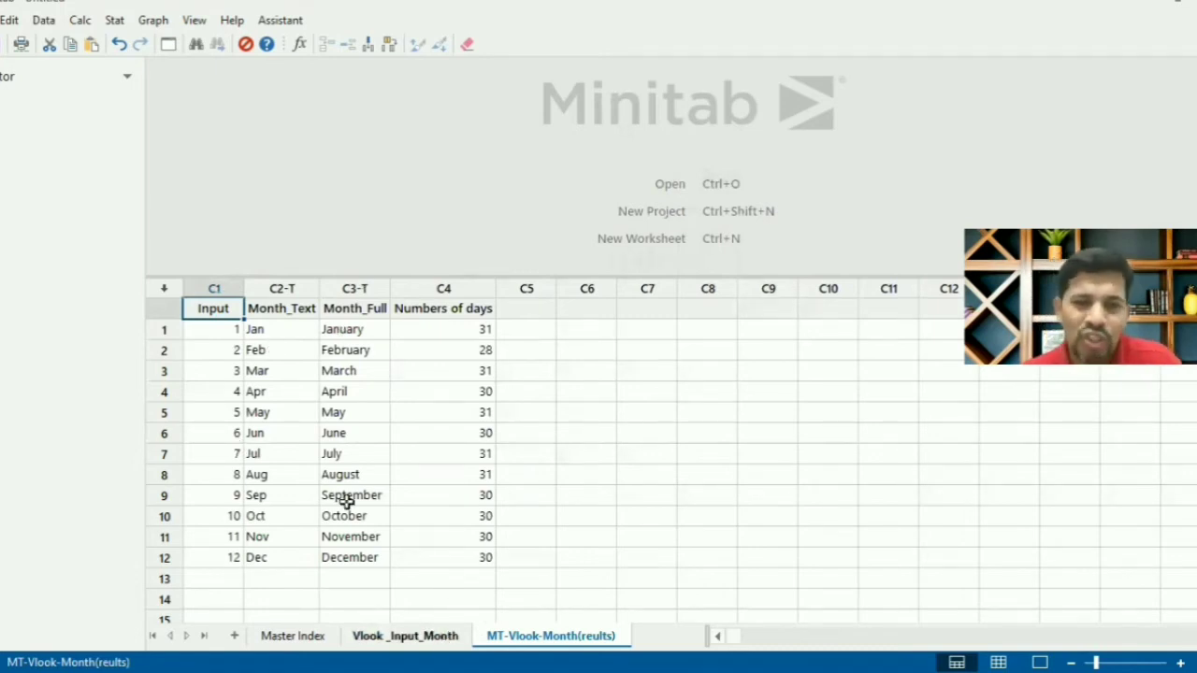
{"action": "left_click", "coordinate": [214, 332]}
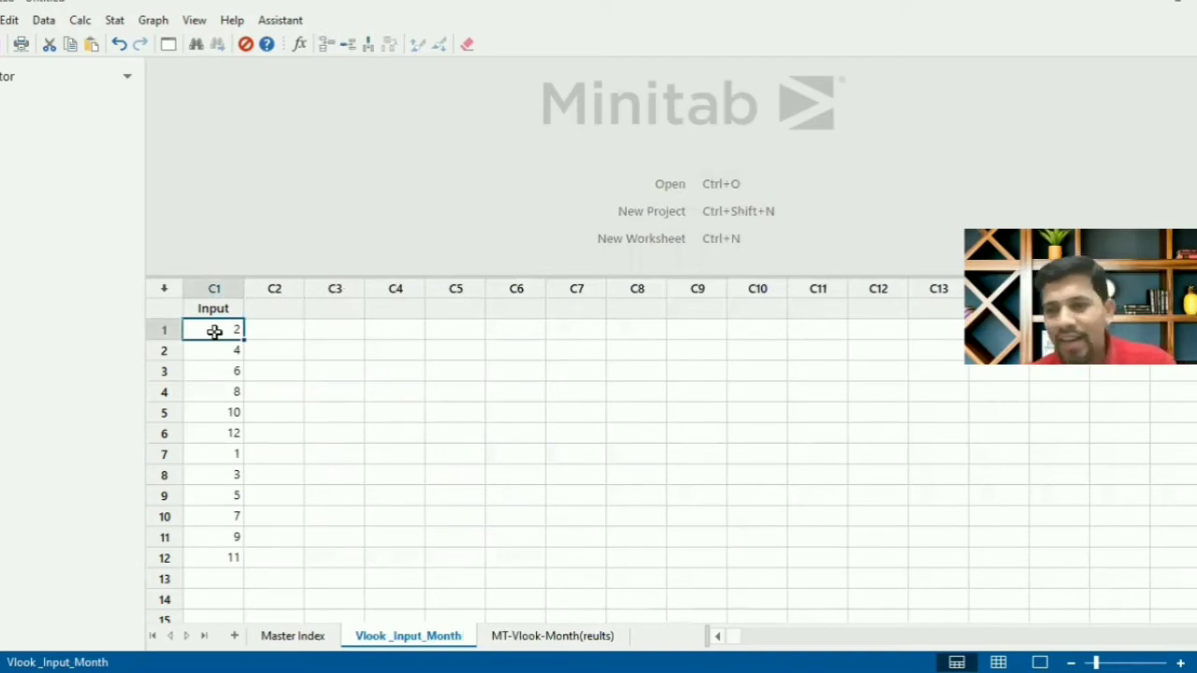
{"action": "type", "text": "1"}
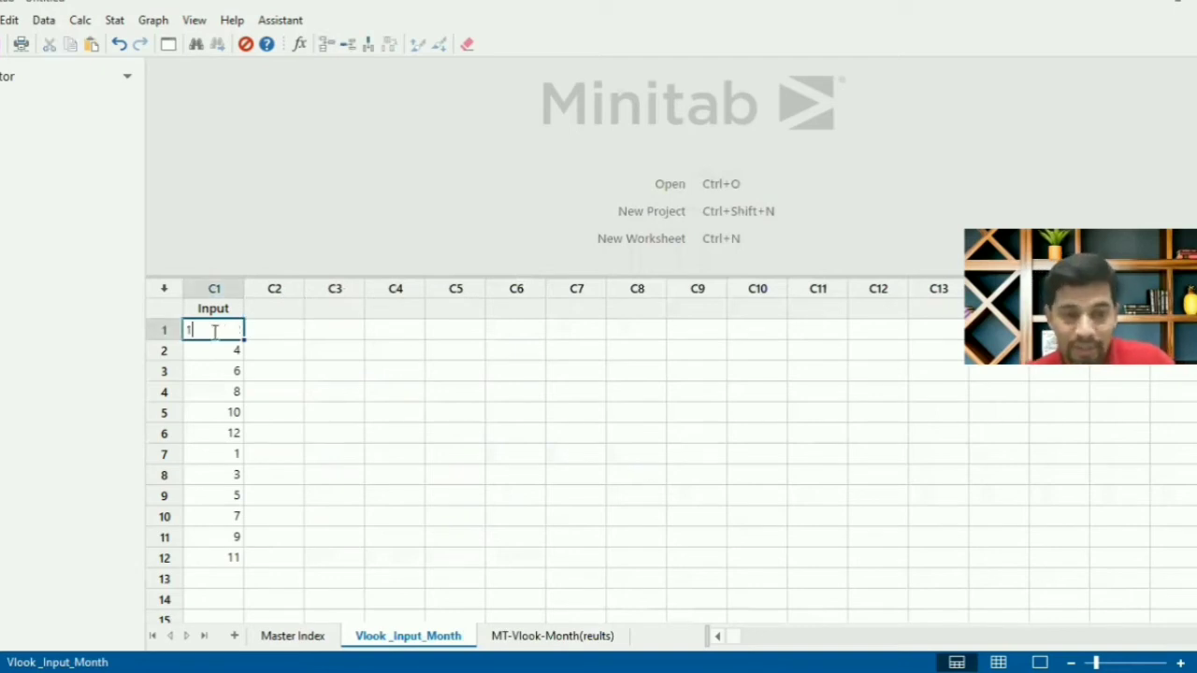
{"action": "type", "text": "3"}
{"action": "key", "text": "Return"}
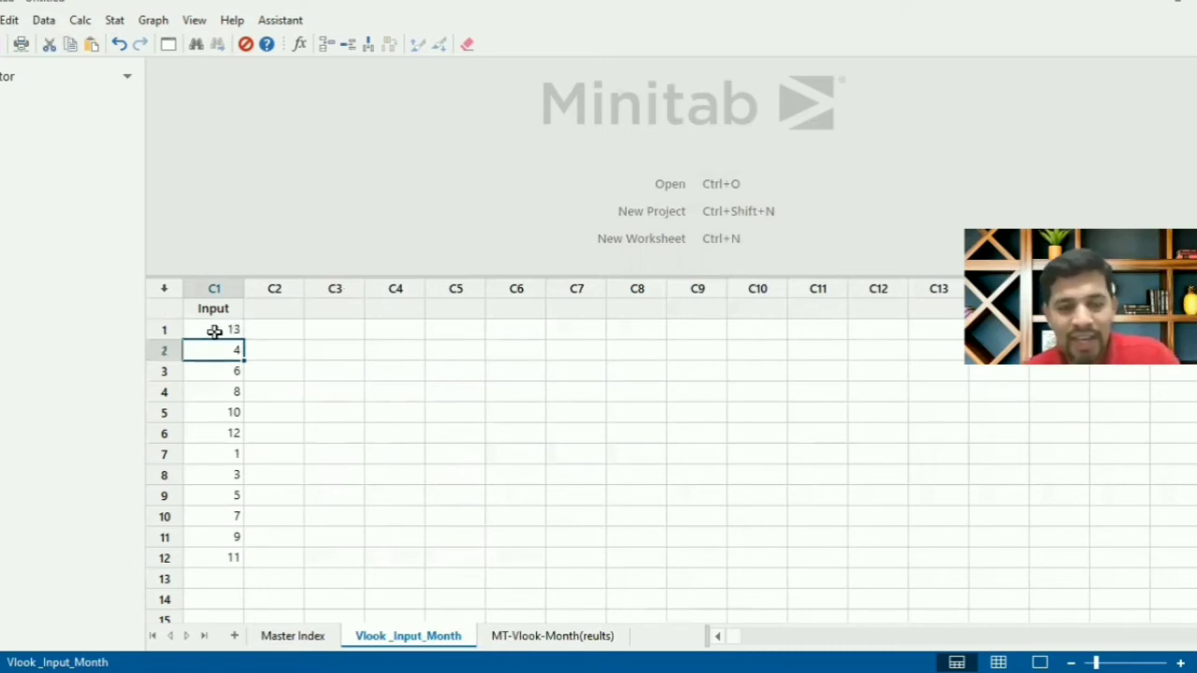
{"action": "type", "text": "12"}
{"action": "key", "text": "Return"}
{"action": "type", "text": "12"}
{"action": "key", "text": "Return"}
{"action": "type", "text": "12"}
{"action": "key", "text": "Return"}
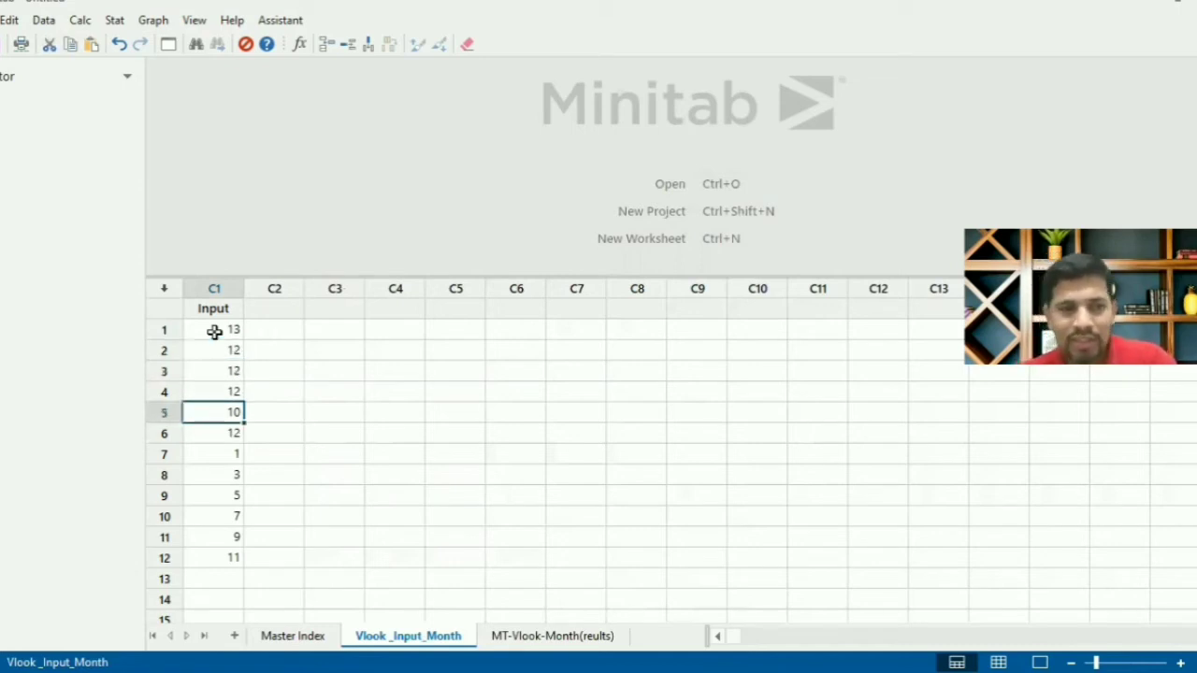
Step: Delete the MT-Vlook-Month(reults) worksheet without saving it
{"action": "left_click", "coordinate": [45, 22]}
{"action": "mouse_move", "coordinate": [92, 111]}
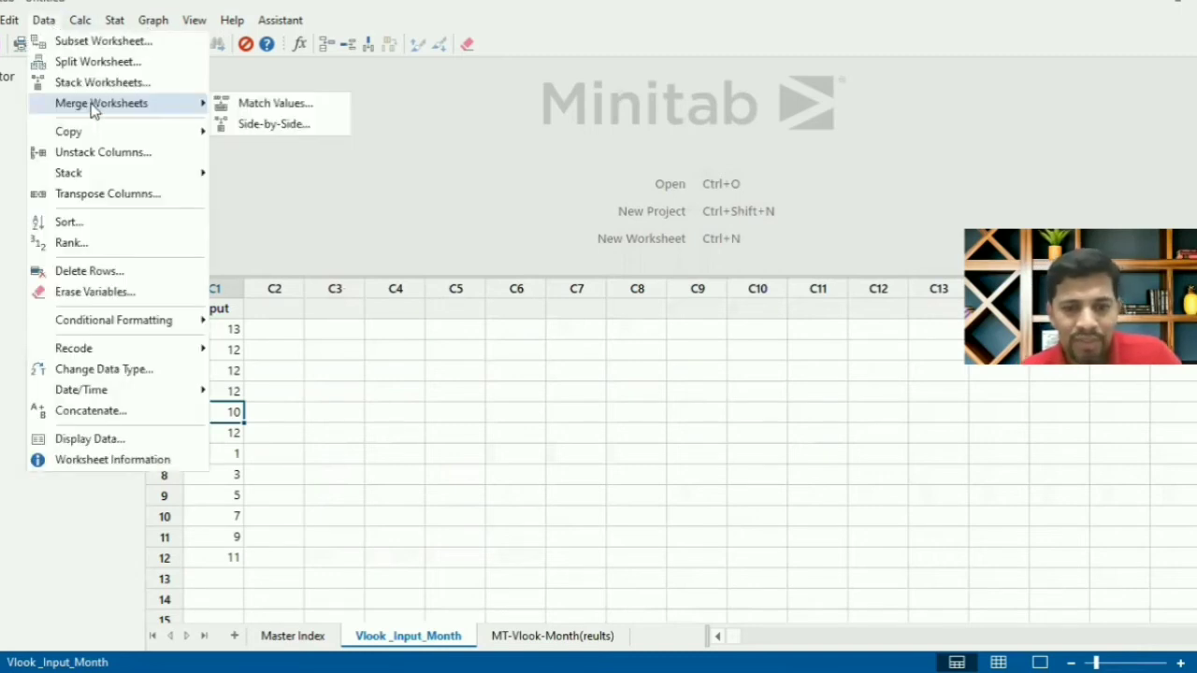
{"action": "left_click", "coordinate": [465, 597]}
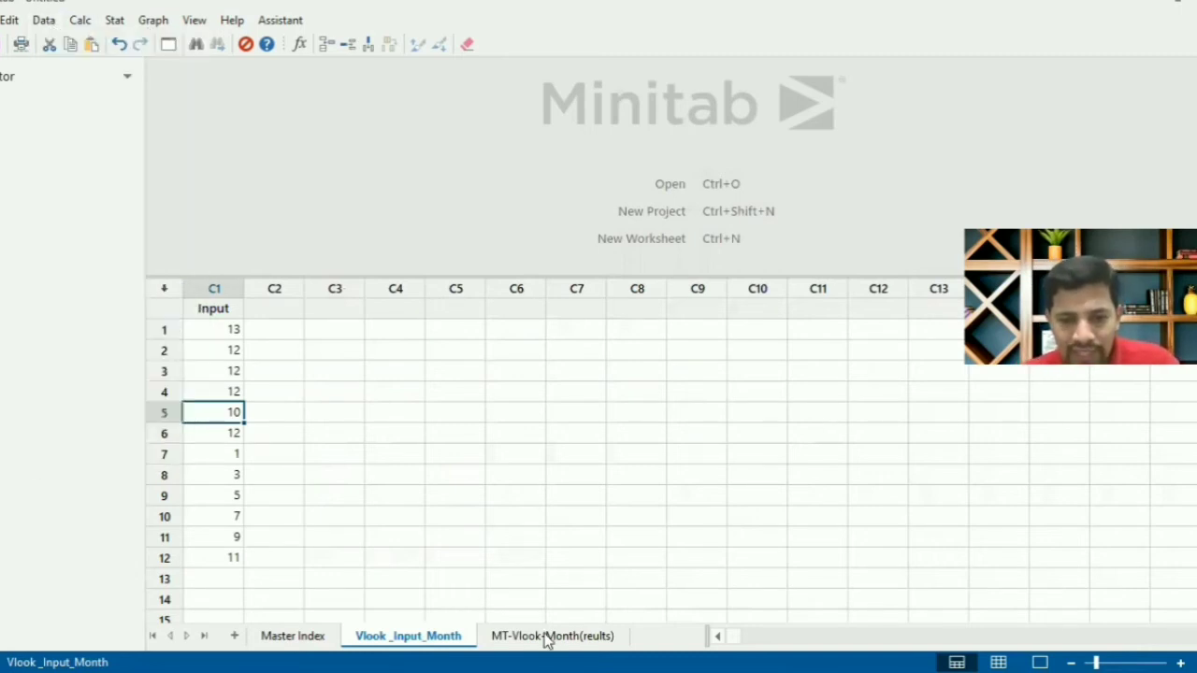
{"action": "right_click", "coordinate": [547, 639]}
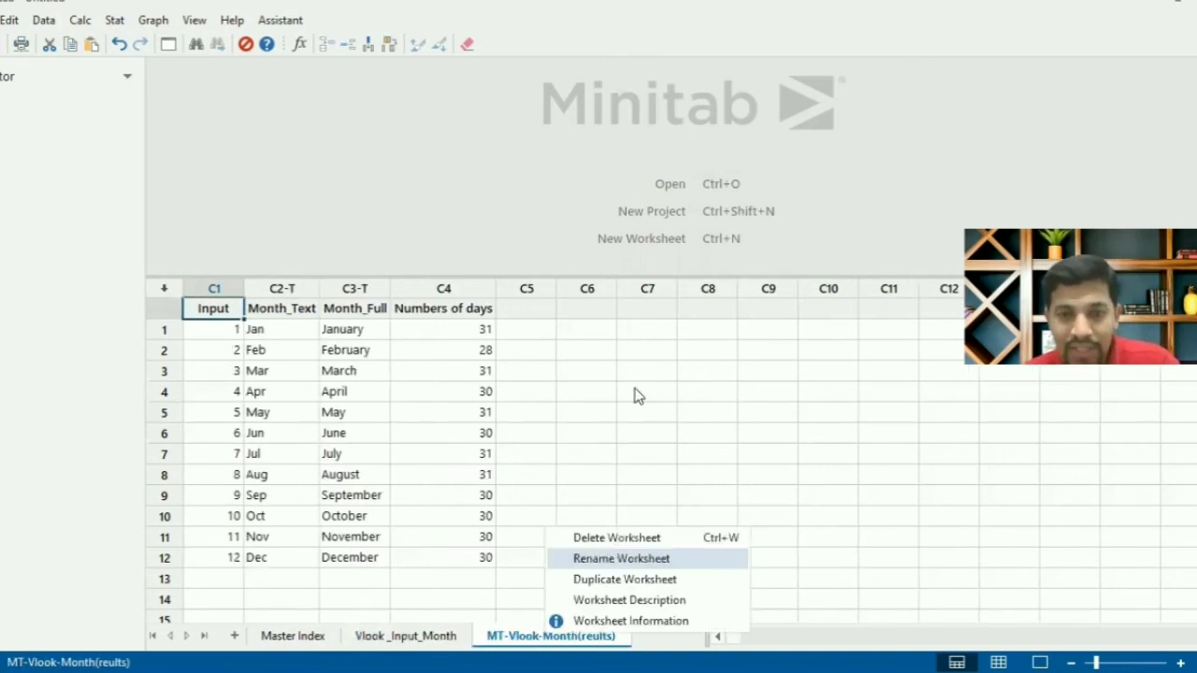
{"action": "left_click", "coordinate": [617, 538]}
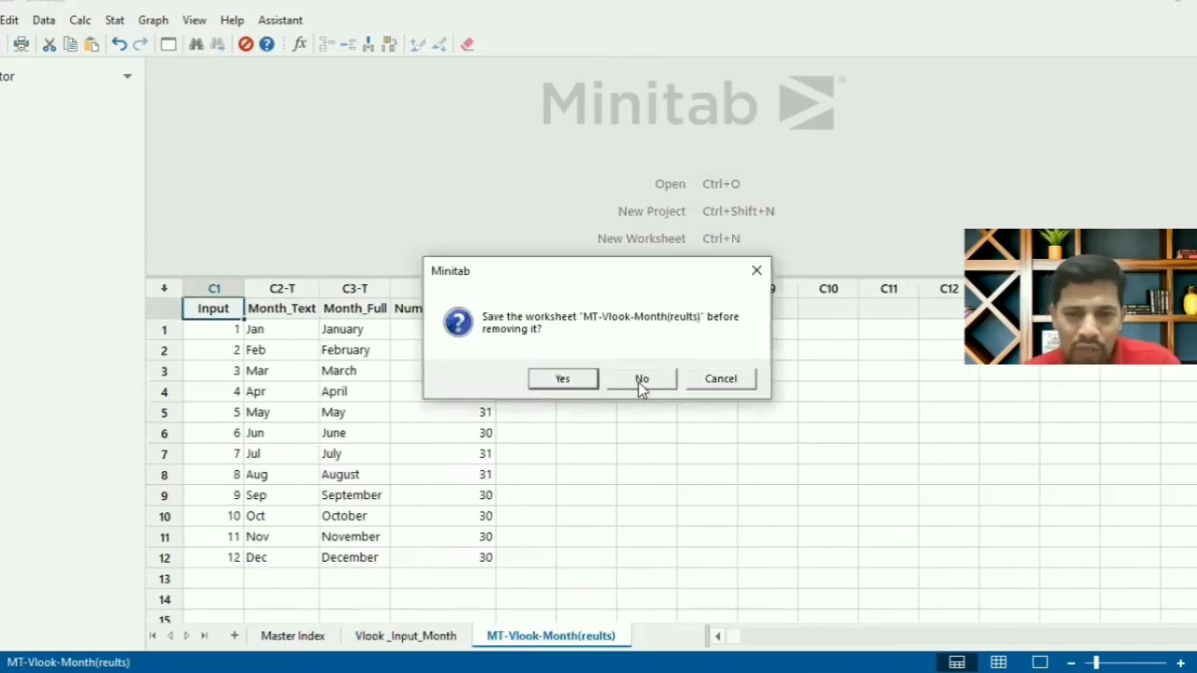
{"action": "left_click", "coordinate": [642, 380]}
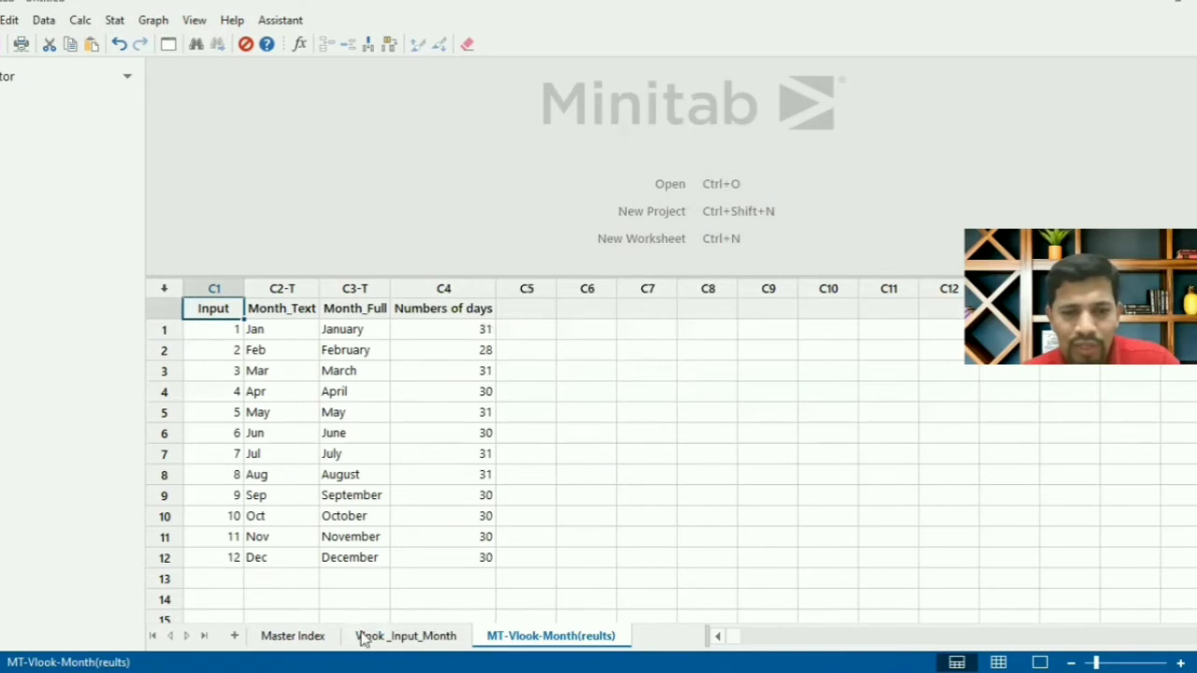
Step: Set up a match-values merge of Vlook _Input_Month with Master Index by columns Input and Month, including missing as a By level
{"action": "left_click", "coordinate": [222, 331]}
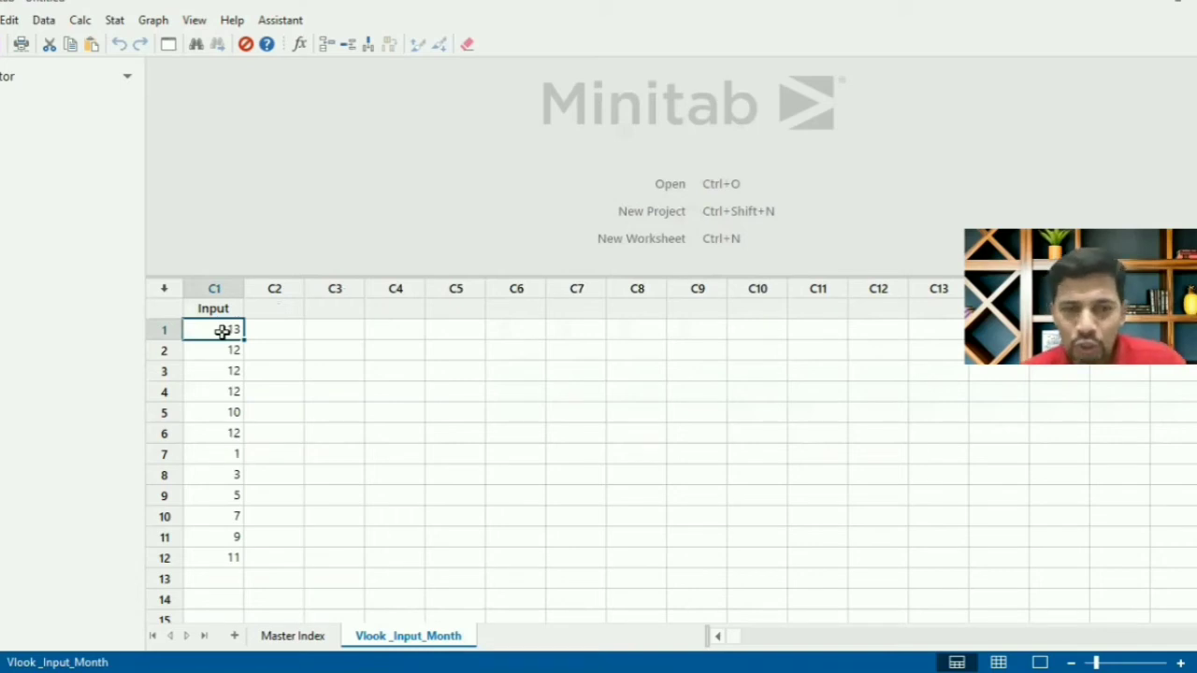
{"action": "left_click", "coordinate": [80, 20]}
{"action": "mouse_move", "coordinate": [43, 19]}
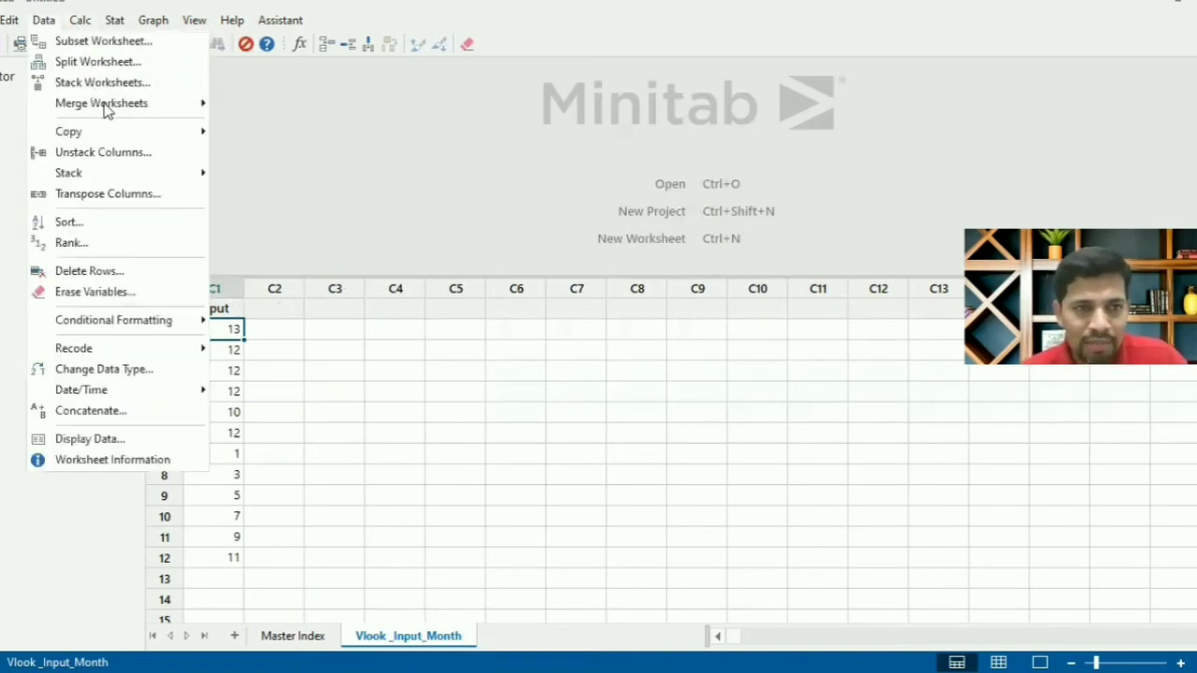
{"action": "left_click", "coordinate": [276, 105]}
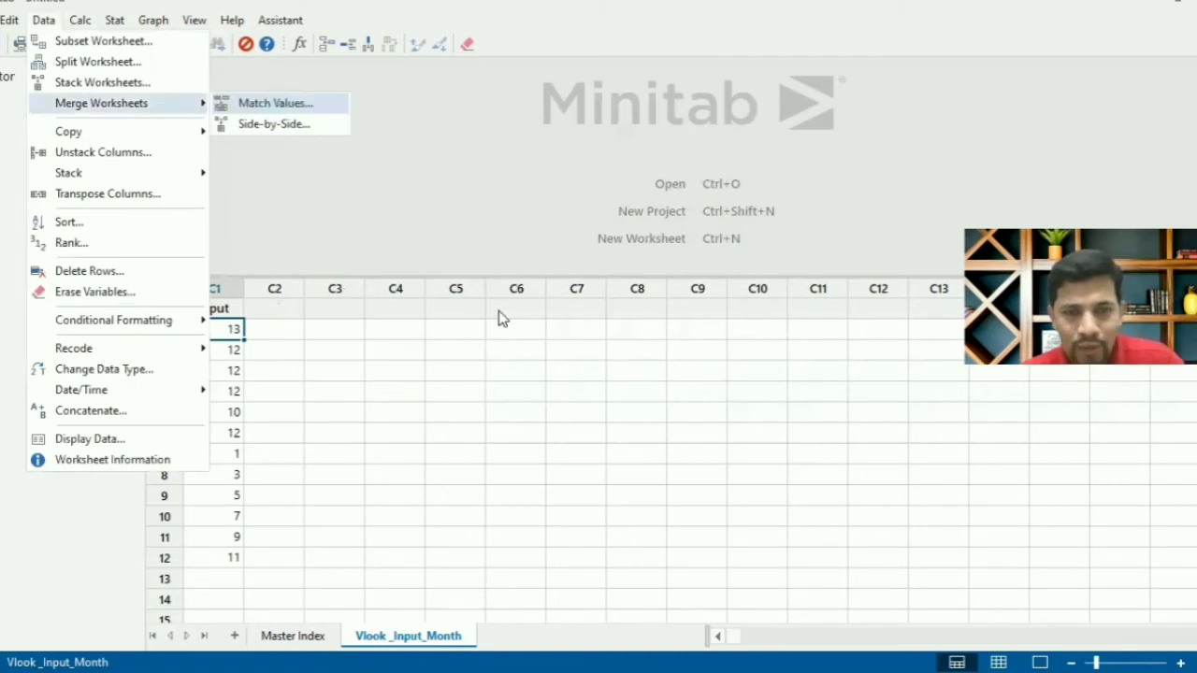
{"action": "left_click", "coordinate": [716, 308]}
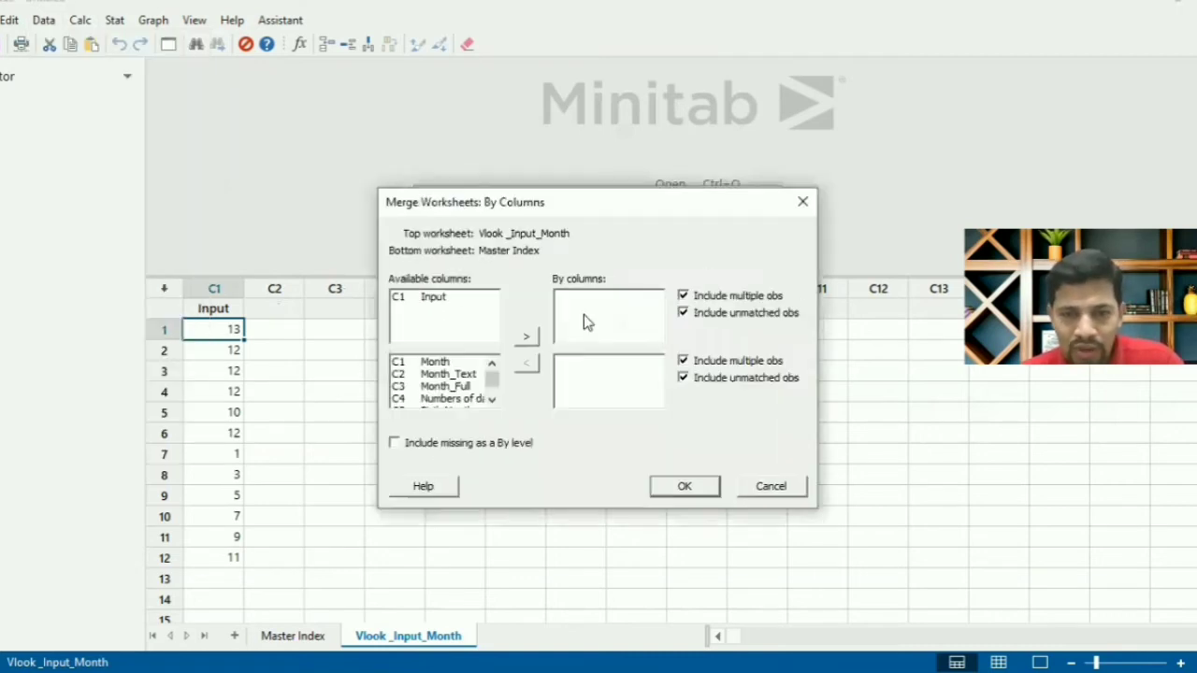
{"action": "left_click", "coordinate": [478, 296]}
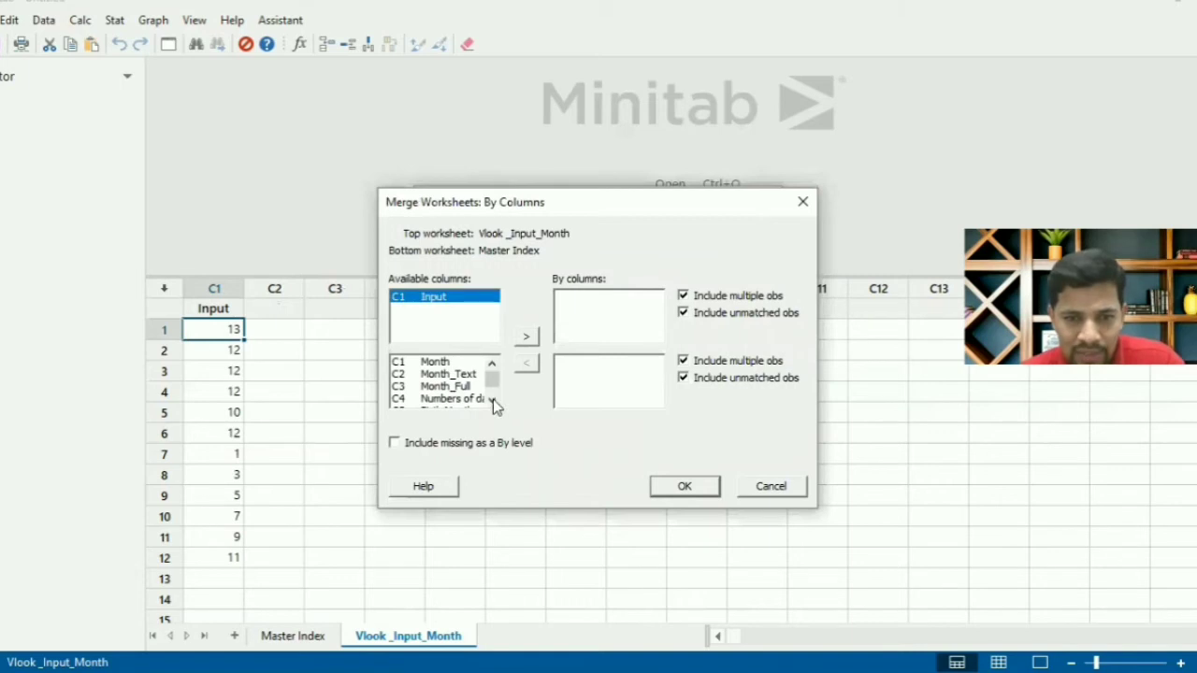
{"action": "scroll", "coordinate": [493, 400], "scroll_direction": "down", "scroll_amount": 1}
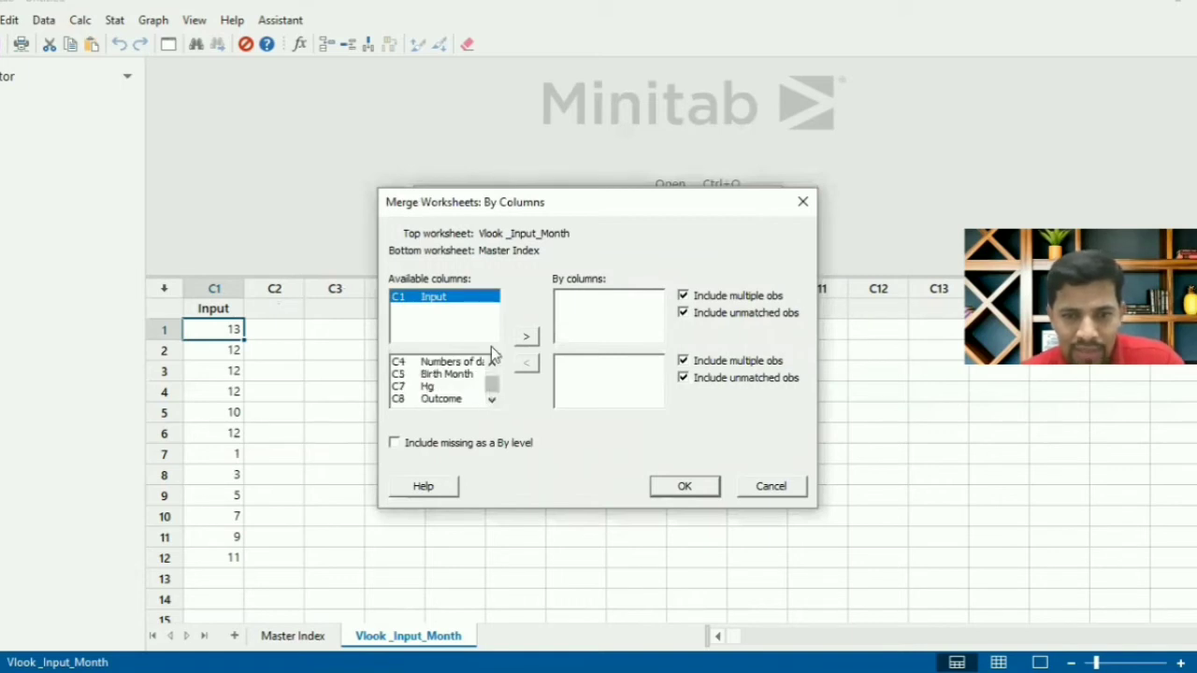
{"action": "scroll", "coordinate": [459, 366], "scroll_direction": "up", "scroll_amount": 1}
{"action": "left_click", "coordinate": [436, 362]}
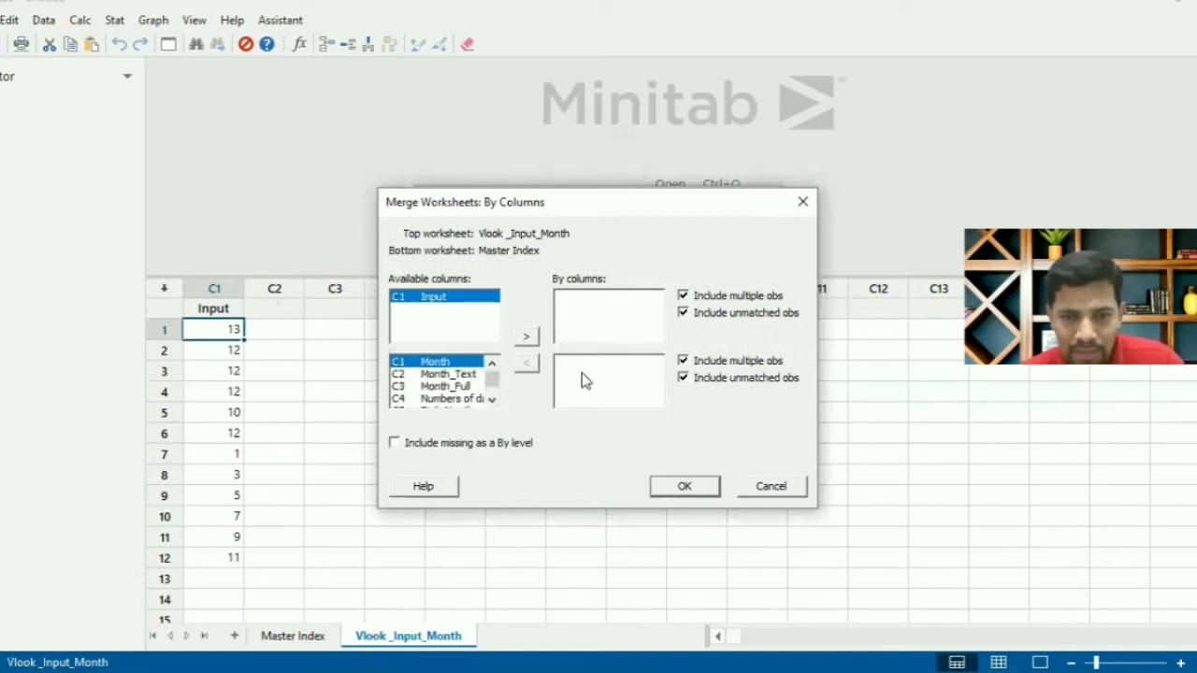
{"action": "left_click", "coordinate": [526, 336]}
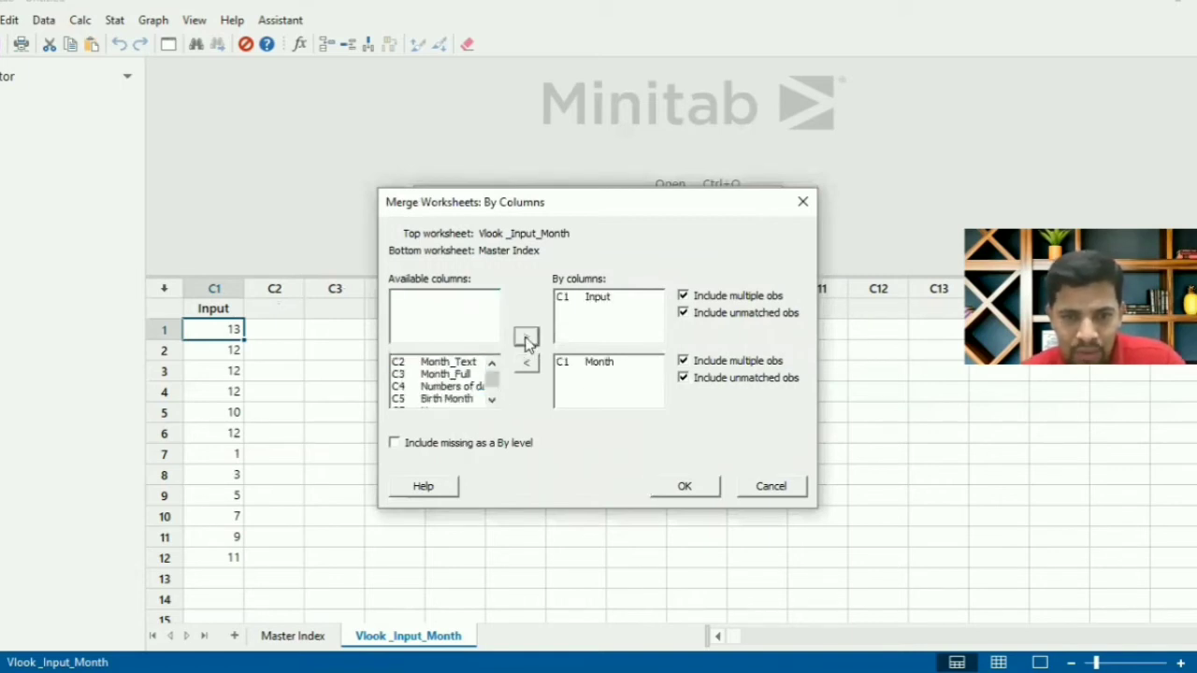
{"action": "left_click", "coordinate": [398, 443]}
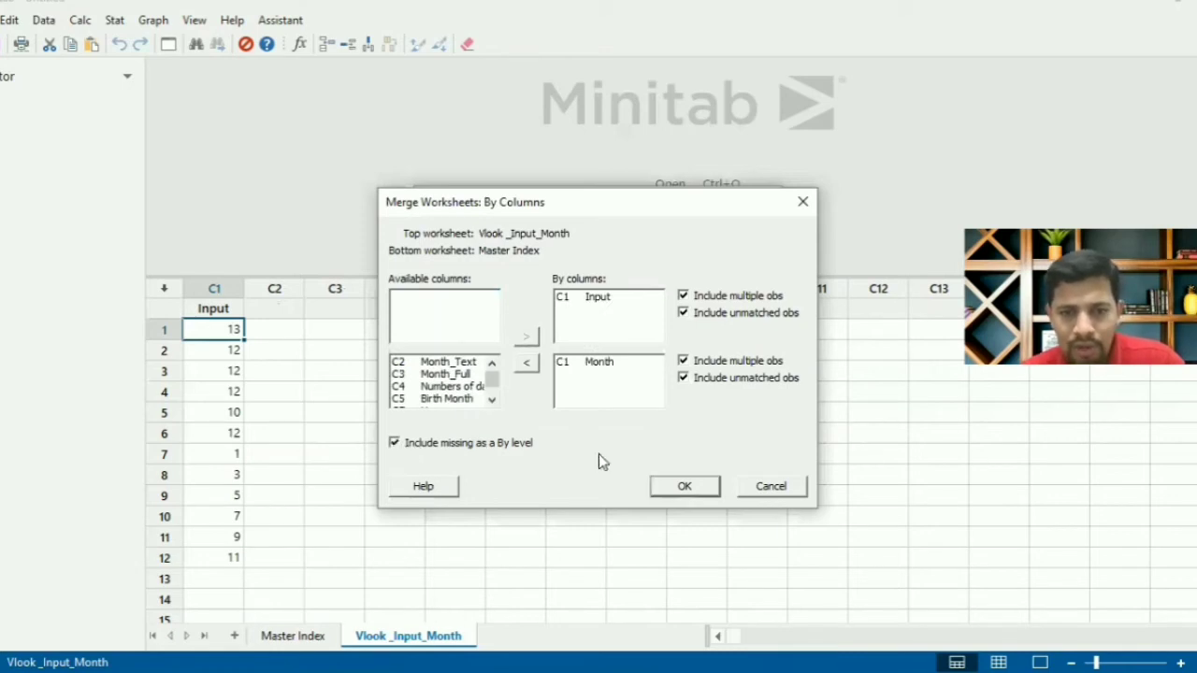
{"action": "left_click", "coordinate": [684, 485]}
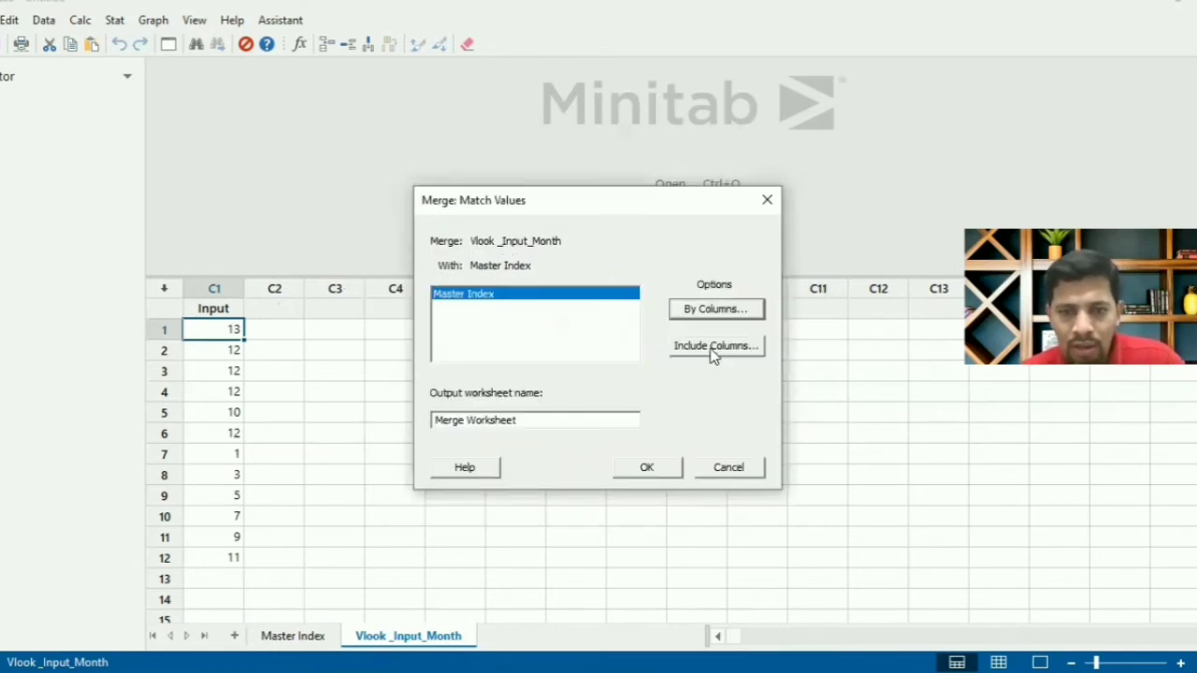
Step: Exclude all Master Index columns from the merge
{"action": "left_click", "coordinate": [692, 348]}
{"action": "left_click", "coordinate": [664, 278]}
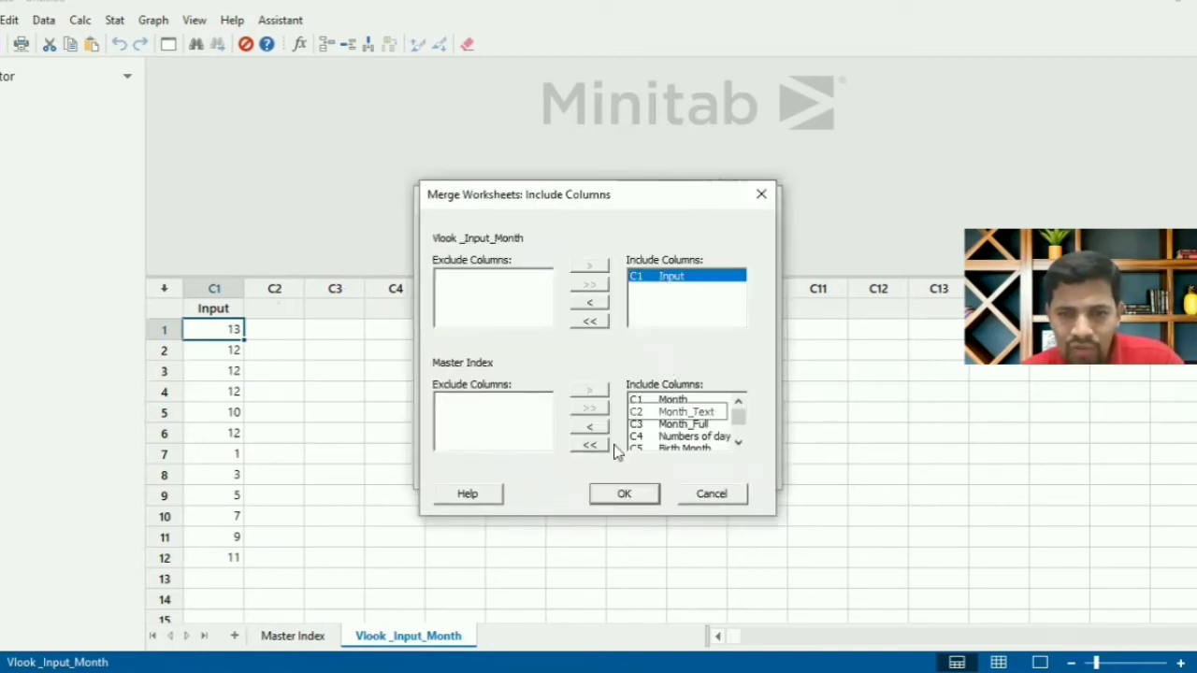
{"action": "left_click", "coordinate": [590, 445]}
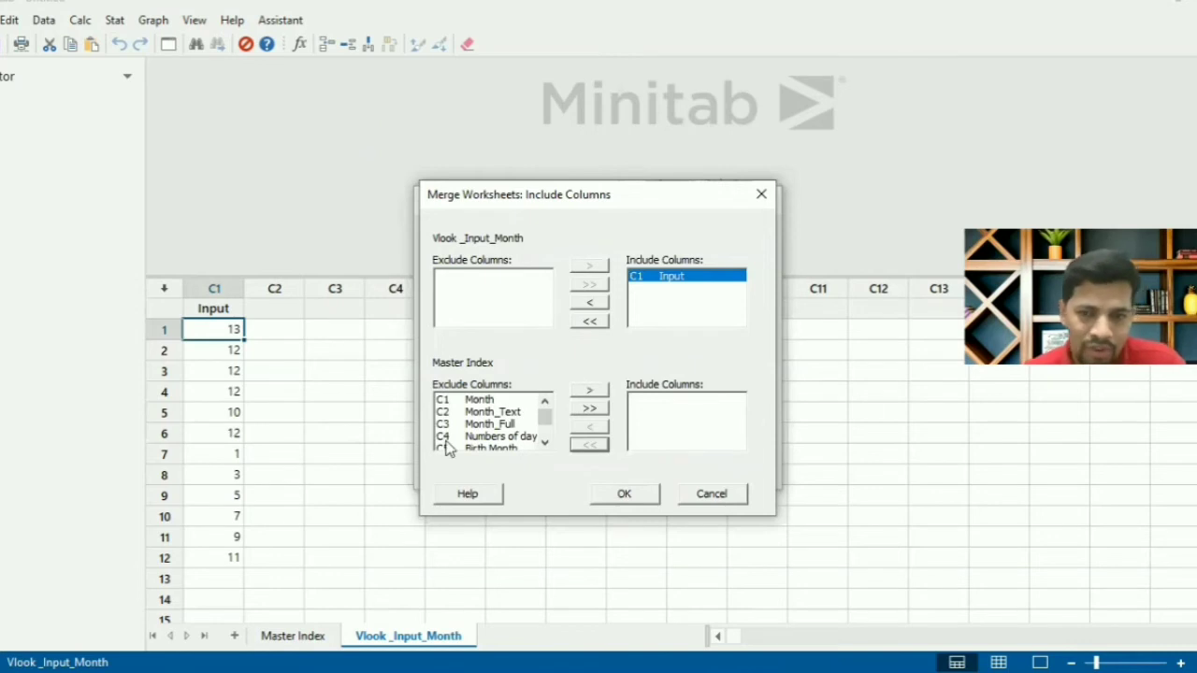
Step: Include the Master Index columns Month_Text, Month_Full, Numbers of days and Birth Month in the merge
{"action": "left_click", "coordinate": [520, 414]}
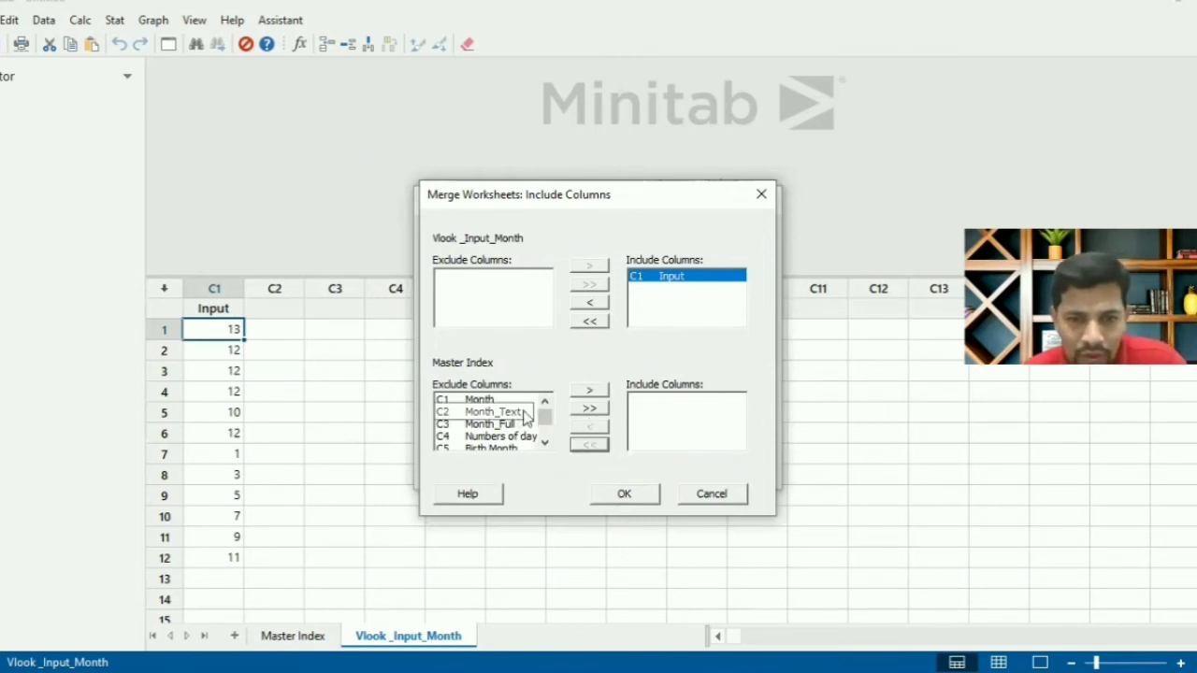
{"action": "left_click", "coordinate": [523, 414]}
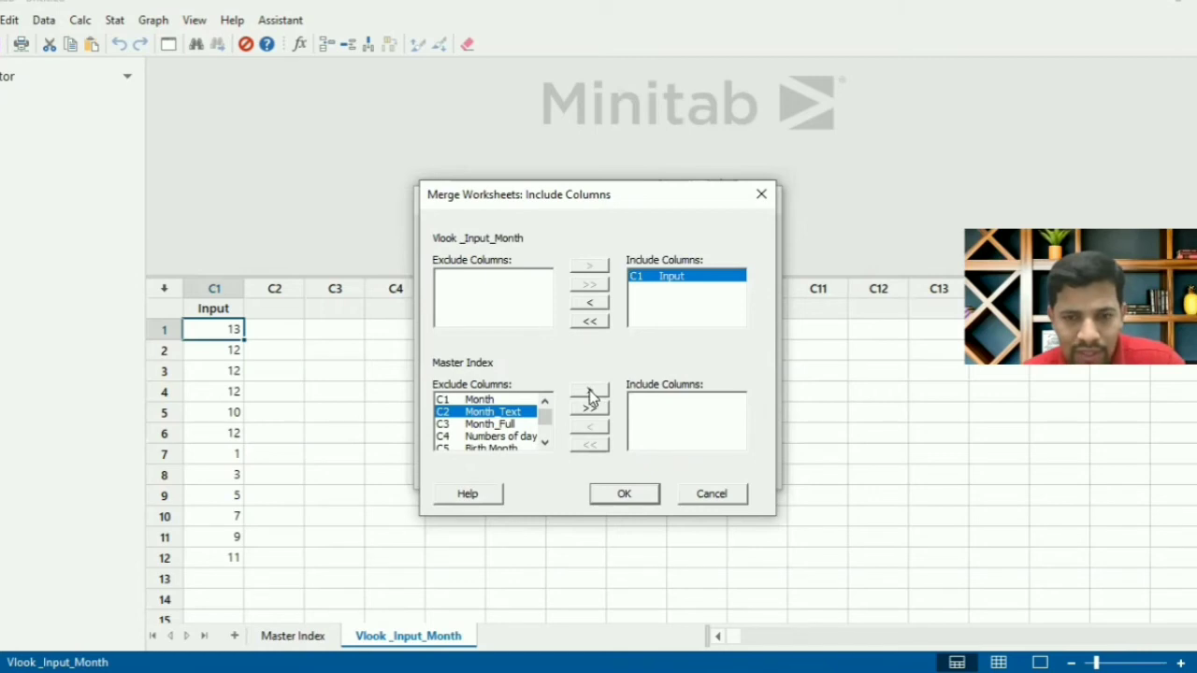
{"action": "double_click", "coordinate": [518, 412]}
{"action": "left_click", "coordinate": [589, 393]}
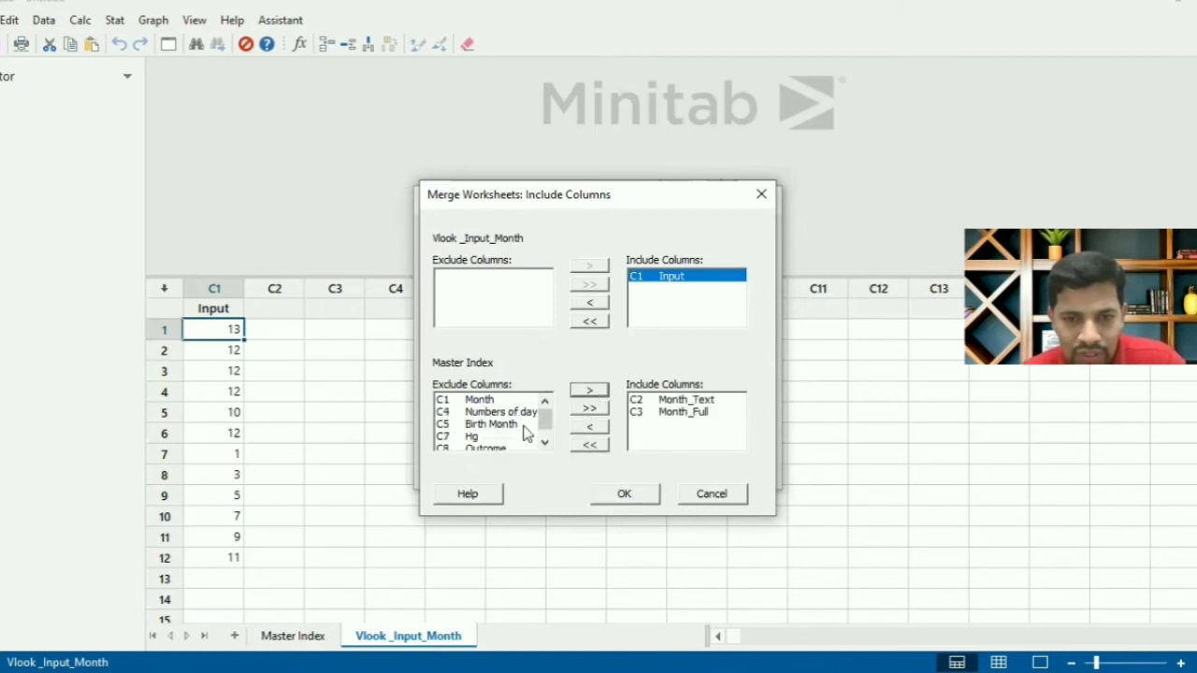
{"action": "left_click", "coordinate": [520, 413]}
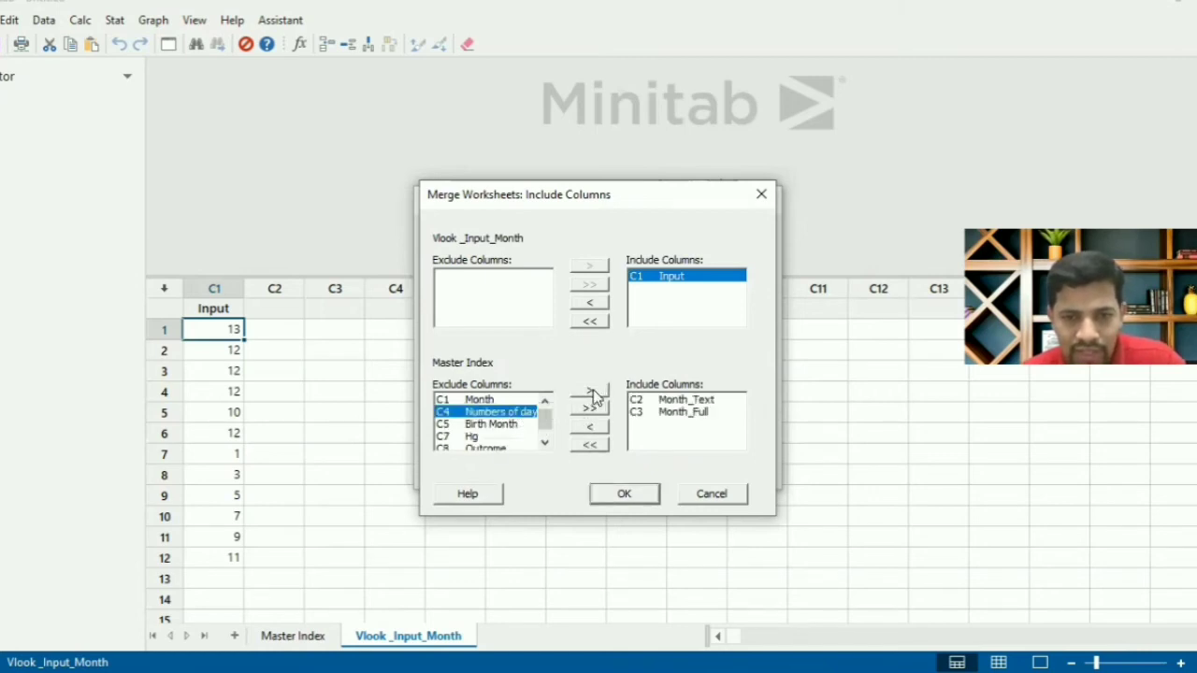
{"action": "left_click", "coordinate": [596, 393]}
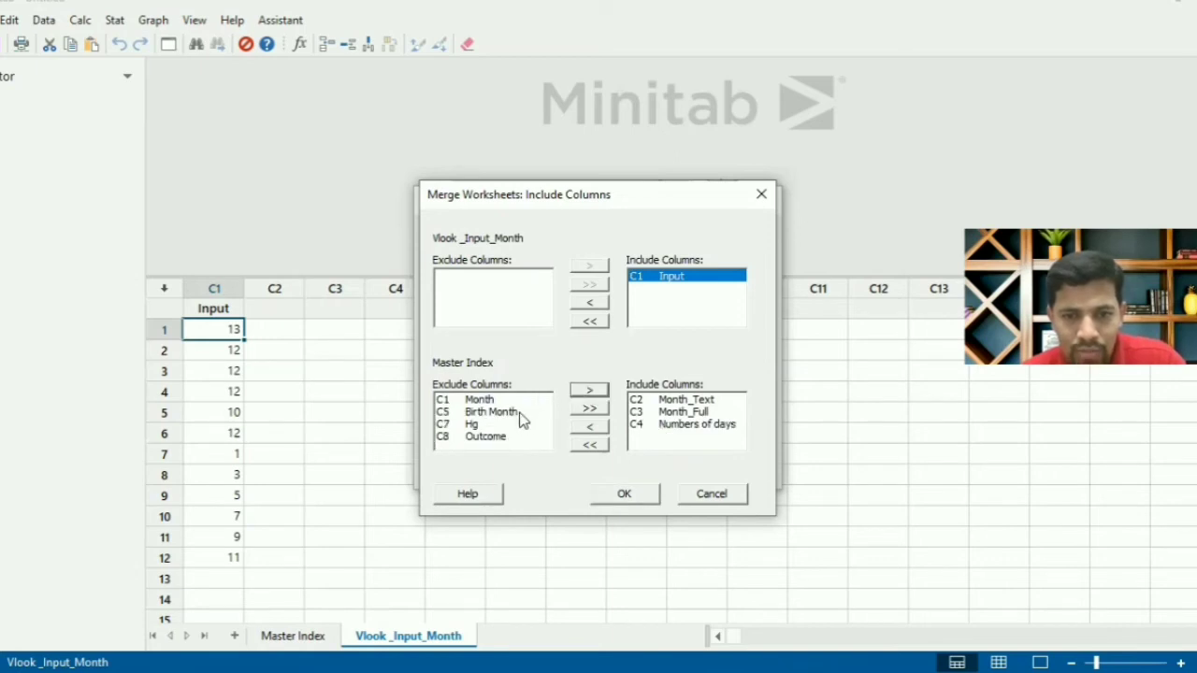
{"action": "left_click", "coordinate": [520, 417]}
{"action": "left_click", "coordinate": [581, 394]}
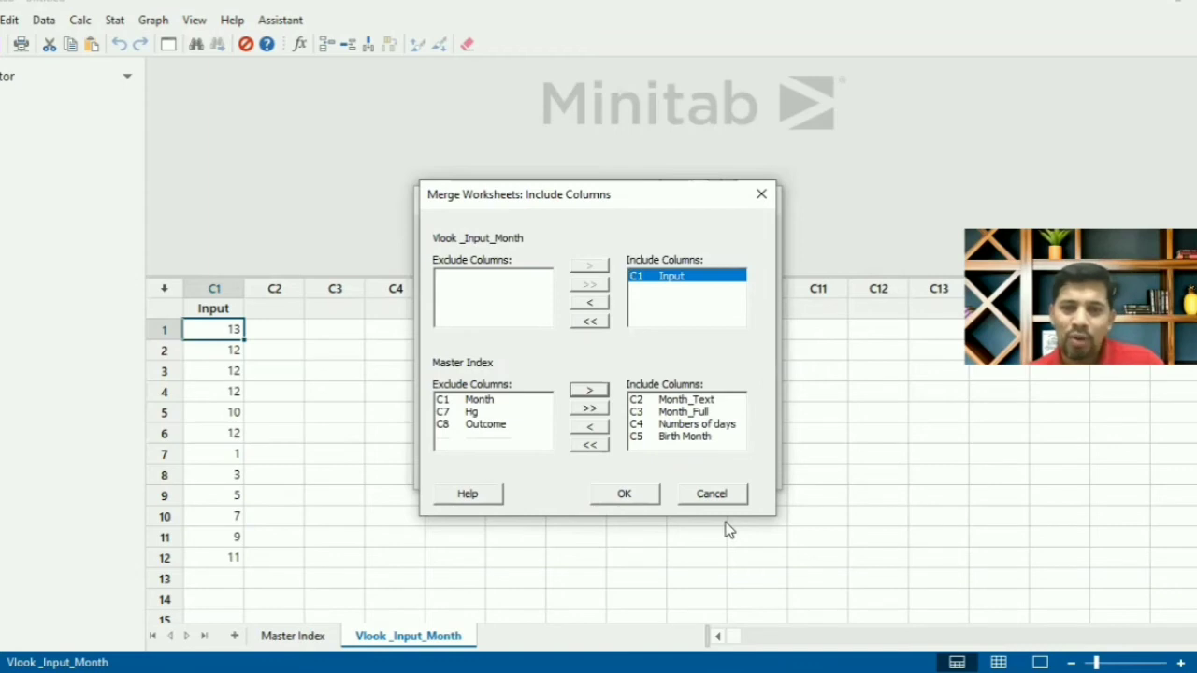
{"action": "left_click", "coordinate": [625, 496]}
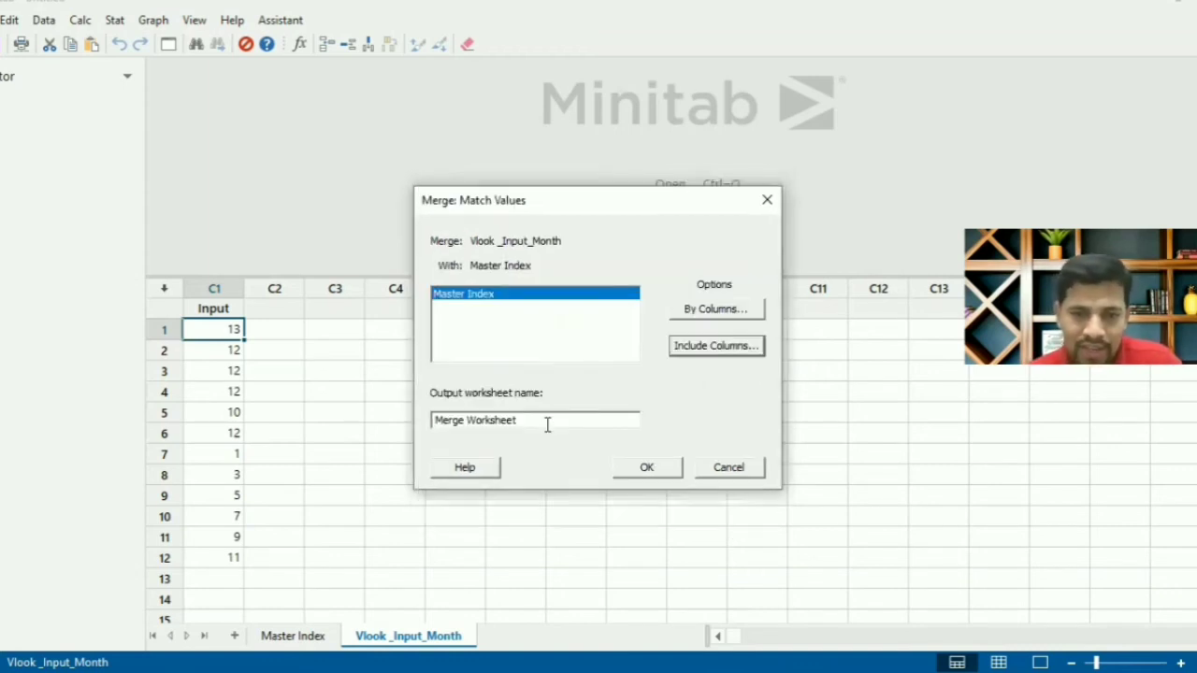
Step: Name the output worksheet Results of MT Vlook up and run the merge
{"action": "key", "text": "Tab"}
{"action": "key", "text": "BackSpace"}
{"action": "type", "text": "Reult"}
{"action": "key", "text": "BackSpace"}
{"action": "key", "text": "BackSpace"}
{"action": "key", "text": "BackSpace"}
{"action": "type", "text": "sults of MT Vlook "}
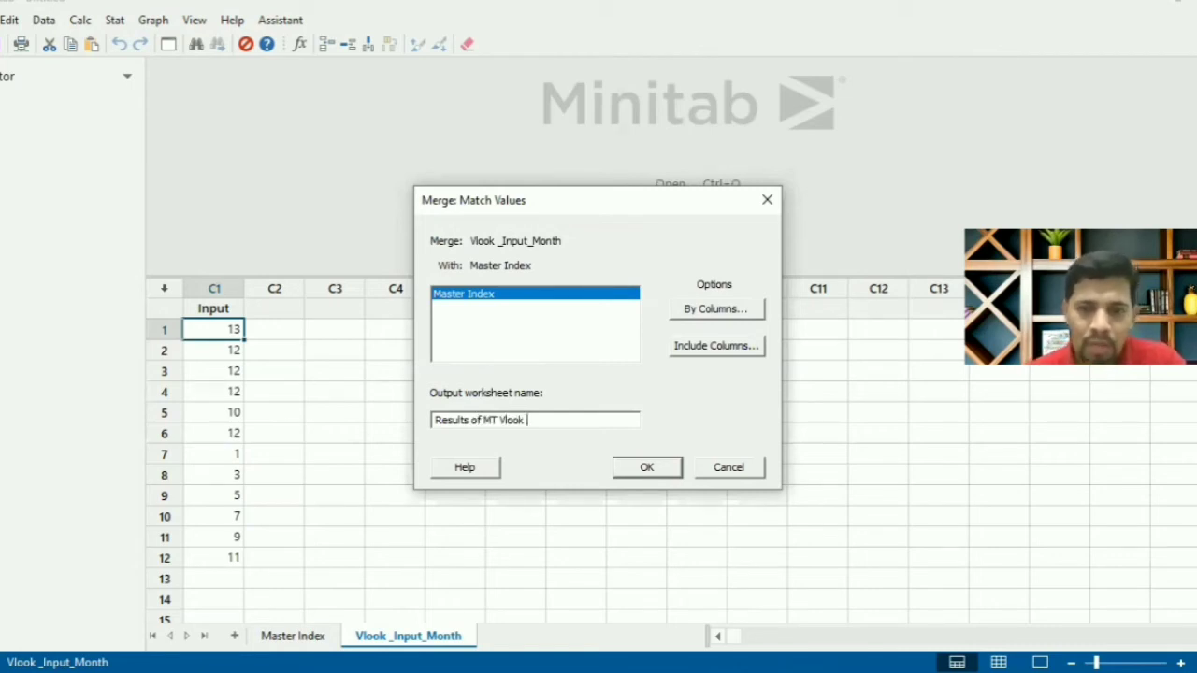
{"action": "type", "text": "up"}
{"action": "left_click", "coordinate": [633, 467]}
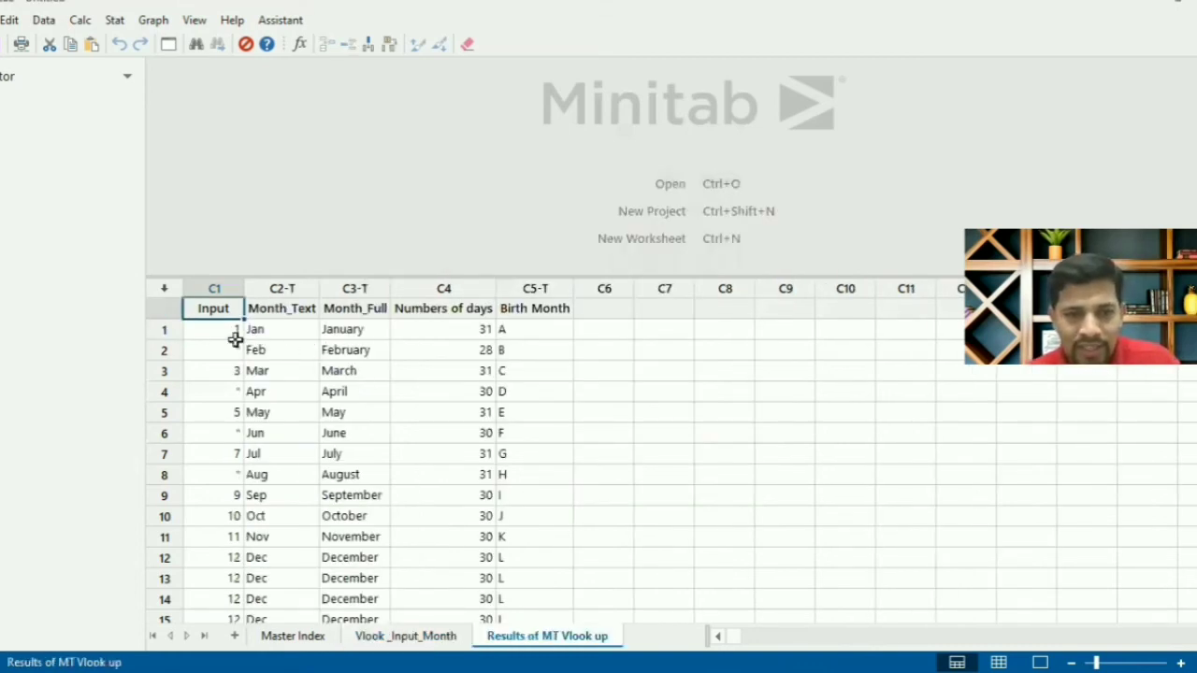
Step: Compare the inputs in Vlook _Input_Month with the matched rows in the Results of MT Vlook up worksheet
{"action": "left_click", "coordinate": [428, 637]}
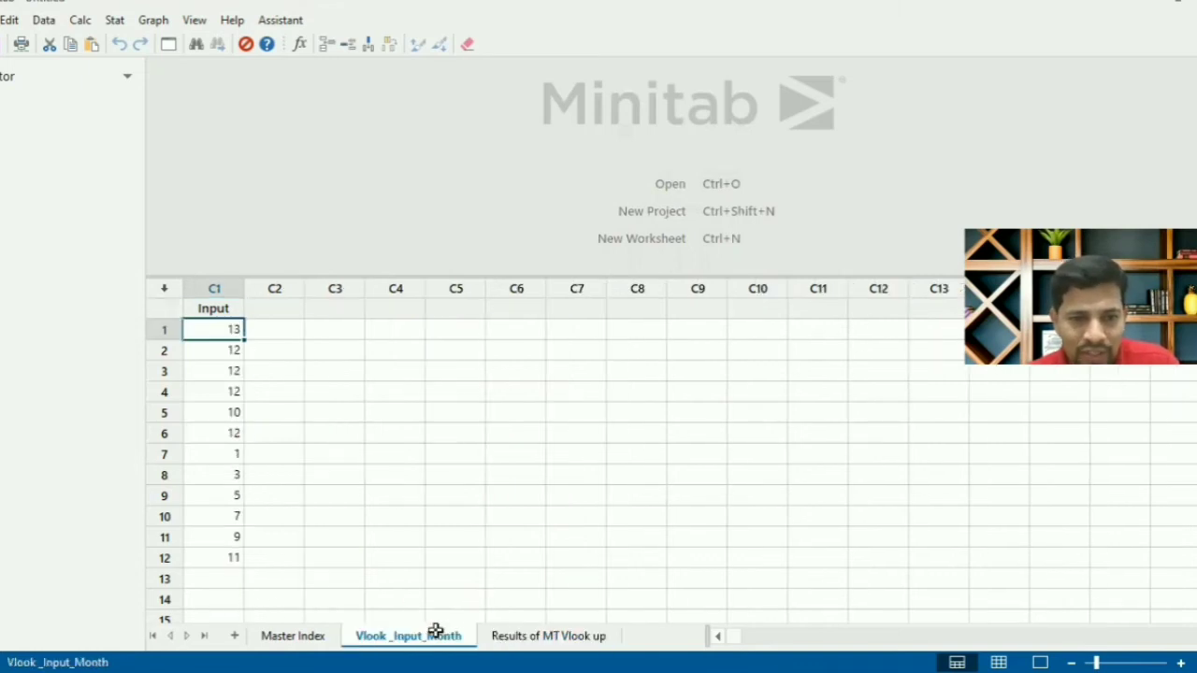
{"action": "left_click", "coordinate": [534, 635]}
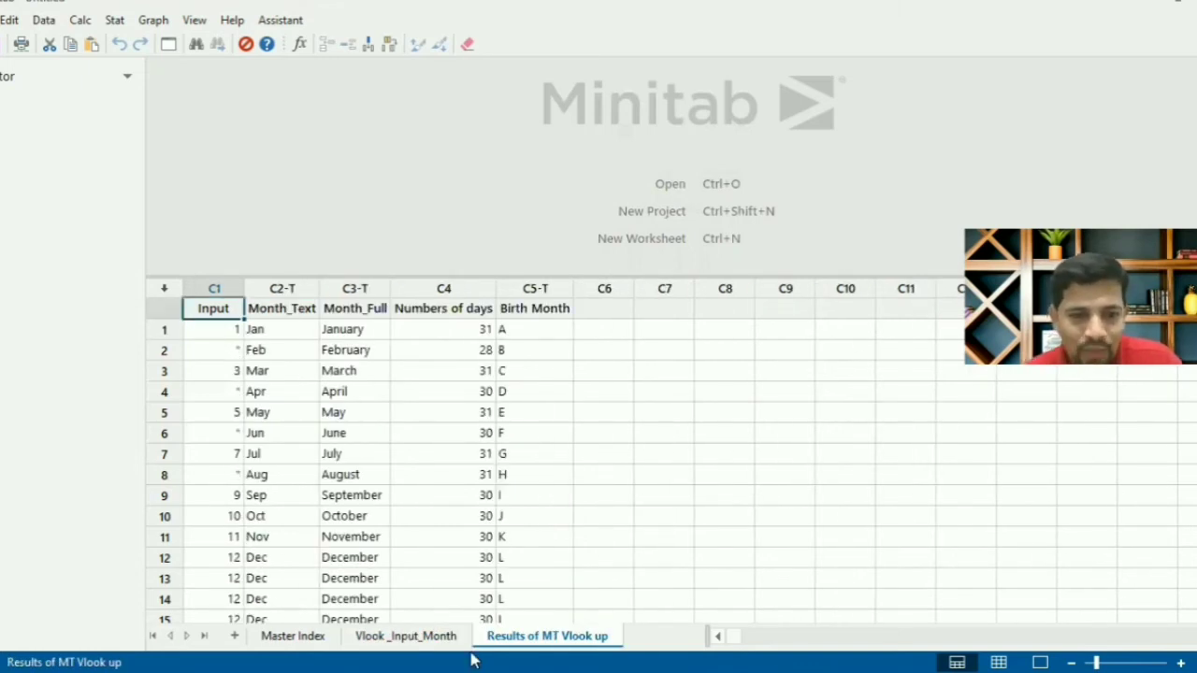
{"action": "left_click", "coordinate": [435, 637]}
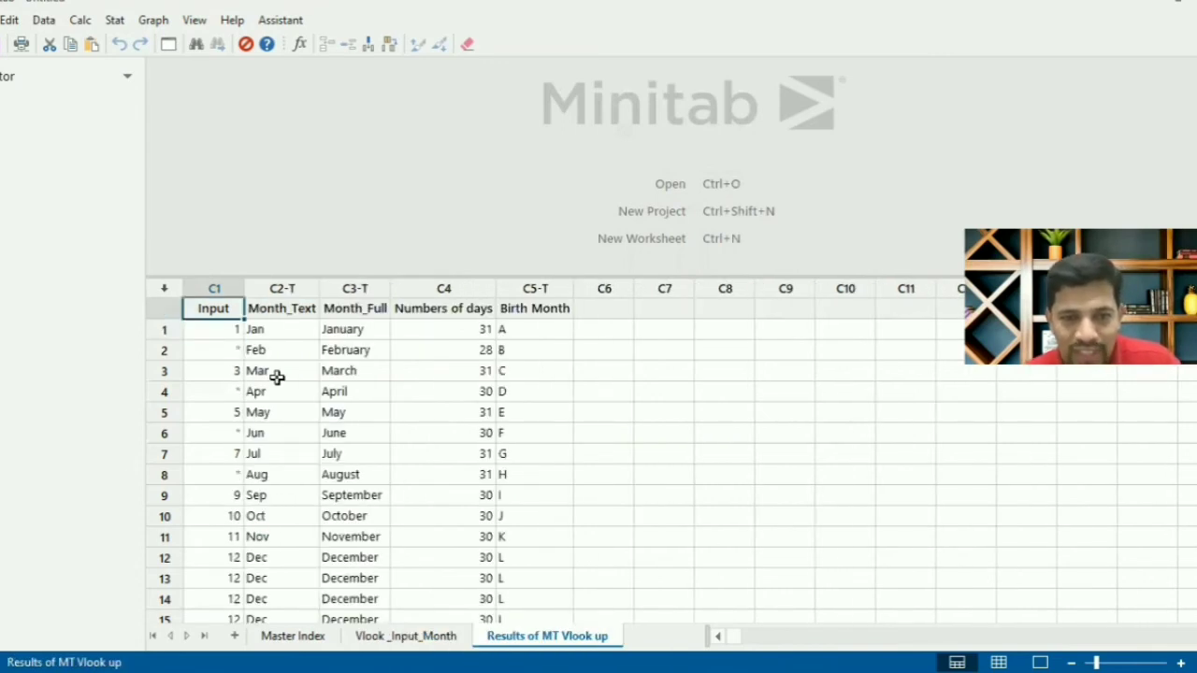
{"action": "left_click", "coordinate": [278, 377]}
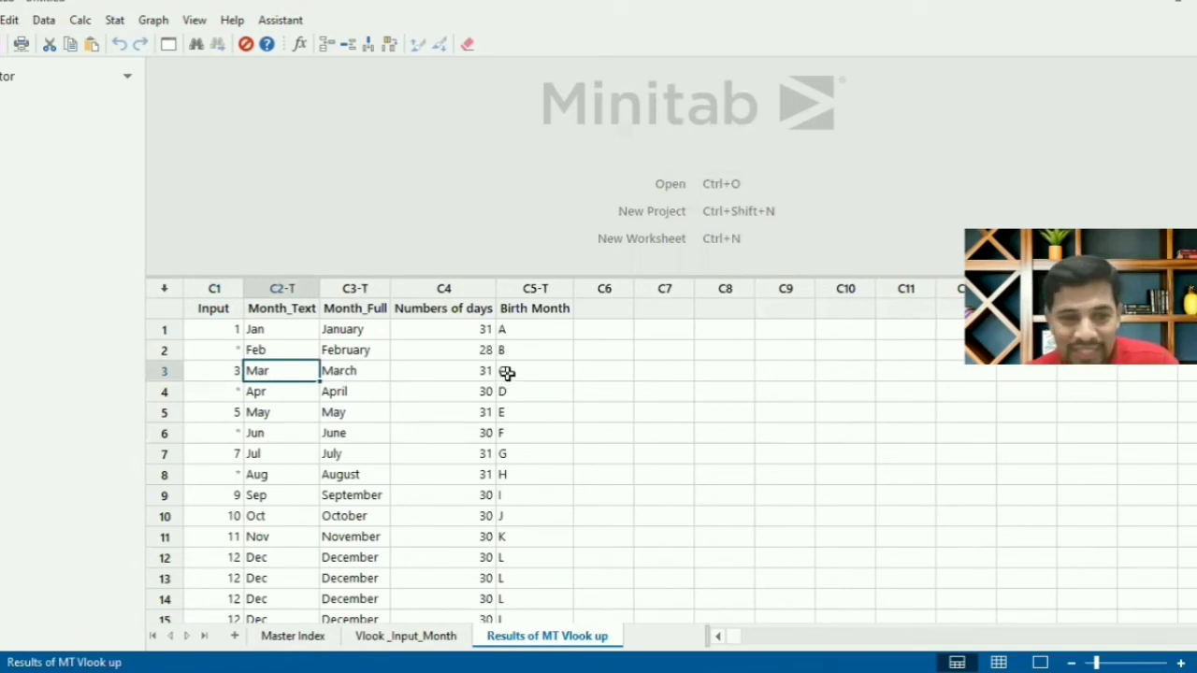
{"action": "left_click", "coordinate": [449, 643]}
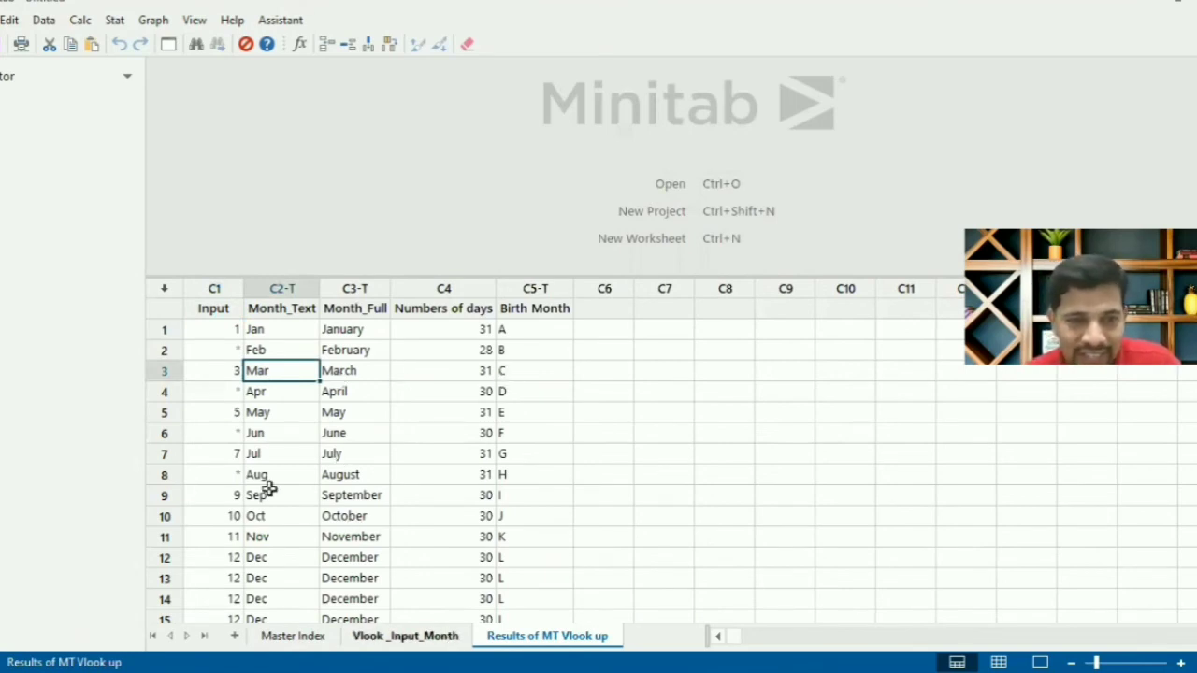
{"action": "left_click", "coordinate": [548, 638]}
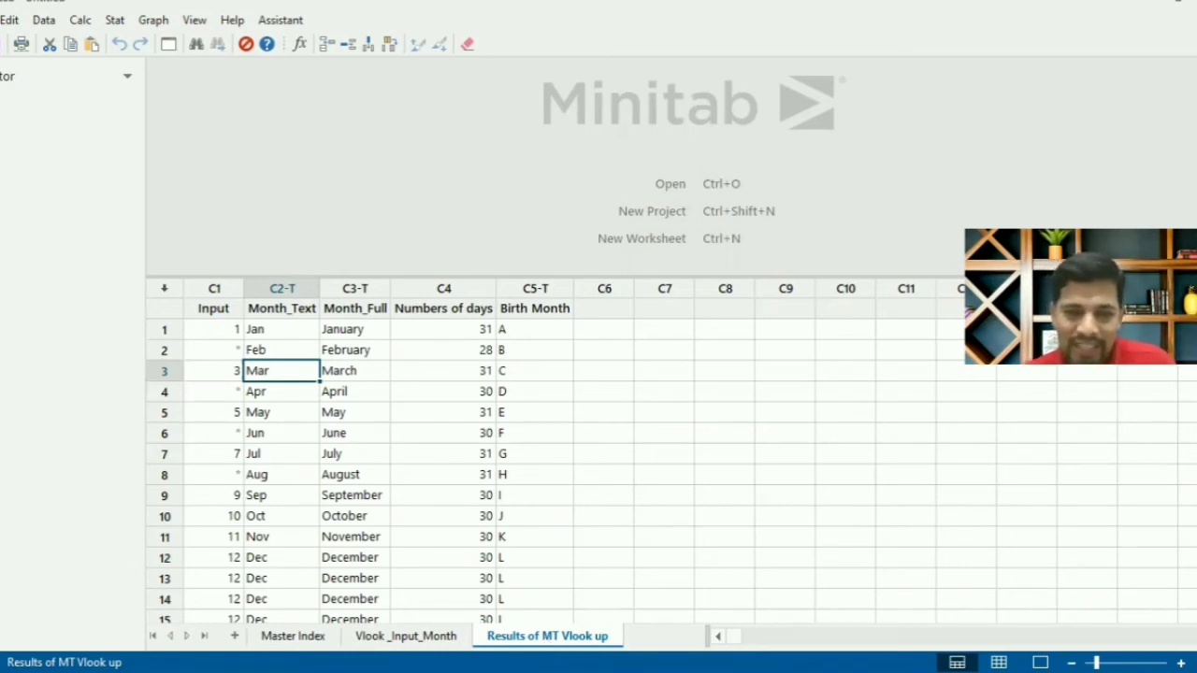
{"action": "mouse_move", "coordinate": [533, 672]}
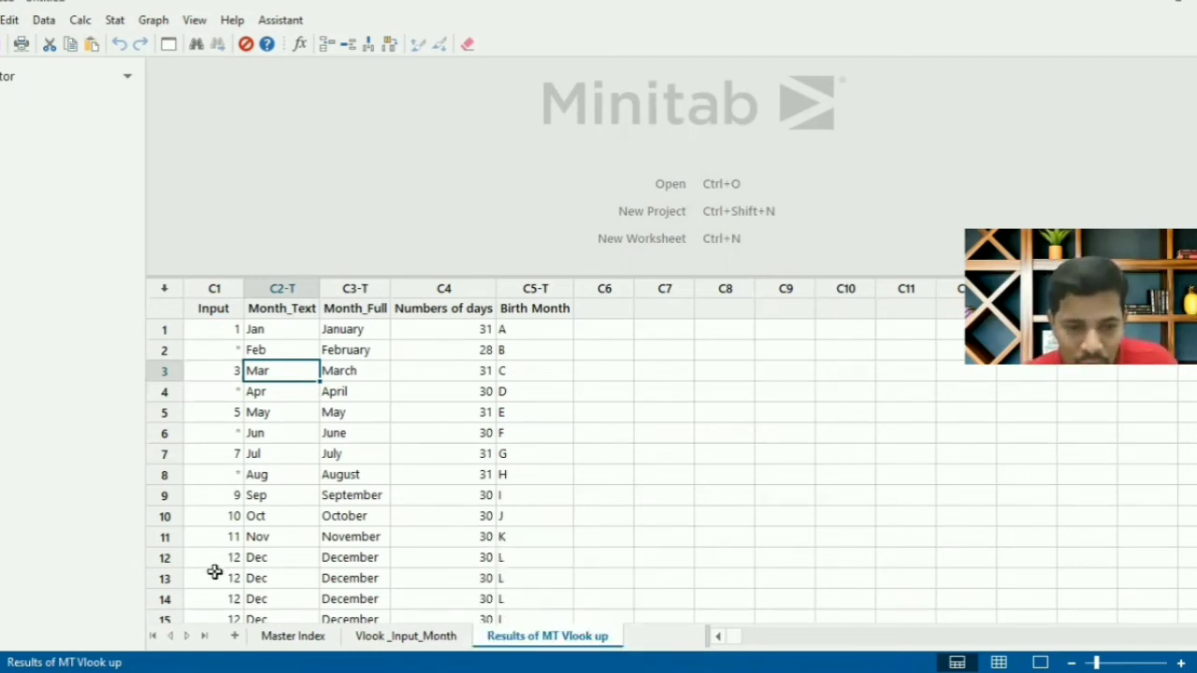
Step: Examine the repeated Input 12 rows and the Input 13 row in the Results of MT Vlook up worksheet
{"action": "left_click_drag", "start_coordinate": [214, 573], "coordinate": [213, 630]}
{"action": "scroll", "coordinate": [454, 556], "scroll_direction": "down", "scroll_amount": 2}
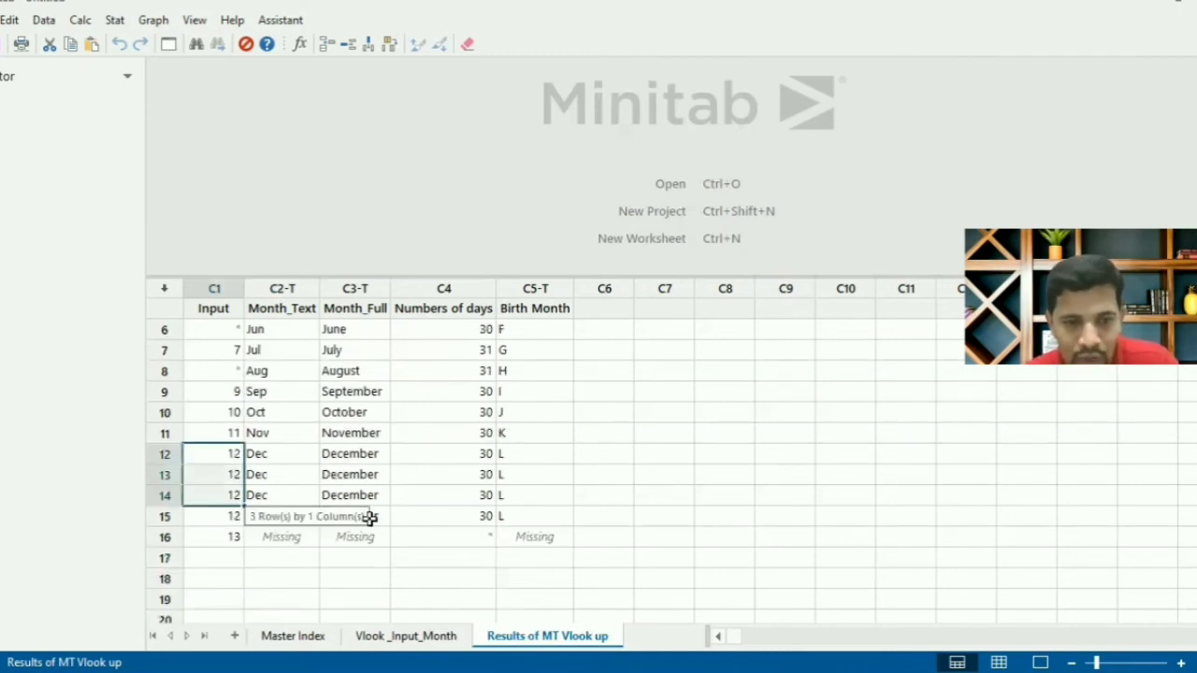
{"action": "left_click", "coordinate": [406, 636]}
{"action": "left_click", "coordinate": [504, 633]}
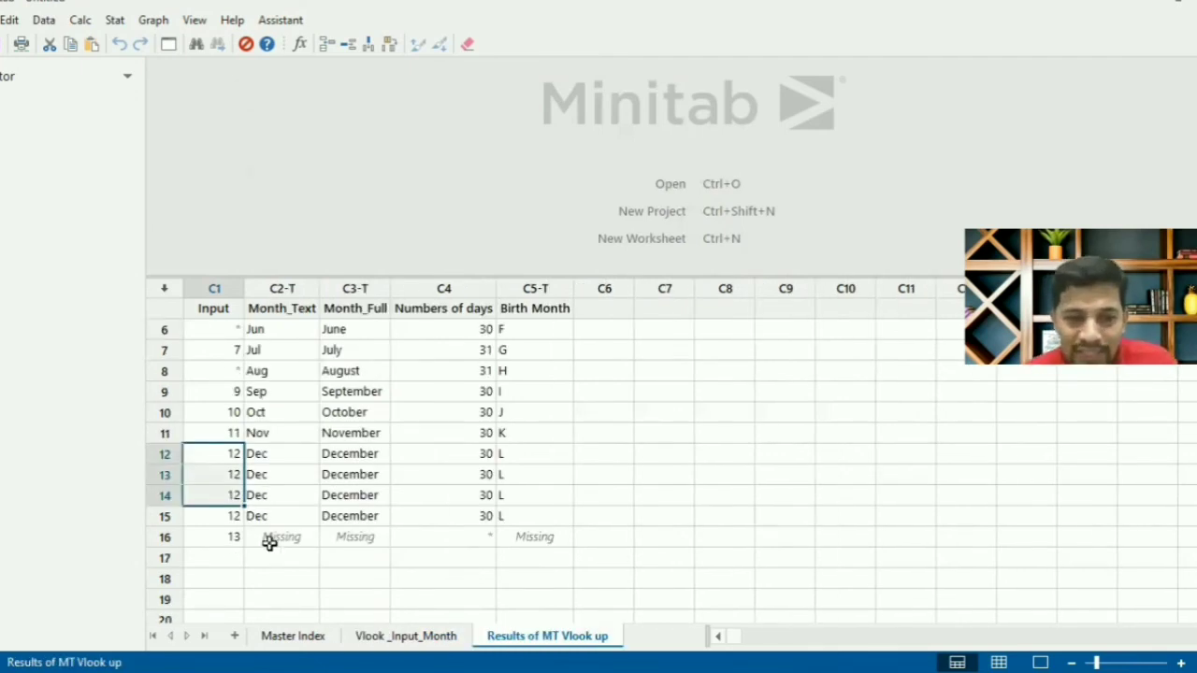
{"action": "left_click", "coordinate": [233, 537]}
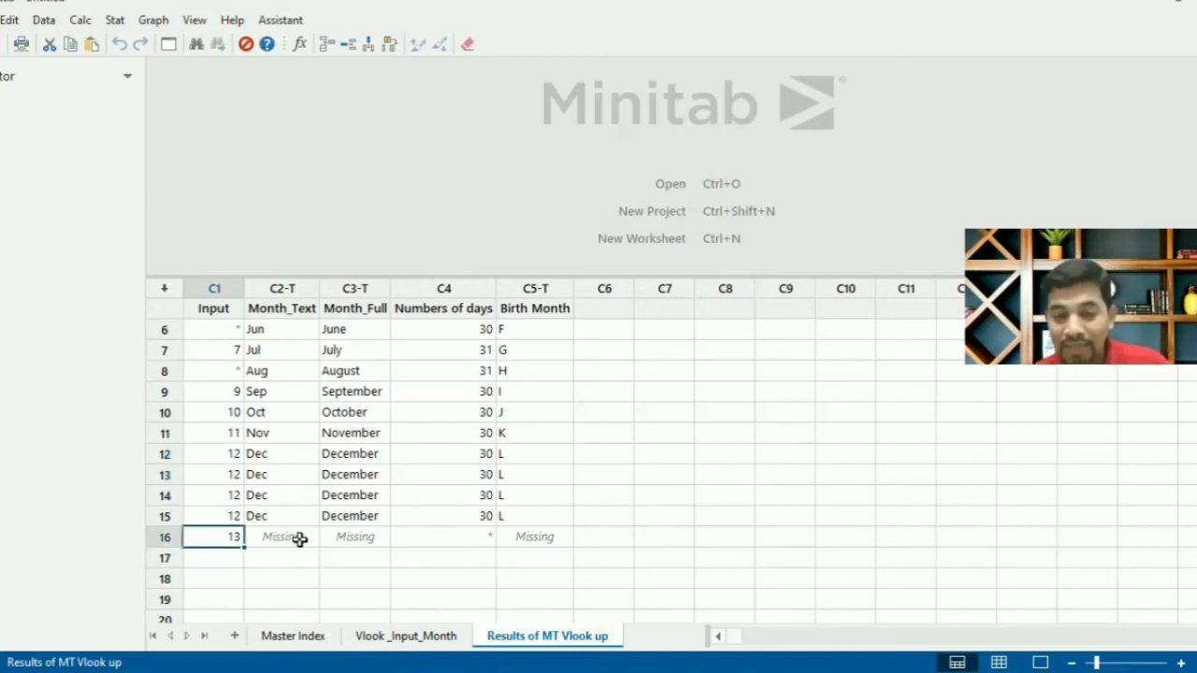
{"action": "left_click", "coordinate": [297, 538]}
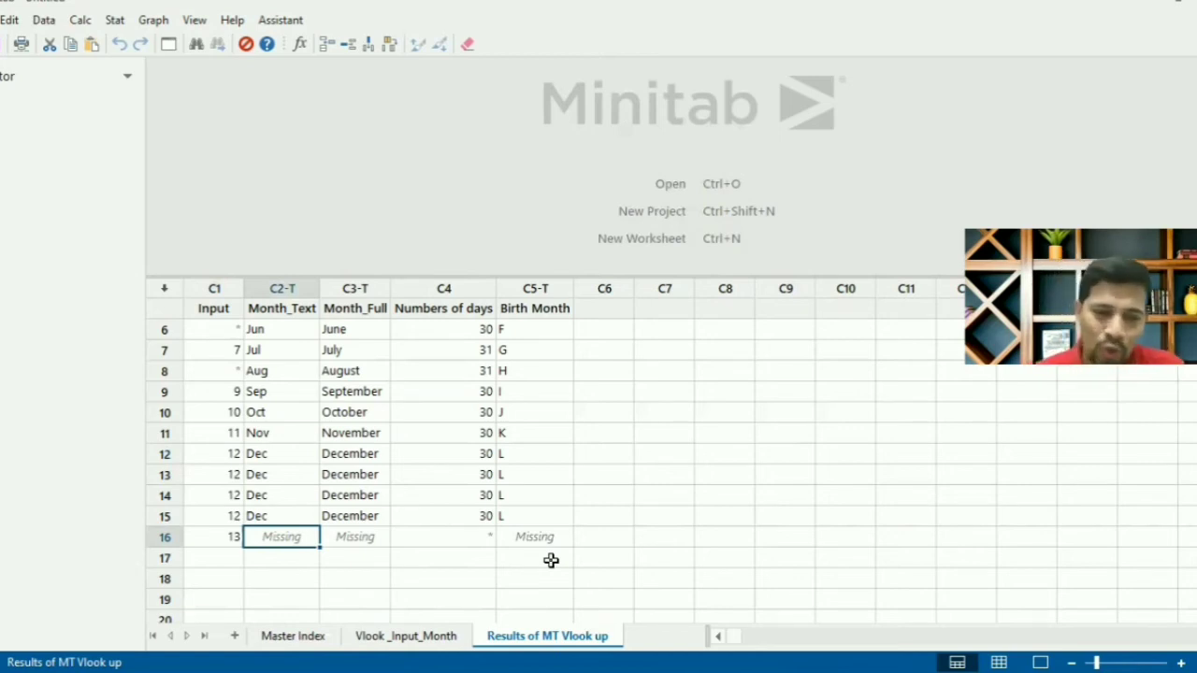
Step: Apply greater-than conditional formatting to the Hg column in Master Index, with threshold 14 and the Red style
{"action": "left_click", "coordinate": [295, 643]}
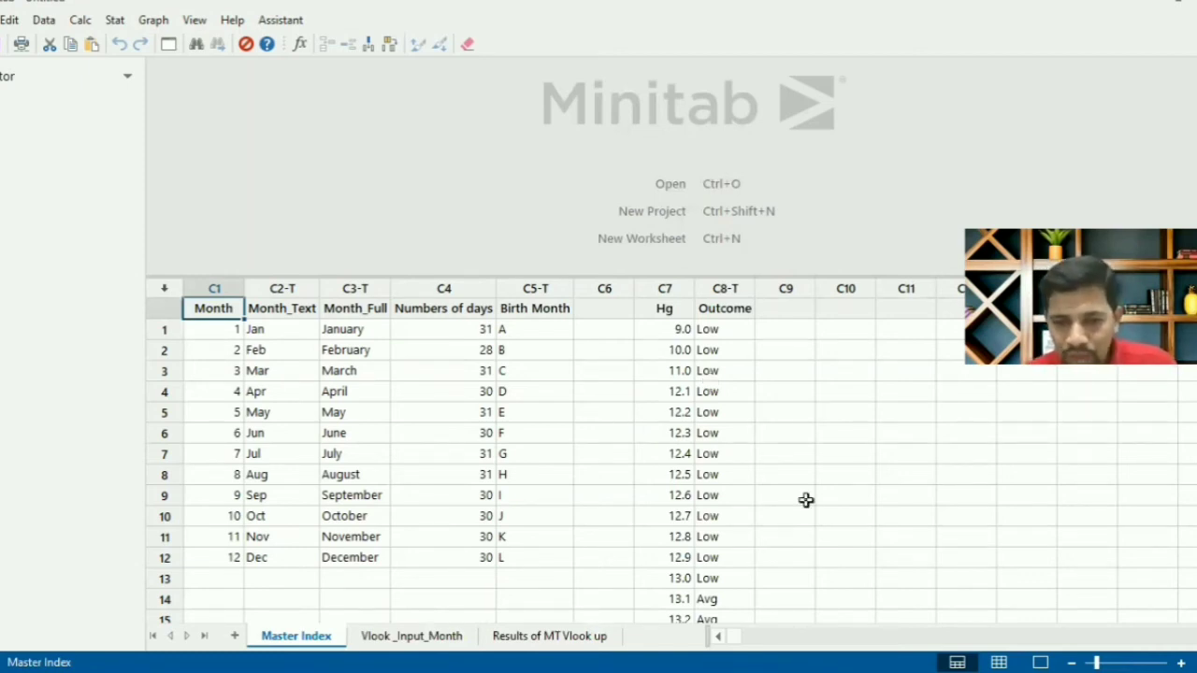
{"action": "left_click", "coordinate": [718, 555]}
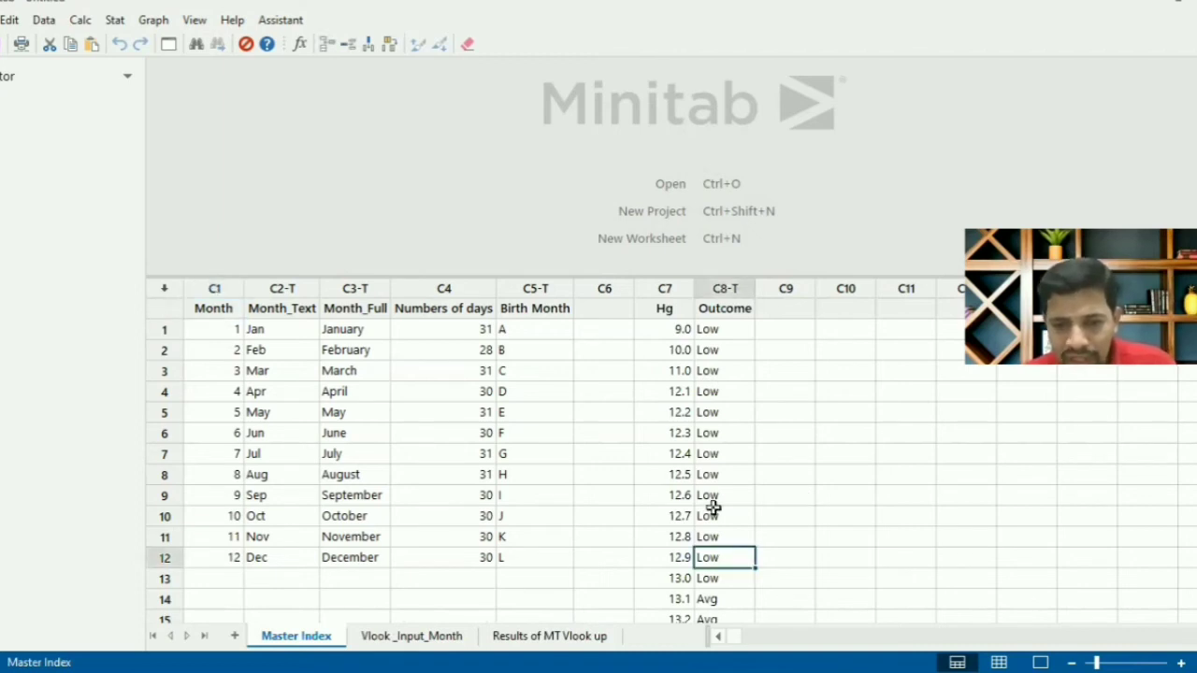
{"action": "key", "text": "Down"}
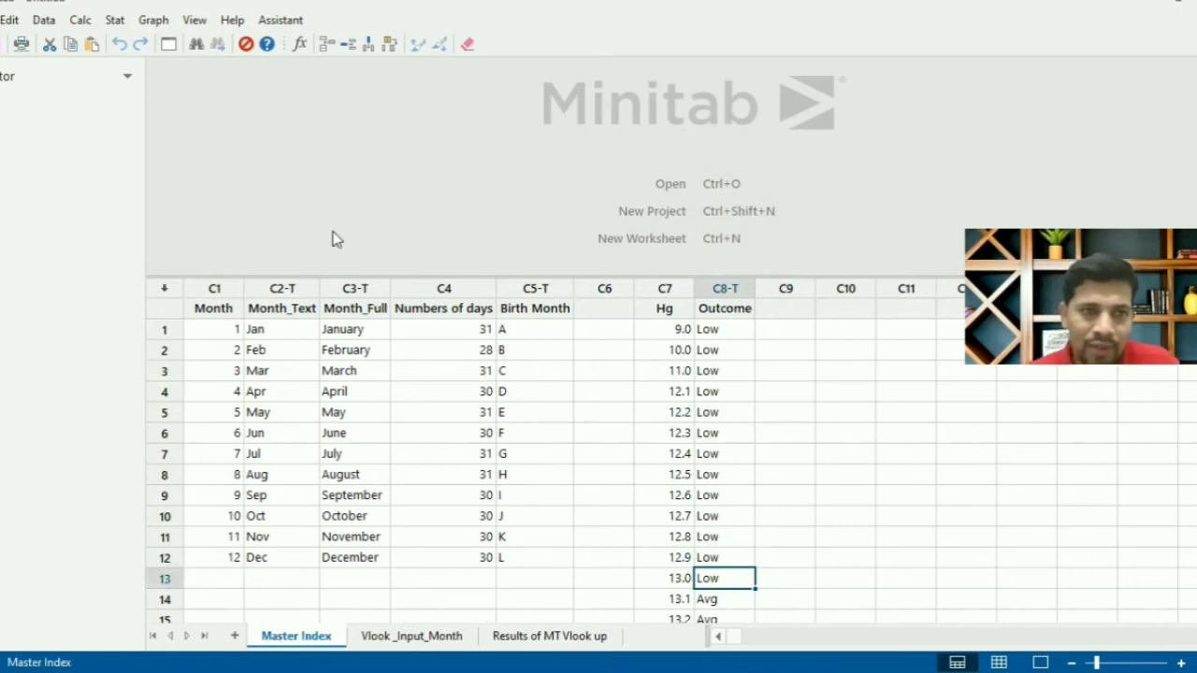
{"action": "left_click", "coordinate": [54, 23]}
{"action": "mouse_move", "coordinate": [82, 325]}
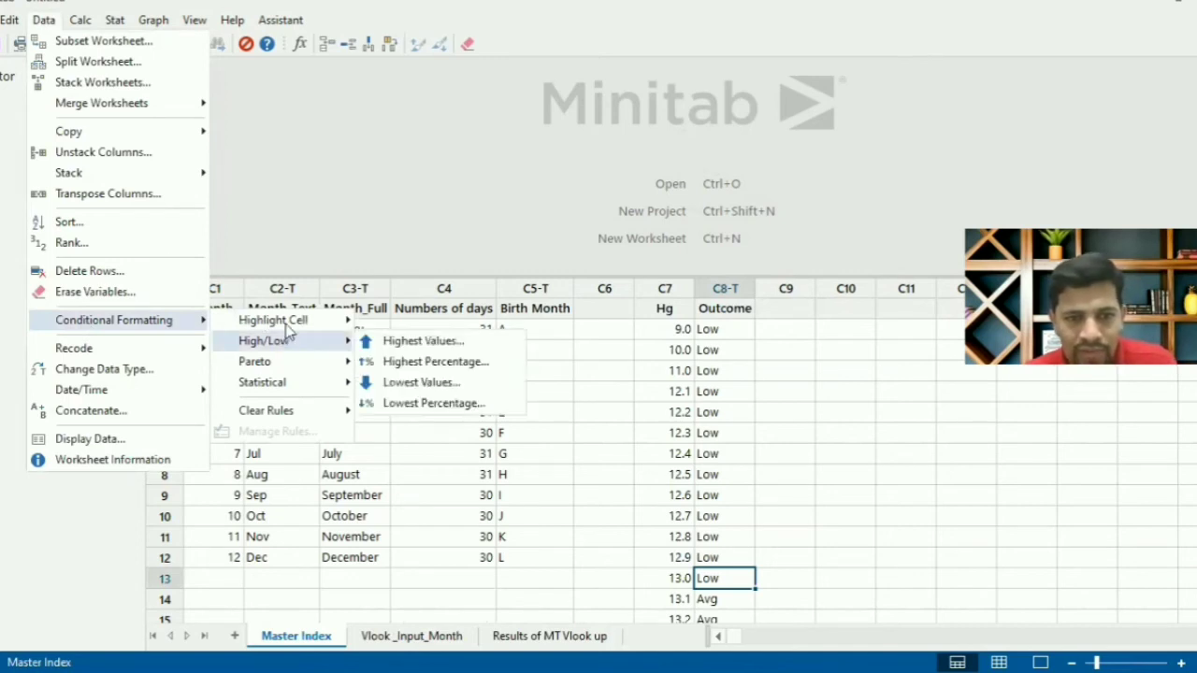
{"action": "mouse_move", "coordinate": [287, 327]}
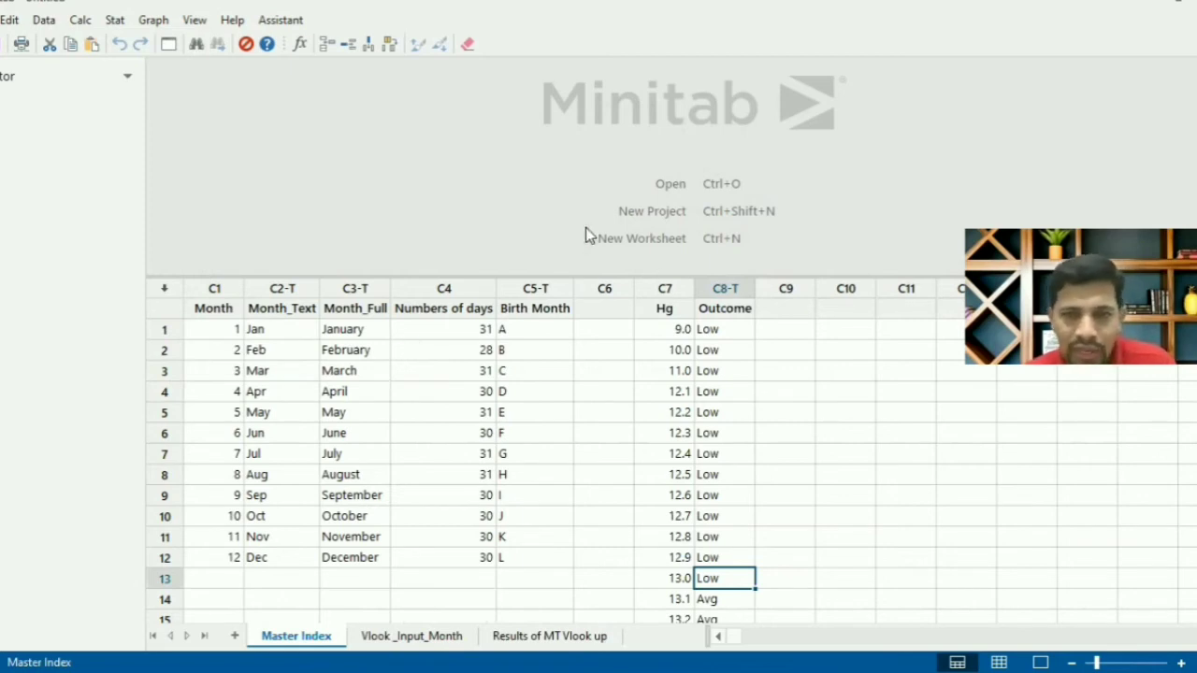
{"action": "double_click", "coordinate": [436, 252]}
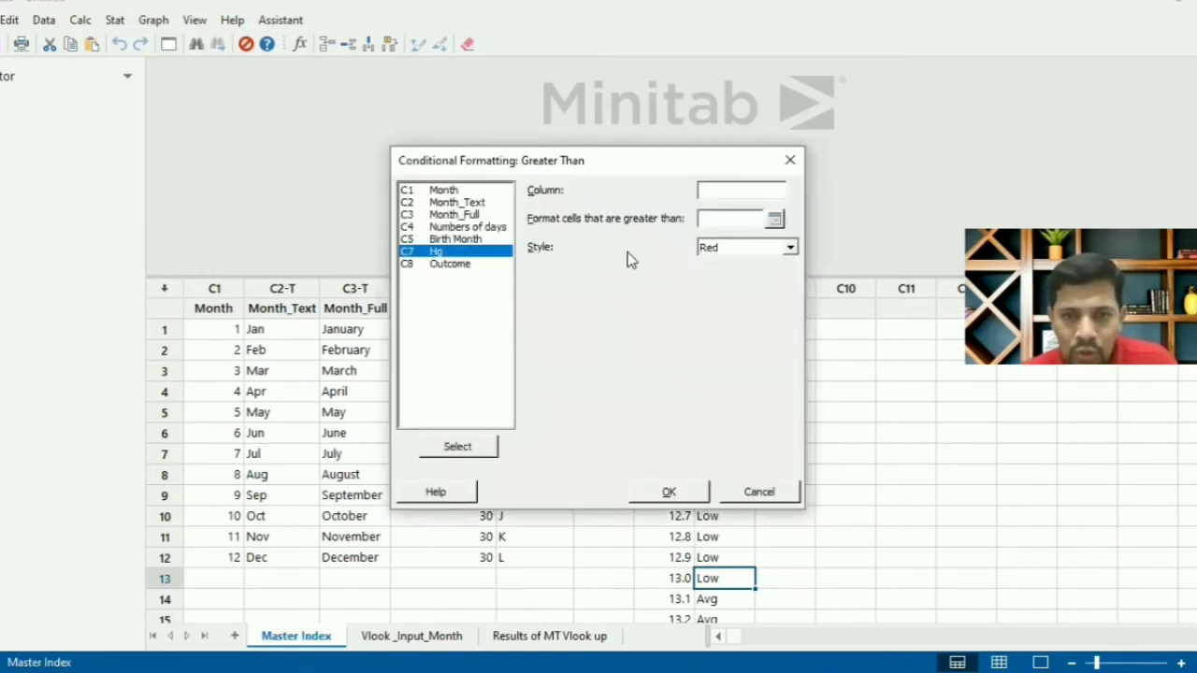
{"action": "left_click", "coordinate": [728, 224]}
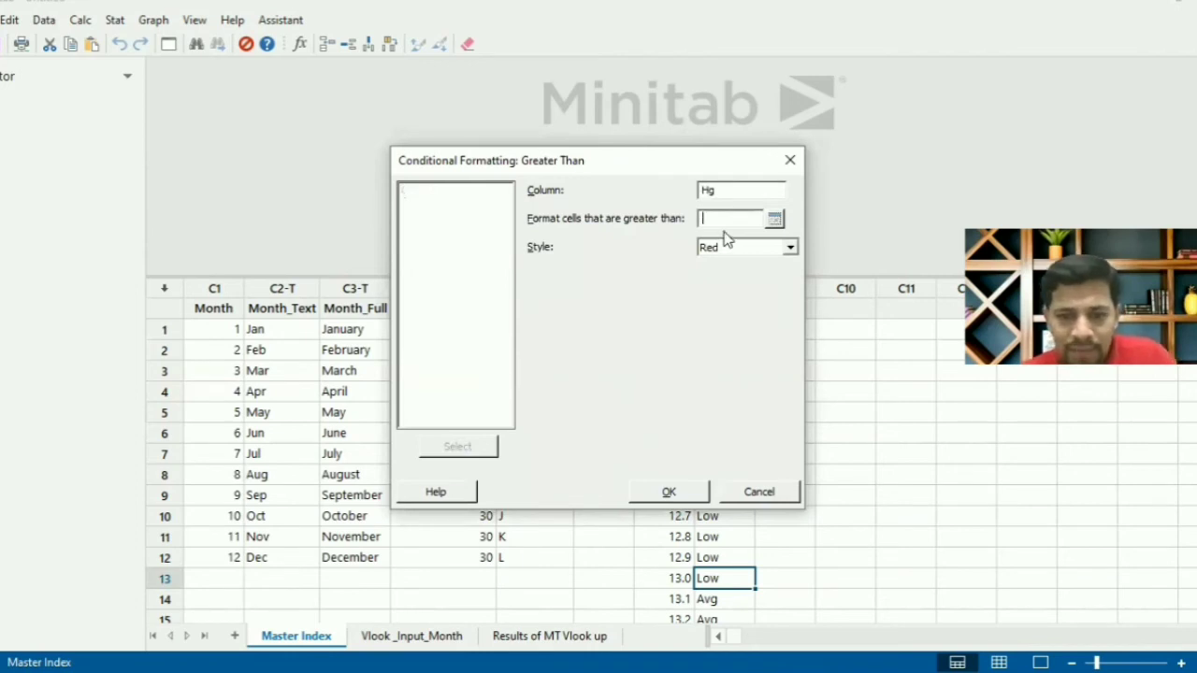
{"action": "type", "text": "14"}
{"action": "left_click", "coordinate": [791, 247]}
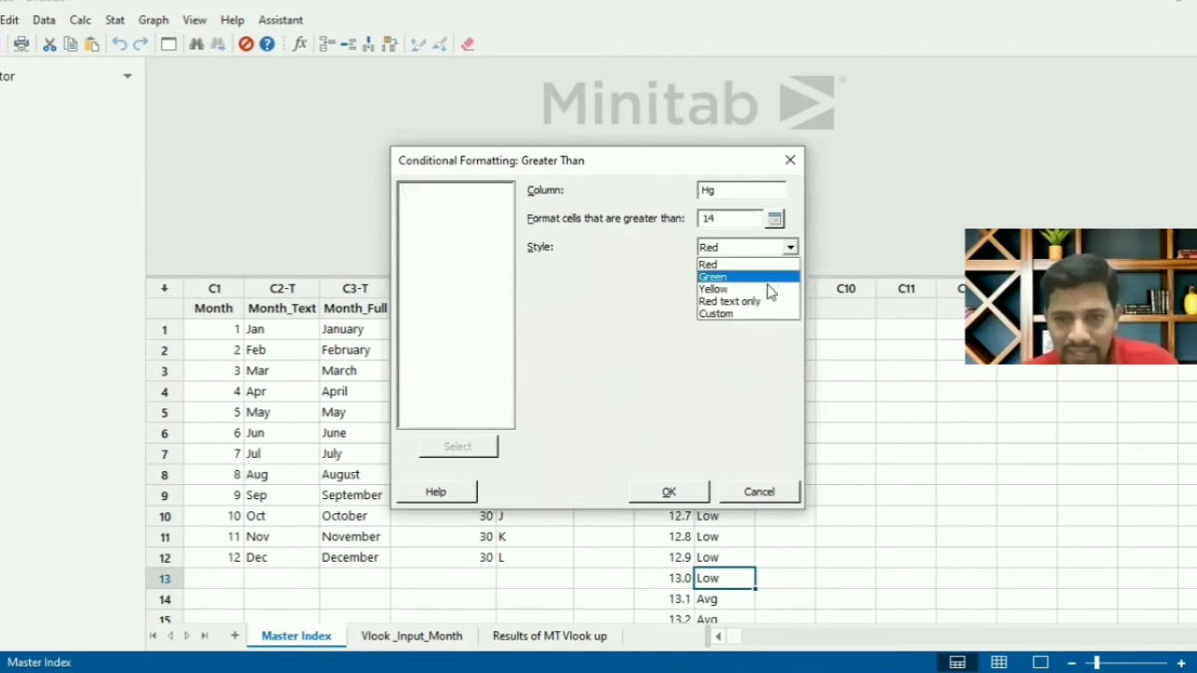
{"action": "left_click", "coordinate": [673, 489]}
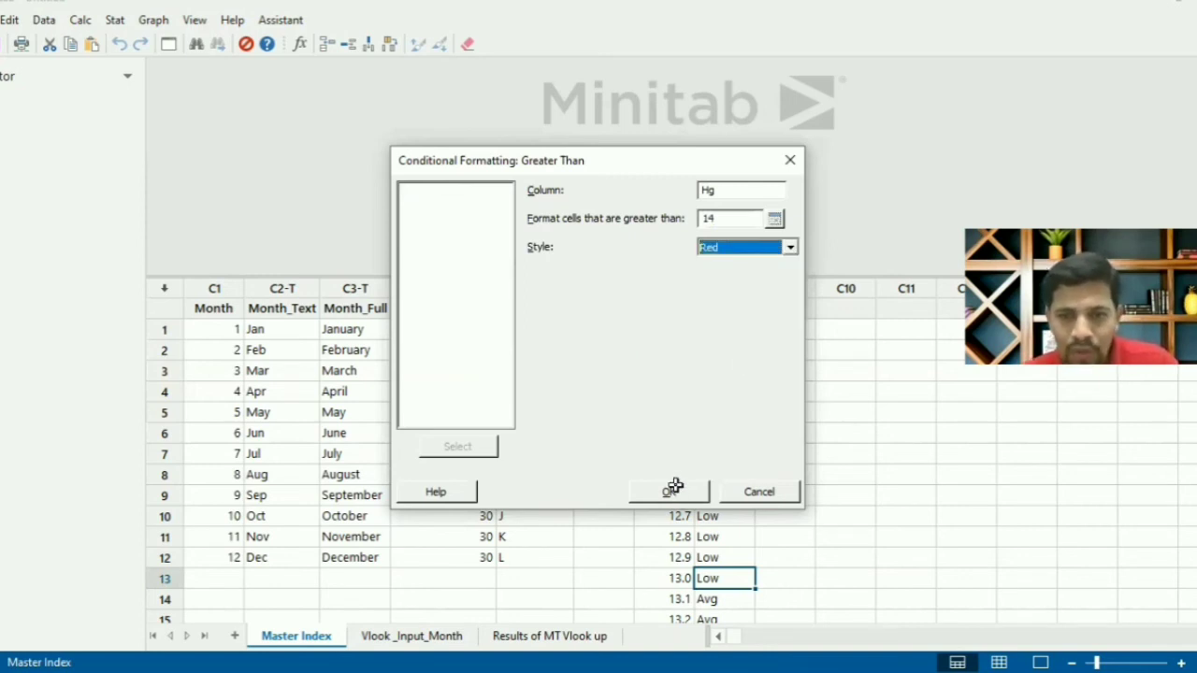
{"action": "left_click", "coordinate": [673, 490]}
Step: Review the Hg and Outcome rows in Master Index down to the end of the data to check the highlighting
{"action": "left_click", "coordinate": [713, 488]}
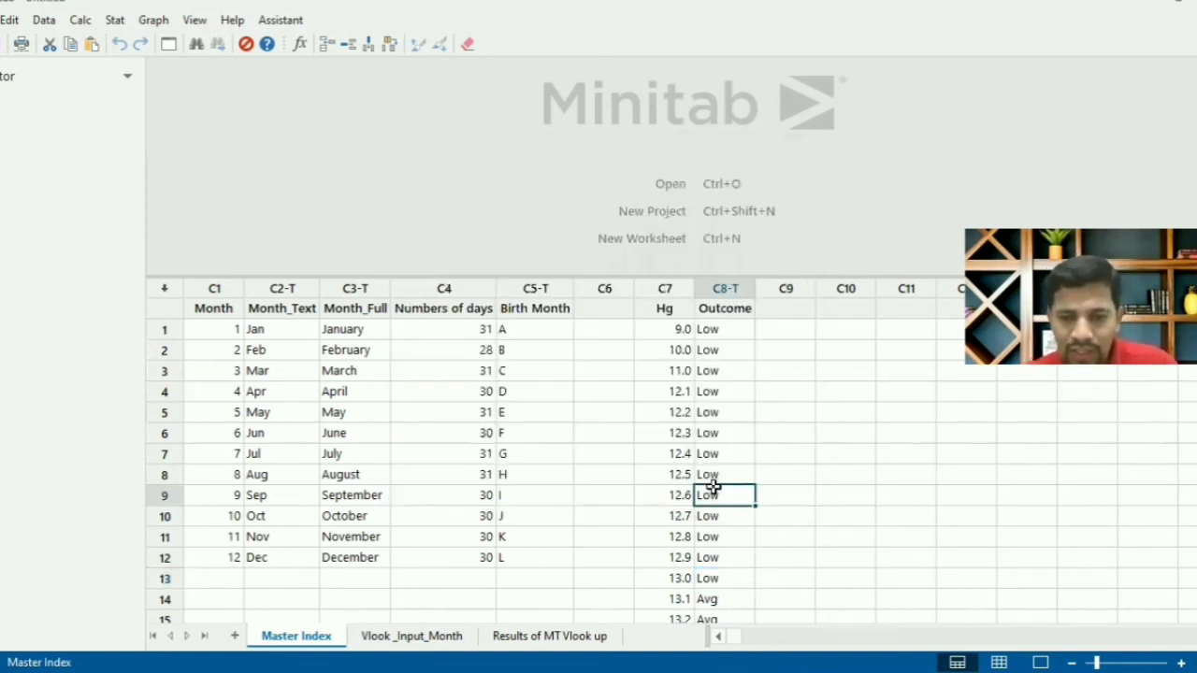
{"action": "key", "text": "Down"}
{"action": "key", "text": "Down"}
{"action": "key", "text": "Down"}
{"action": "key", "text": "Down"}
{"action": "key", "text": "Down"}
{"action": "key", "text": "Down"}
{"action": "key", "text": "Down"}
{"action": "key", "text": "Down"}
{"action": "key", "text": "Down"}
{"action": "key", "text": "Down"}
{"action": "key", "text": "Down"}
{"action": "key", "text": "Down"}
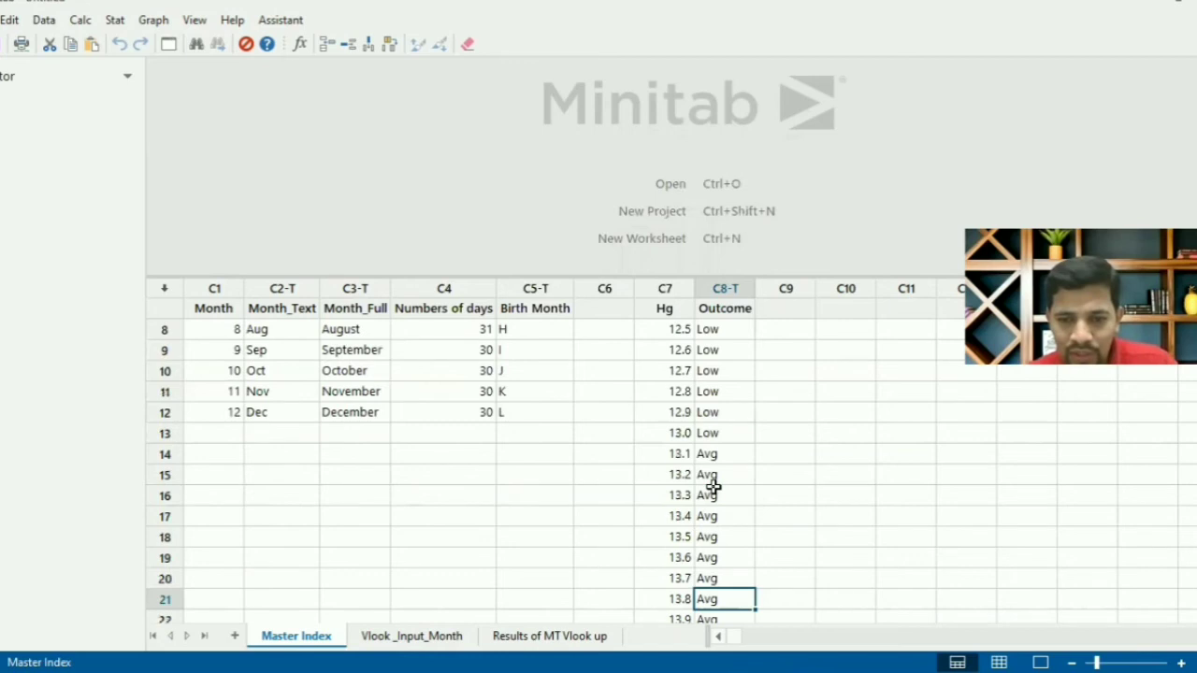
{"action": "key", "text": "Down"}
{"action": "key", "text": "Down"}
{"action": "key", "text": "Down"}
{"action": "key", "text": "Down"}
{"action": "key", "text": "Down"}
{"action": "key", "text": "Down"}
{"action": "key", "text": "Down"}
{"action": "key", "text": "Down"}
{"action": "key", "text": "Down"}
{"action": "key", "text": "Down"}
{"action": "key", "text": "Down"}
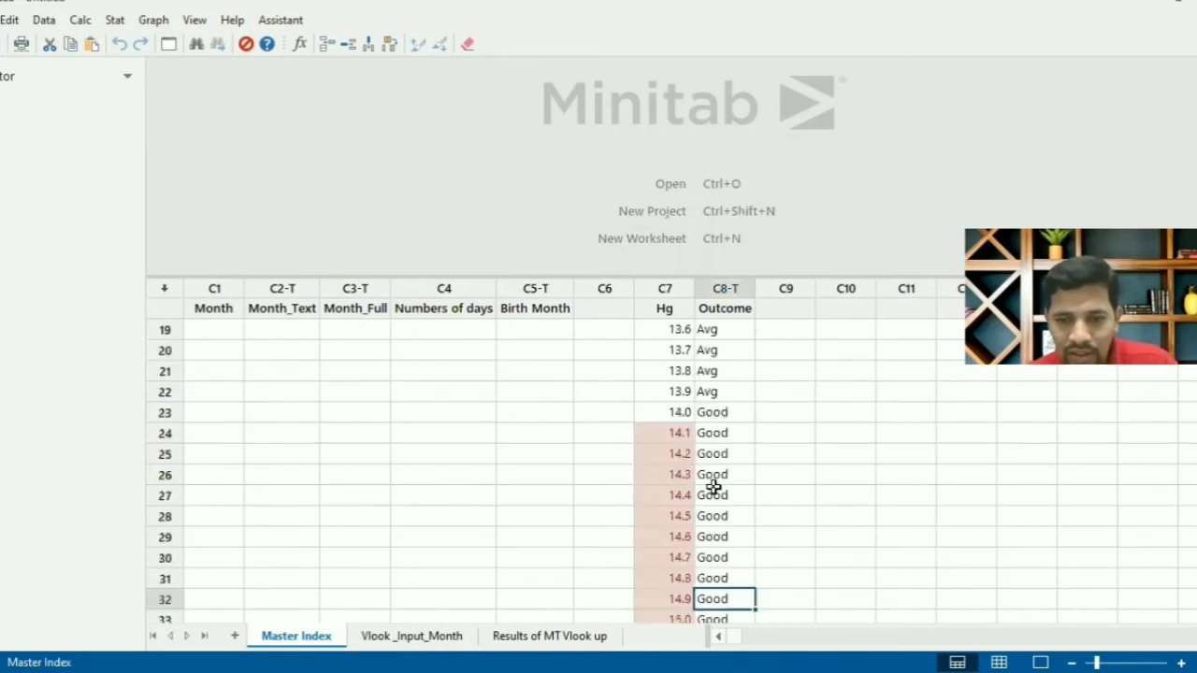
{"action": "key", "text": "Down"}
{"action": "key", "text": "Down"}
{"action": "key", "text": "Down"}
{"action": "key", "text": "Down"}
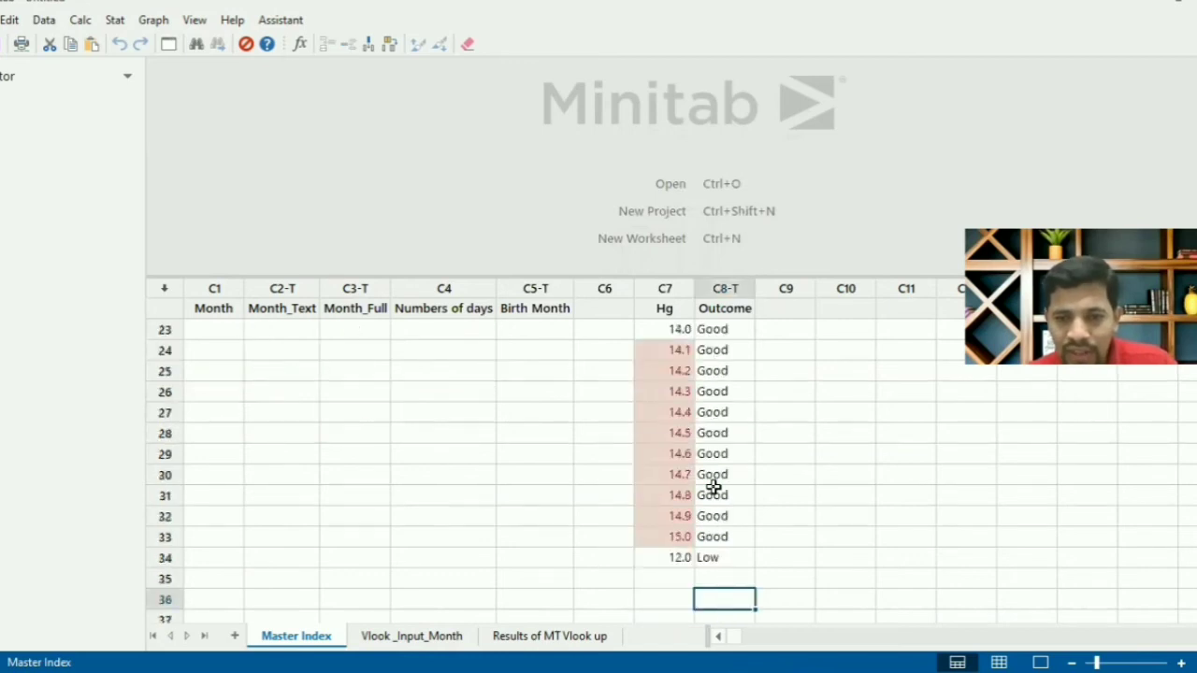
Step: Add a row at the end of the Hg data in Master Index with Hg 15.1 and Outcome Good
{"action": "left_click", "coordinate": [676, 578]}
{"action": "type", "text": "15"}
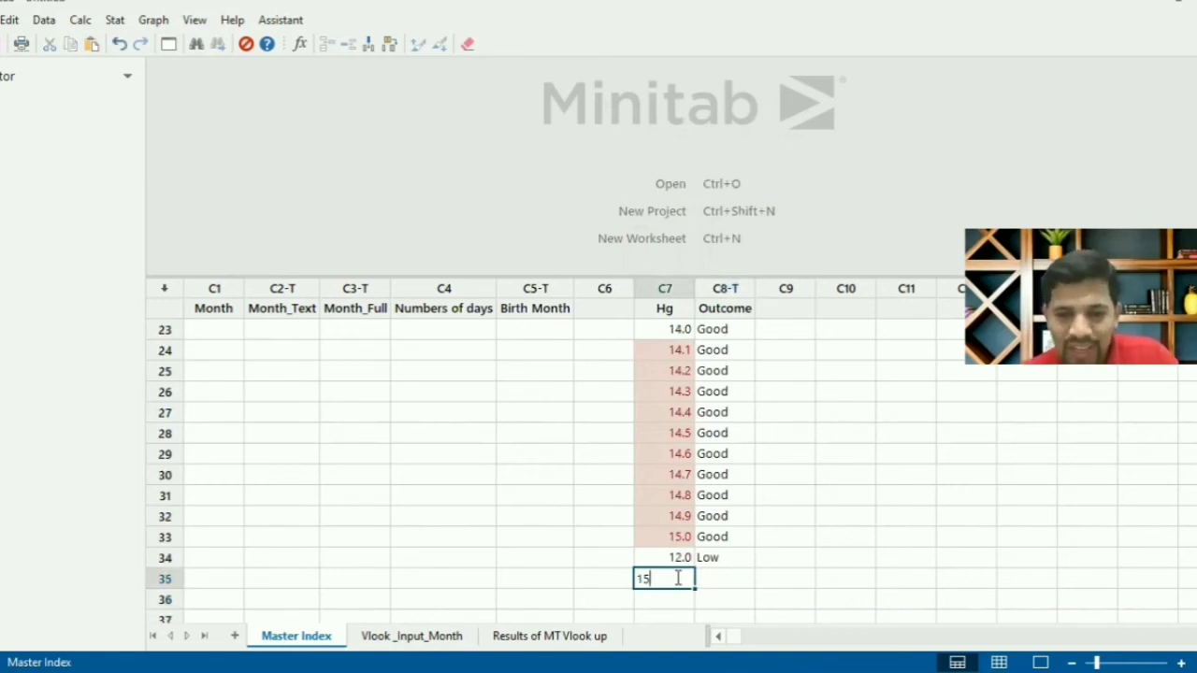
{"action": "type", "text": ".1"}
{"action": "key", "text": "Return"}
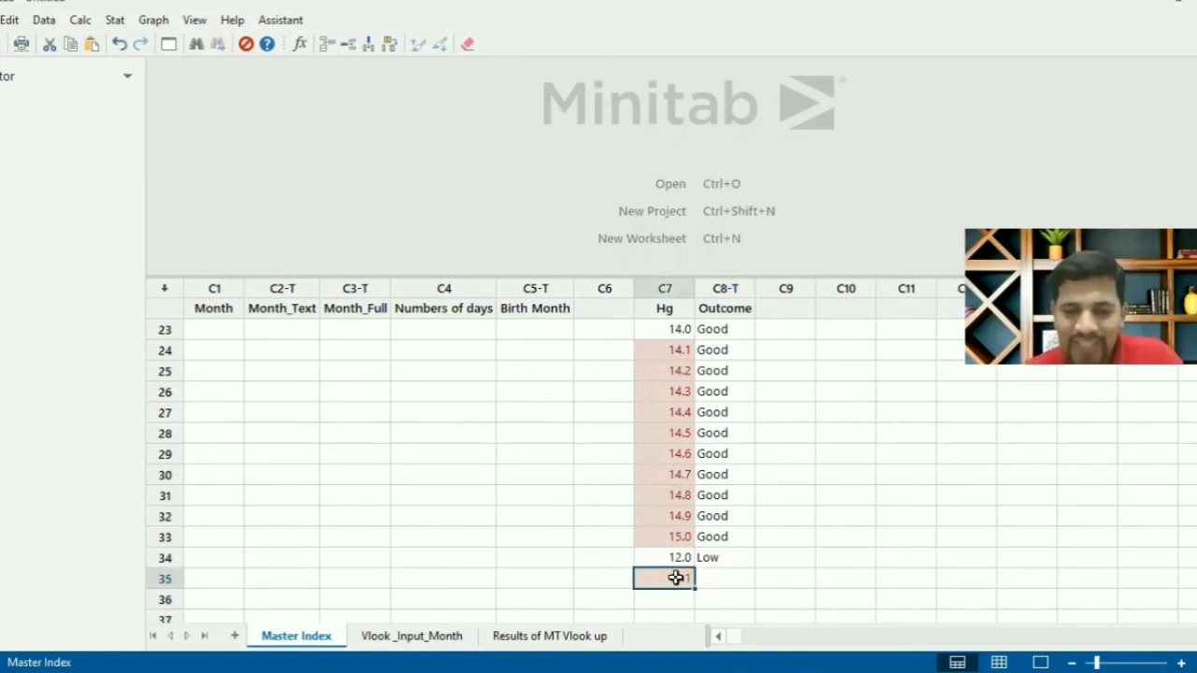
{"action": "key", "text": "Tab"}
{"action": "type", "text": "Good"}
{"action": "key", "text": "Return"}
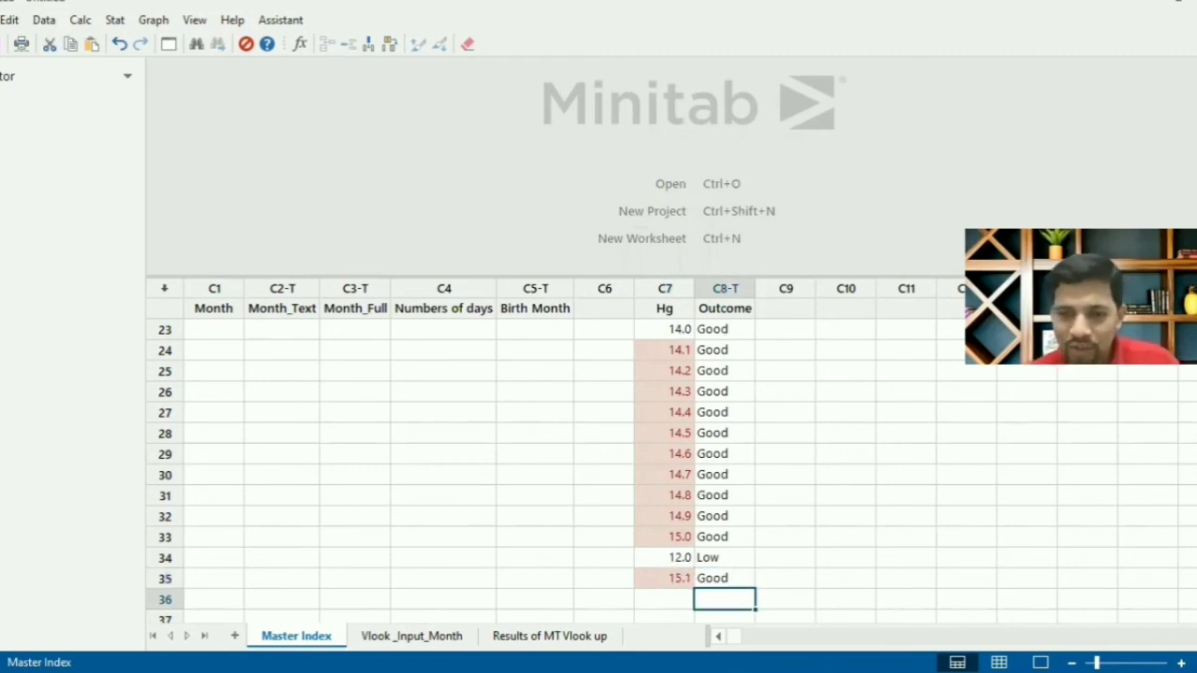
Step: Create a new worksheet and name its first column Hg_Inputs
{"action": "left_click", "coordinate": [416, 643]}
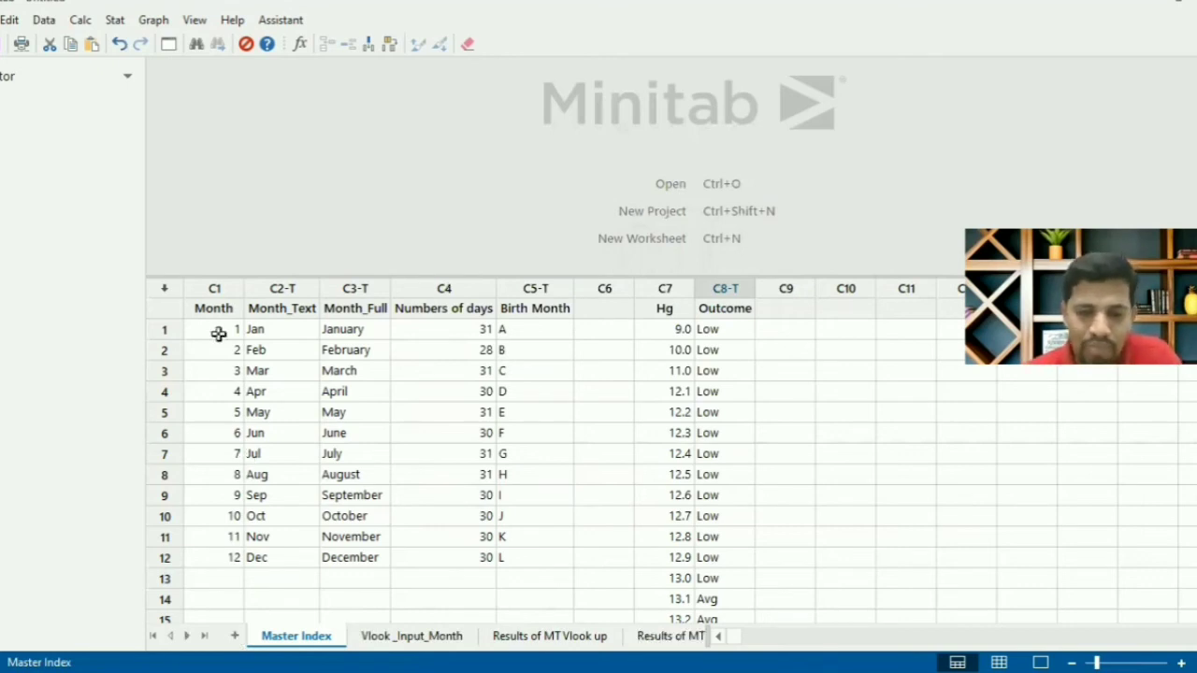
{"action": "key", "text": "ctrl+n"}
{"action": "type", "text": "Patien"}
{"action": "key", "text": "BackSpace"}
{"action": "key", "text": "BackSpace"}
{"action": "key", "text": "BackSpace"}
{"action": "key", "text": "BackSpace"}
{"action": "key", "text": "BackSpace"}
{"action": "key", "text": "BackSpace"}
{"action": "type", "text": "Histor"}
{"action": "key", "text": "BackSpace"}
{"action": "key", "text": "BackSpace"}
{"action": "key", "text": "BackSpace"}
{"action": "key", "text": "BackSpace"}
{"action": "key", "text": "BackSpace"}
{"action": "type", "text": "g_In"}
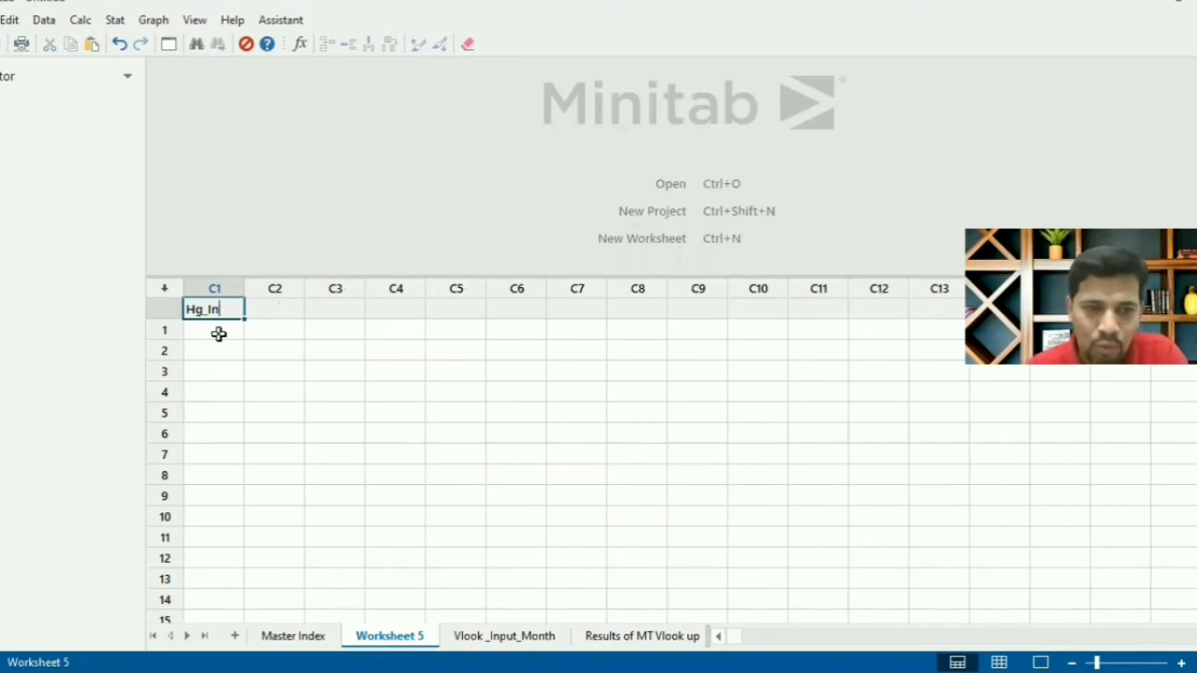
{"action": "type", "text": "put"}
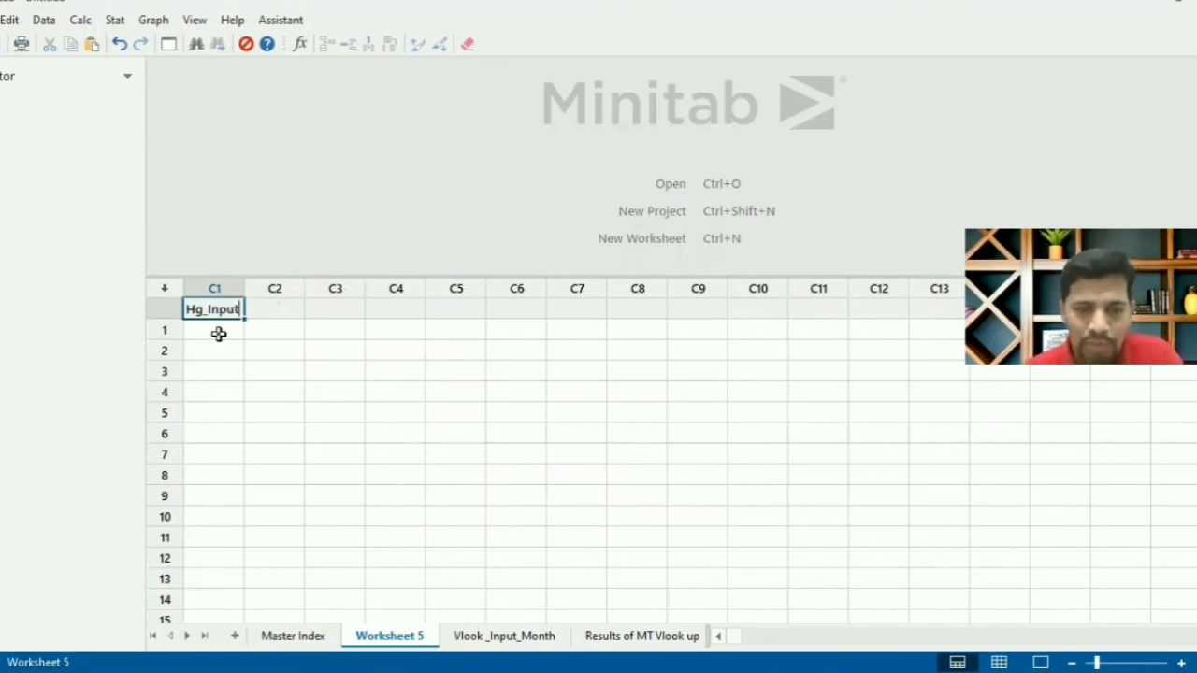
{"action": "type", "text": "s"}
{"action": "key", "text": "Return"}
Step: Enter 13, 14, 15, 12.1, 13 and 12.4 in rows 1 to 6 of the Hg_Inputs column
{"action": "type", "text": "13"}
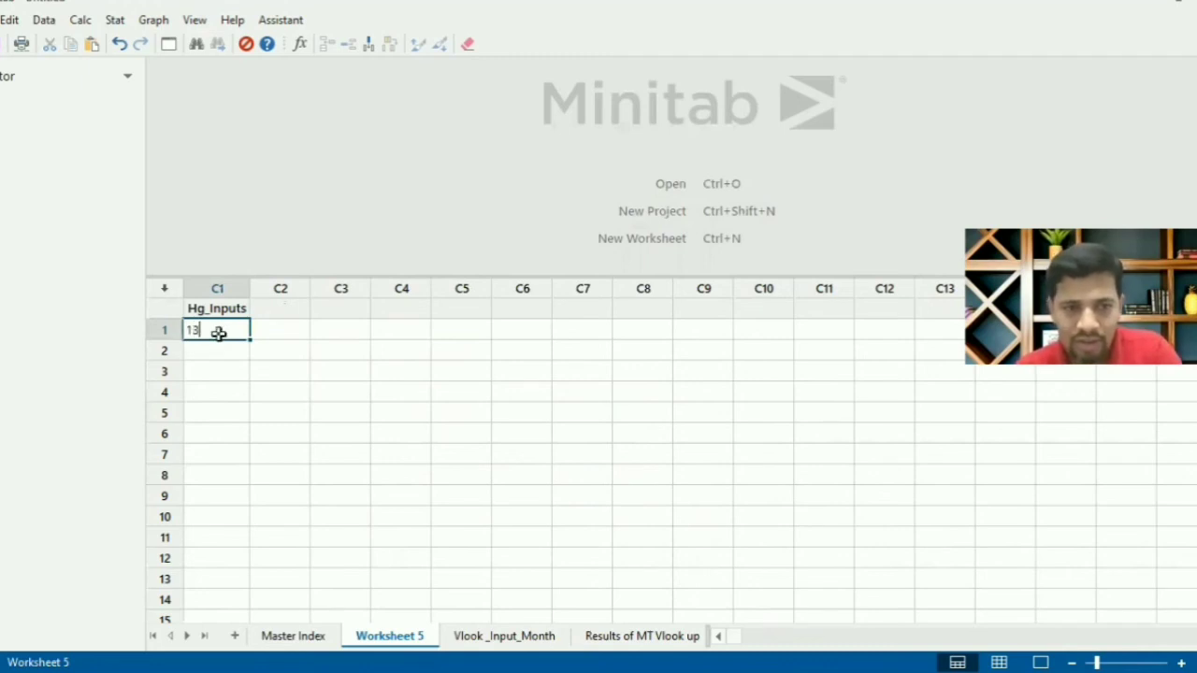
{"action": "key", "text": "Return"}
{"action": "type", "text": "14"}
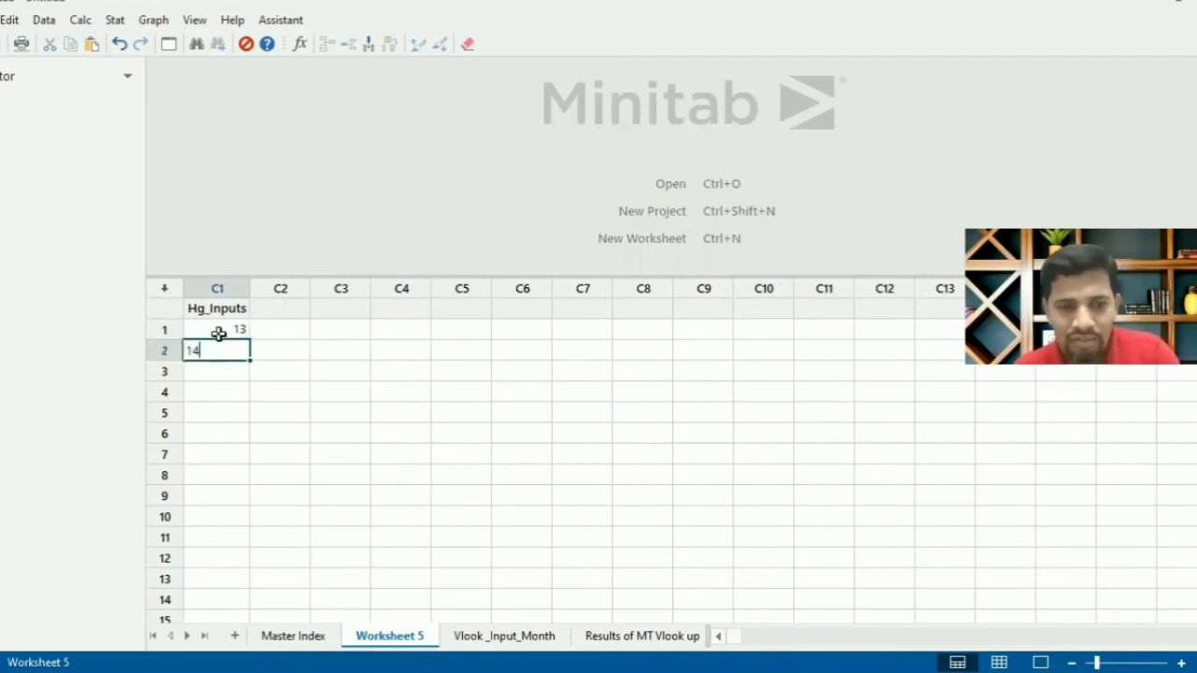
{"action": "key", "text": "Return"}
{"action": "type", "text": "15"}
{"action": "key", "text": "Return"}
{"action": "type", "text": "1"}
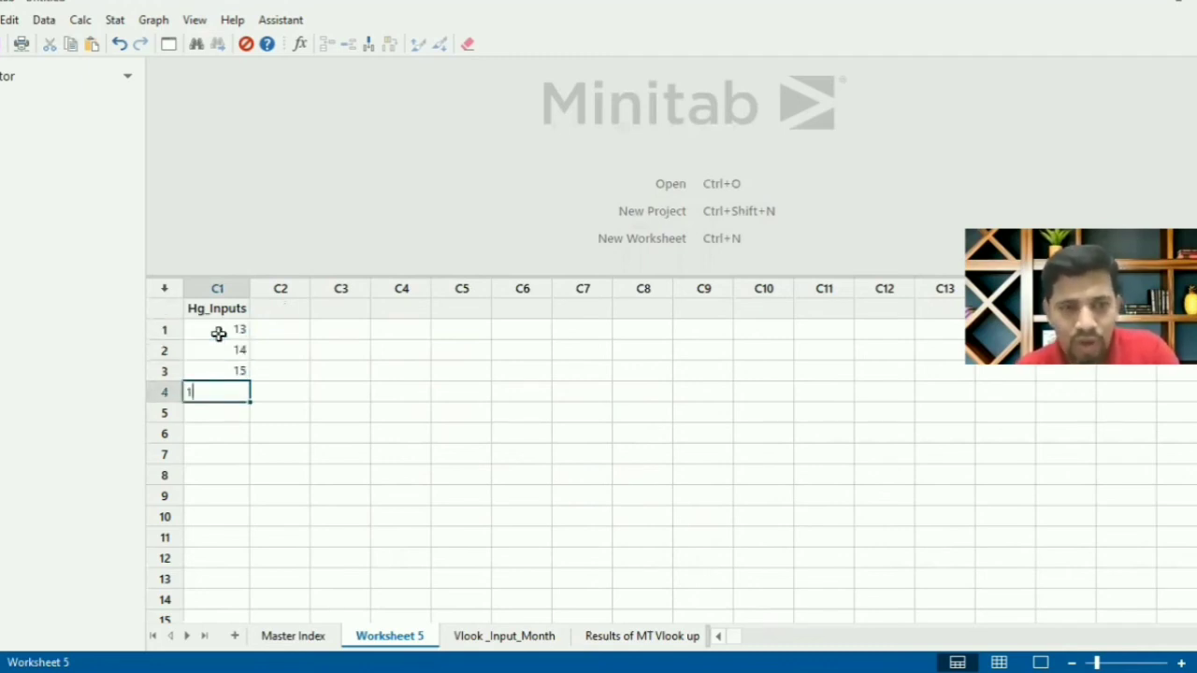
{"action": "type", "text": "2.1"}
{"action": "key", "text": "Return"}
{"action": "type", "text": "1"}
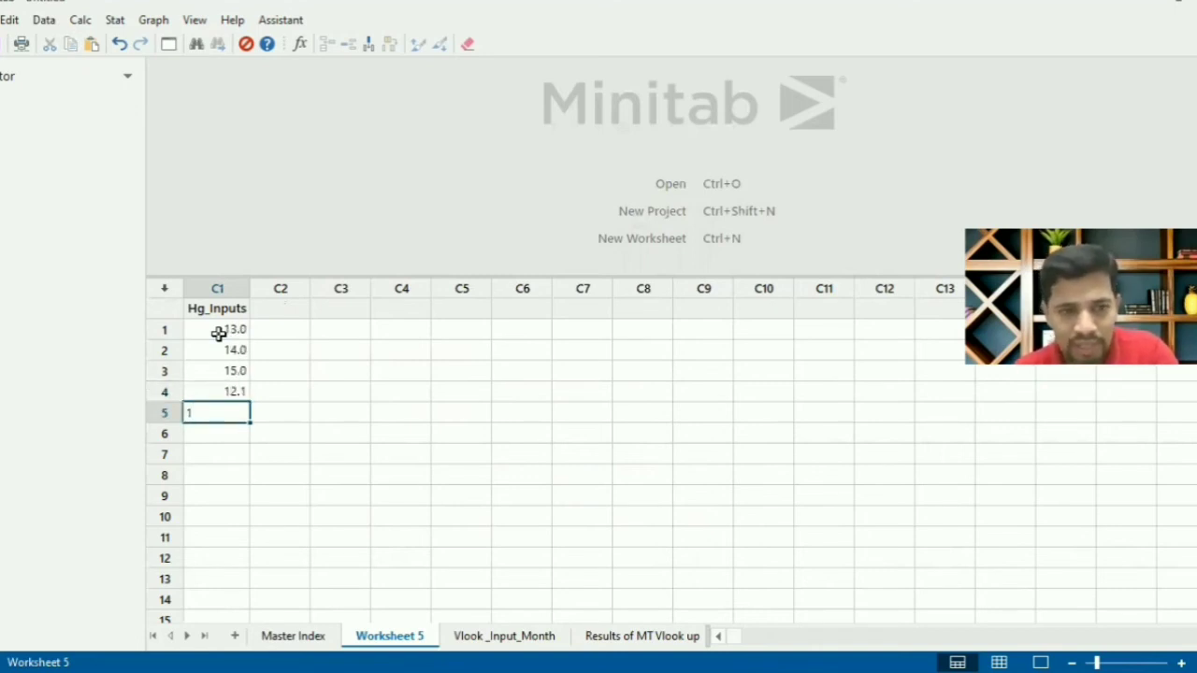
{"action": "type", "text": "3"}
{"action": "key", "text": "Return"}
{"action": "type", "text": "2"}
{"action": "type", "text": ".5"}
{"action": "key", "text": "Return"}
{"action": "type", "text": "12.4"}
{"action": "key", "text": "Return"}
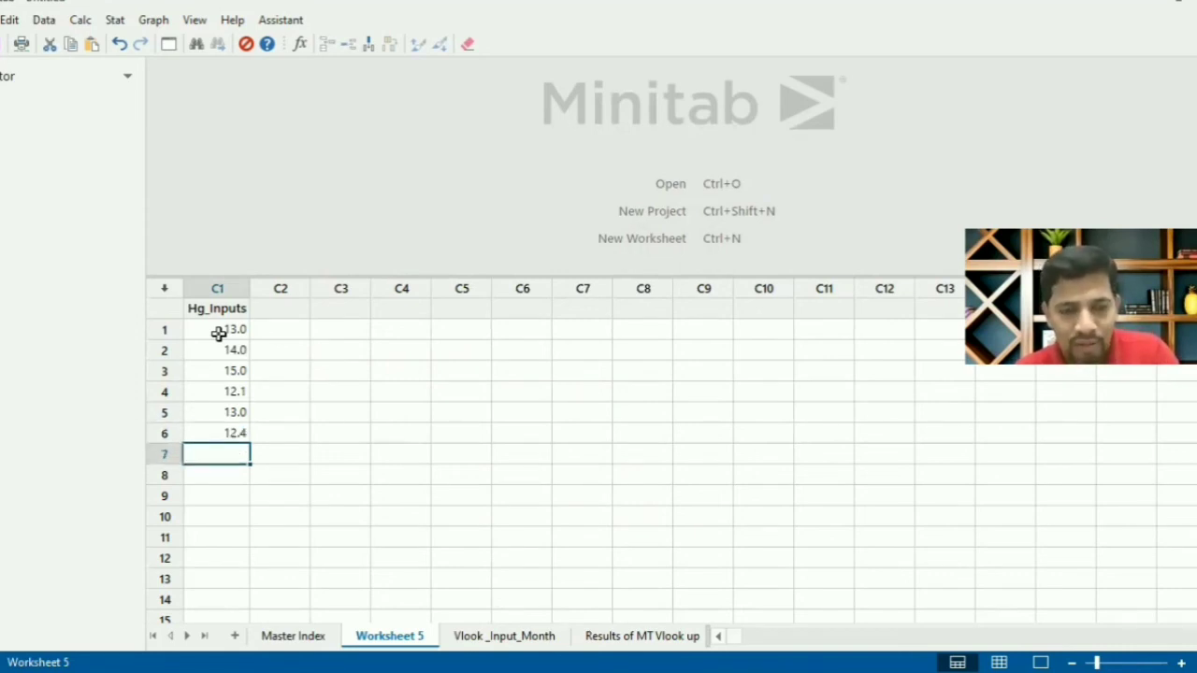
Step: Enter 15.1, 14, 13.0 and 12.9 in rows 7 to 10 of the Hg_Inputs column
{"action": "type", "text": "15.1"}
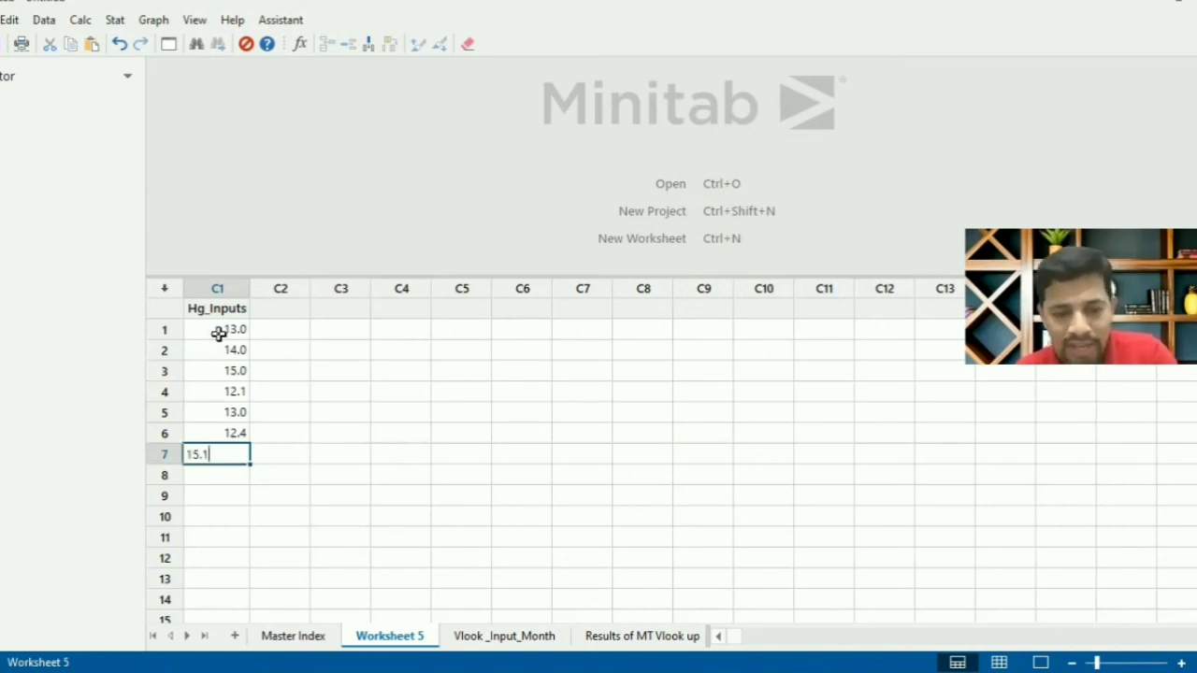
{"action": "key", "text": "Return"}
{"action": "type", "text": "1"}
{"action": "type", "text": "6."}
{"action": "key", "text": "BackSpace"}
{"action": "key", "text": "BackSpace"}
{"action": "key", "text": "BackSpace"}
{"action": "type", "text": "14"}
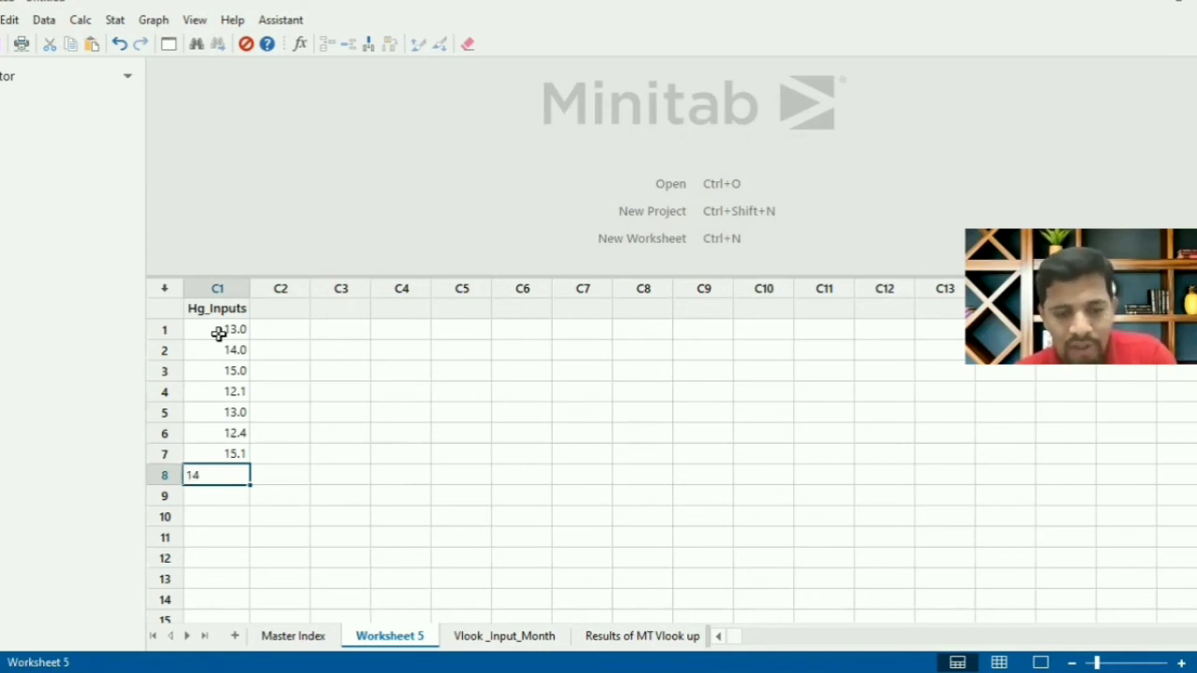
{"action": "key", "text": "Return"}
{"action": "type", "text": "13"}
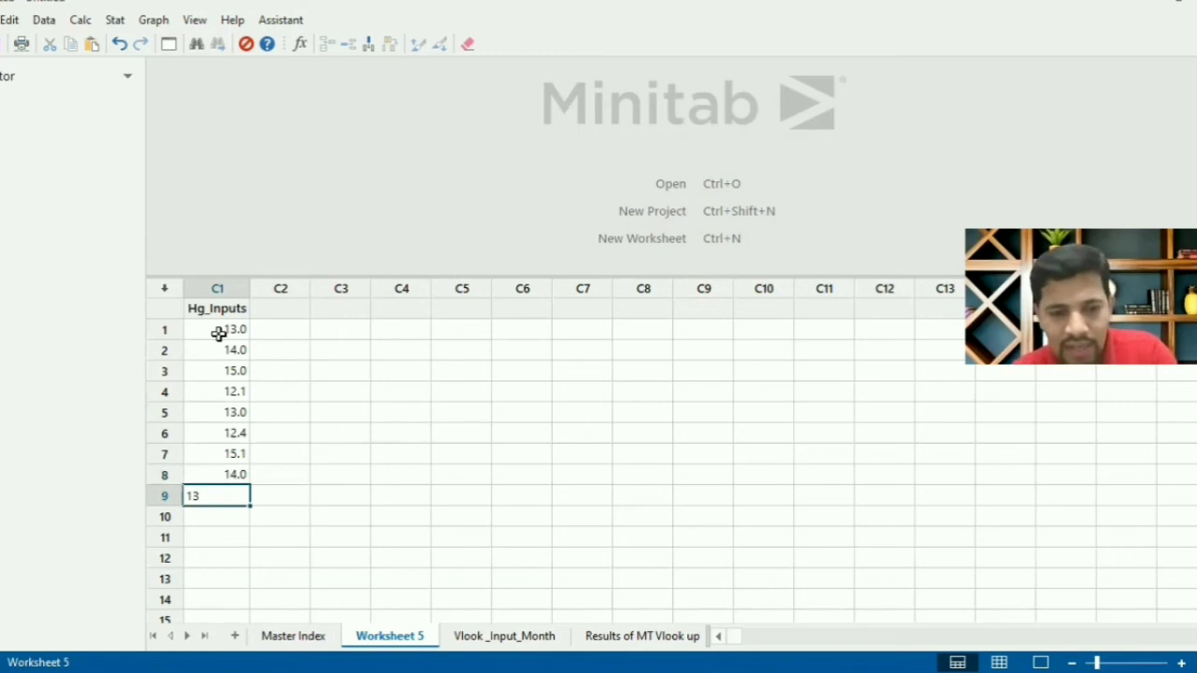
{"action": "type", "text": "."}
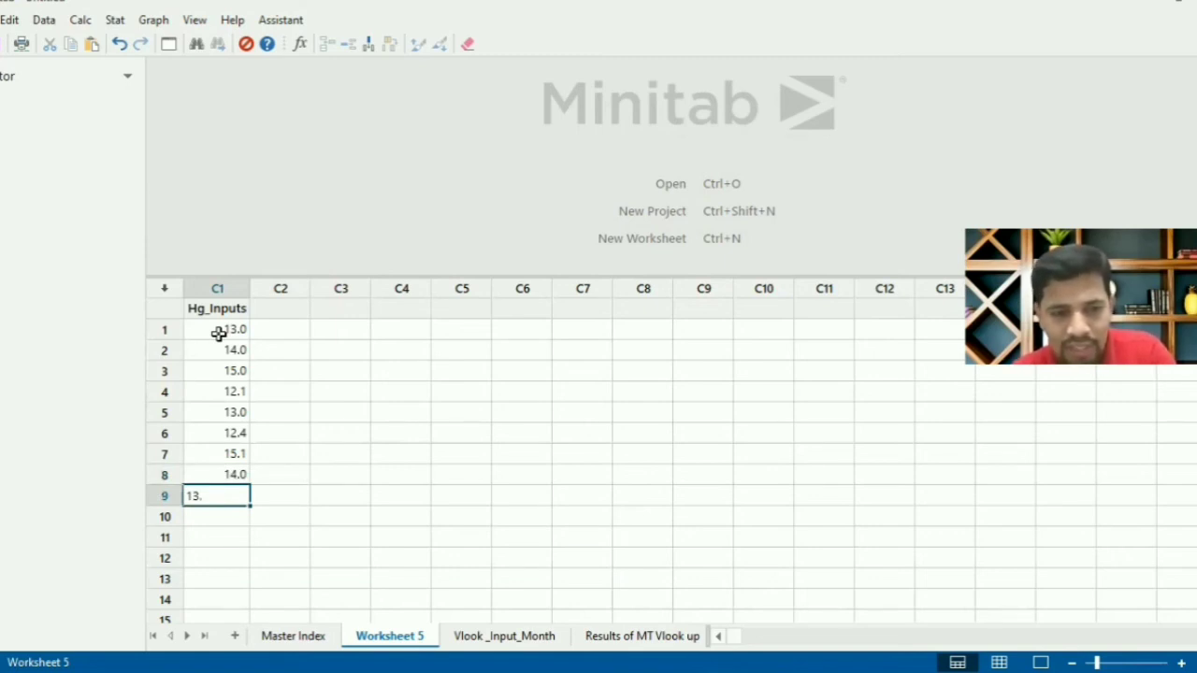
{"action": "type", "text": "0"}
{"action": "key", "text": "Return"}
{"action": "type", "text": "12."}
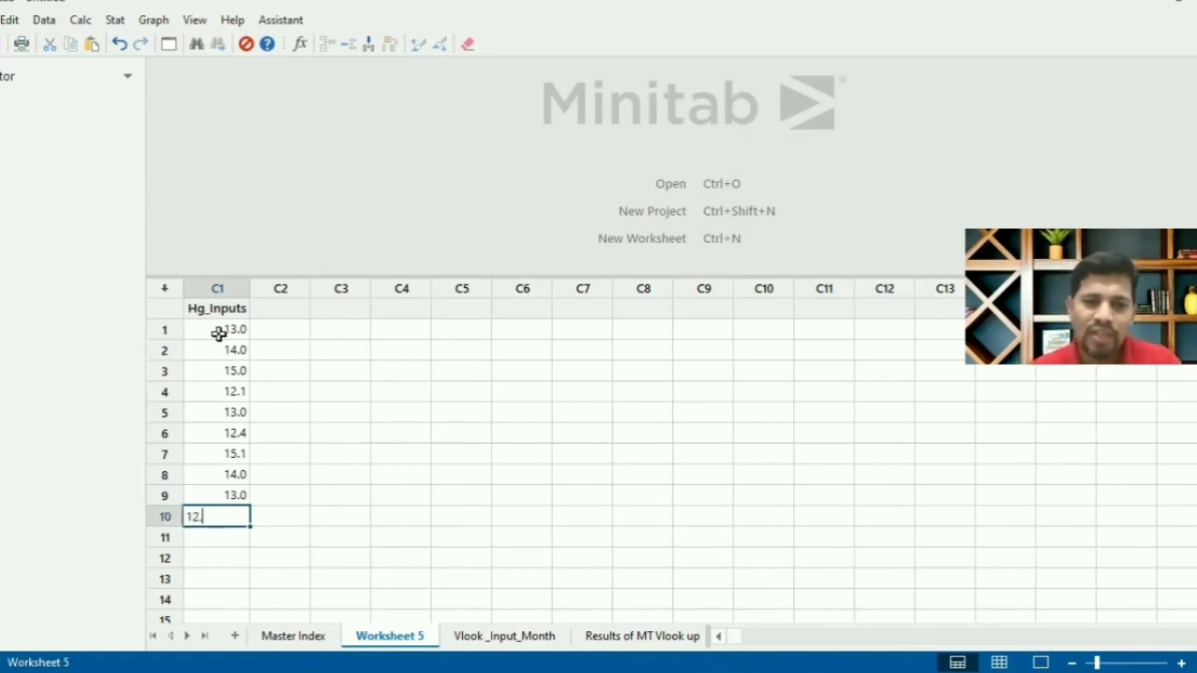
{"action": "type", "text": "9"}
{"action": "key", "text": "Return"}
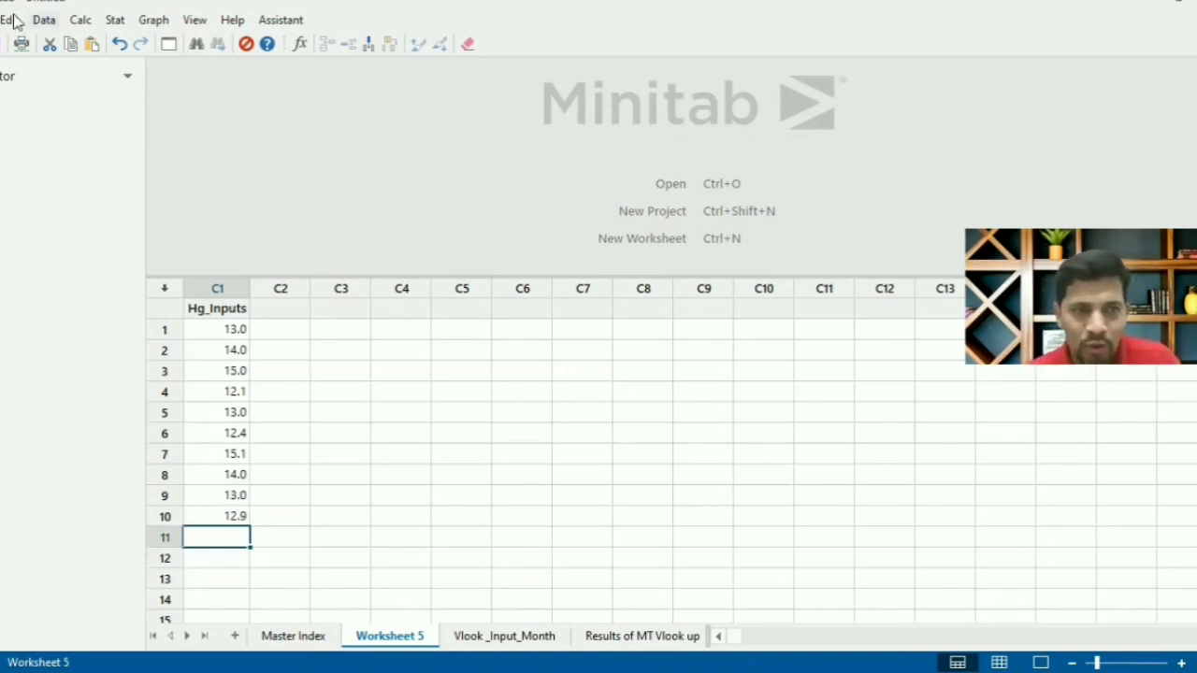
{"action": "left_click", "coordinate": [44, 20]}
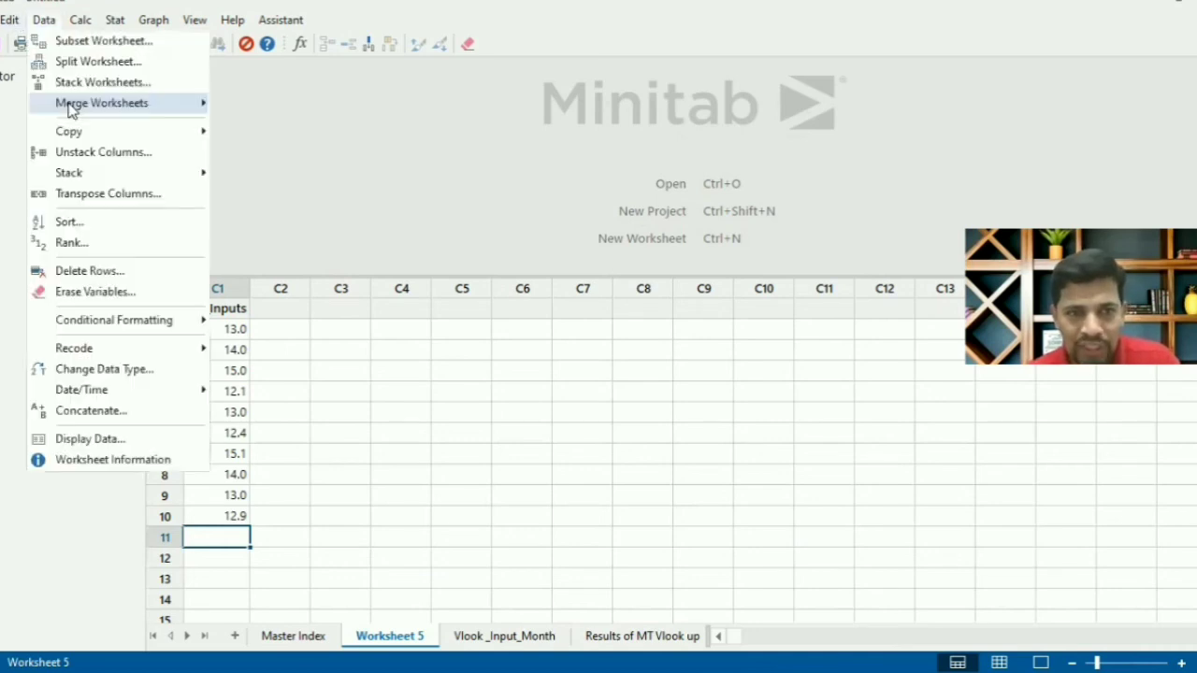
{"action": "mouse_move", "coordinate": [70, 108]}
{"action": "left_click", "coordinate": [285, 102]}
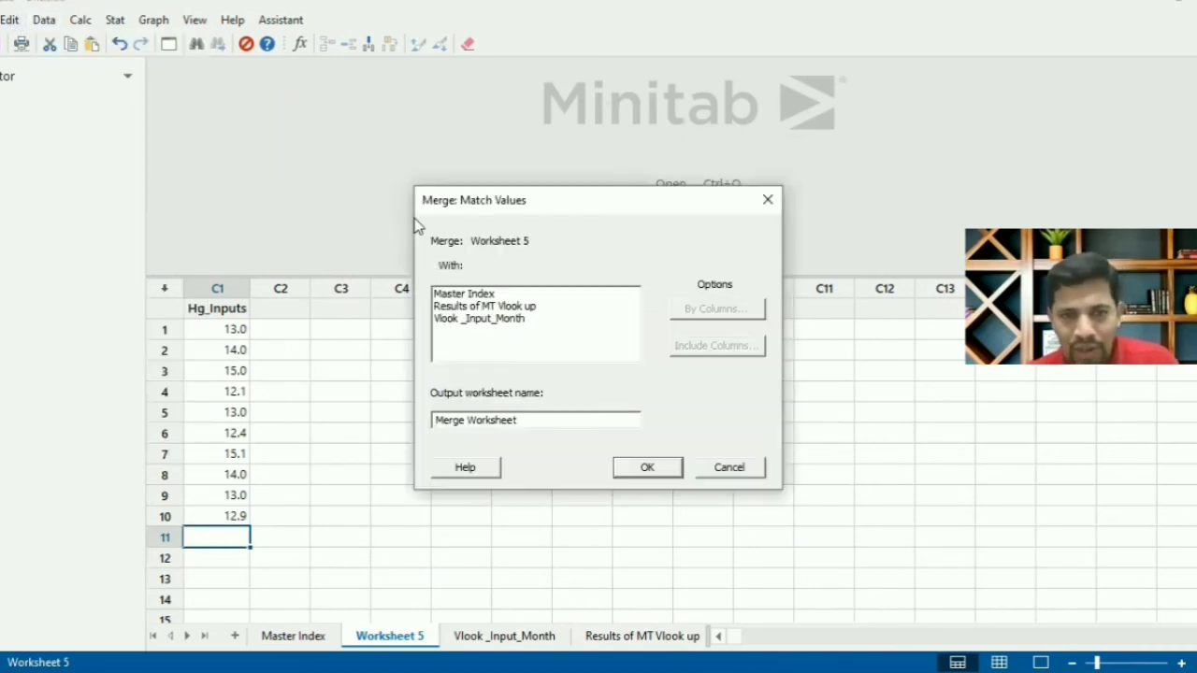
{"action": "left_click", "coordinate": [485, 296]}
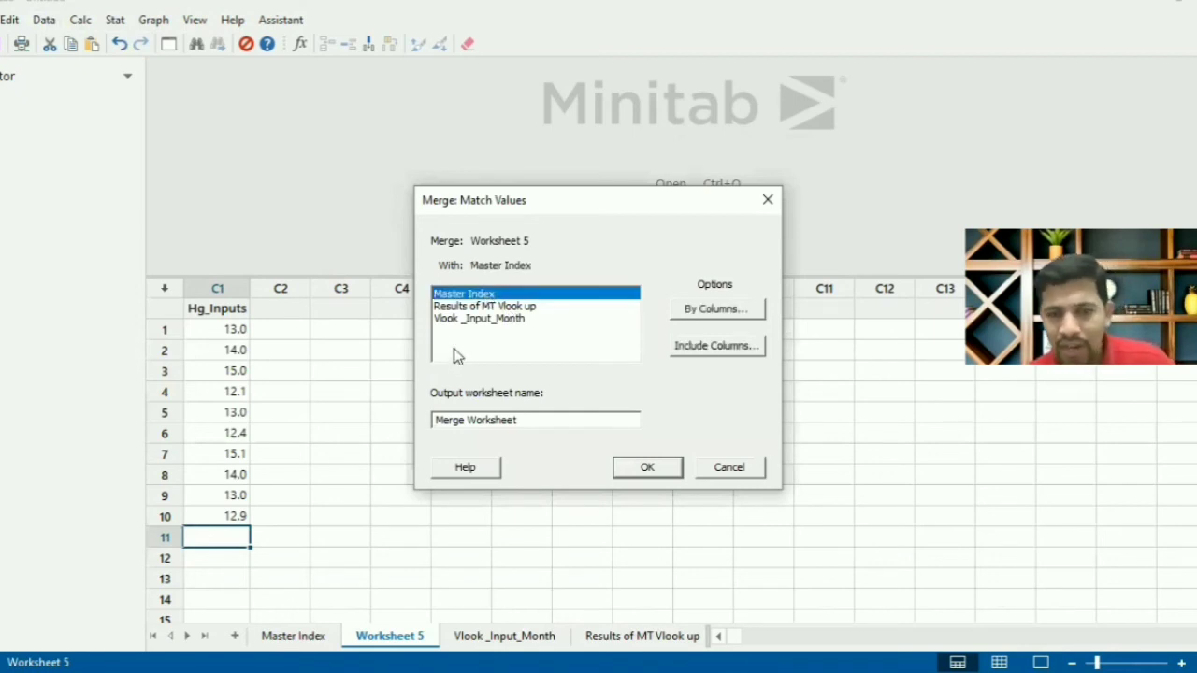
{"action": "left_click", "coordinate": [692, 317]}
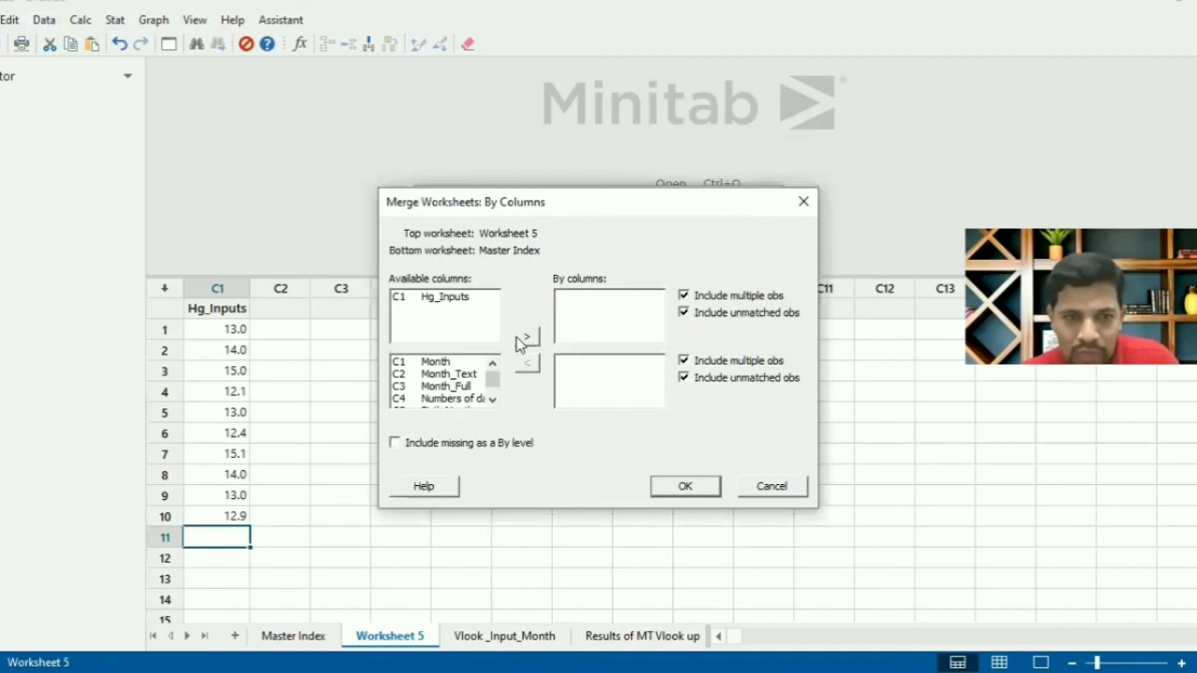
{"action": "left_click", "coordinate": [445, 297]}
{"action": "left_click", "coordinate": [525, 338]}
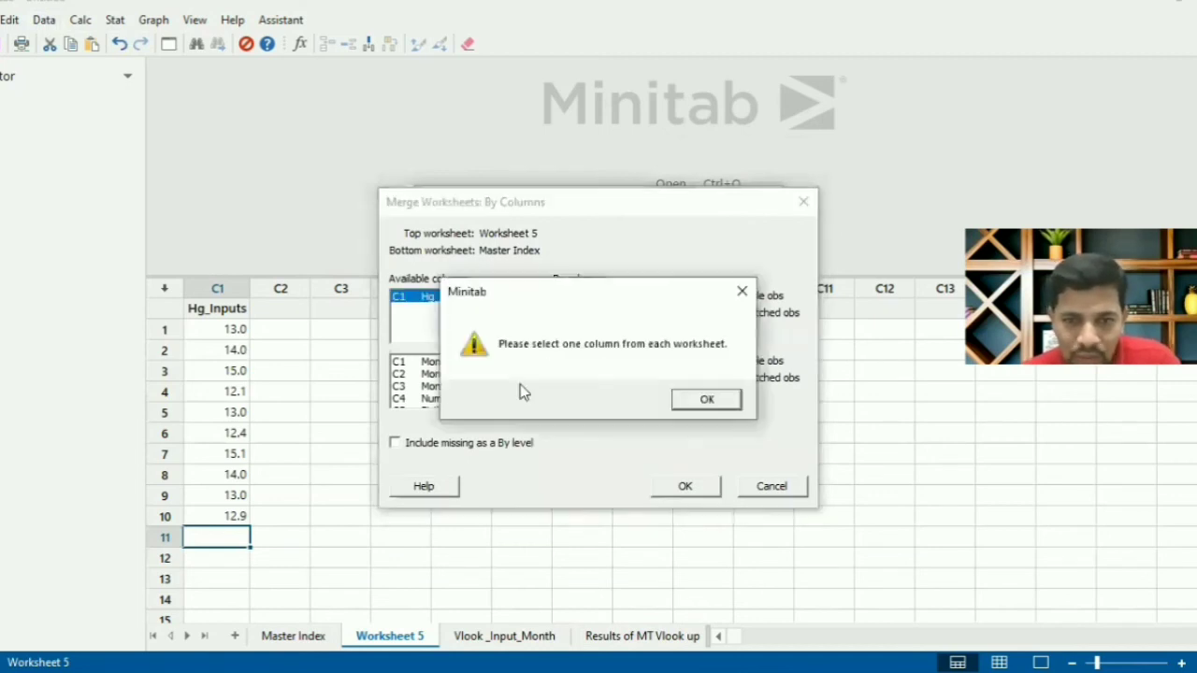
{"action": "left_click", "coordinate": [672, 400]}
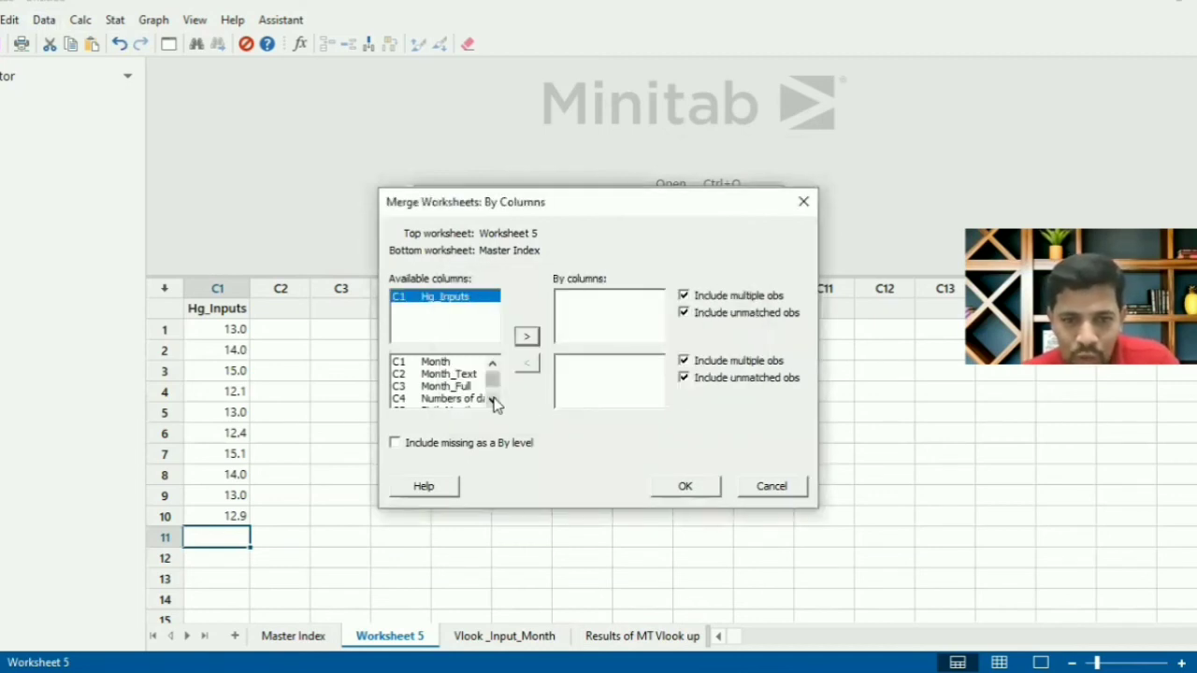
{"action": "scroll", "coordinate": [468, 401], "scroll_direction": "down", "scroll_amount": 1}
{"action": "left_click", "coordinate": [445, 386]}
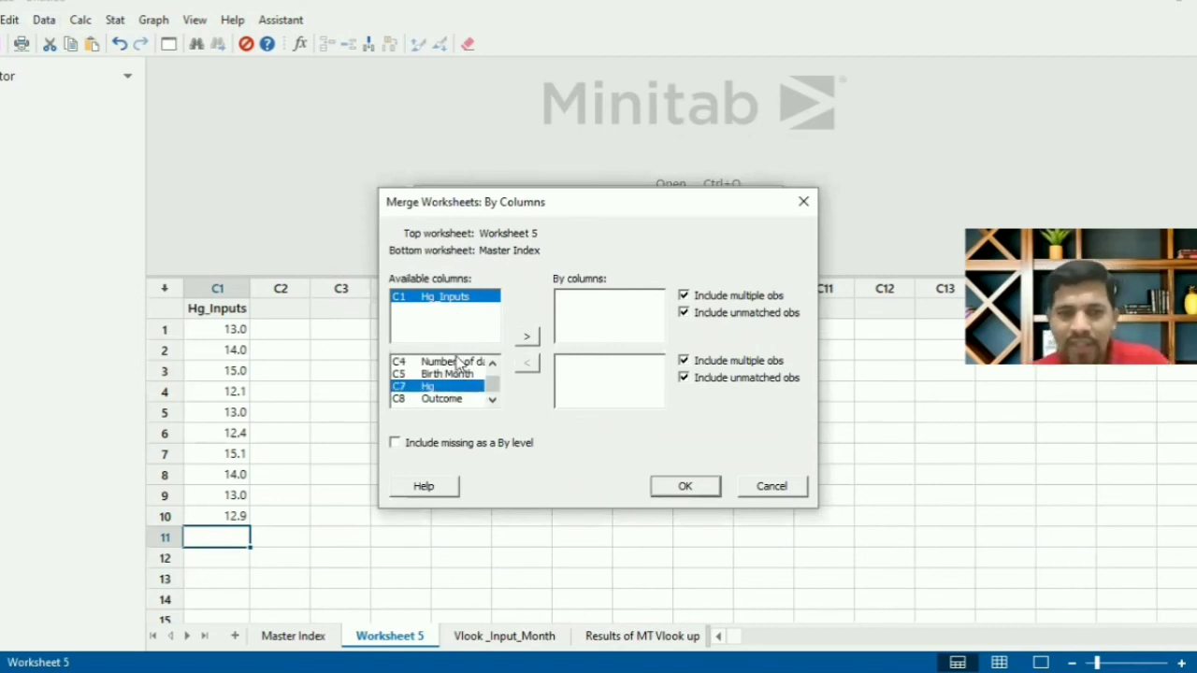
{"action": "left_click", "coordinate": [520, 446]}
{"action": "left_click", "coordinate": [658, 490]}
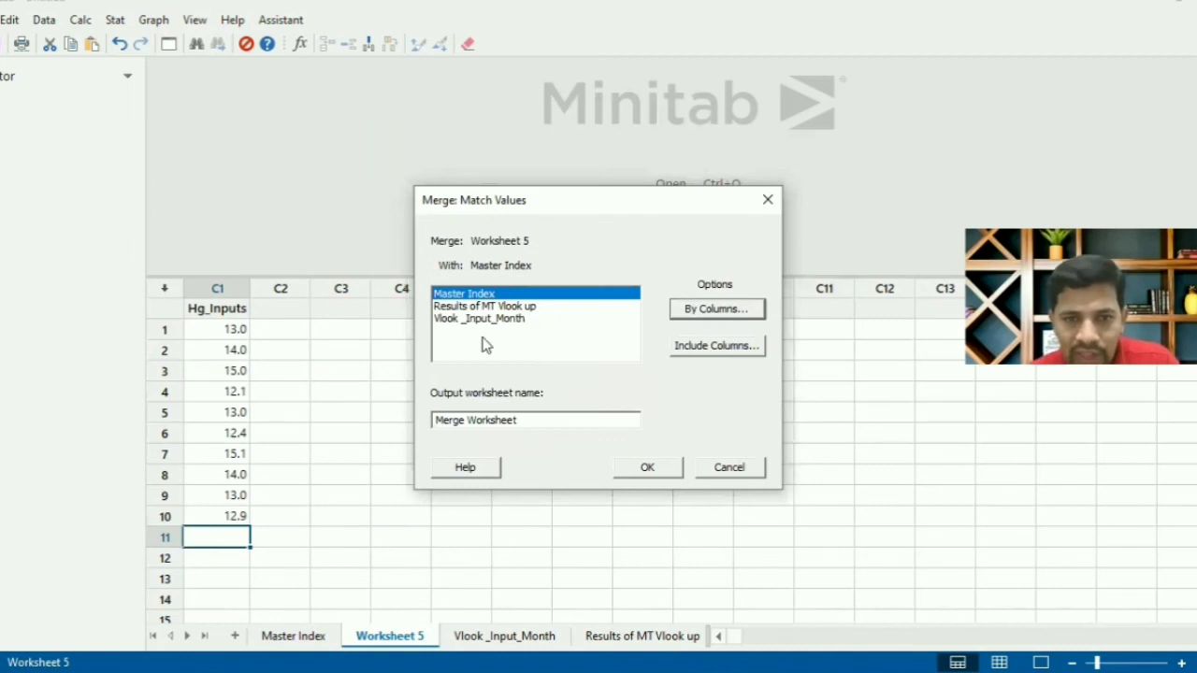
{"action": "left_click", "coordinate": [716, 310]}
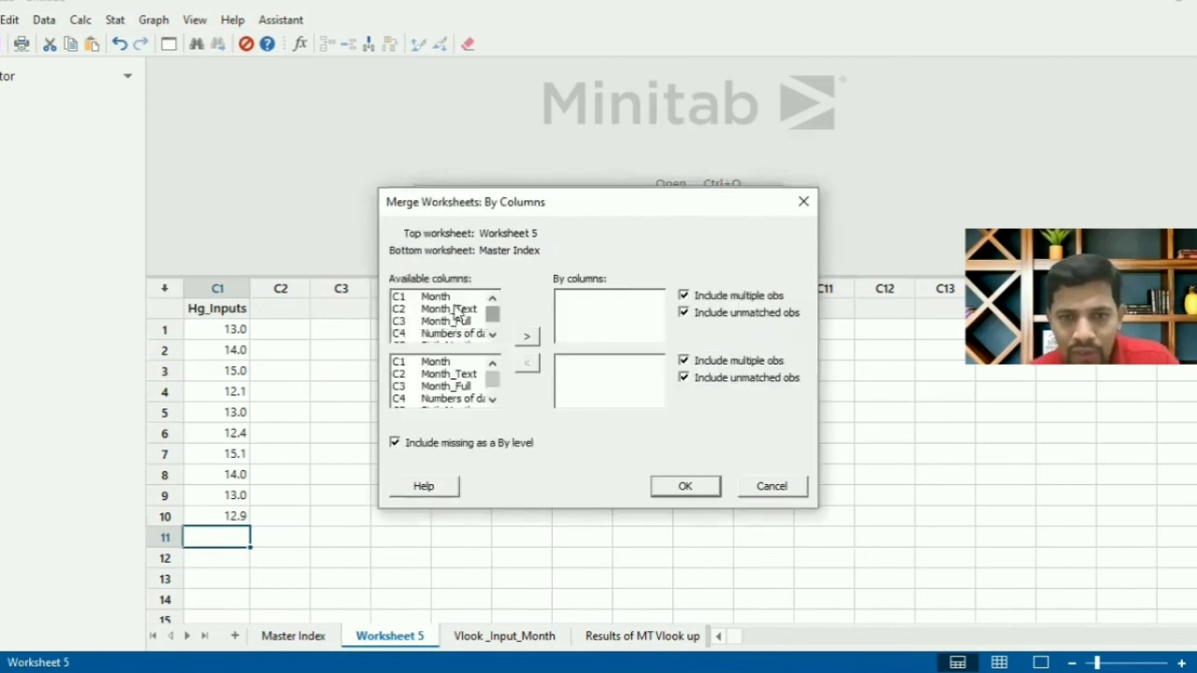
{"action": "left_click", "coordinate": [803, 201]}
{"action": "left_click", "coordinate": [765, 202]}
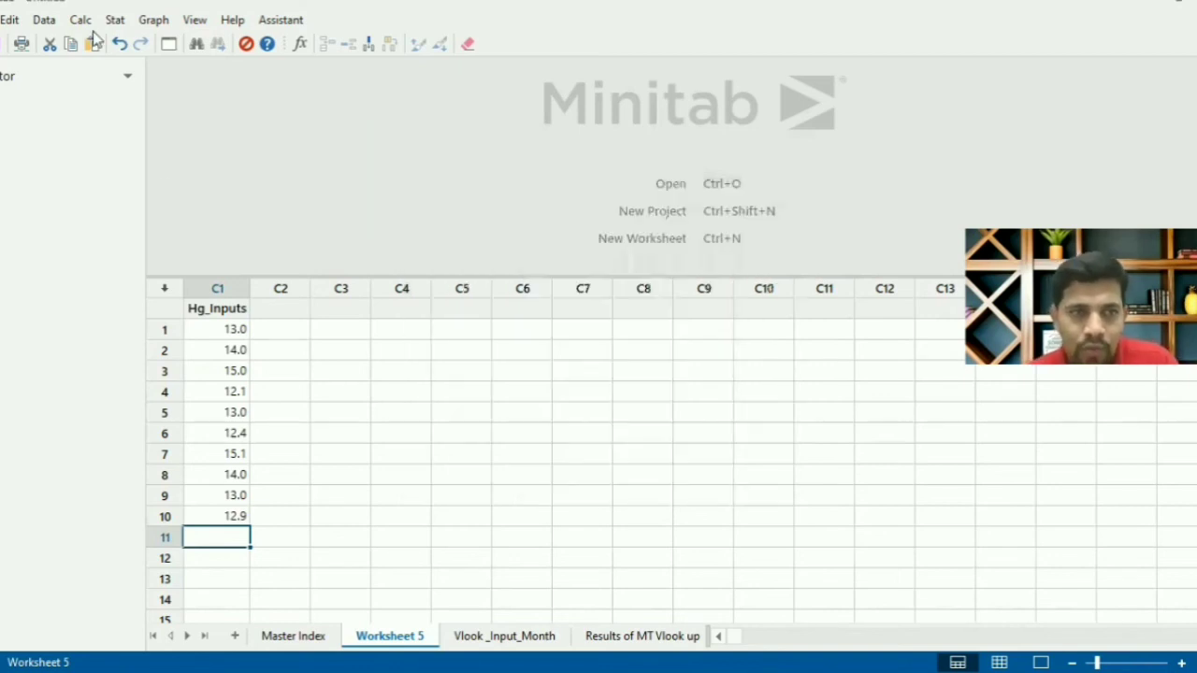
Step: Set up a match-values merge of Worksheet 5 with Master Index, matching Hg_Inputs to Hg and including missing as a By level
{"action": "left_click", "coordinate": [44, 20]}
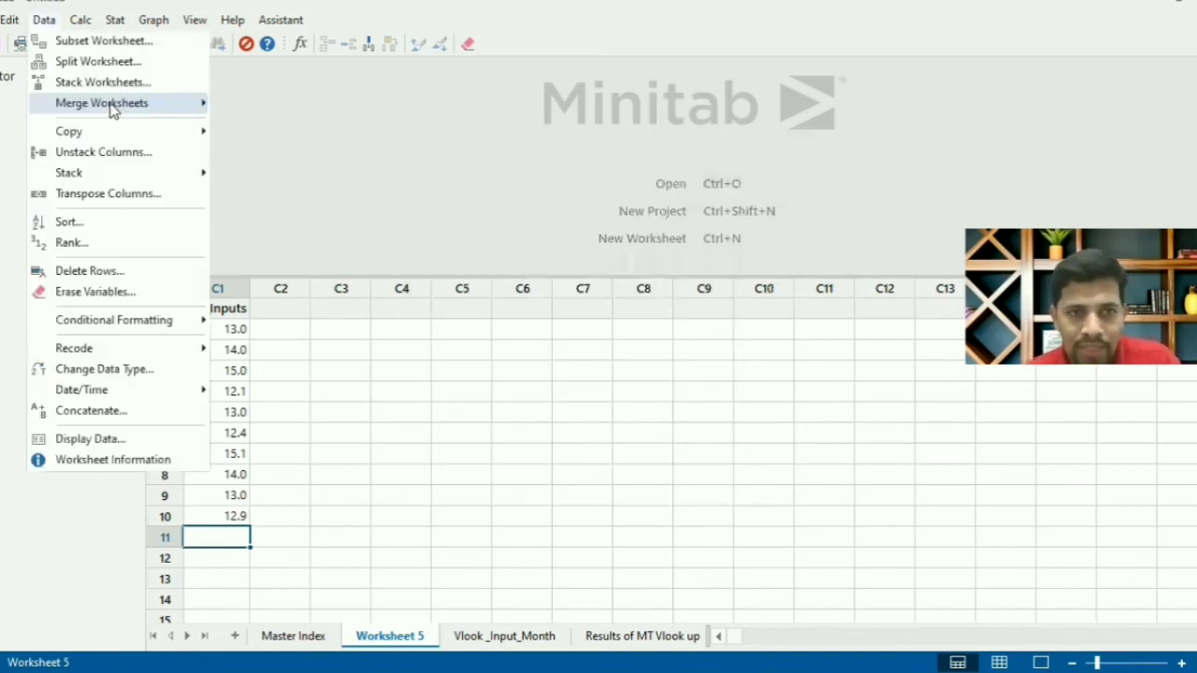
{"action": "mouse_move", "coordinate": [112, 103]}
{"action": "left_click", "coordinate": [264, 103]}
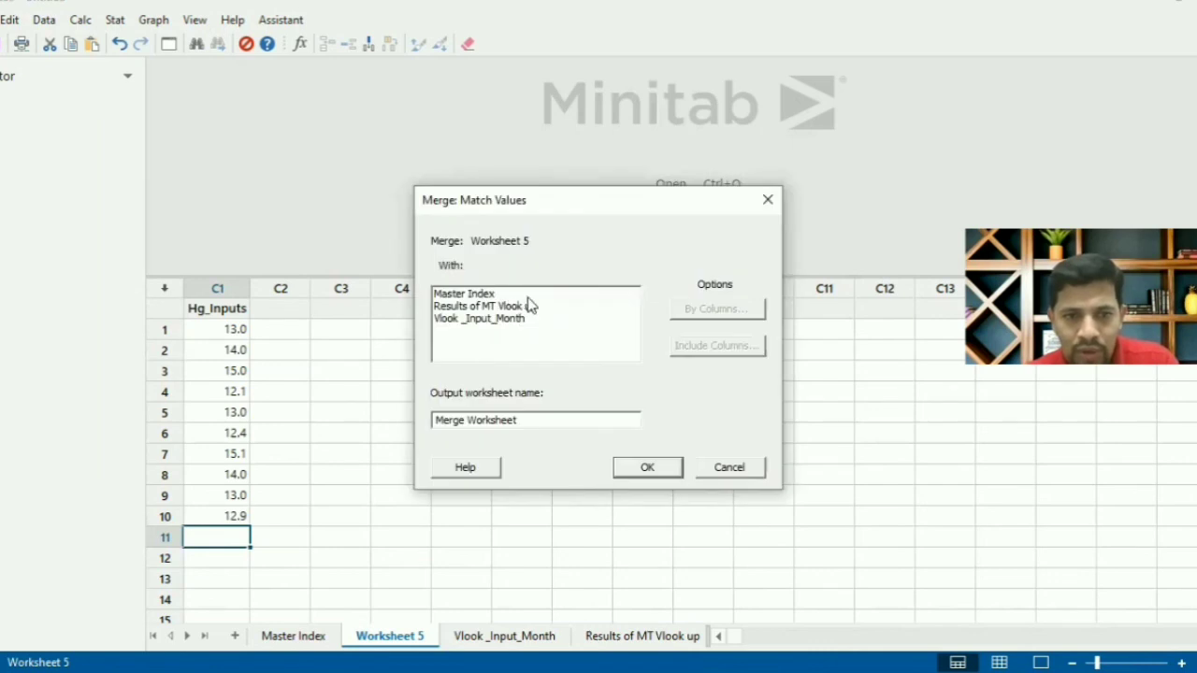
{"action": "left_click", "coordinate": [498, 294]}
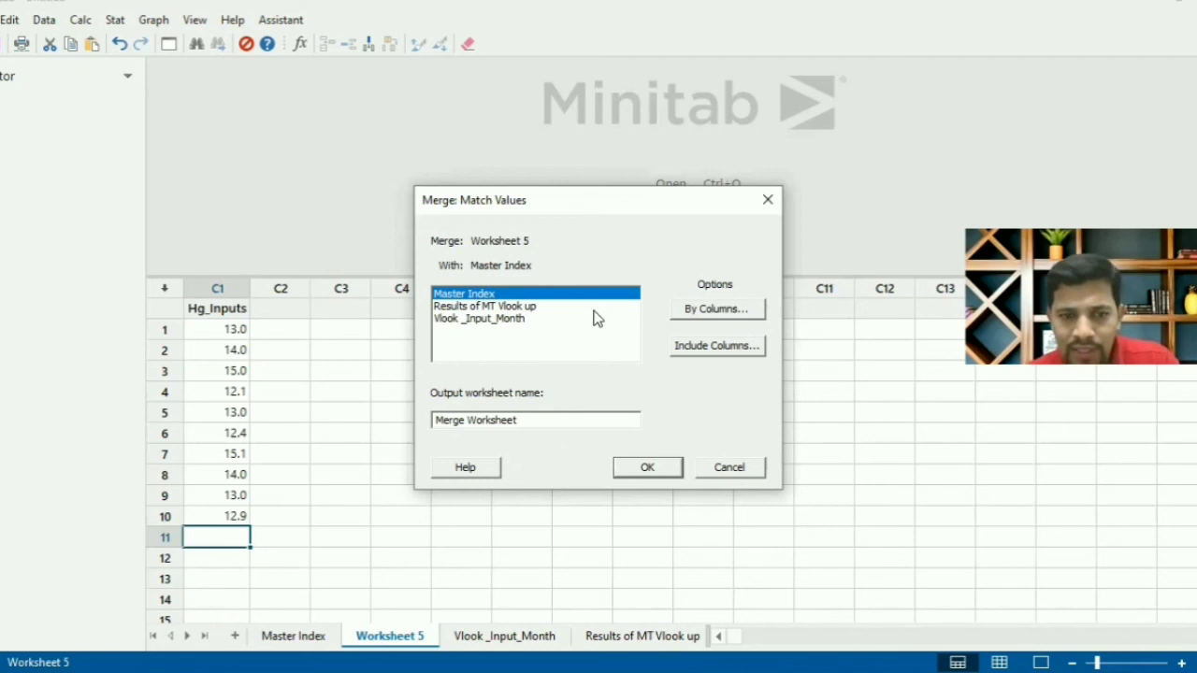
{"action": "left_click", "coordinate": [715, 311]}
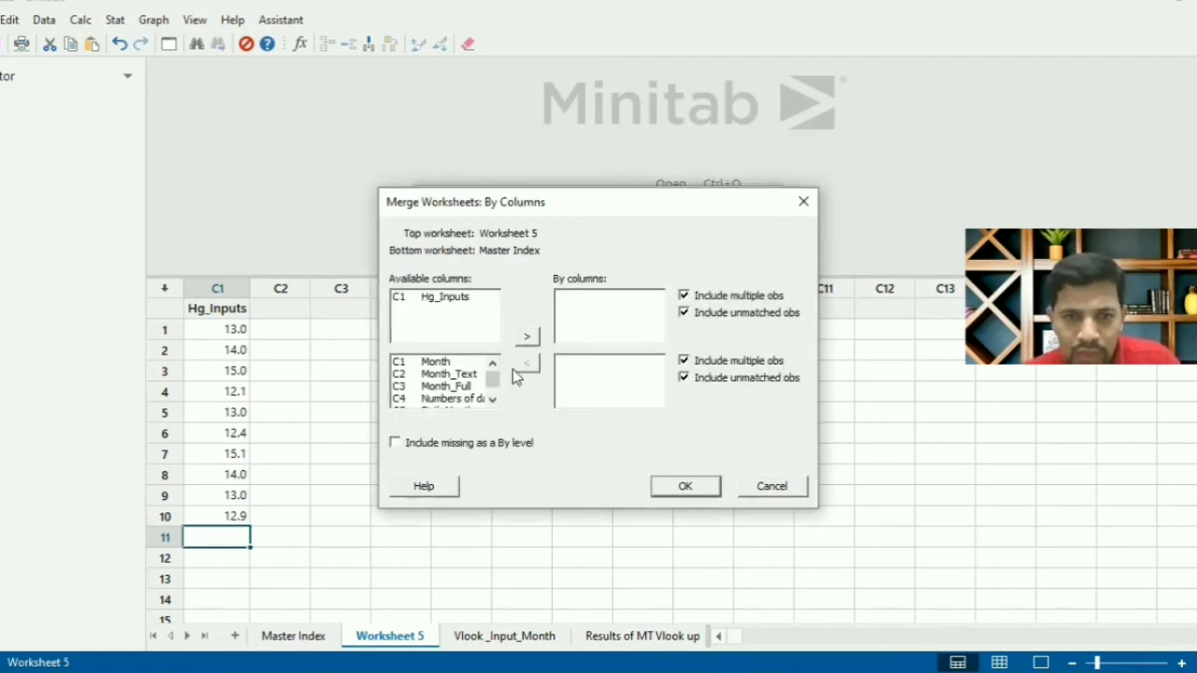
{"action": "scroll", "coordinate": [494, 402], "scroll_direction": "down", "scroll_amount": 1}
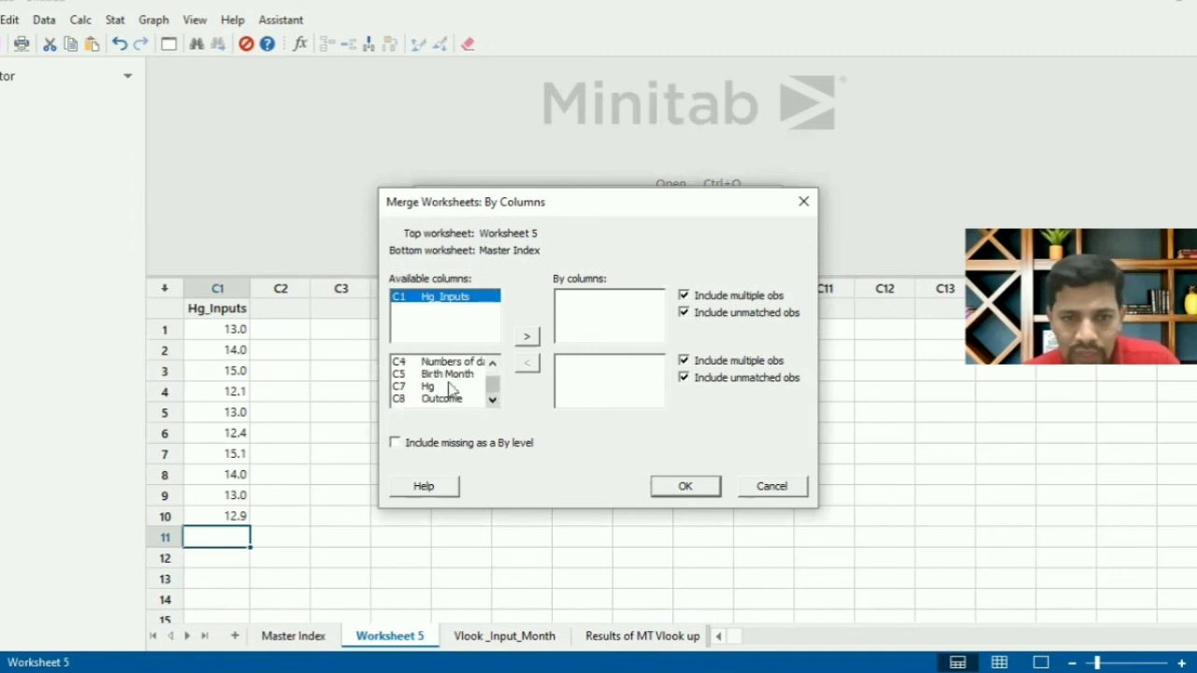
{"action": "left_click", "coordinate": [452, 387]}
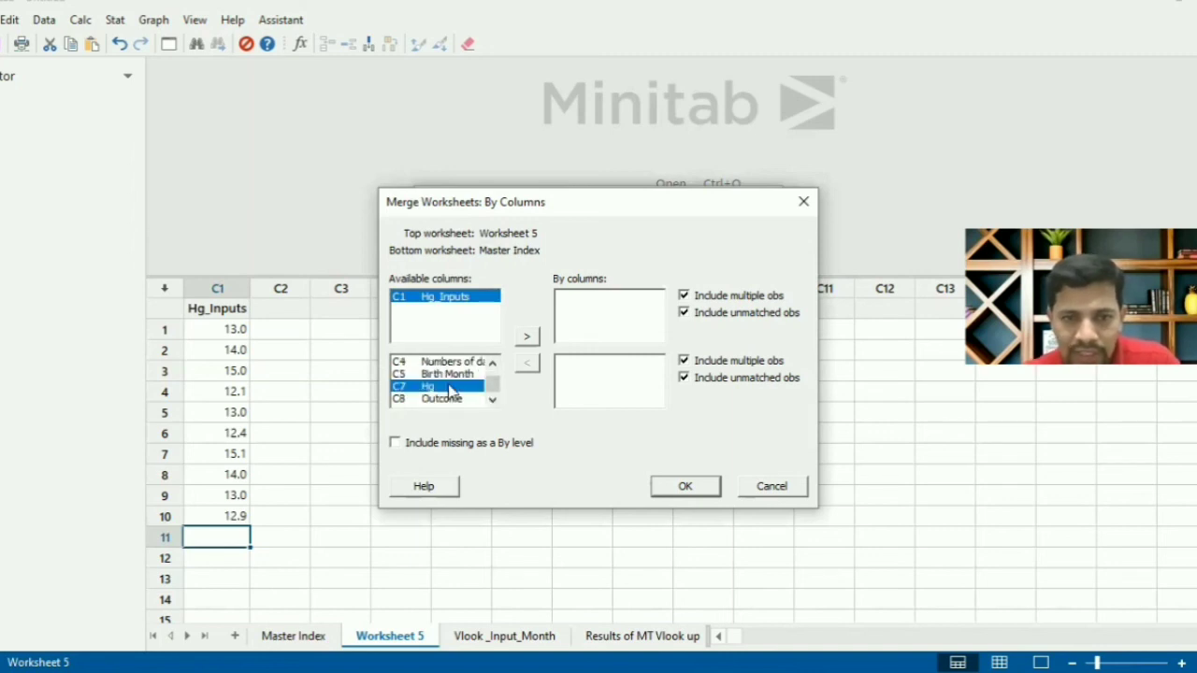
{"action": "left_click", "coordinate": [528, 337]}
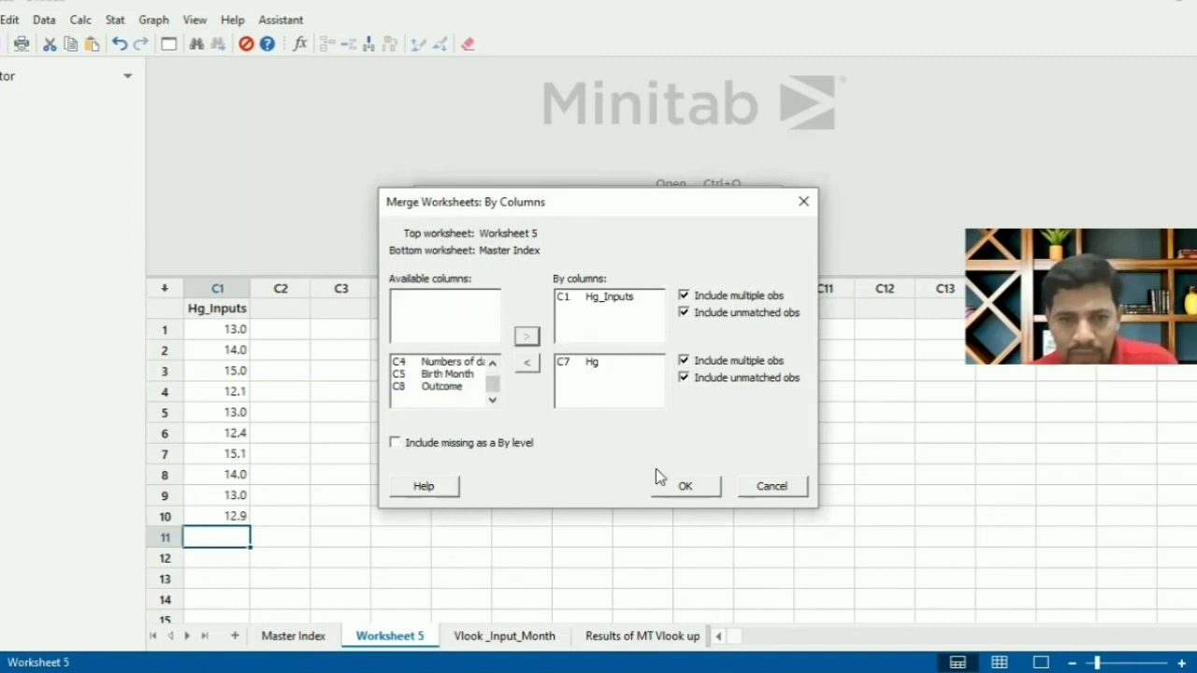
{"action": "left_click", "coordinate": [419, 446]}
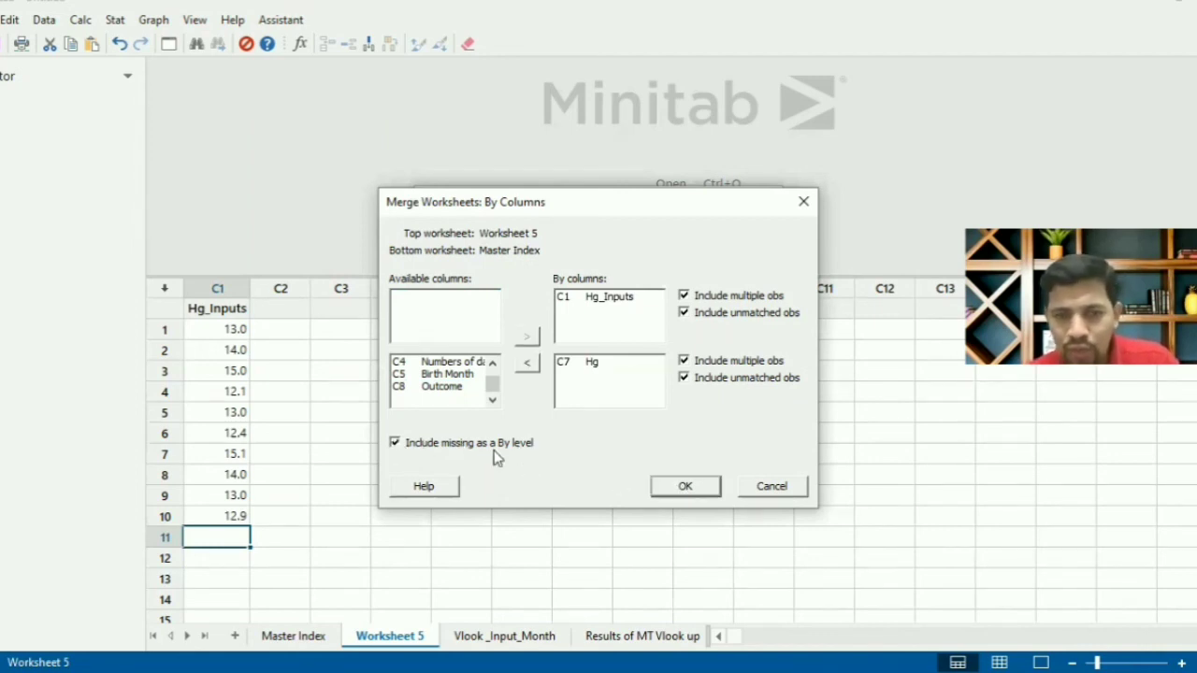
{"action": "left_click", "coordinate": [686, 487]}
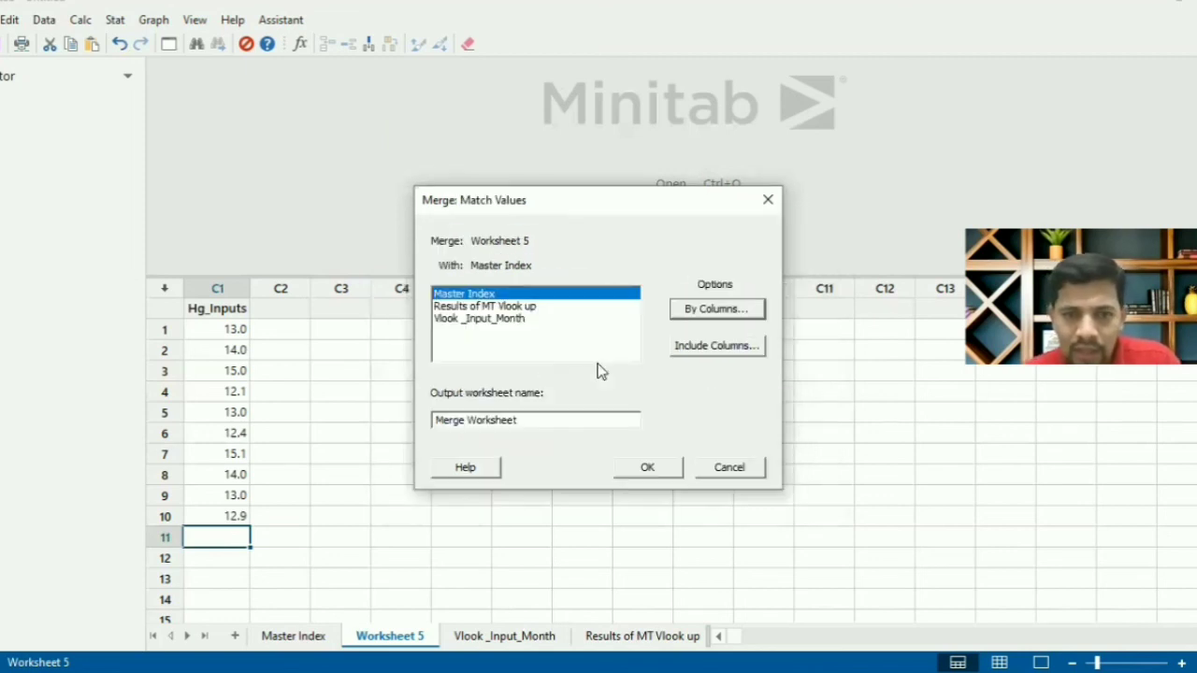
Step: Include only the Outcome column from Master Index in the merge, keeping Hg_Inputs from Worksheet 5
{"action": "left_click", "coordinate": [696, 346]}
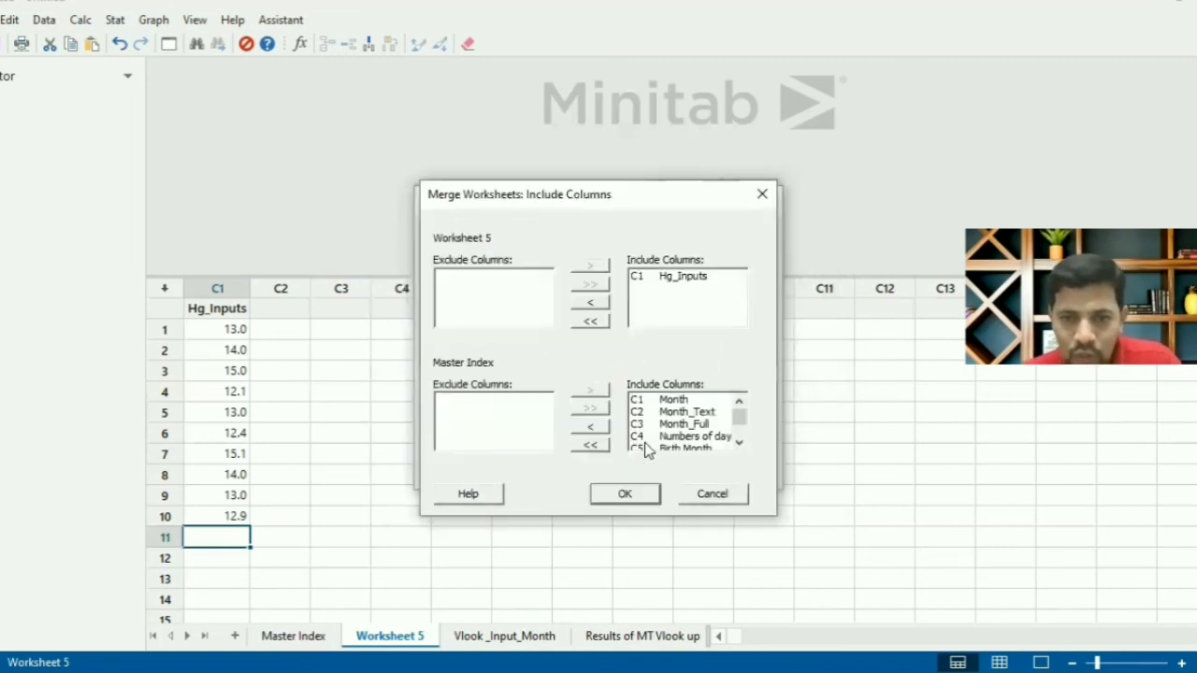
{"action": "left_click", "coordinate": [590, 445]}
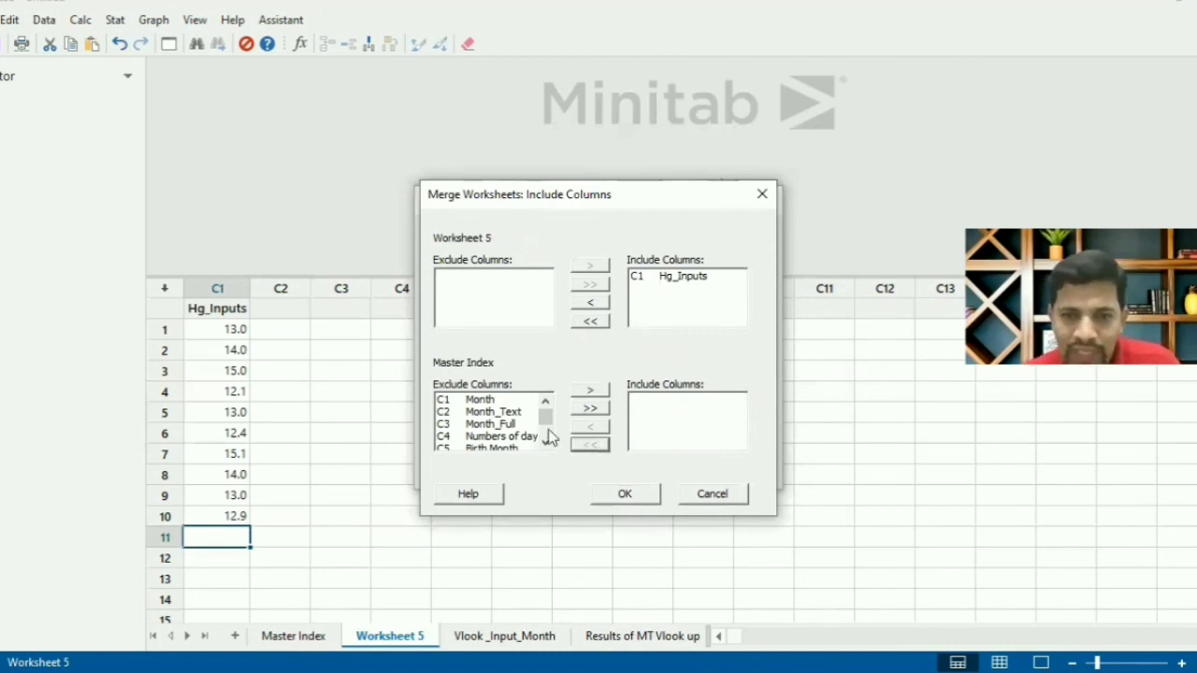
{"action": "scroll", "coordinate": [523, 450], "scroll_direction": "down", "scroll_amount": 1}
{"action": "left_click", "coordinate": [499, 436]}
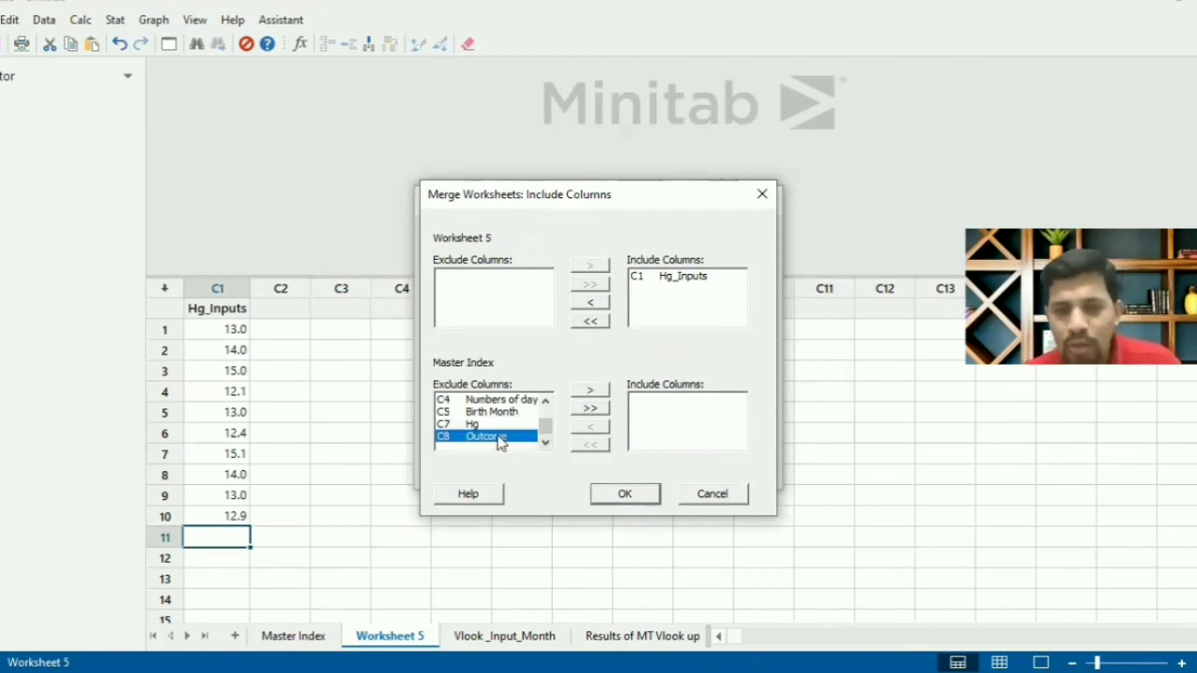
{"action": "left_click", "coordinate": [590, 391]}
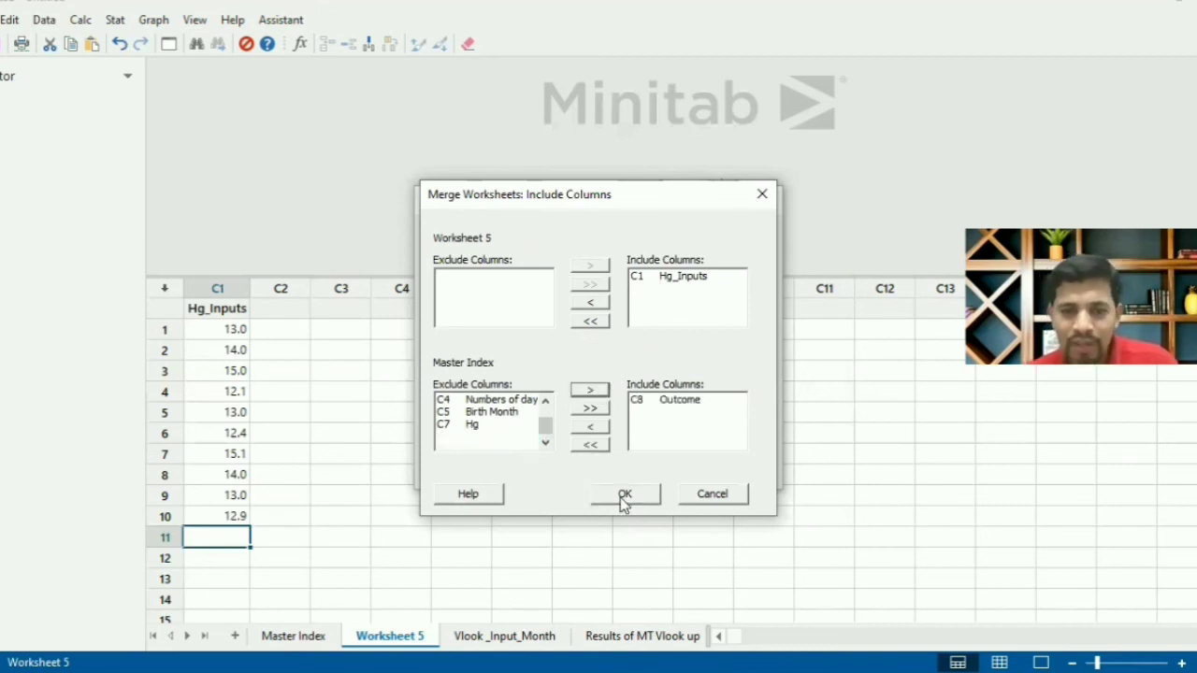
{"action": "left_click", "coordinate": [625, 495]}
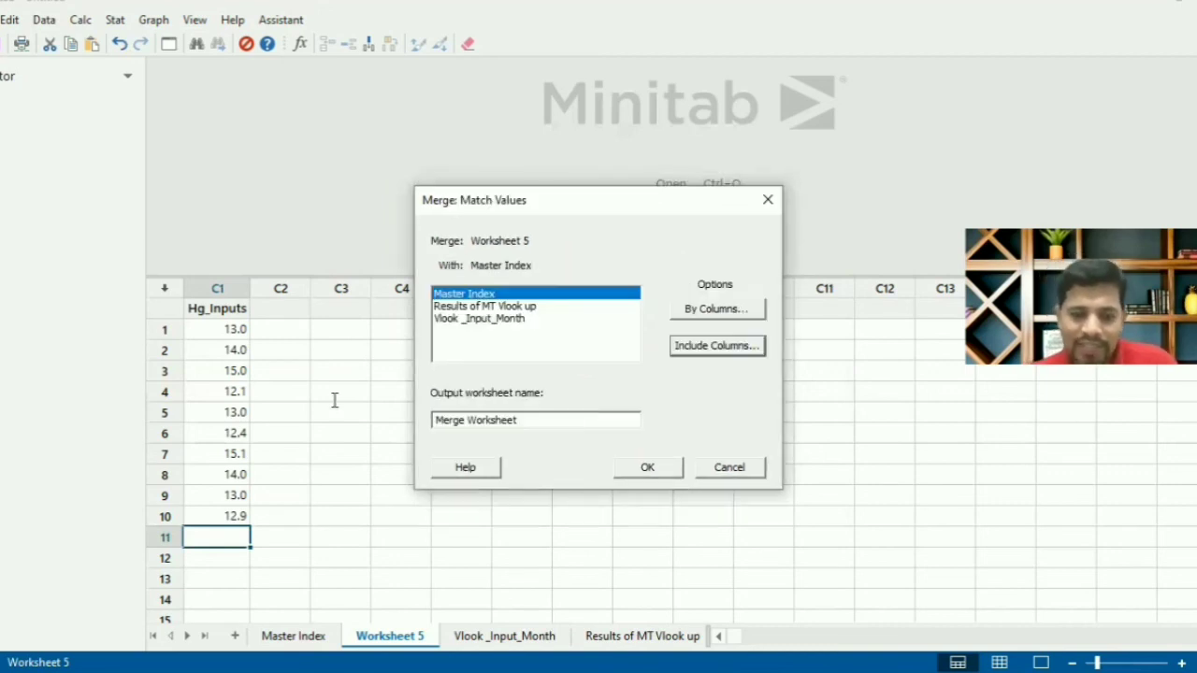
Step: Name the output worksheet "Hg_MT_vlookup output" and run the merge
{"action": "key", "text": "Tab"}
{"action": "key", "text": "BackSpace"}
{"action": "type", "text": "H"}
{"action": "type", "text": "g_"}
{"action": "type", "text": "M"}
{"action": "type", "text": "T_"}
{"action": "type", "text": "v"}
{"action": "type", "text": "M"}
{"action": "type", "text": "er"}
{"action": "key", "text": "BackSpace"}
{"action": "key", "text": "BackSpace"}
{"action": "key", "text": "BackSpace"}
{"action": "key", "text": "BackSpace"}
{"action": "type", "text": "vlookup out"}
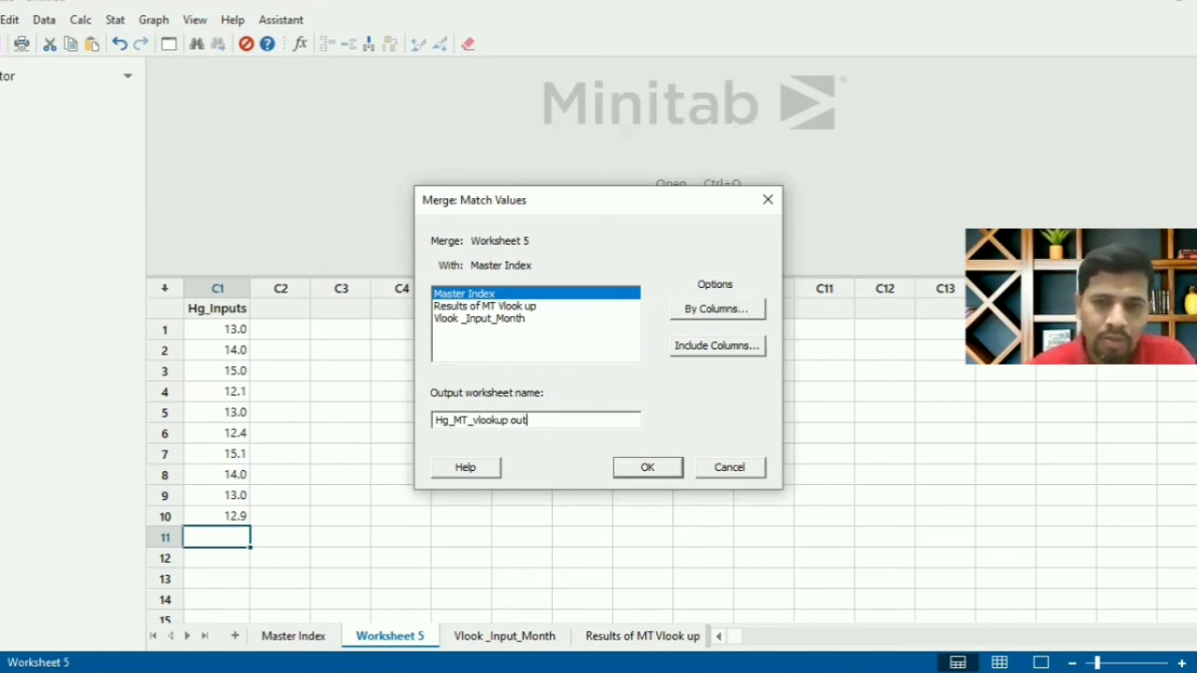
{"action": "type", "text": "put"}
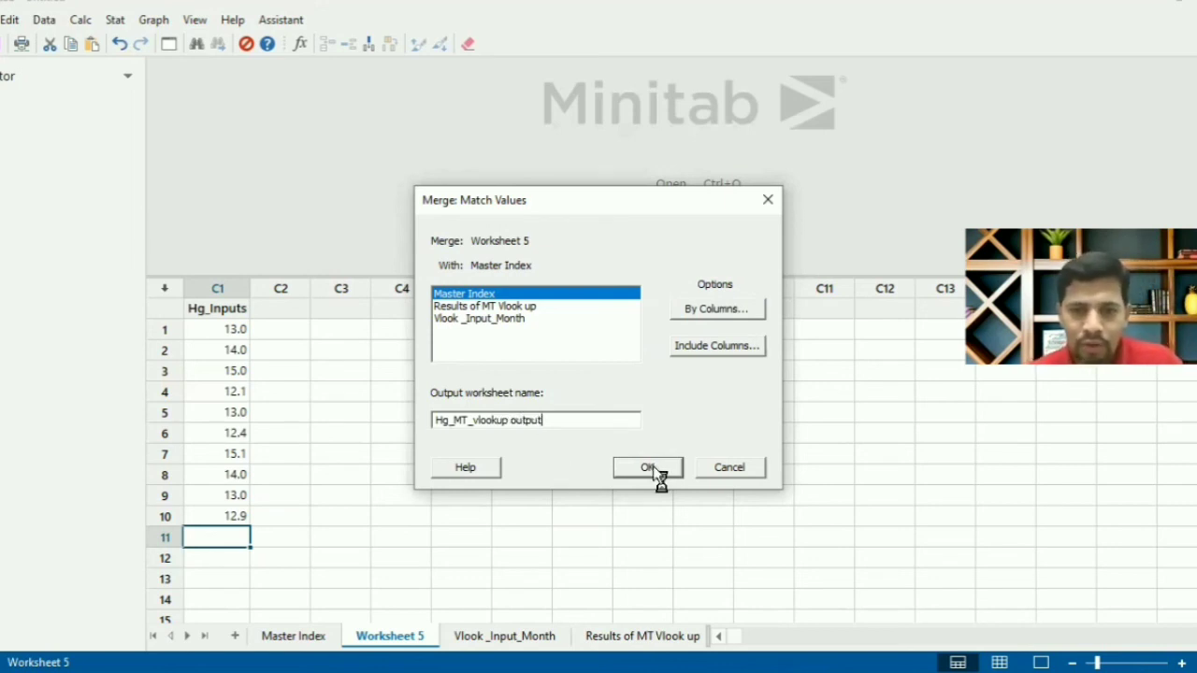
Step: Review the merged Hg_Inputs and Outcome rows down to the end of the data to check the matches
{"action": "left_click", "coordinate": [226, 411]}
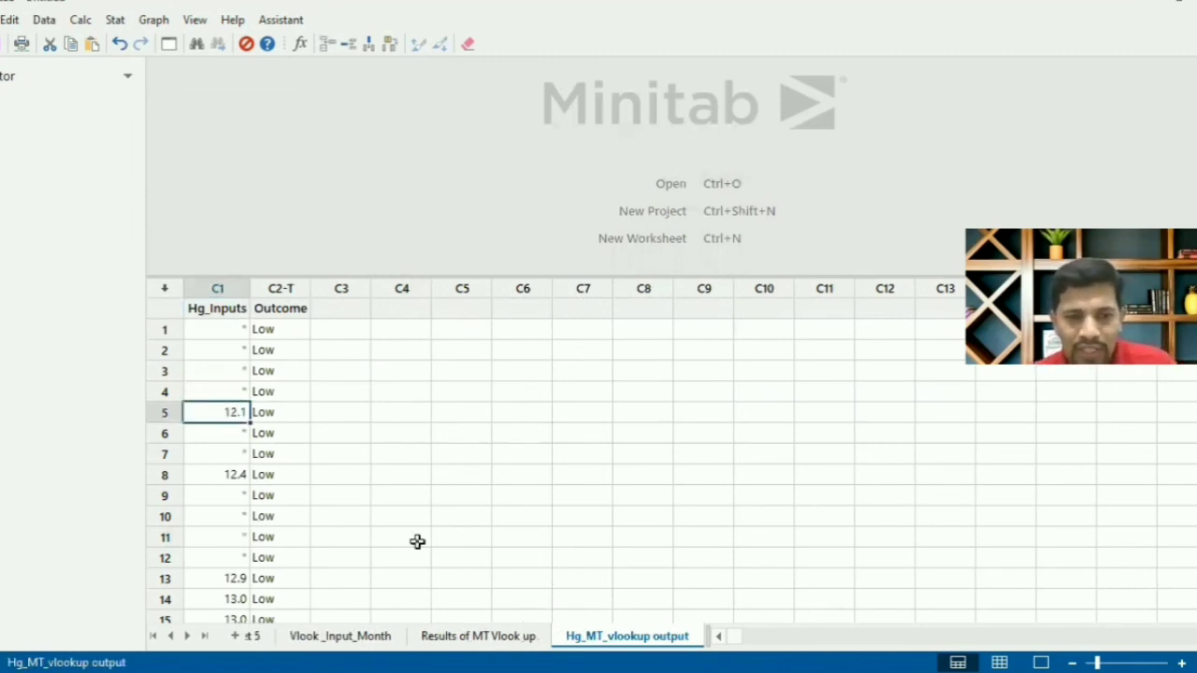
{"action": "key", "text": "Down"}
{"action": "key", "text": "Down"}
{"action": "key", "text": "Down"}
{"action": "key", "text": "Down"}
{"action": "key", "text": "Down"}
{"action": "key", "text": "Down"}
{"action": "key", "text": "Down"}
{"action": "key", "text": "Down"}
{"action": "key", "text": "Down"}
{"action": "key", "text": "Down"}
{"action": "key", "text": "Down"}
{"action": "key", "text": "Down"}
{"action": "key", "text": "Down"}
{"action": "key", "text": "Down"}
{"action": "key", "text": "Down"}
{"action": "key", "text": "Down"}
{"action": "key", "text": "Down"}
{"action": "key", "text": "Down"}
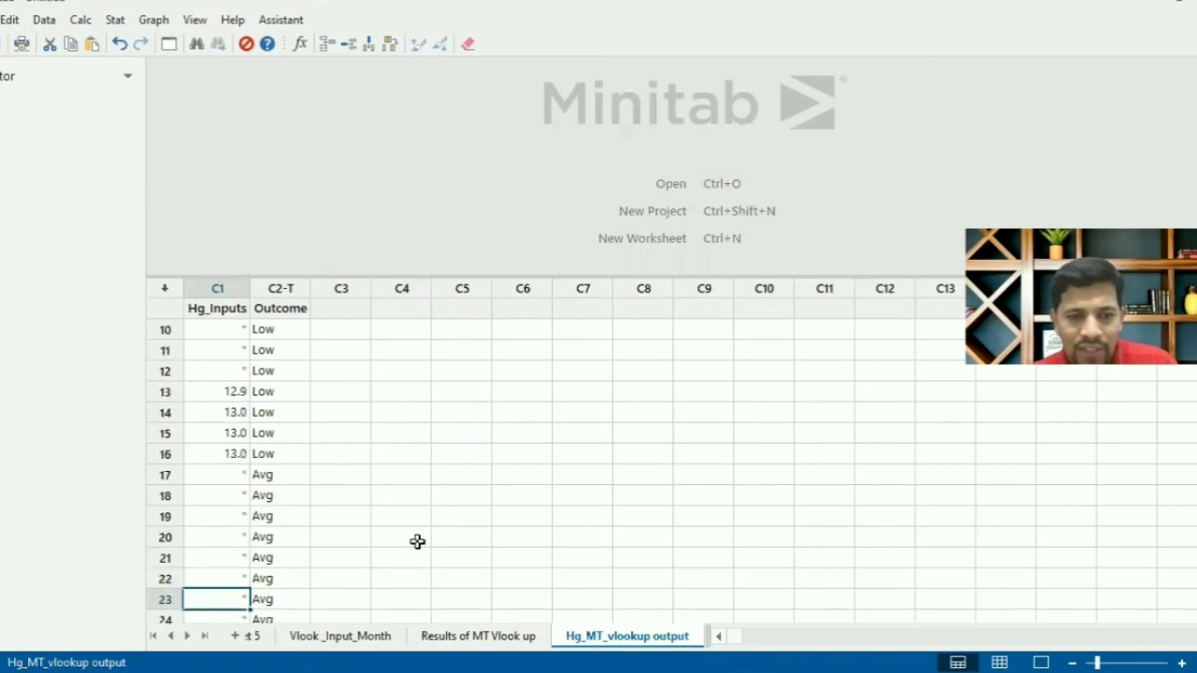
{"action": "key", "text": "Down"}
{"action": "key", "text": "Down"}
{"action": "key", "text": "Down"}
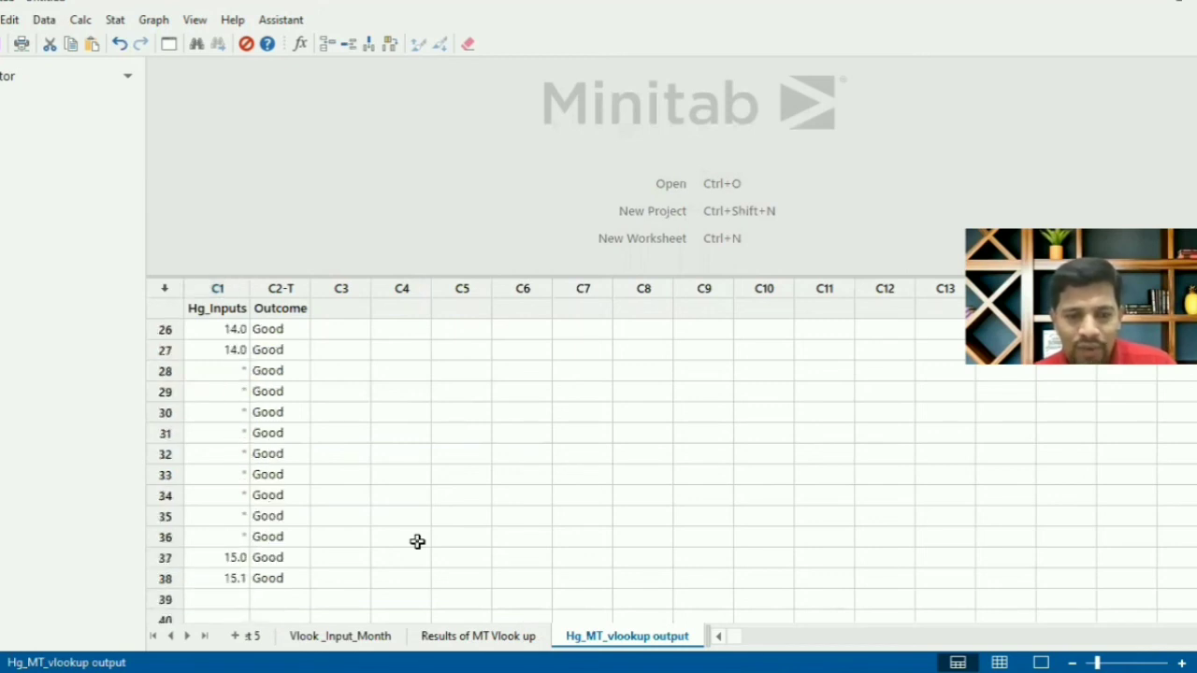
{"action": "key", "text": "Down"}
{"action": "key", "text": "Down"}
{"action": "key", "text": "Down"}
{"action": "key", "text": "Down"}
{"action": "key", "text": "Down"}
{"action": "key", "text": "Down"}
{"action": "key", "text": "Down"}
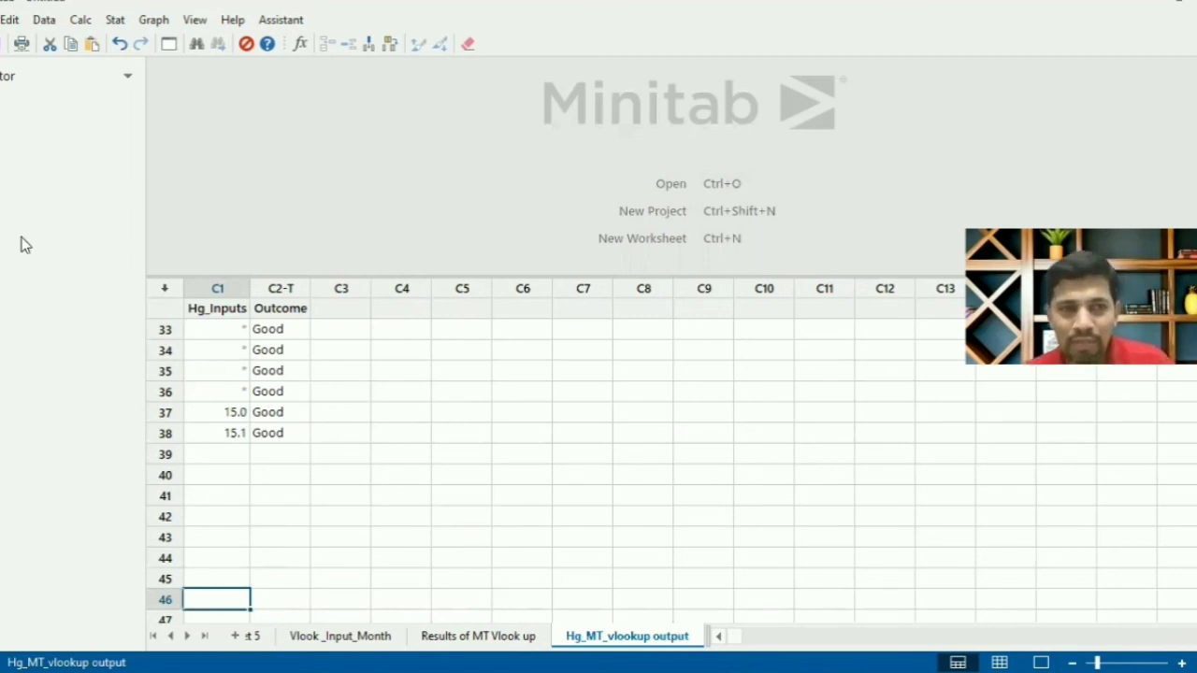
Step: Show the available Merge Worksheets options
{"action": "left_click", "coordinate": [43, 20]}
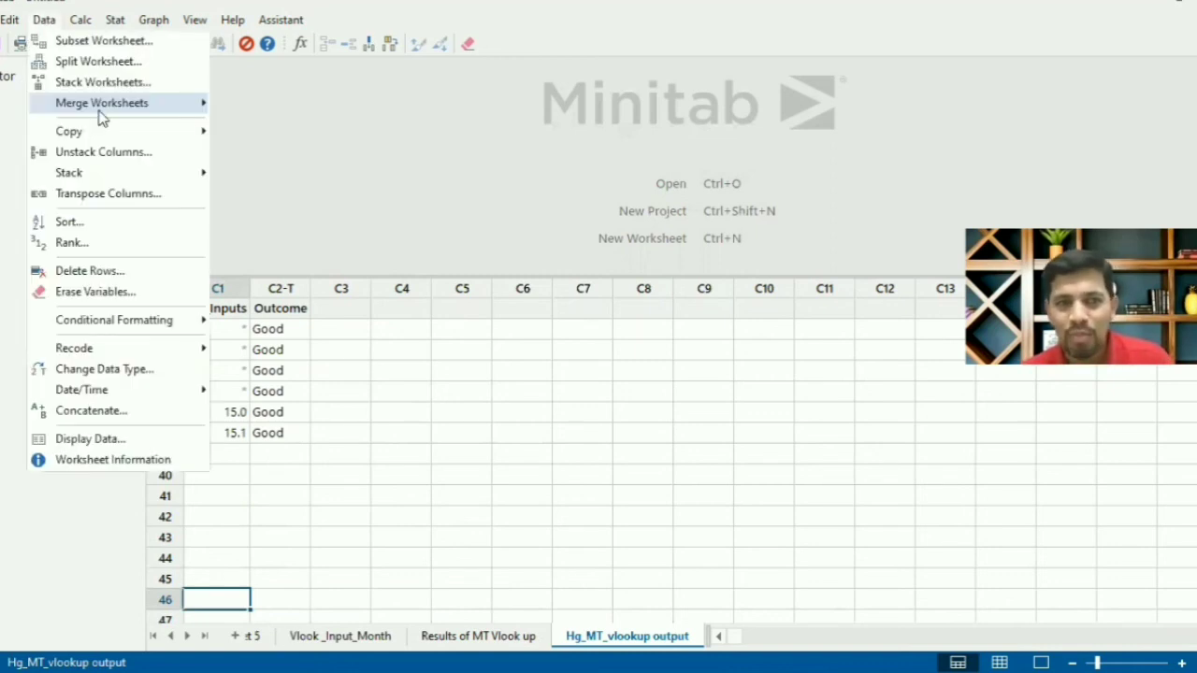
{"action": "mouse_move", "coordinate": [103, 114]}
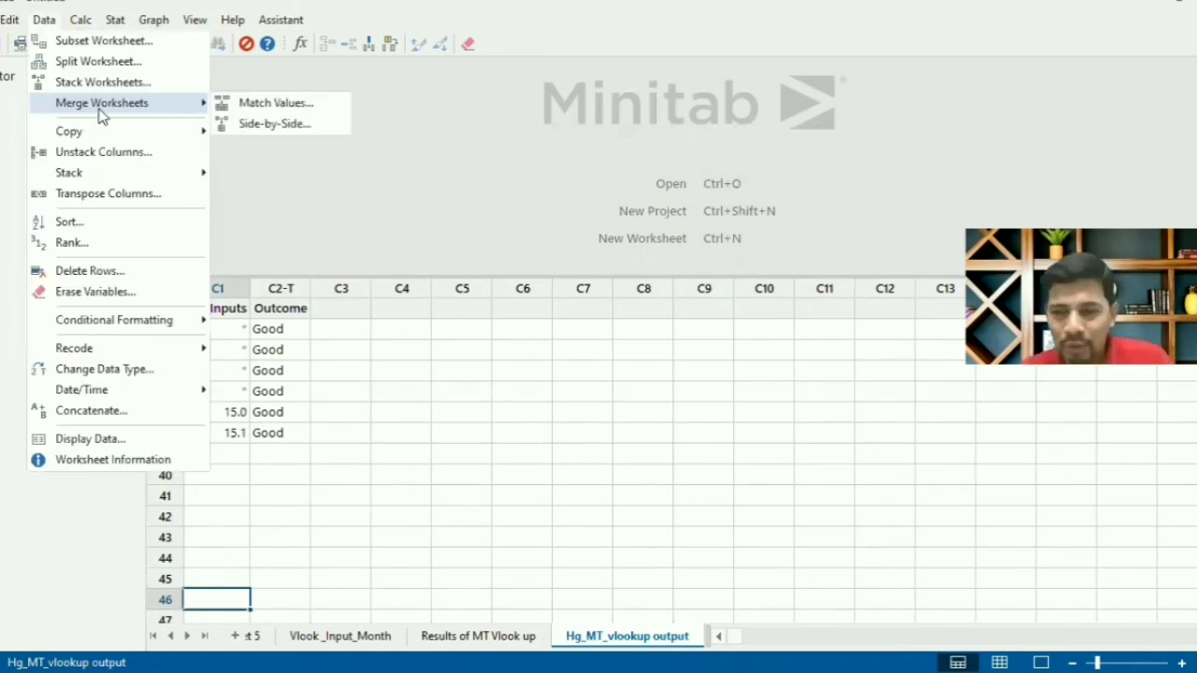